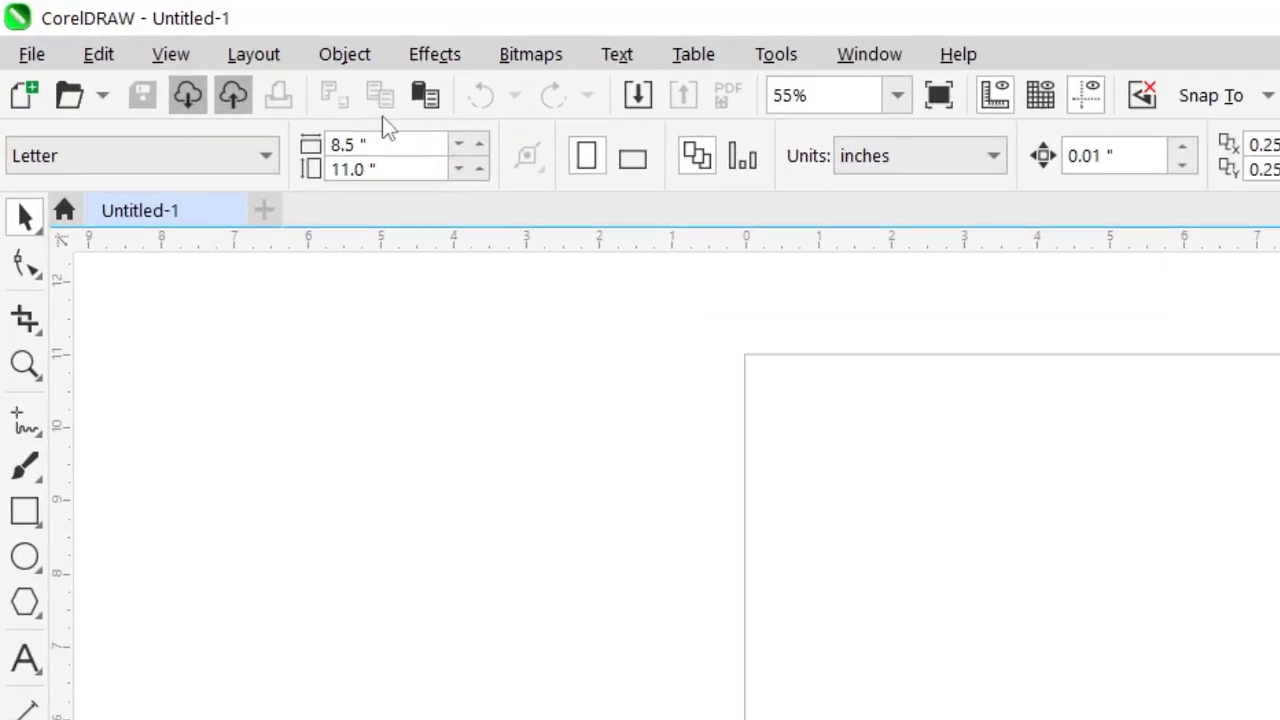
Set the page size to 12 × 14 inches
click(415, 143)
text(12)
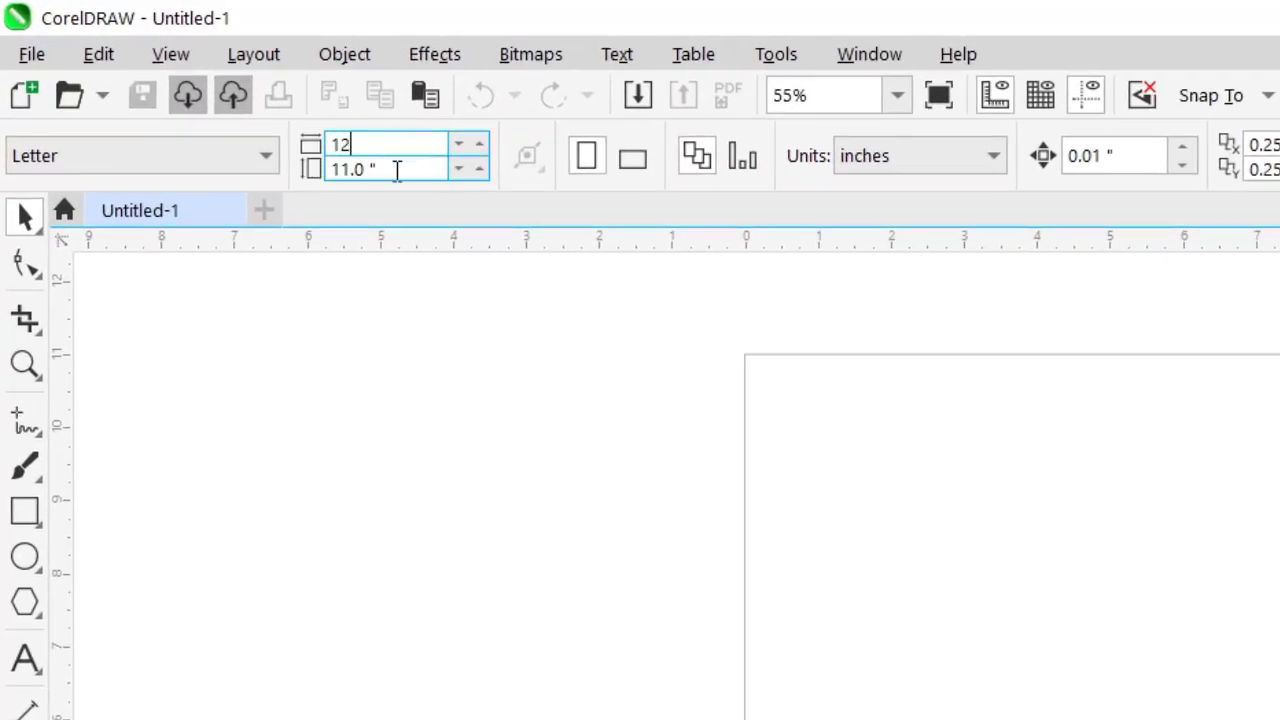
click(398, 170)
text(14)
key(Return)
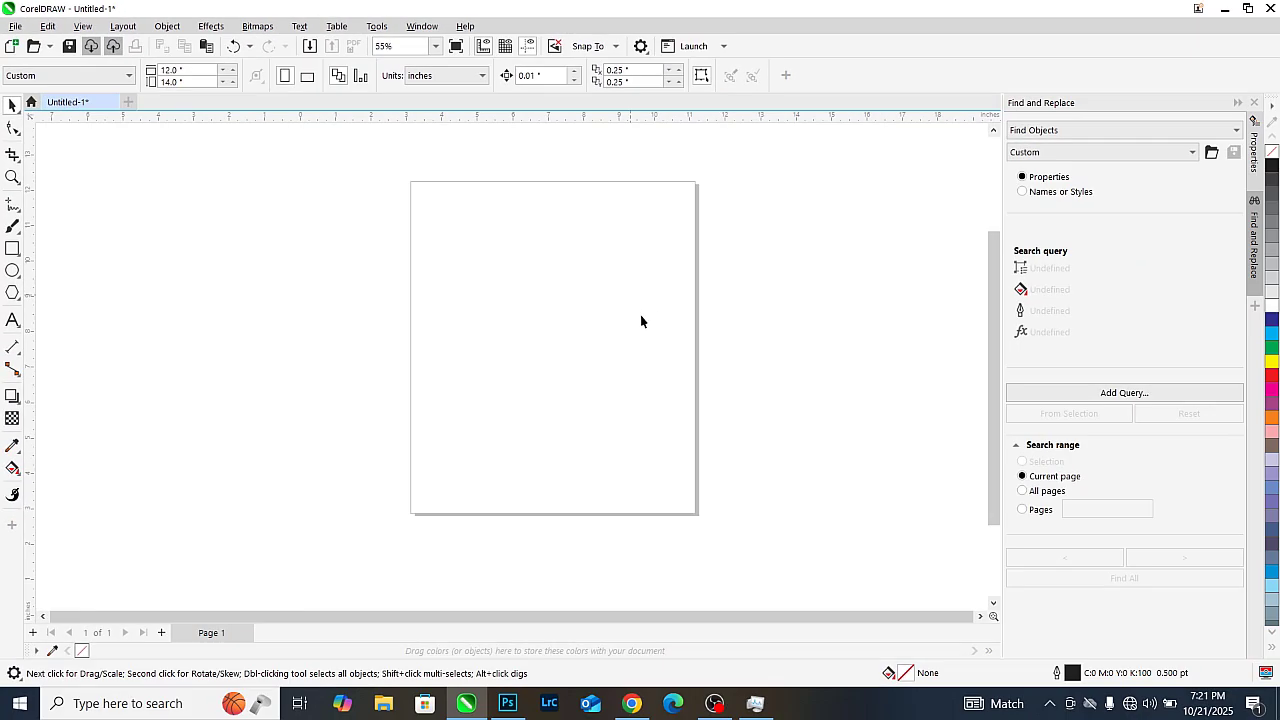
scroll(641, 316, up, 1)
scroll(628, 265, up, 1)
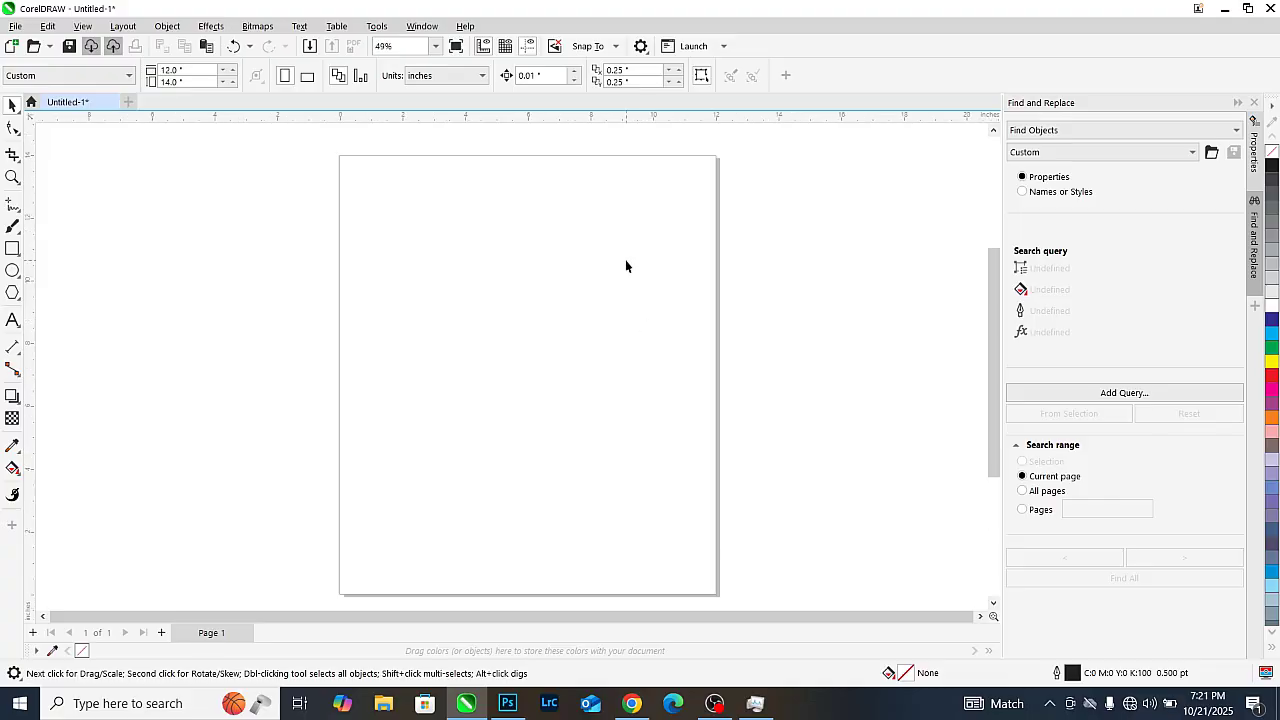
scroll(467, 262, down, 1)
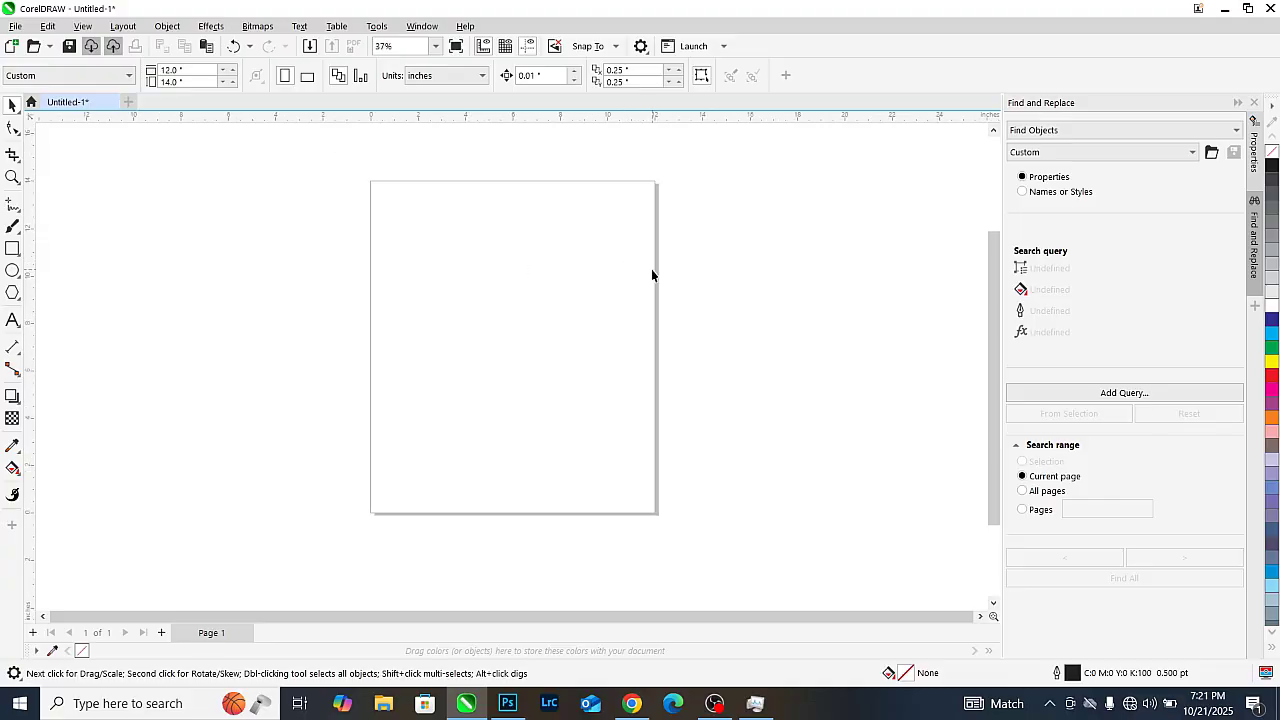
Import the download (2) photo from folder 2, move it left of the page and enlarge it
key(ctrl+i)
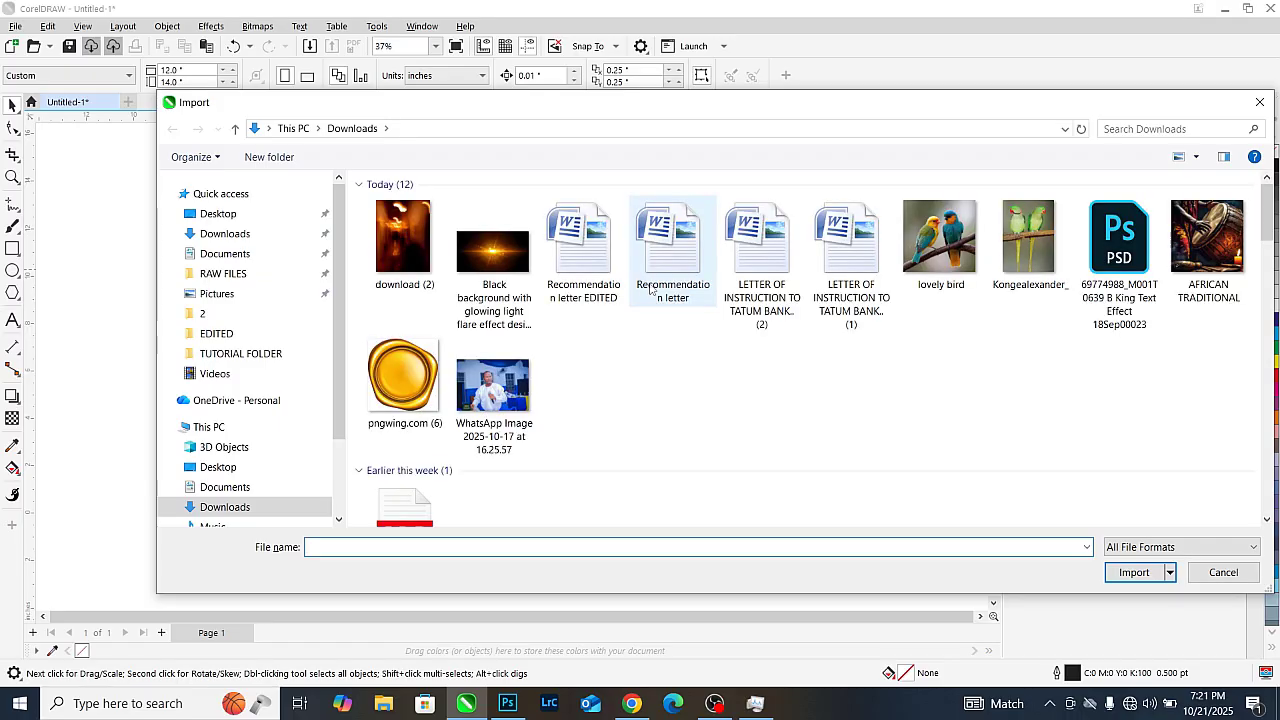
click(210, 313)
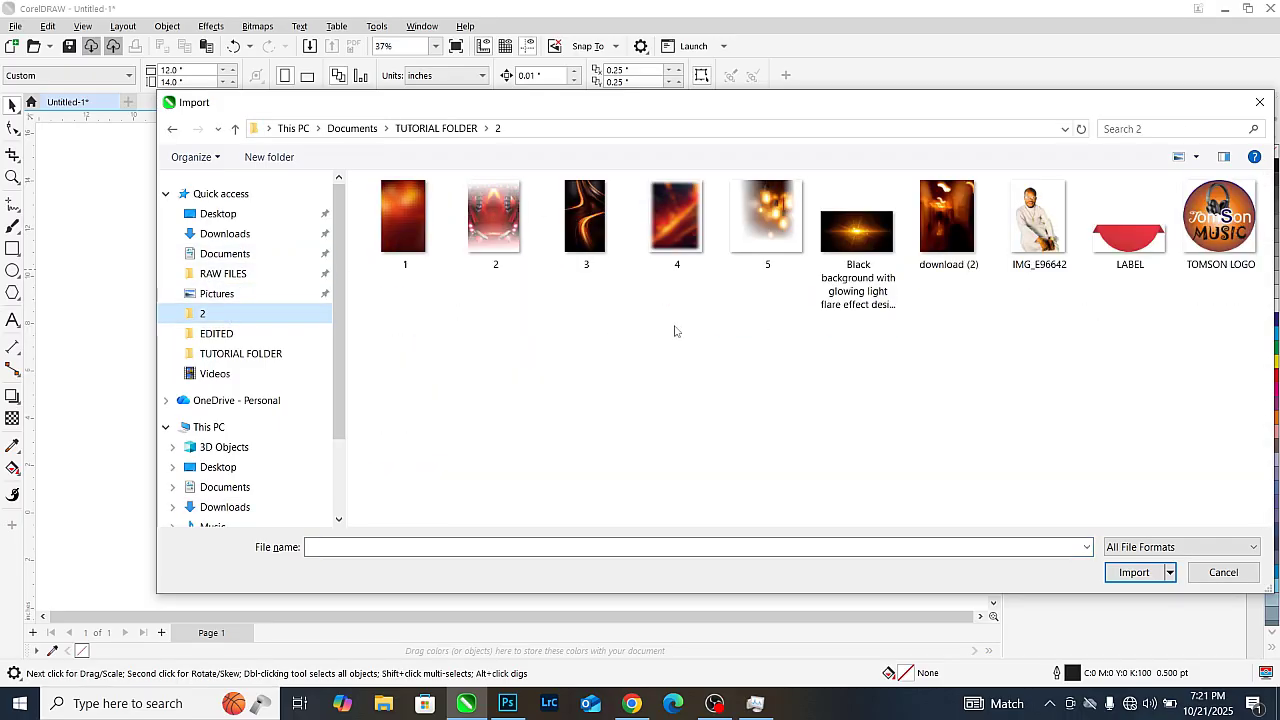
double_click(944, 220)
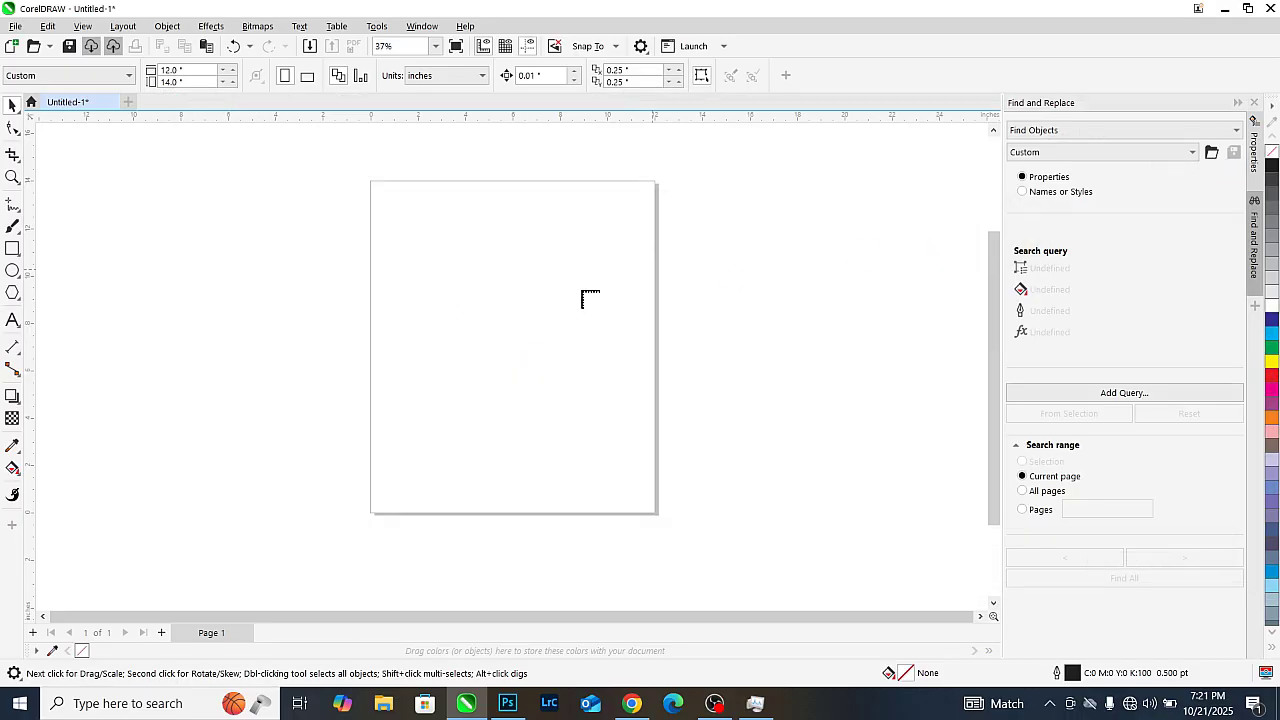
click(567, 289)
key(p)
scroll(636, 252, down, 1)
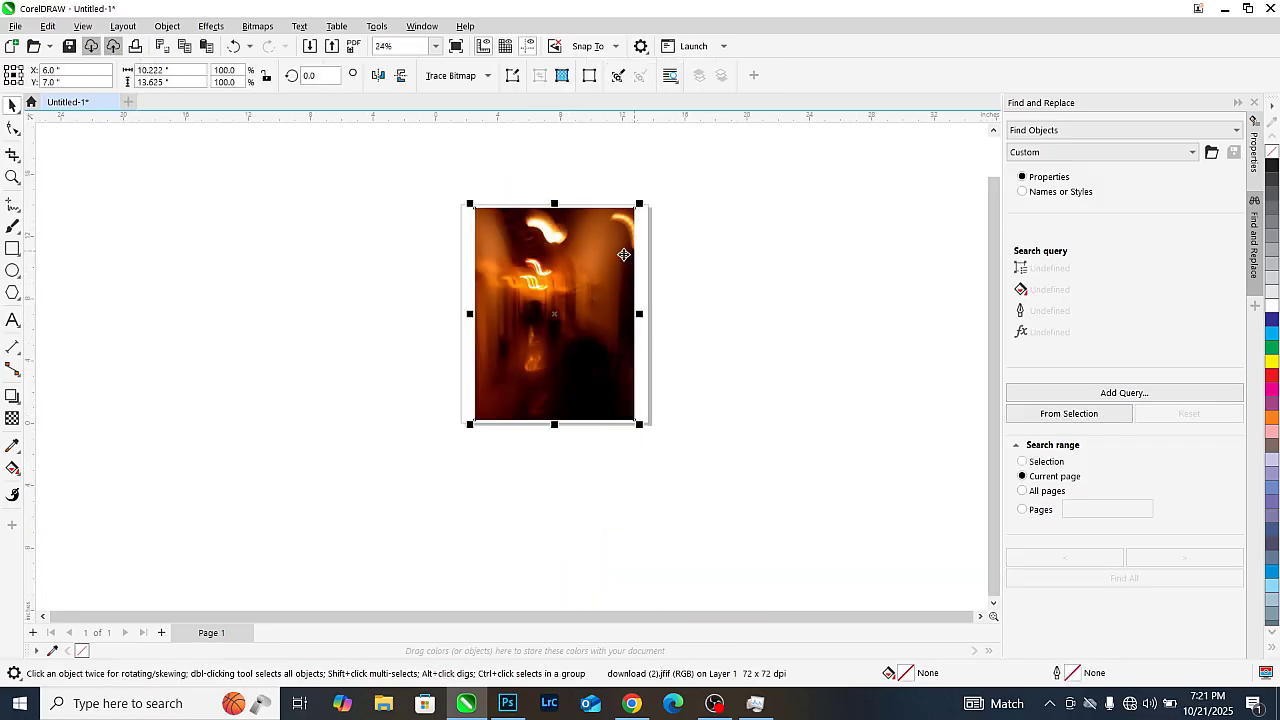
drag(596, 262, 342, 262)
drag(388, 205, 411, 168)
Apply a Gaussian Blur with radius 24.9 to the photo
click(211, 26)
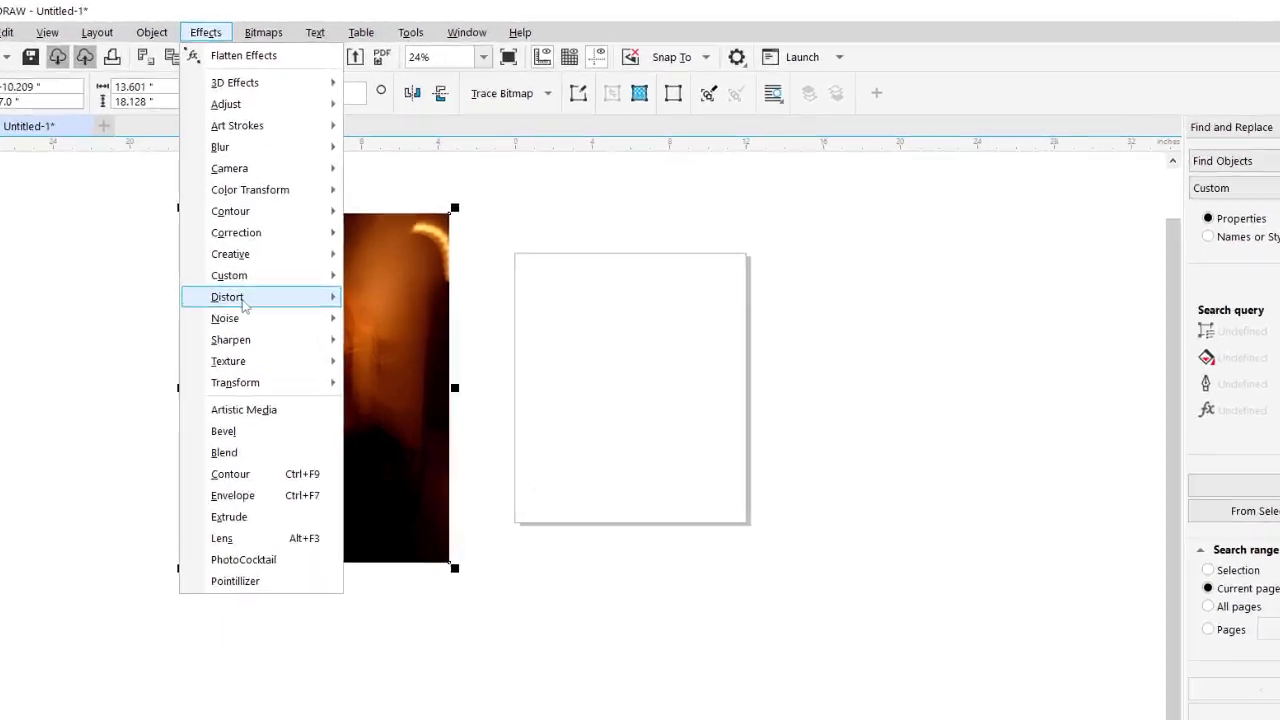
mouse_move(300, 118)
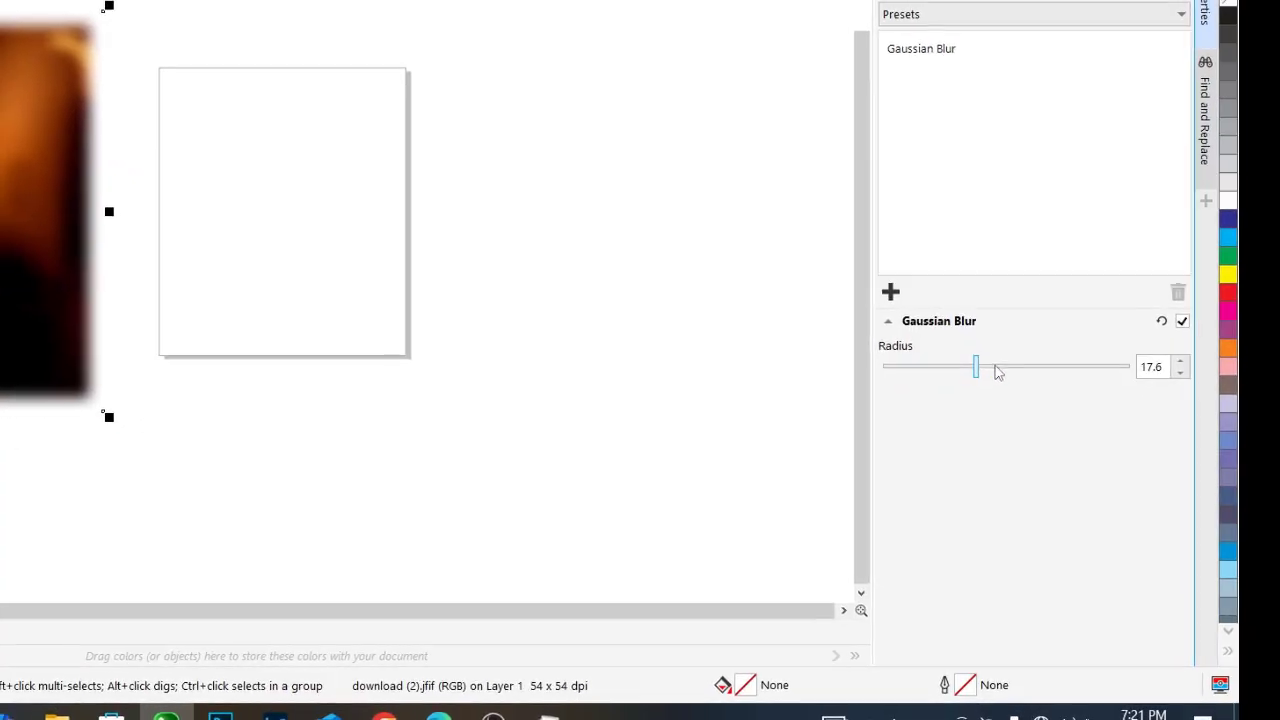
click(997, 368)
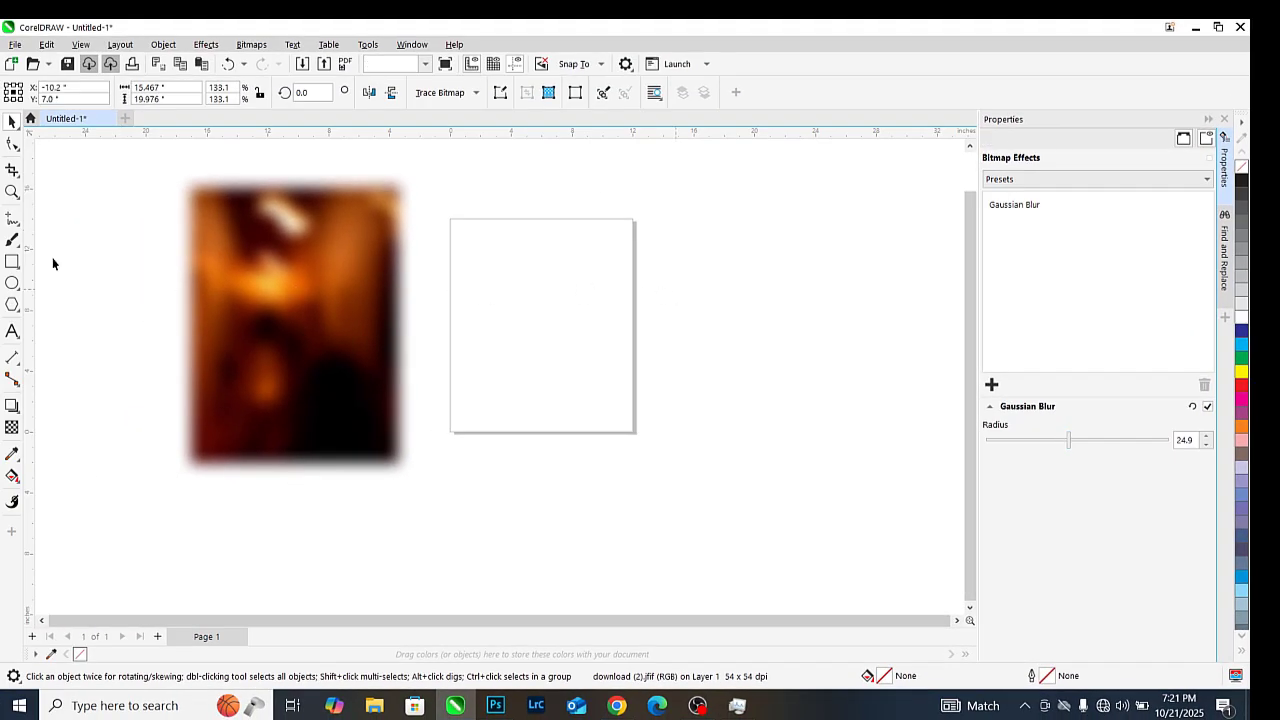
Create a page-sized 12 × 14 inch rectangle and PowerClip the blurred photo inside it
double_click(11, 263)
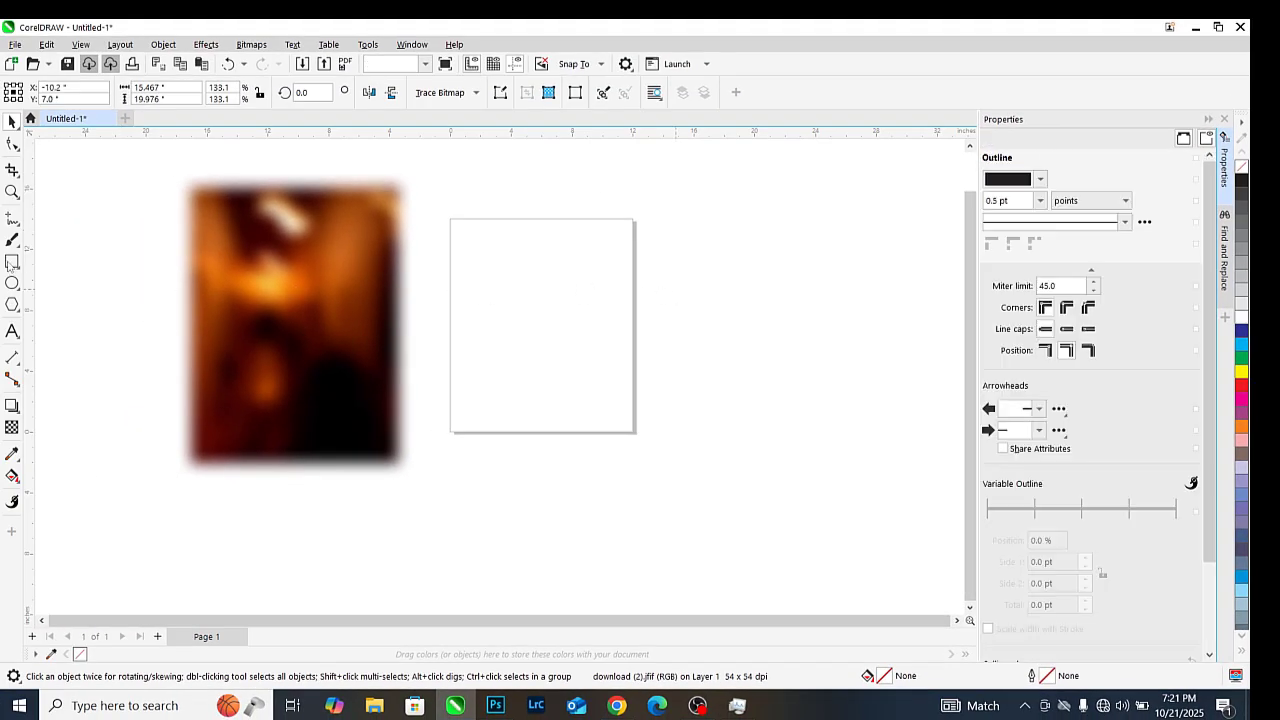
click(191, 251)
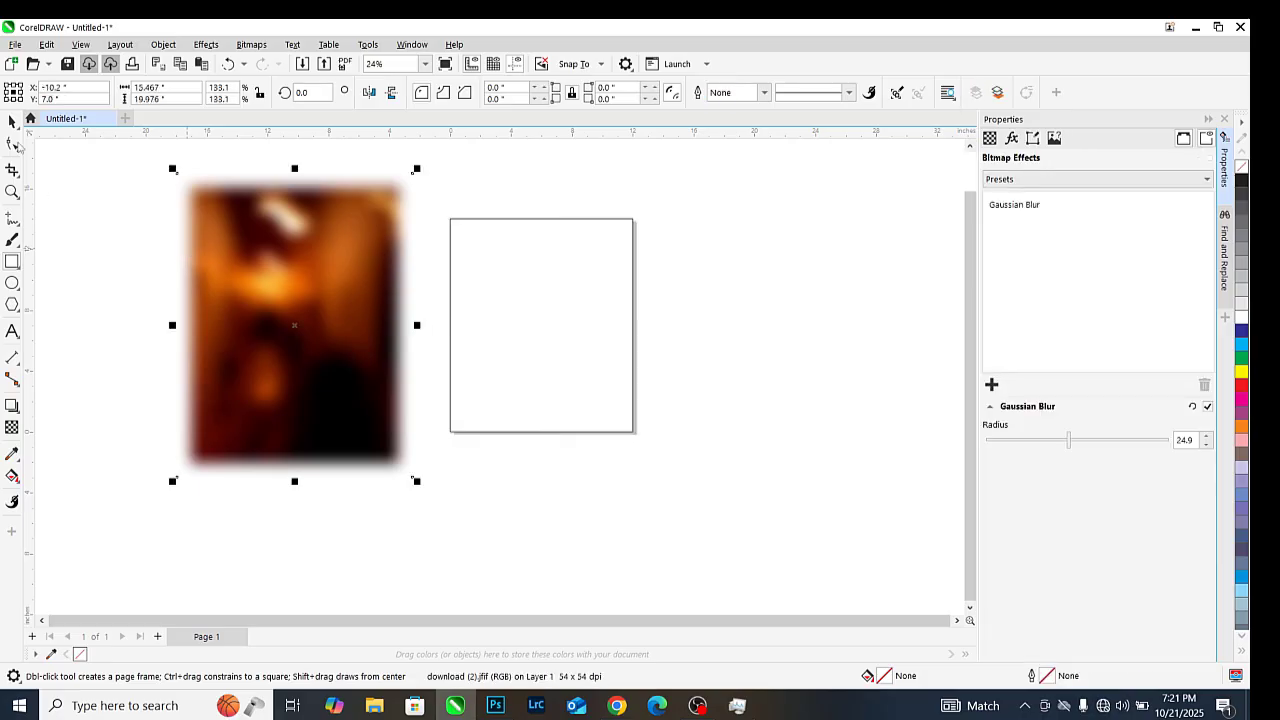
click(229, 240)
right_click(229, 234)
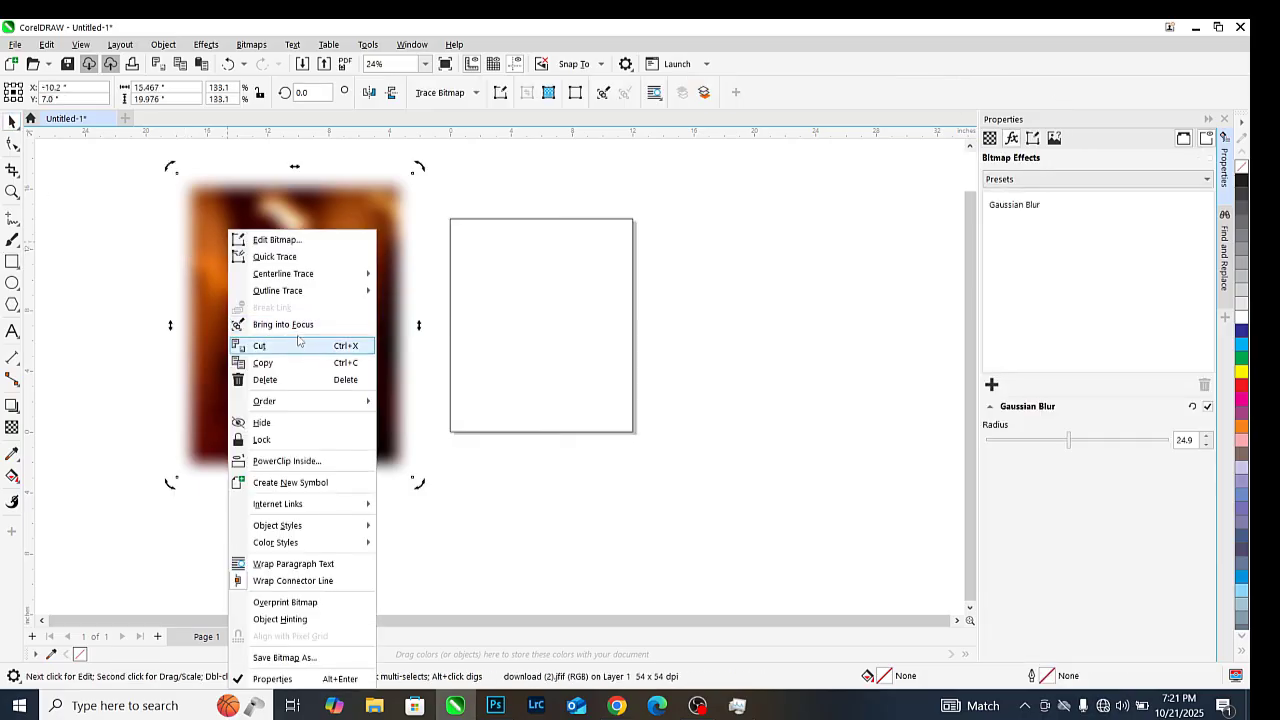
click(289, 461)
click(491, 334)
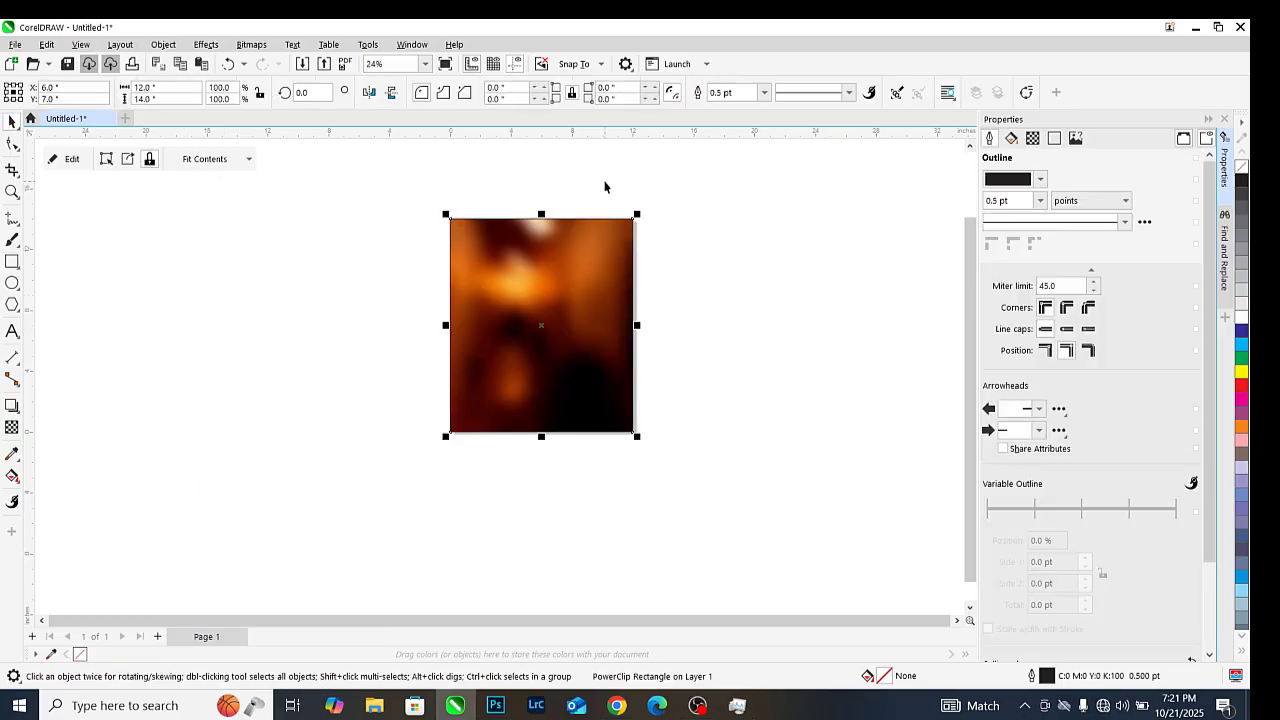
scroll(533, 207, up, 2)
scroll(533, 207, down, 2)
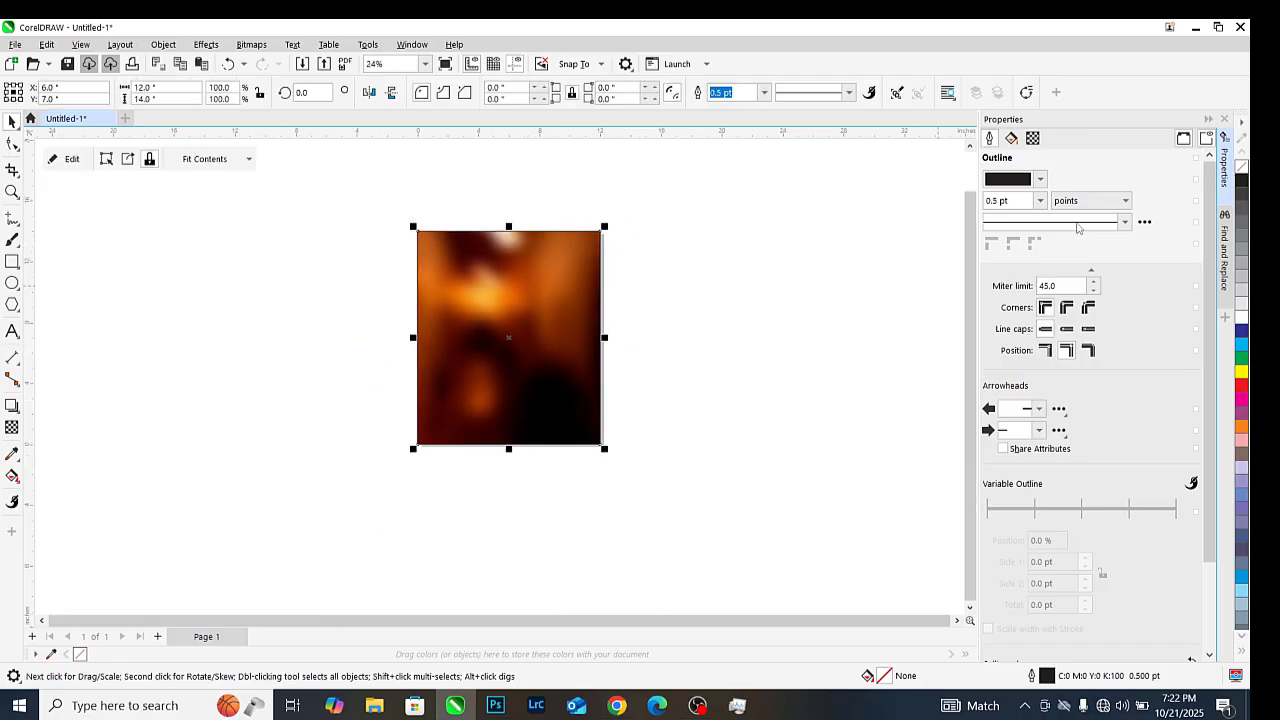
click(731, 298)
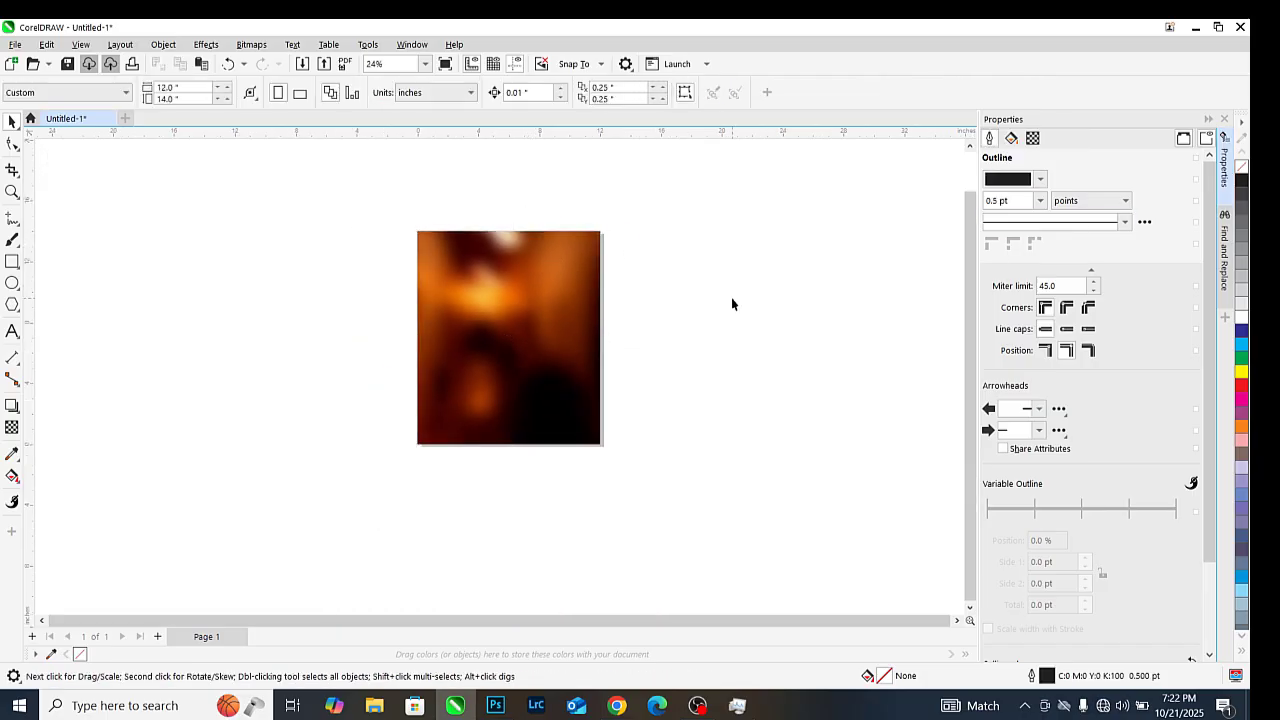
Import the stage image 2 and position it over the page's right half
key(ctrl+i)
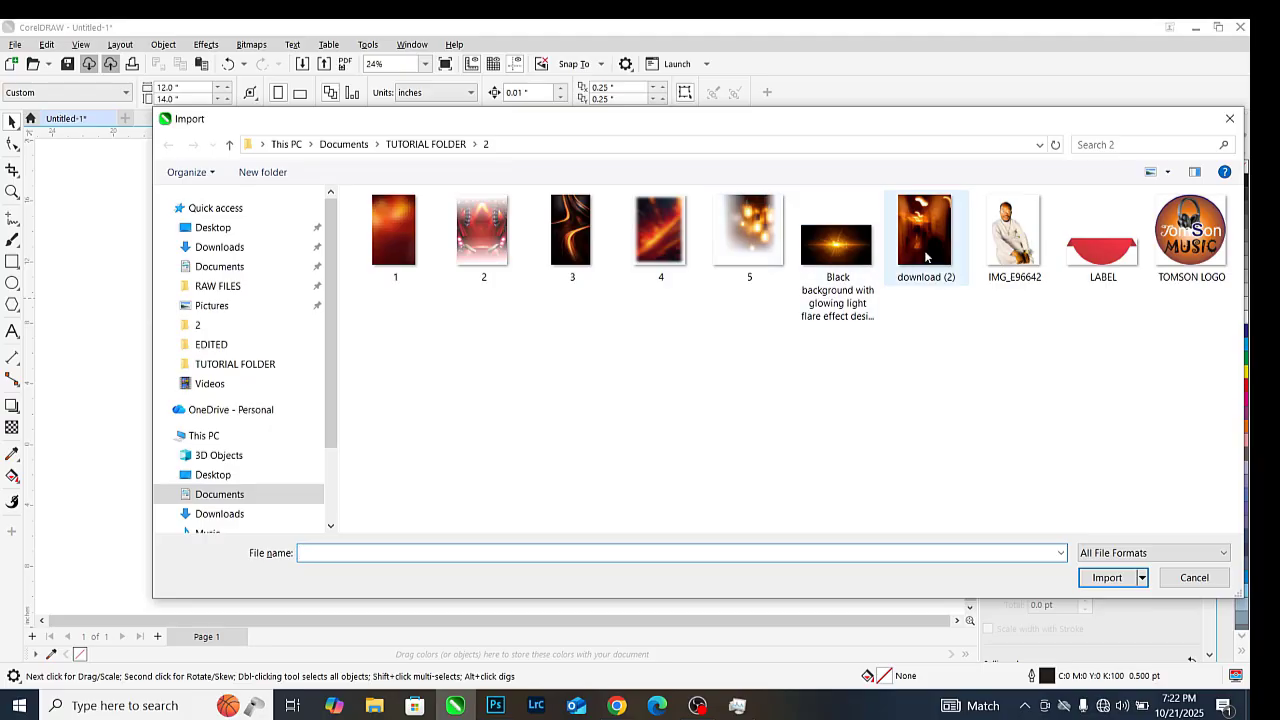
click(926, 257)
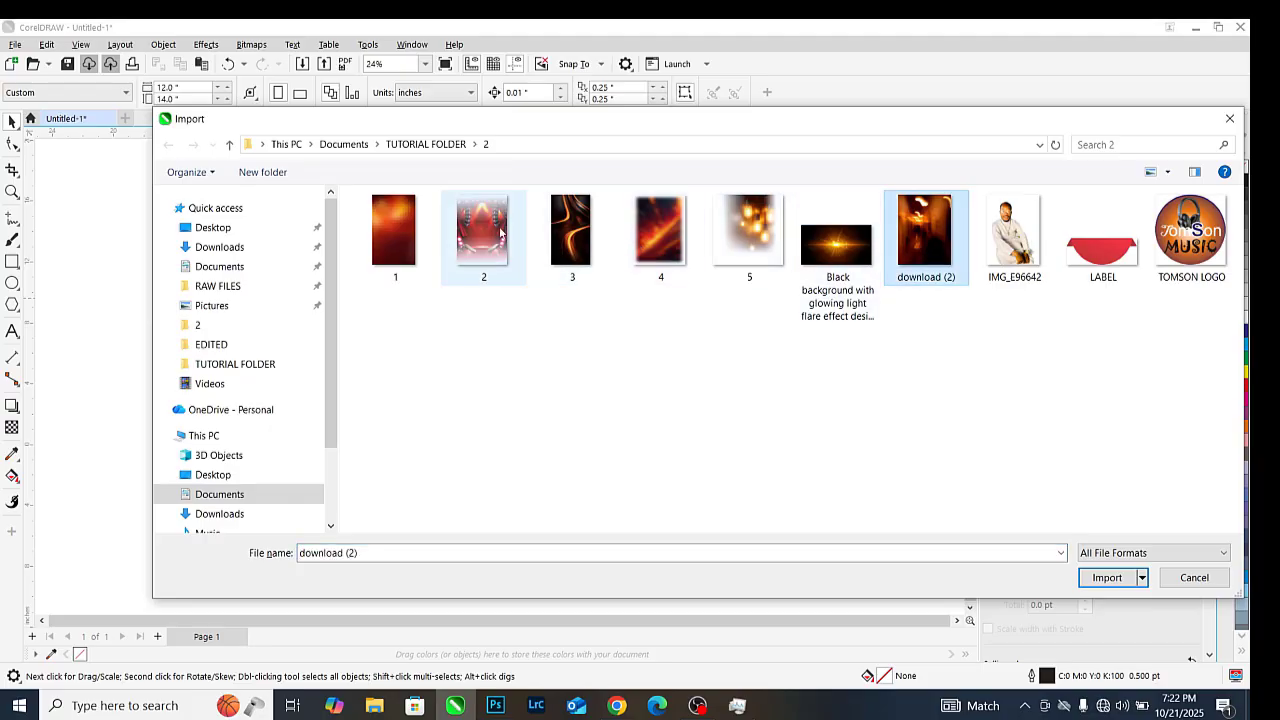
double_click(493, 252)
click(544, 284)
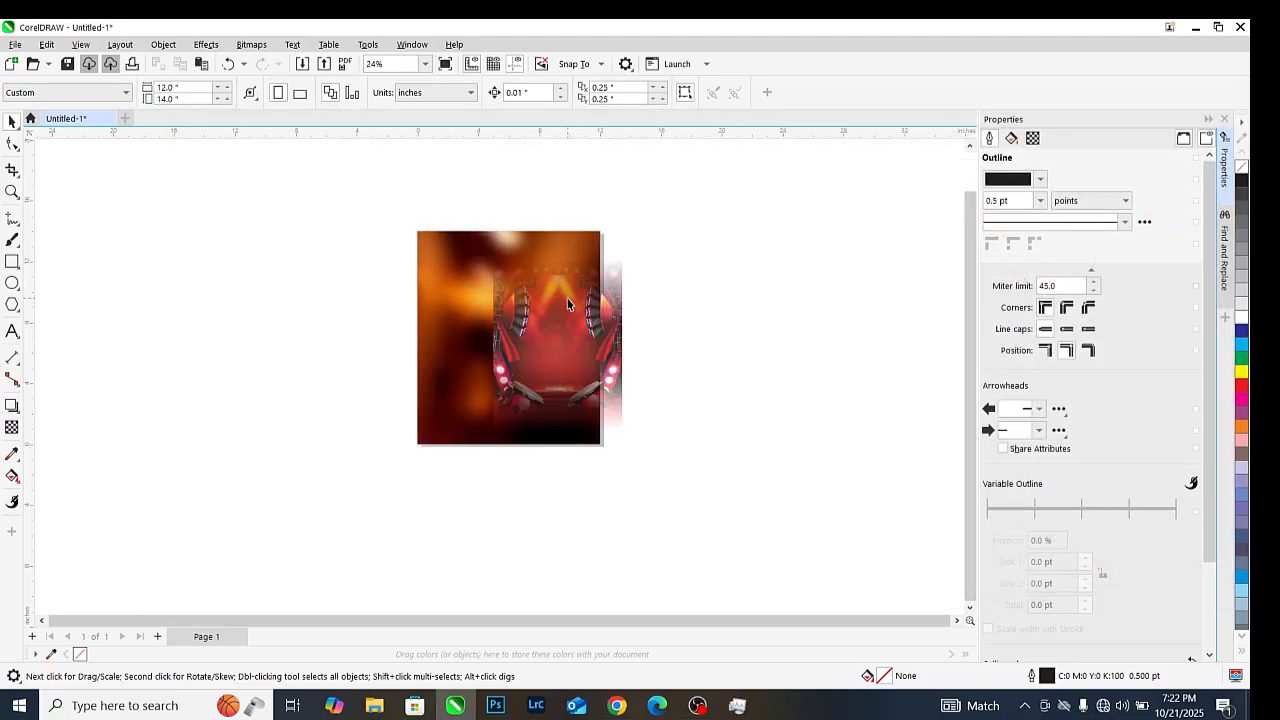
drag(571, 307, 560, 274)
scroll(538, 248, up, 2)
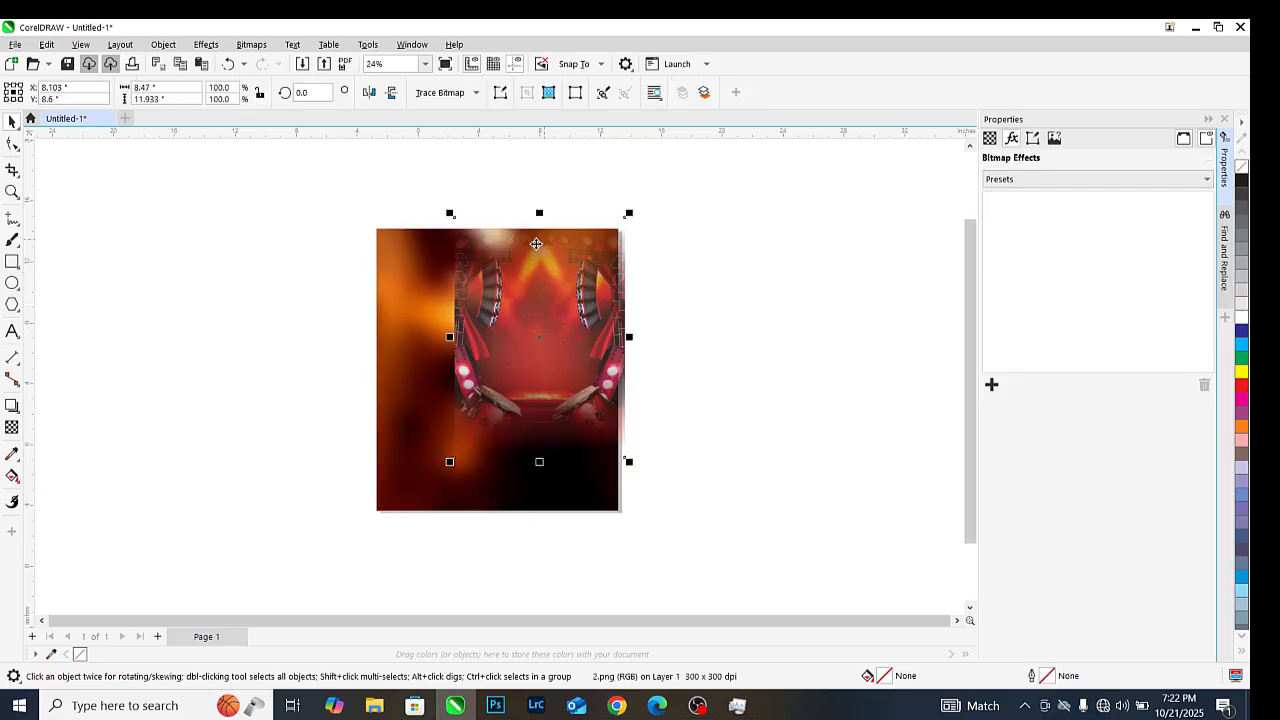
Give the stage image a fountain transparency fading out its left side
click(12, 427)
drag(475, 380, 593, 369)
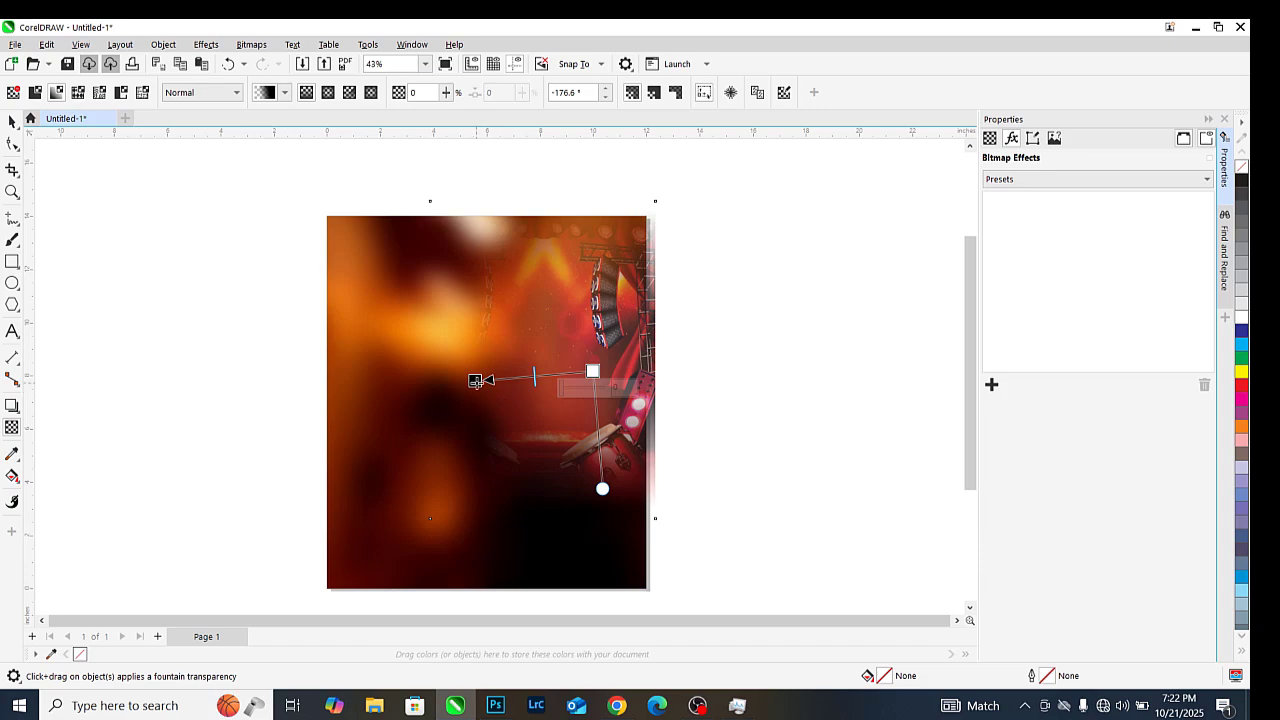
drag(475, 381, 493, 379)
drag(593, 371, 627, 338)
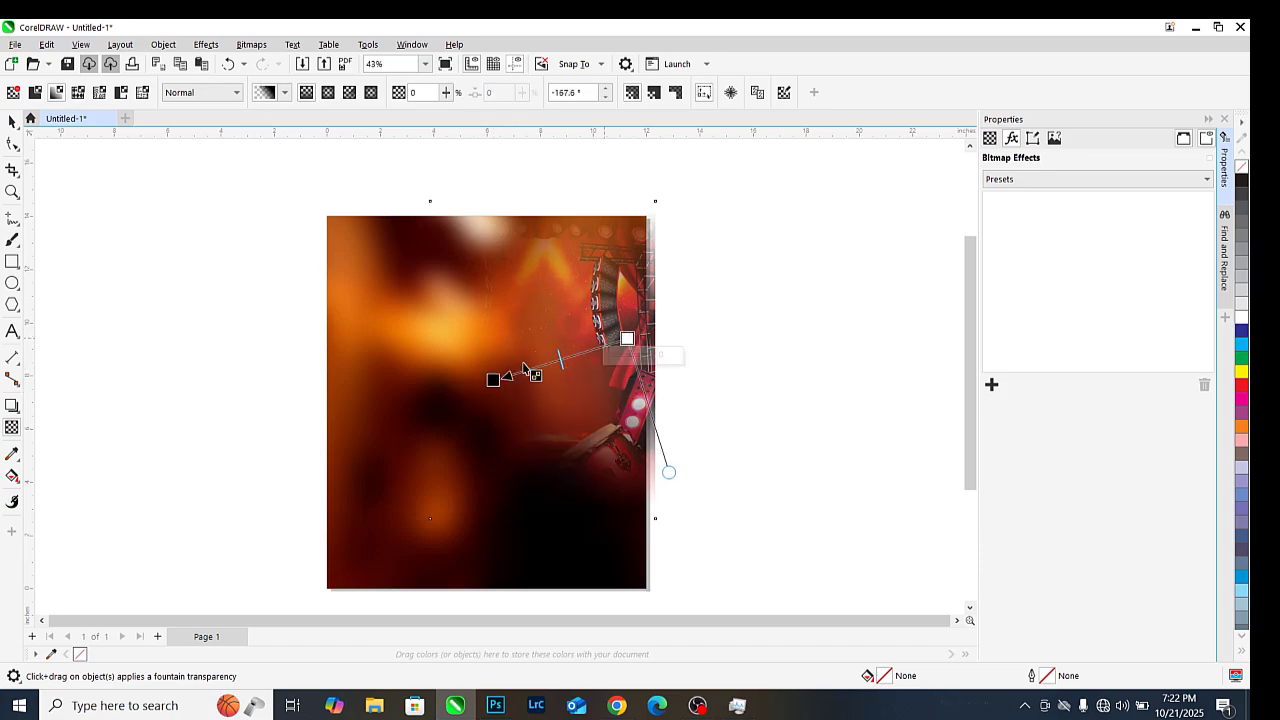
drag(497, 380, 502, 357)
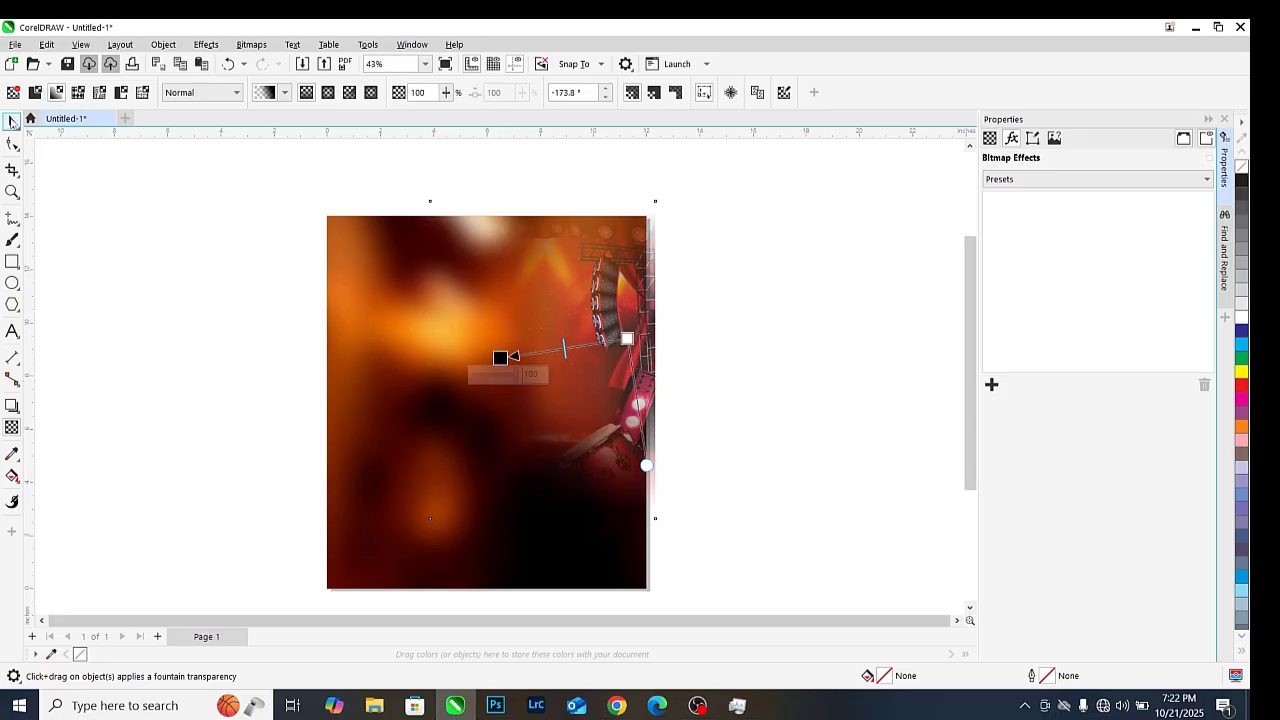
Nudge the stage image right and PowerClip it inside the blurred background
click(12, 122)
mouse_move(580, 254)
mouse_down()
mouse_move(594, 242)
mouse_move(593, 256)
mouse_up()
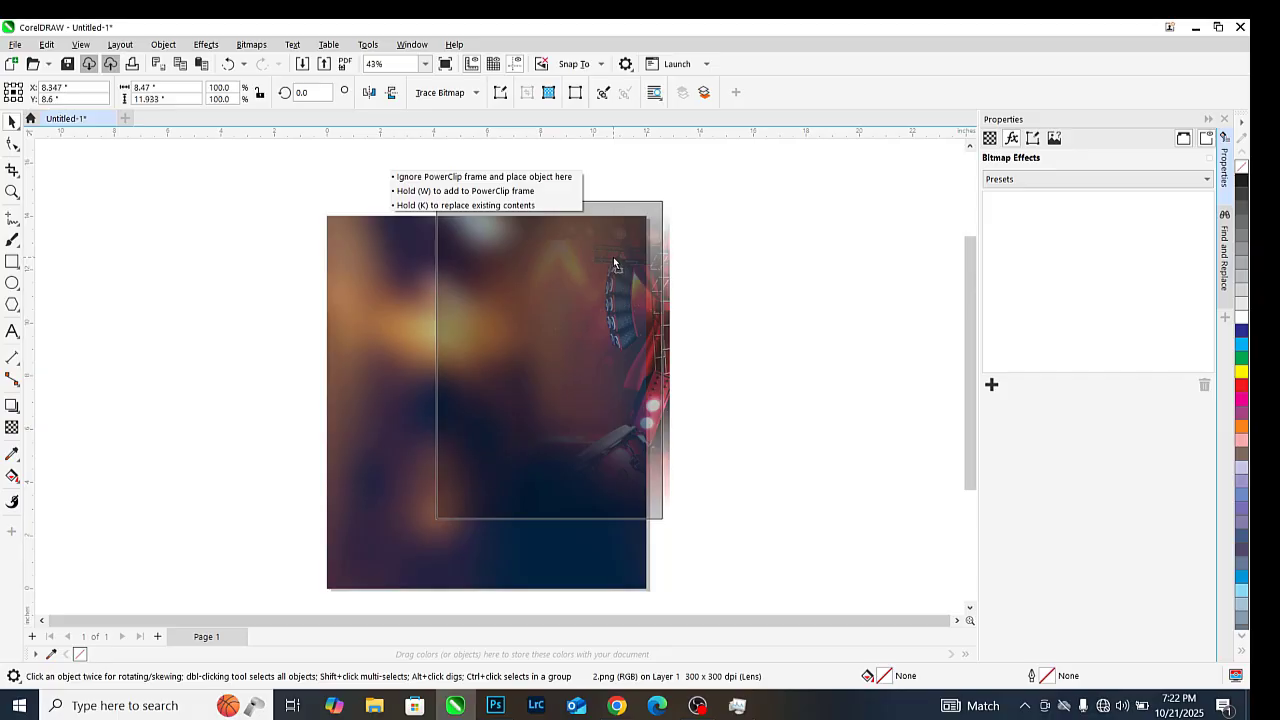
right_click(618, 261)
click(668, 461)
click(371, 340)
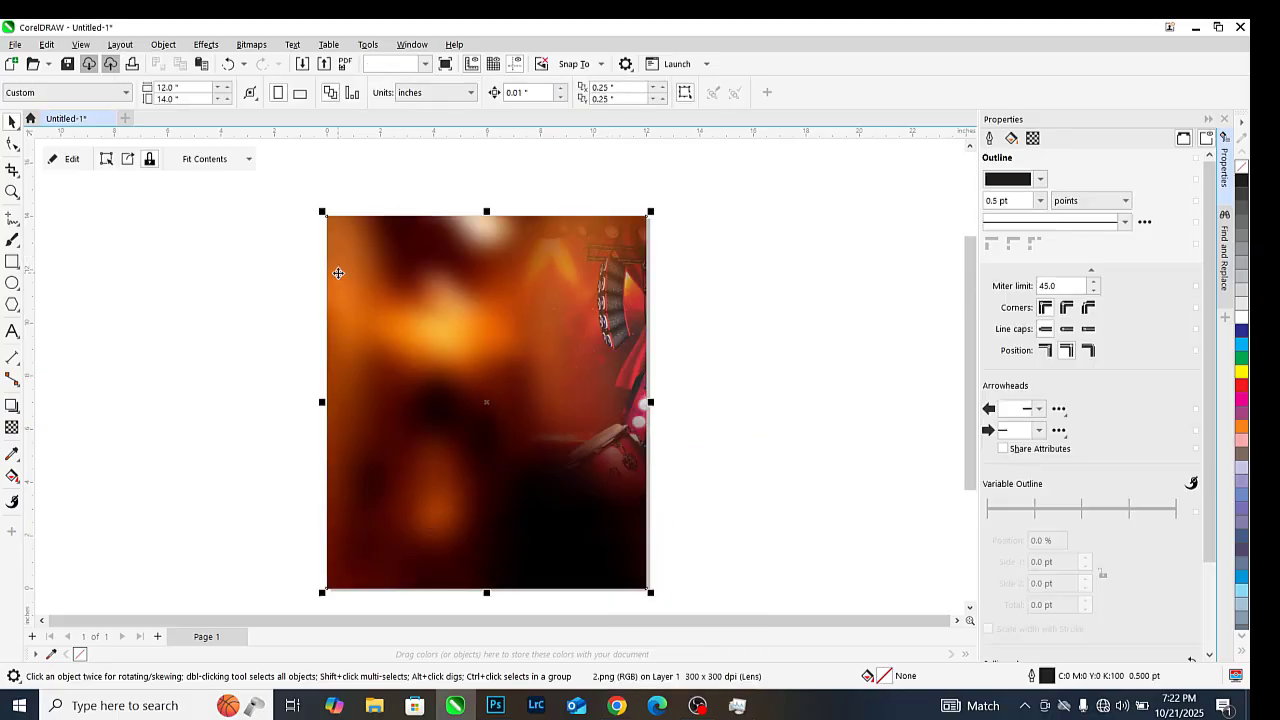
click(266, 277)
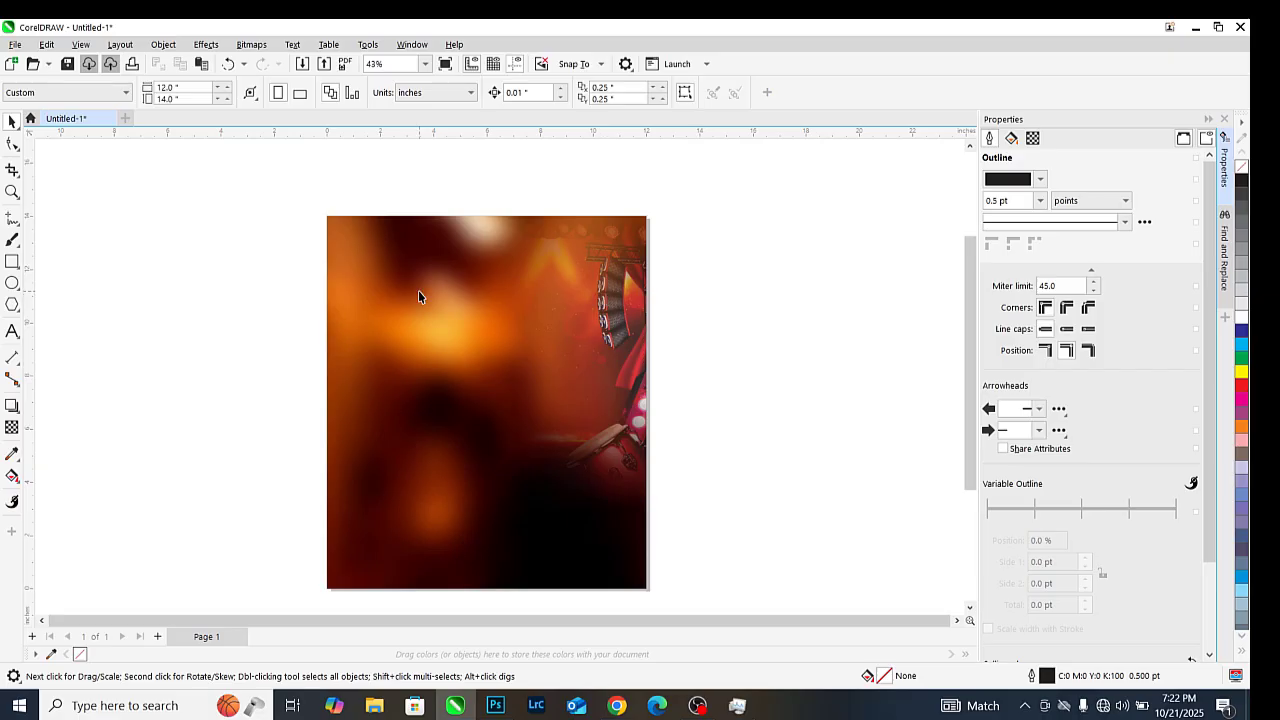
Import the TOMSON LOGO image and move it to the flyer's top-left corner
key(ctrl+i)
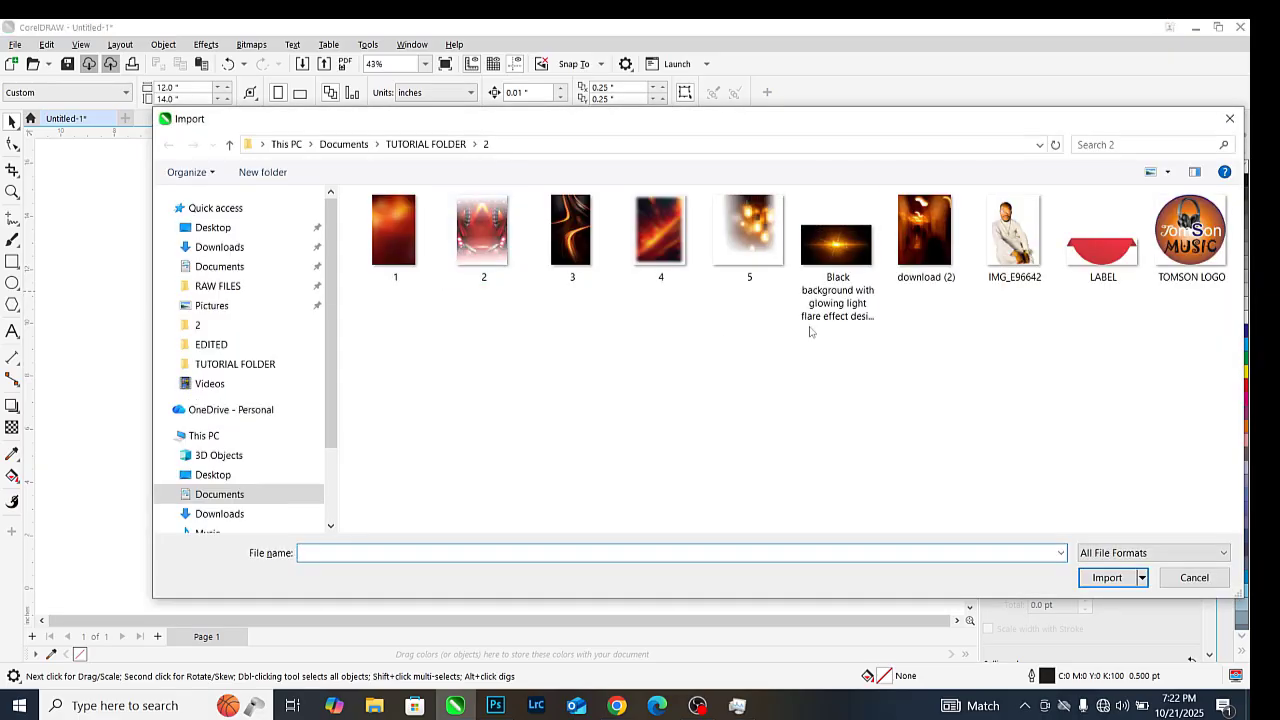
double_click(1178, 252)
click(644, 294)
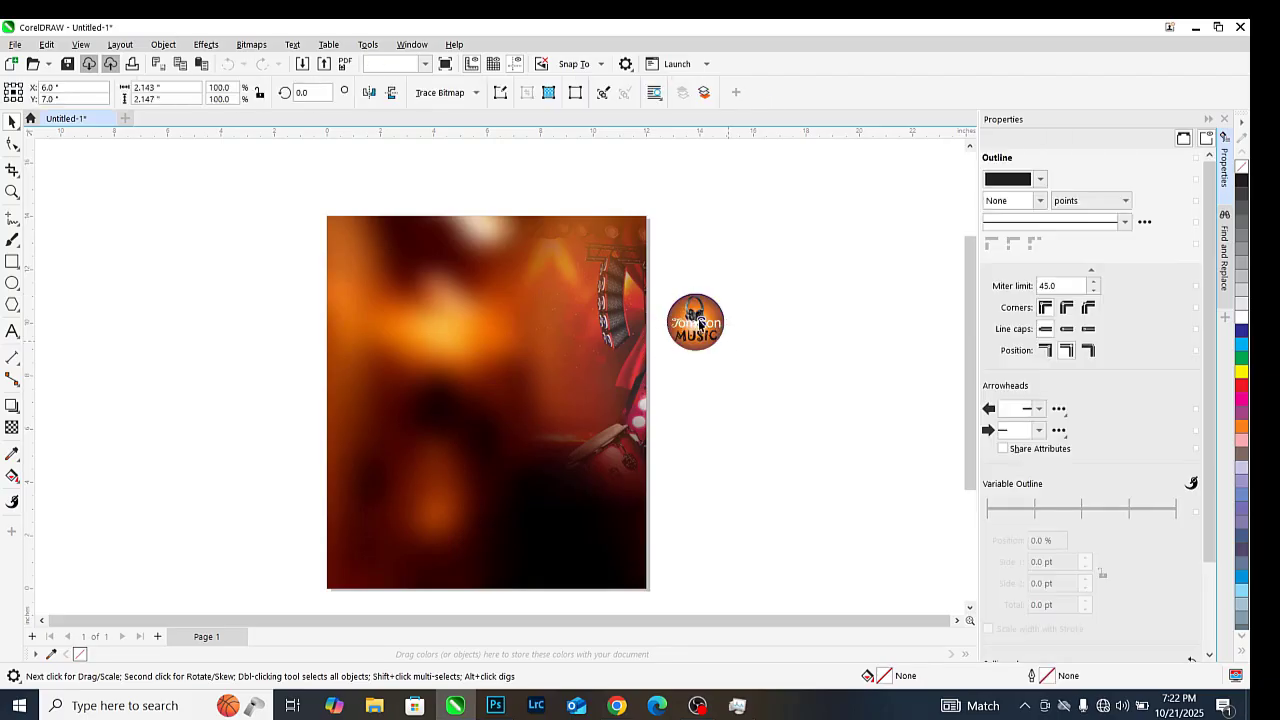
drag(410, 302, 382, 282)
scroll(369, 261, up, 1)
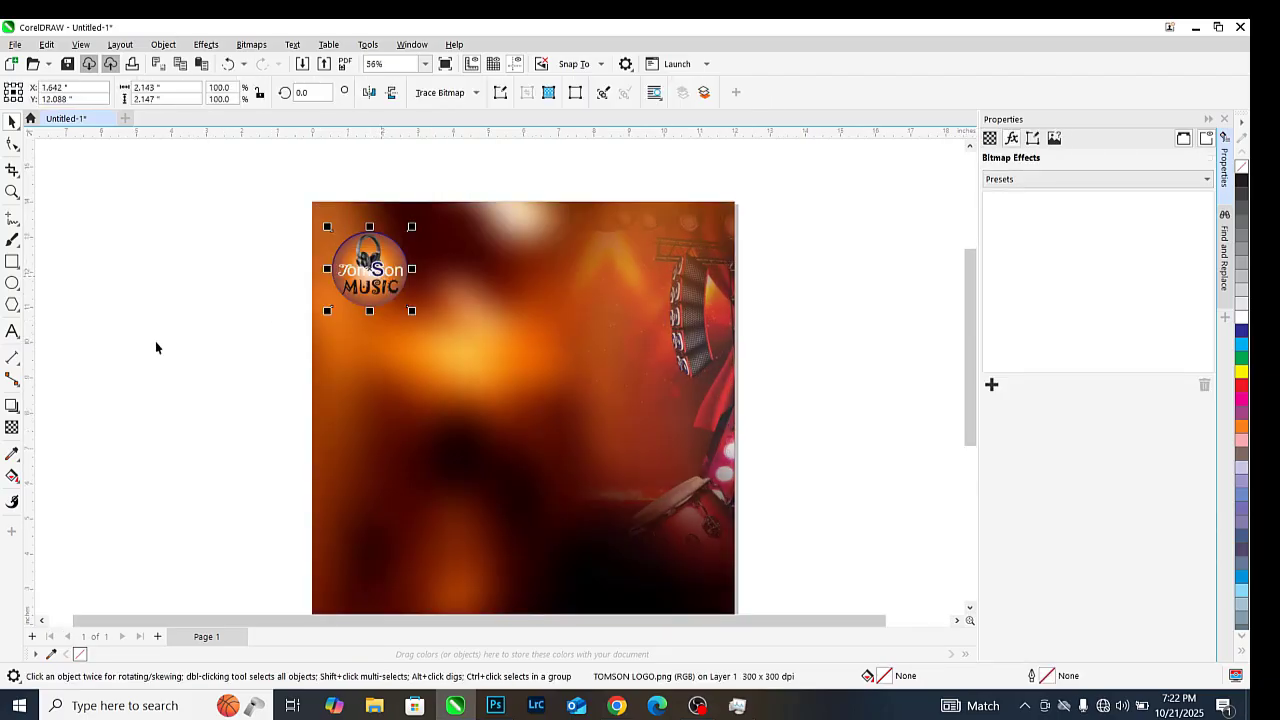
Blend the logo in Overlay mode, then start a text line mid-left on the poster
click(12, 427)
click(200, 91)
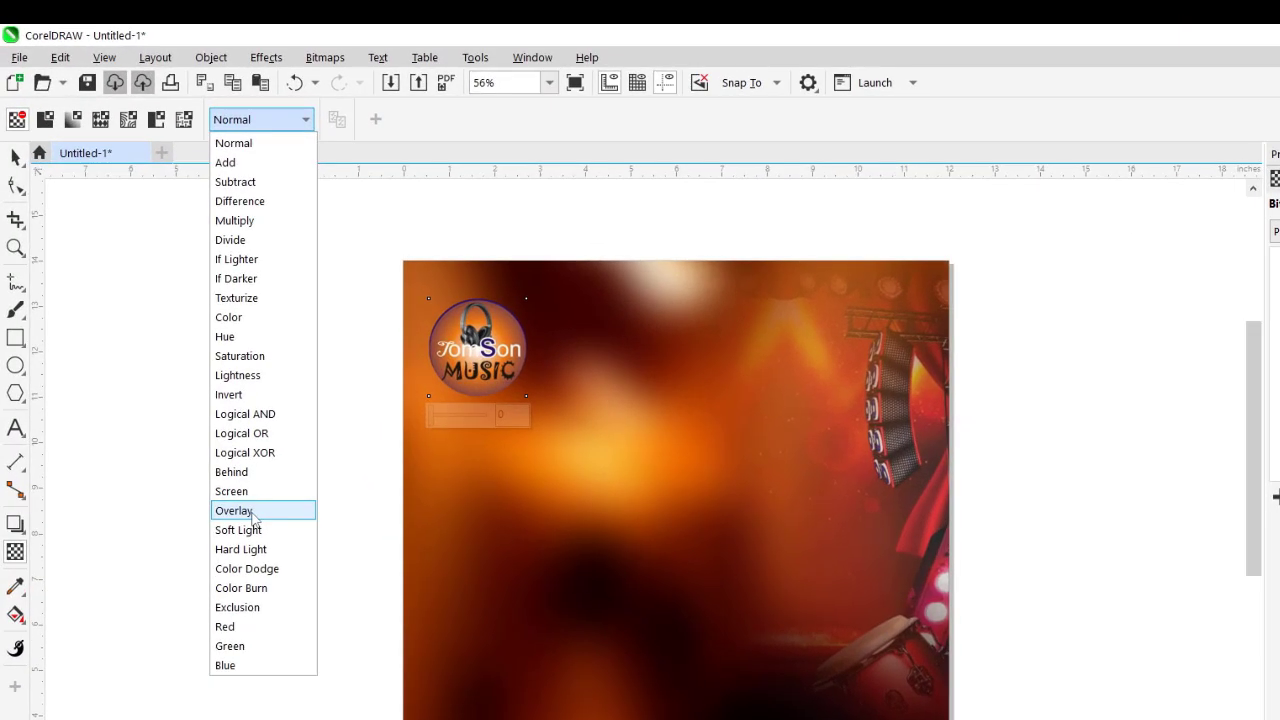
click(253, 513)
key(space)
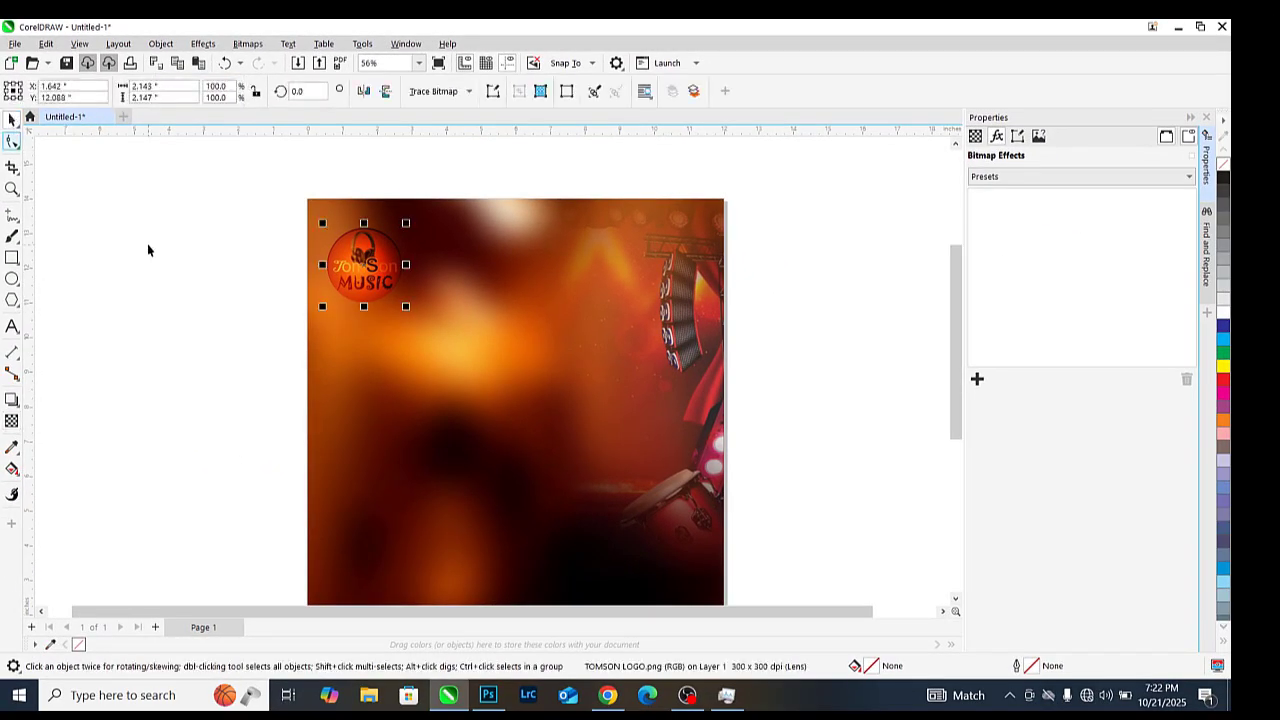
click(148, 250)
click(376, 386)
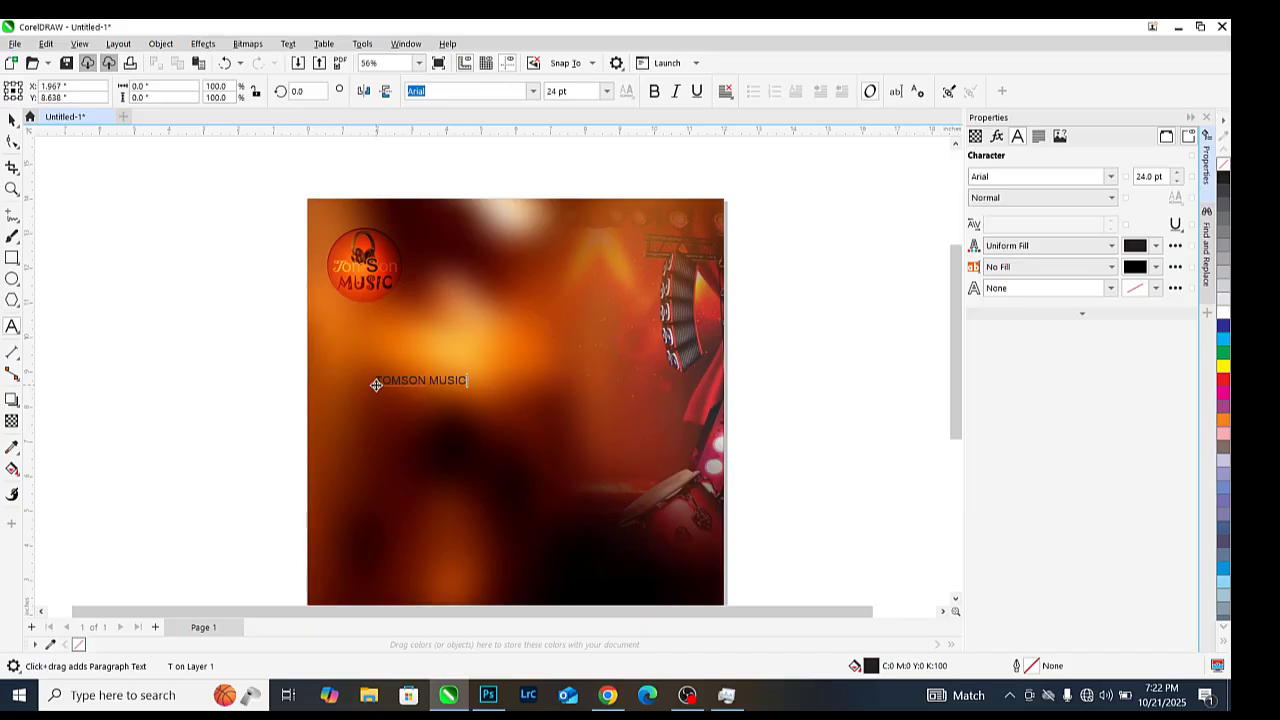
Spread the TOMSON MUSIC letters apart and move the line up to the page top
click(12, 120)
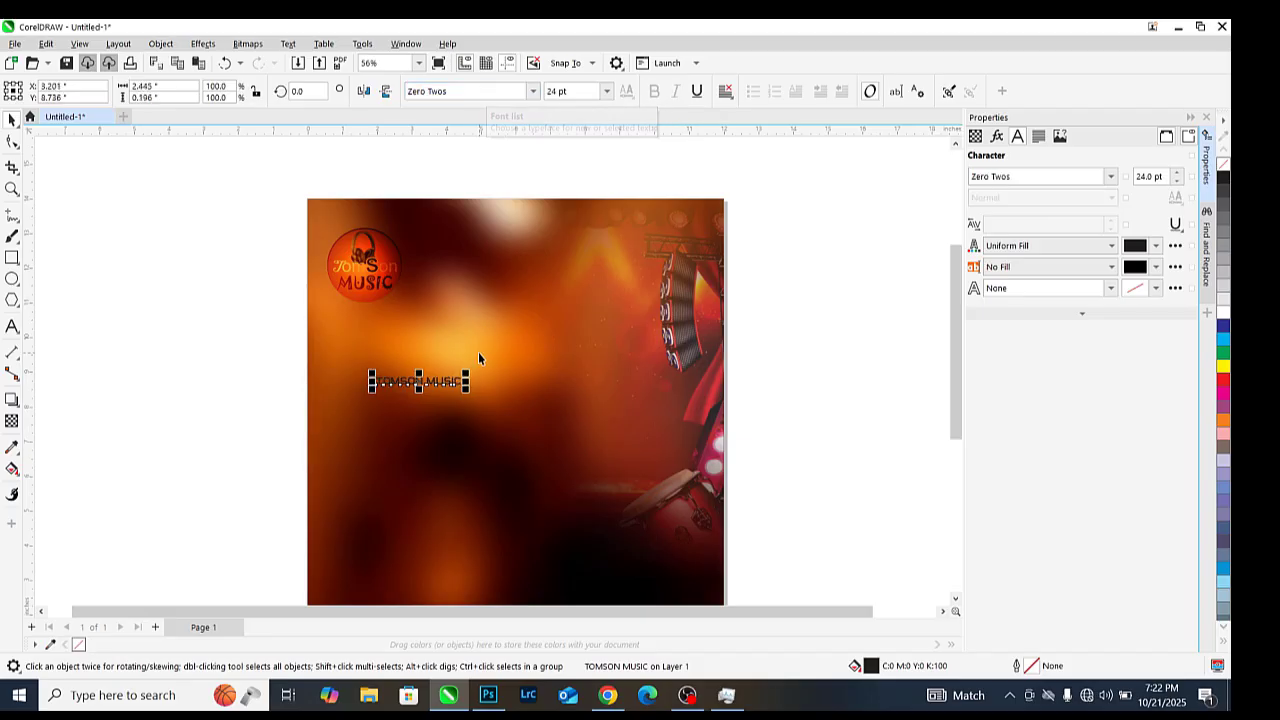
click(12, 141)
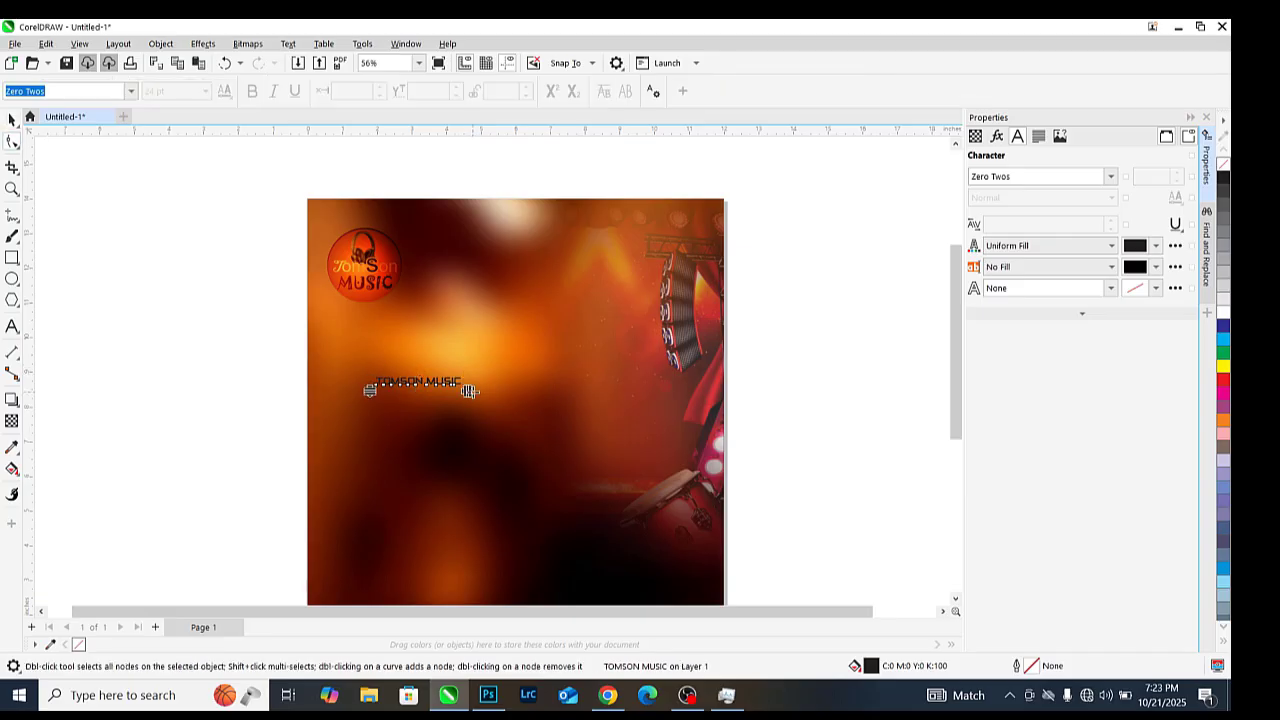
drag(469, 390, 649, 390)
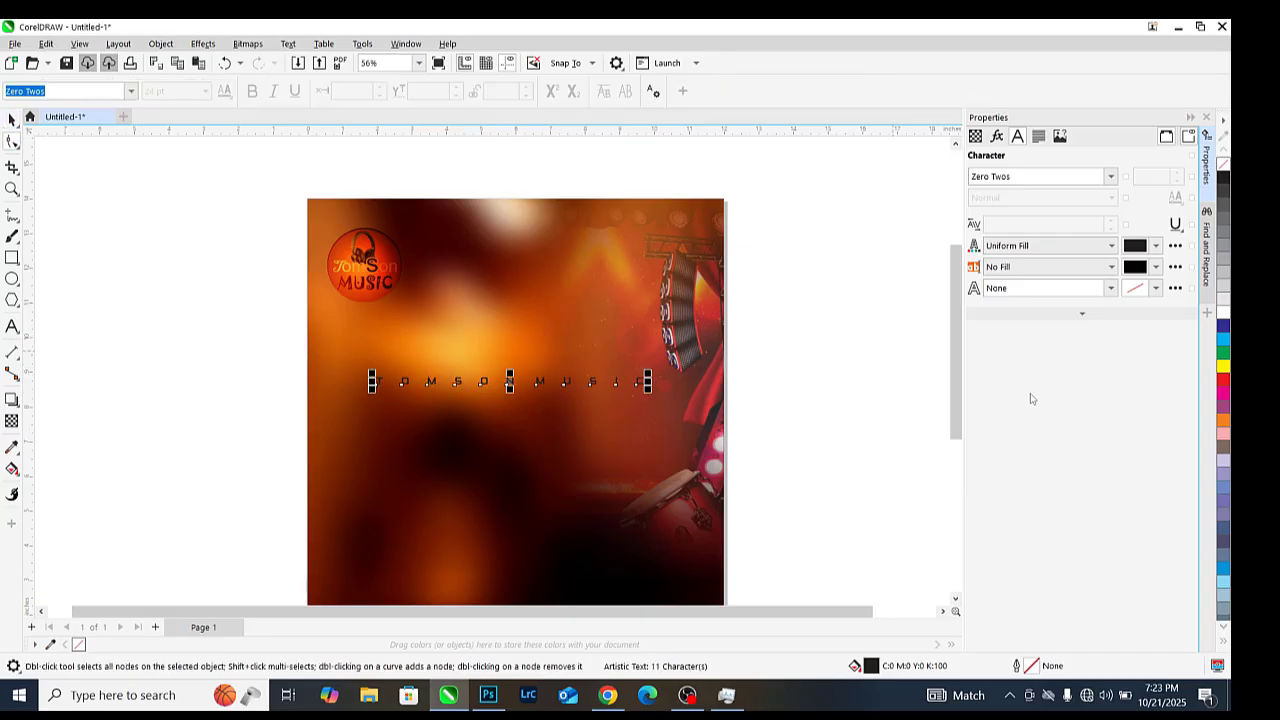
key(space)
drag(508, 383, 502, 226)
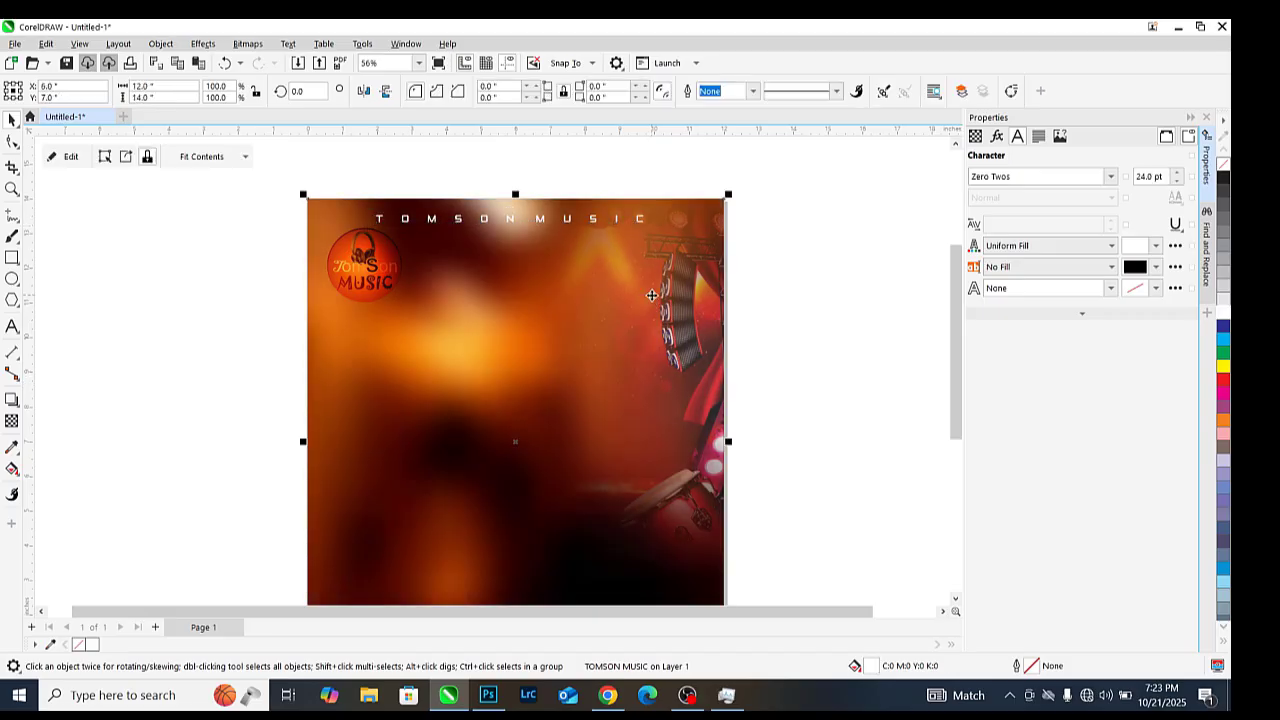
click(834, 281)
Widen the top TOMSON MUSIC line's letter spacing further across the page
click(545, 223)
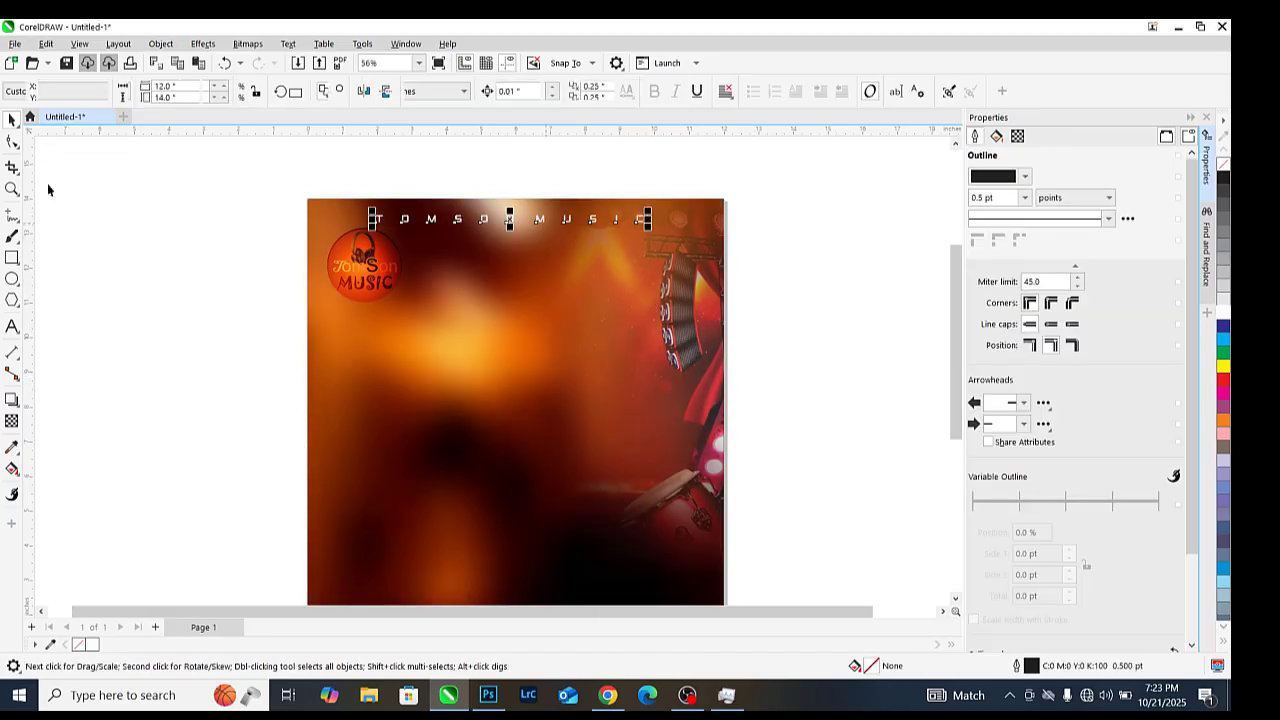
key(F10)
drag(650, 229, 705, 228)
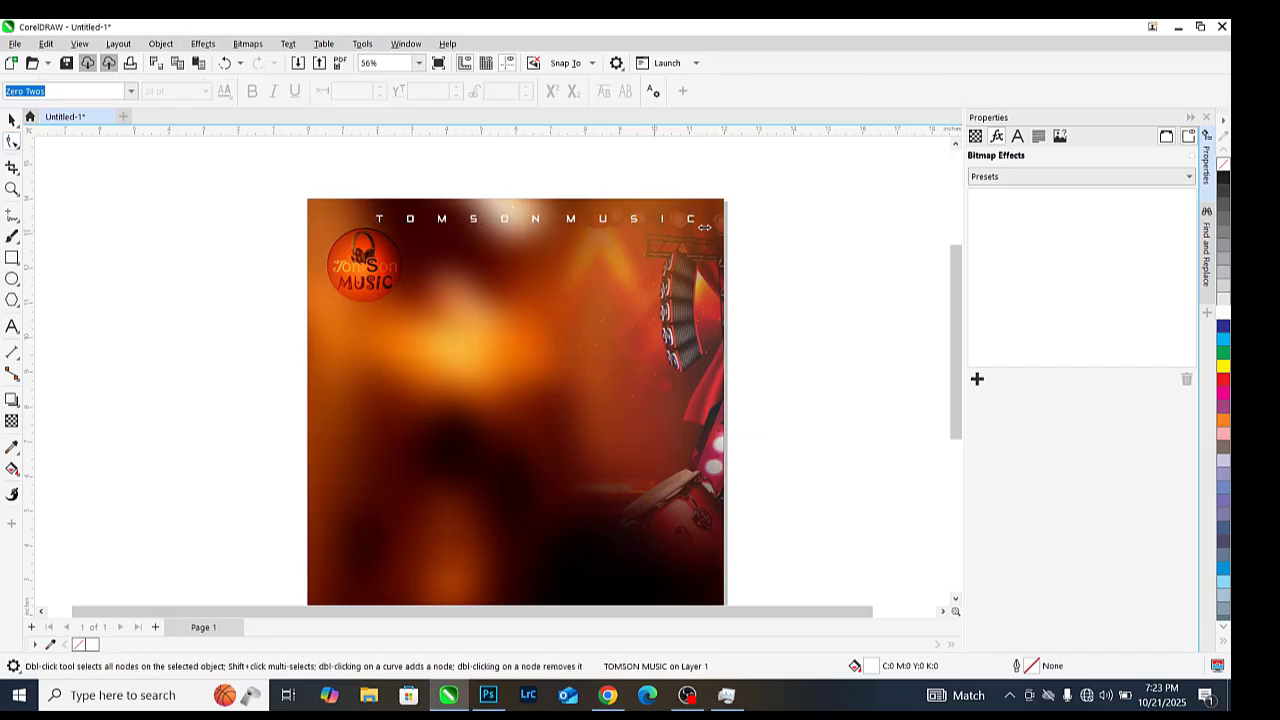
key(space)
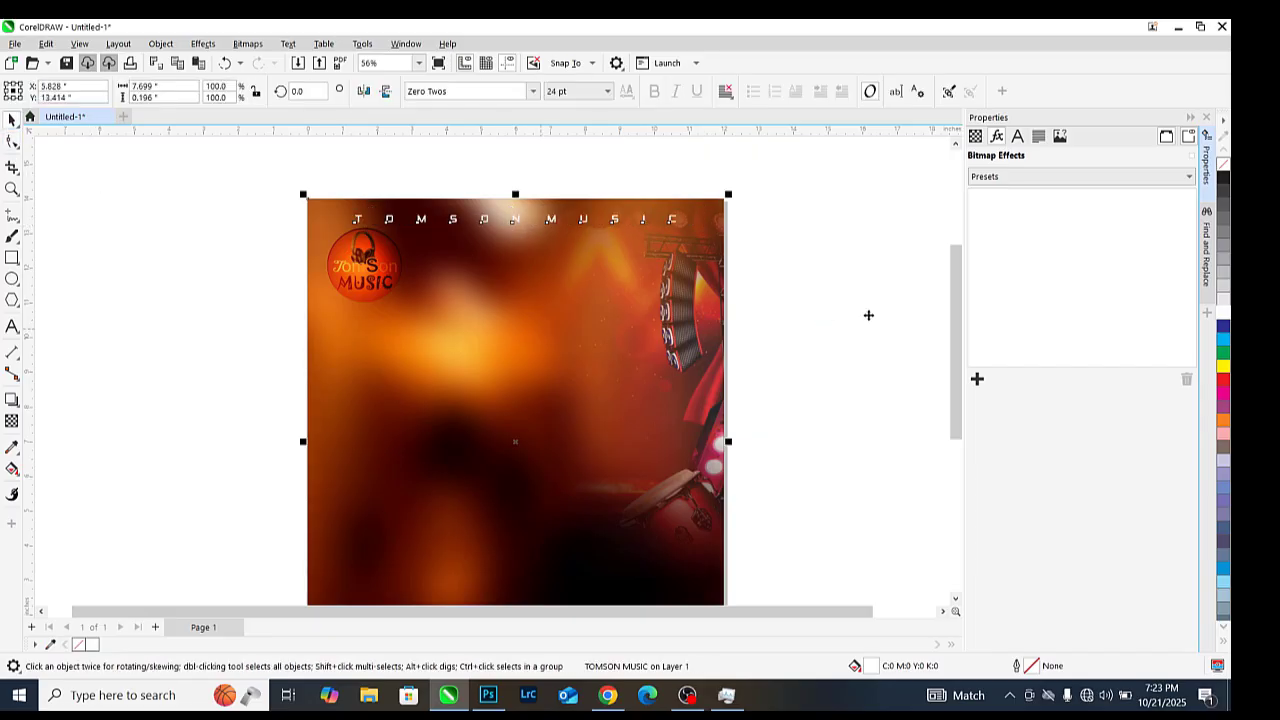
click(869, 314)
Fade the top TOMSON MUSIC line with transparency, then start a new text line
click(12, 420)
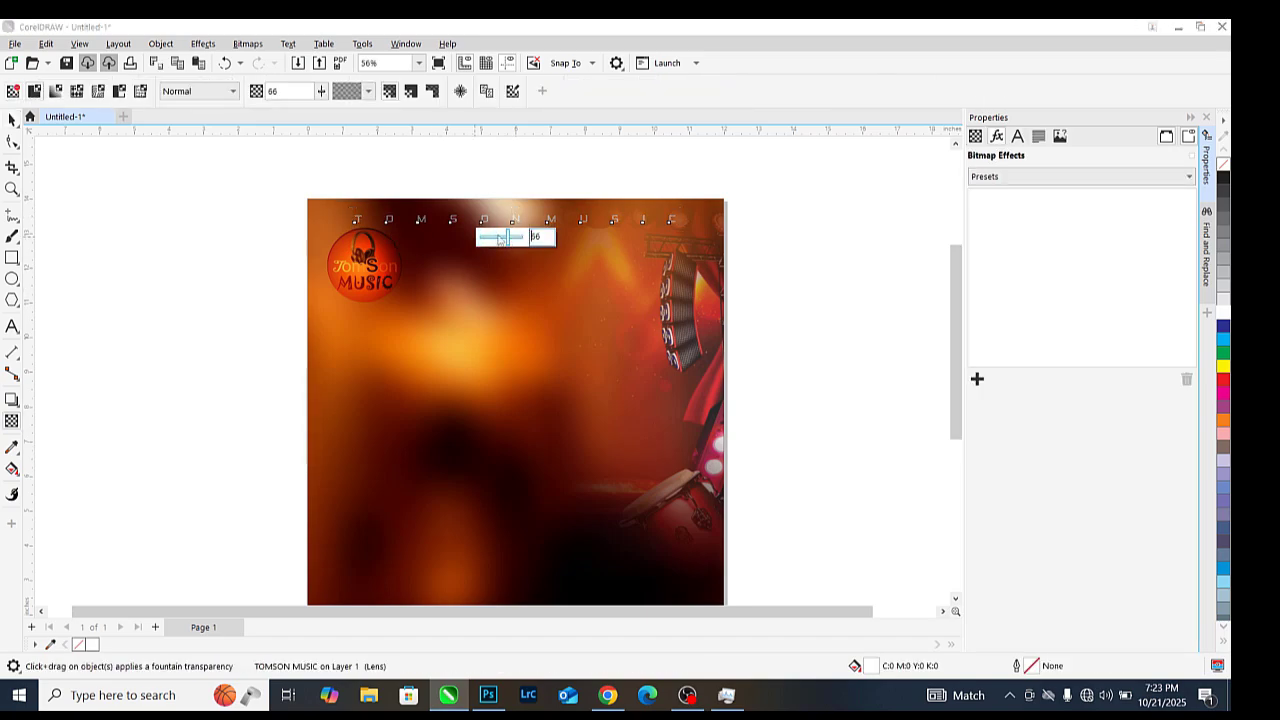
click(12, 119)
scroll(547, 270, down, 1)
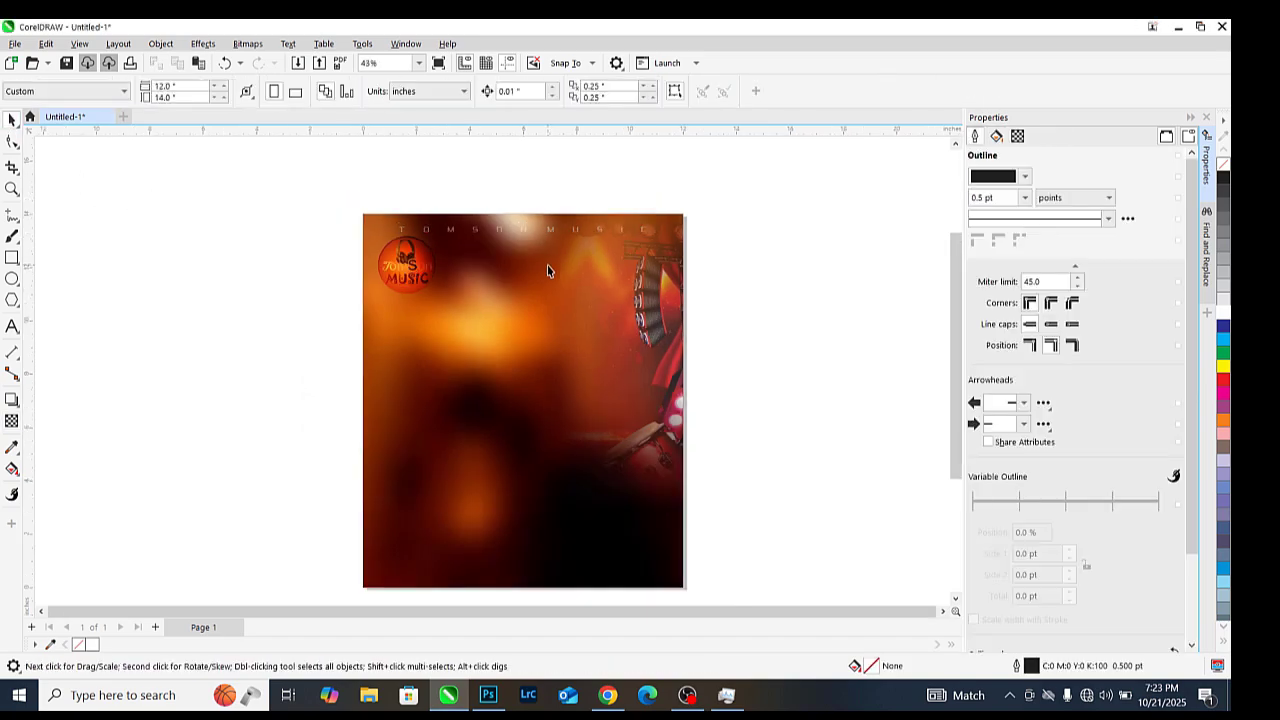
scroll(547, 265, up, 1)
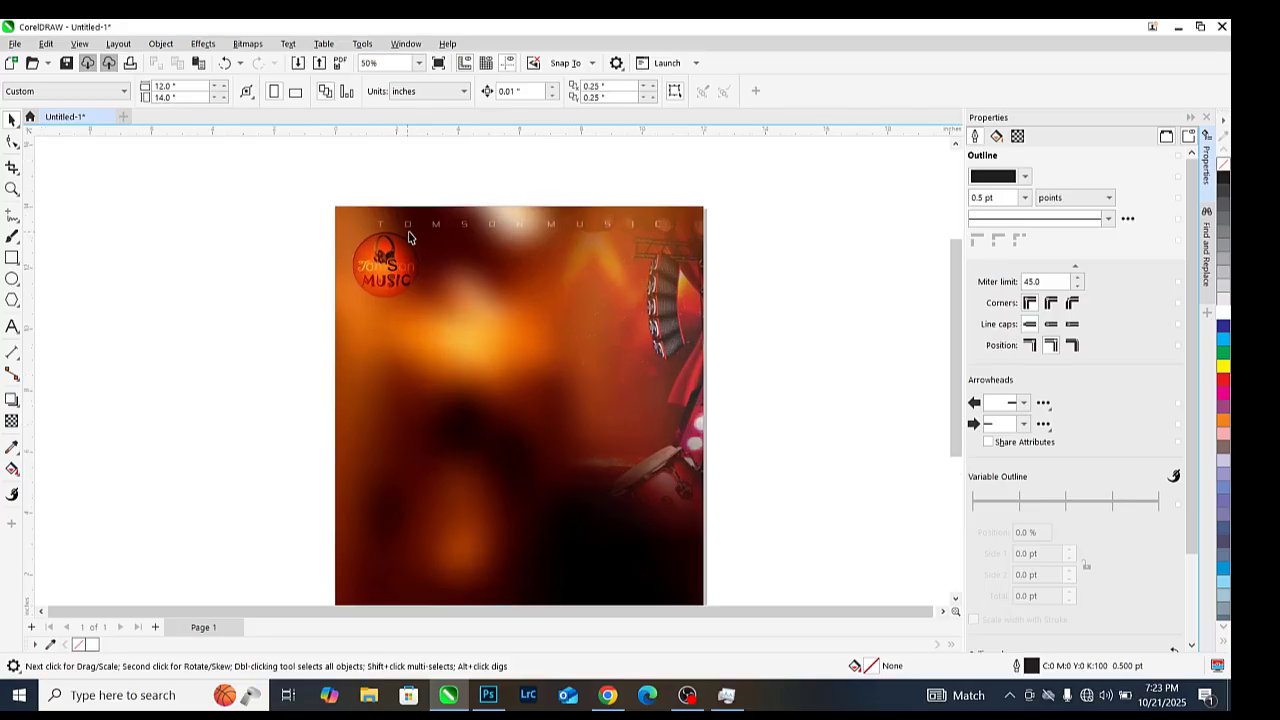
click(12, 326)
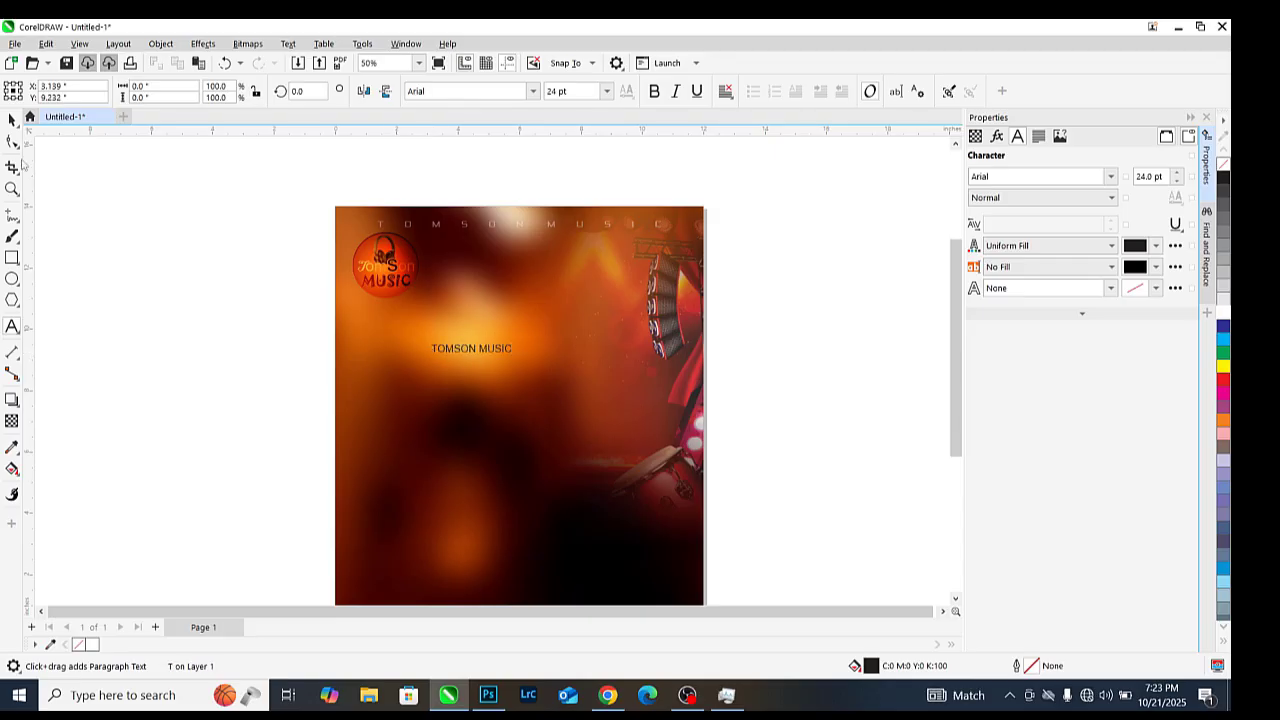
Set the new TOMSON MUSIC text to the Zero Twos font and enlarge it slightly
click(12, 118)
click(533, 91)
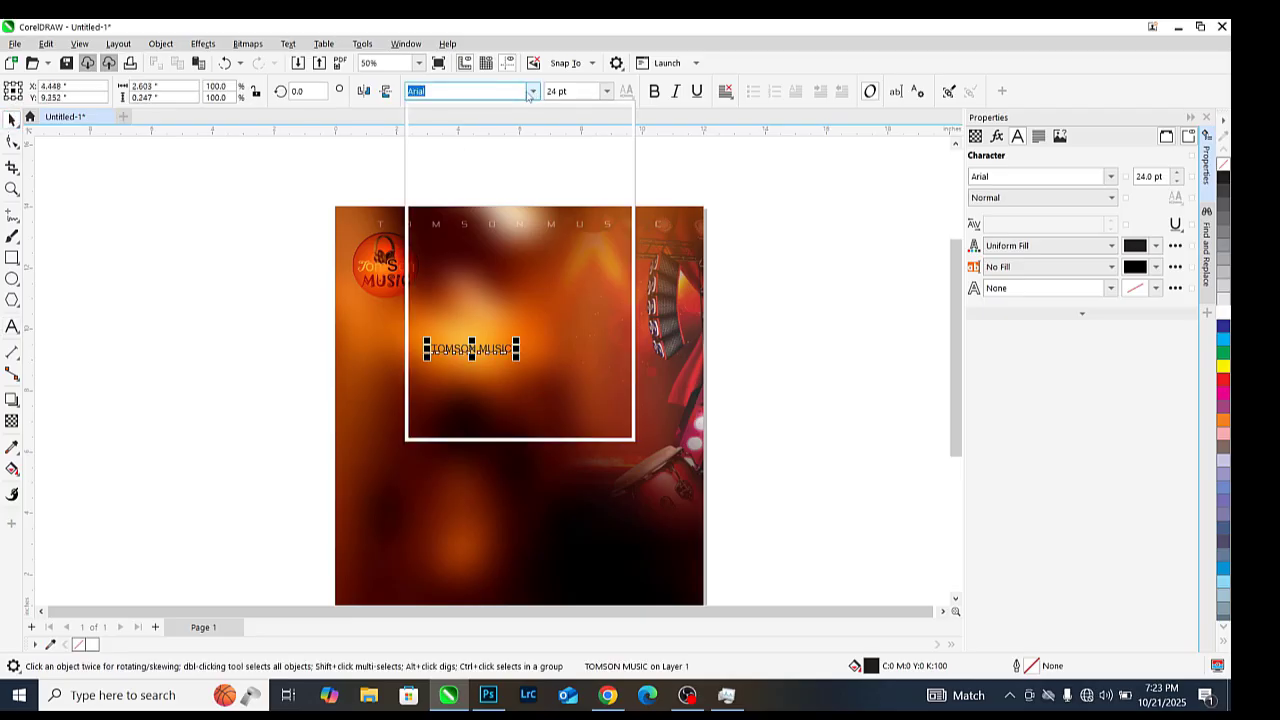
click(489, 171)
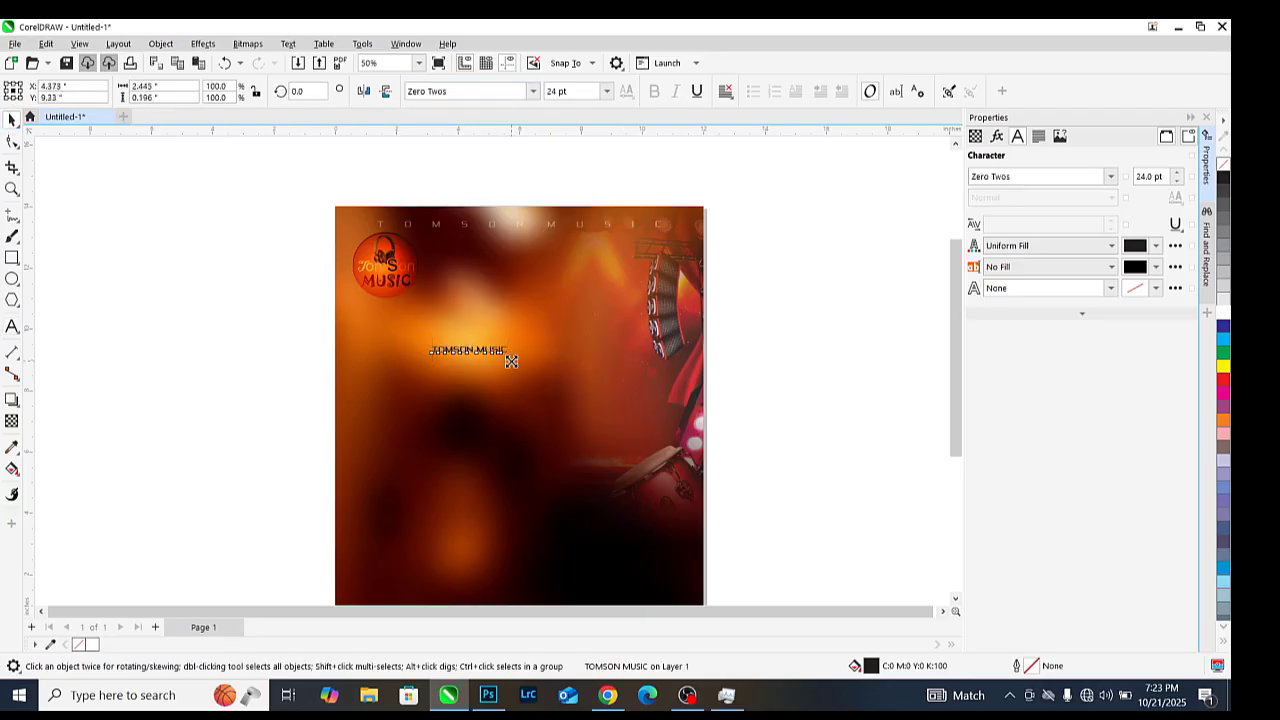
drag(513, 355, 359, 307)
scroll(472, 347, up, 1)
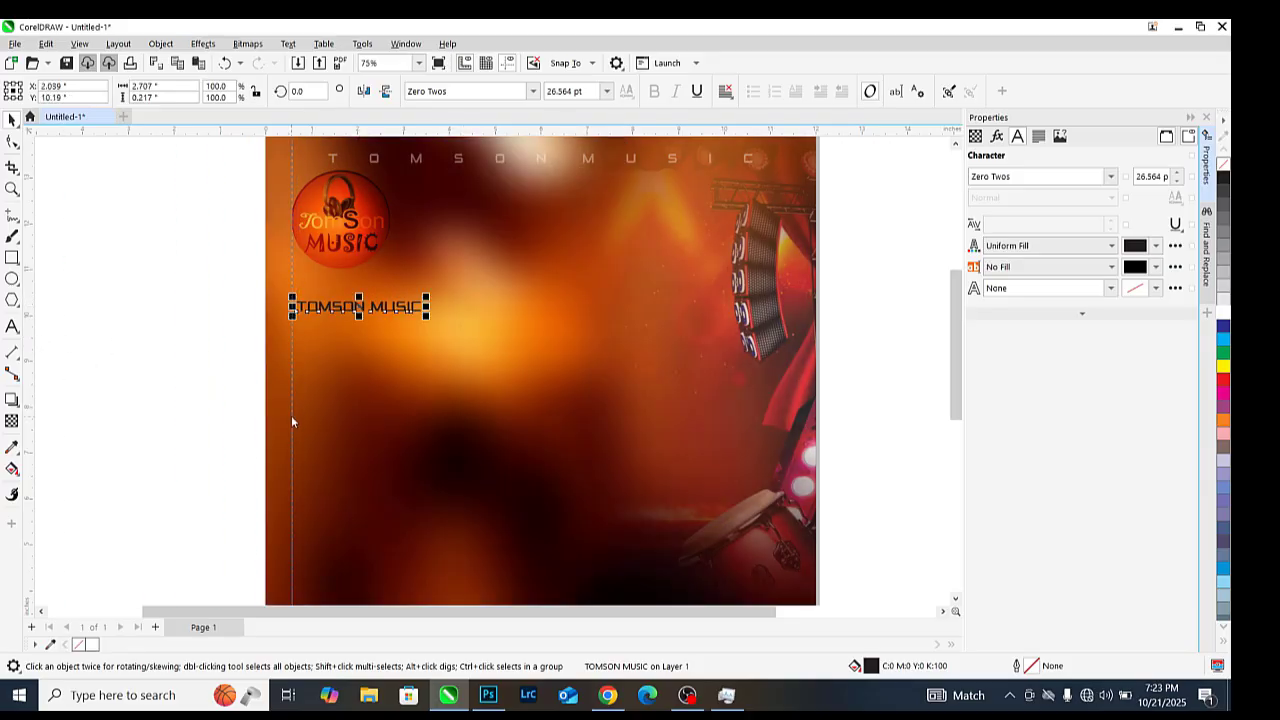
Align the TOMSON MUSIC text left onto the vertical guideline below the logo
click(291, 421)
scroll(306, 313, up, 4)
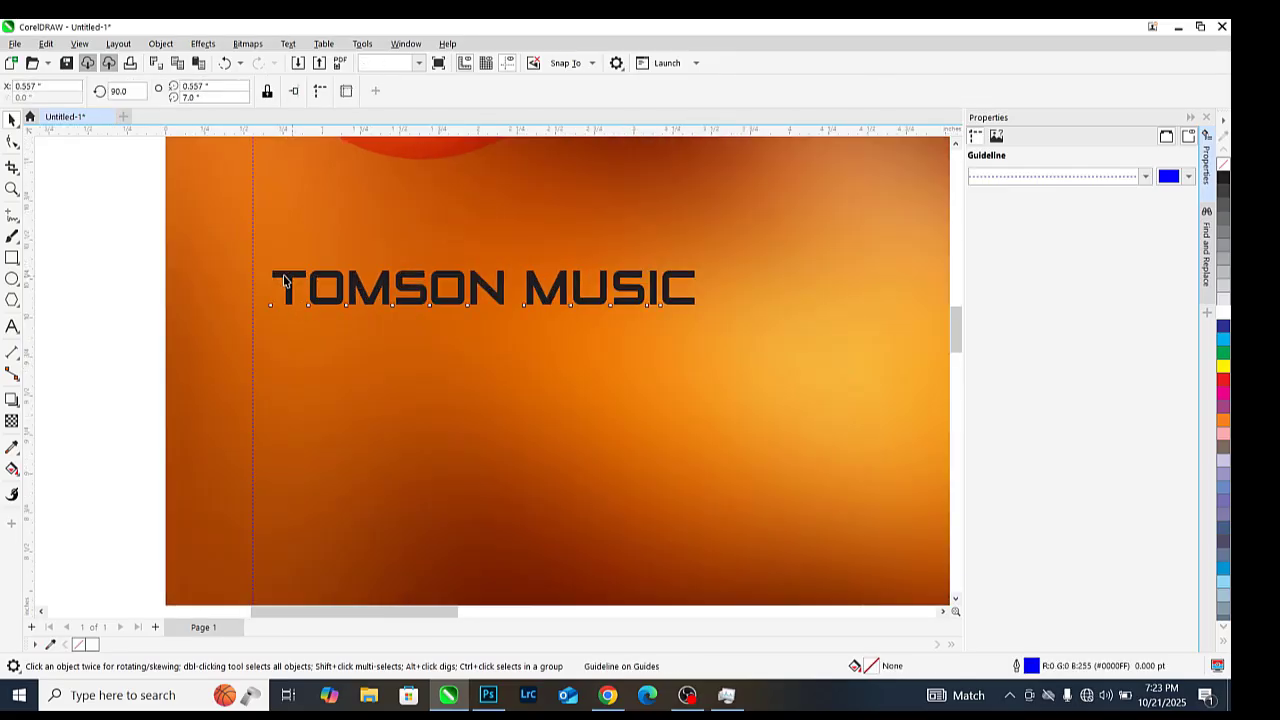
drag(292, 291, 273, 277)
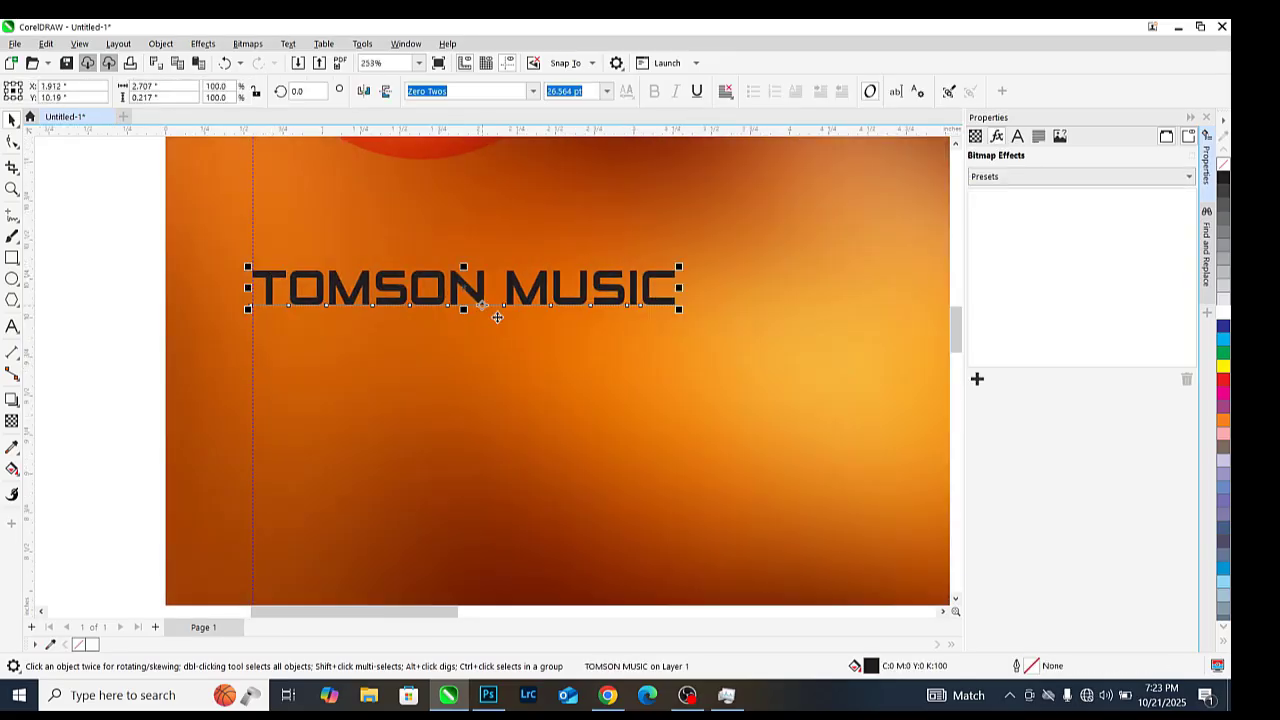
scroll(504, 321, down, 2)
Make the TOMSON MUSIC text white and enlarge it to about 38.7 pt
click(1222, 318)
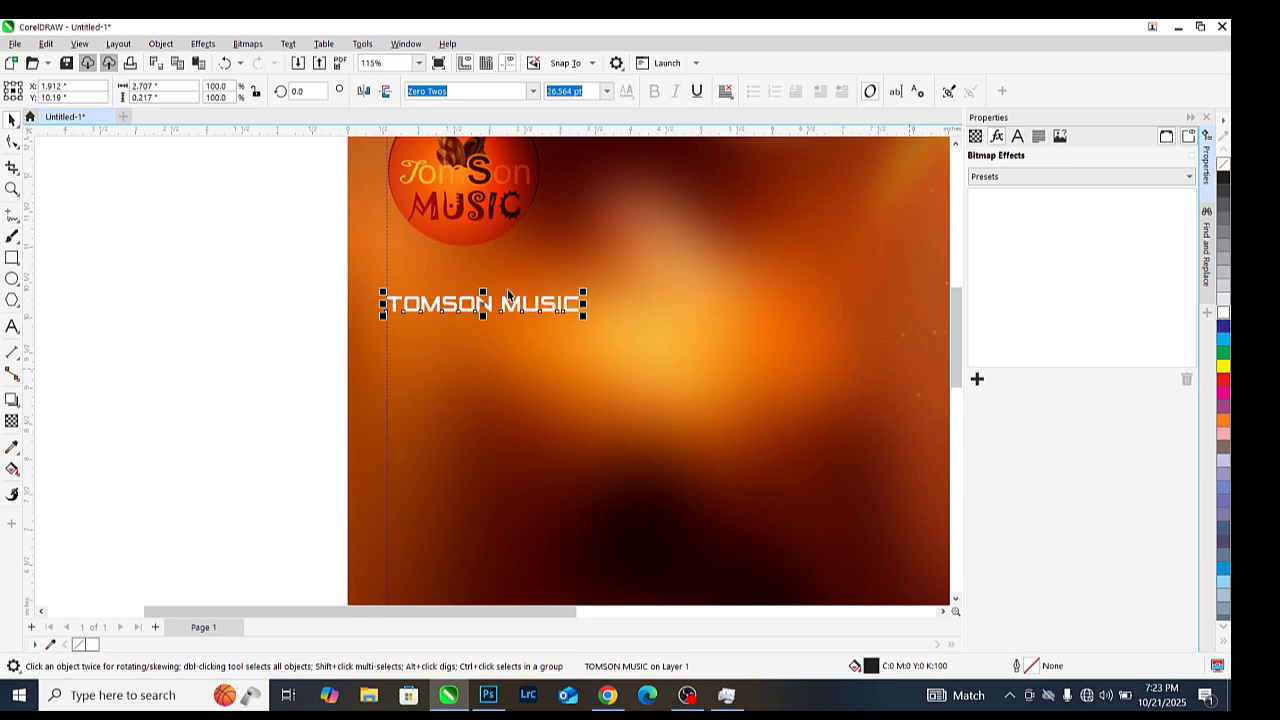
scroll(430, 293, down, 1)
drag(528, 304, 582, 306)
scroll(523, 309, down, 1)
click(313, 281)
scroll(462, 279, up, 2)
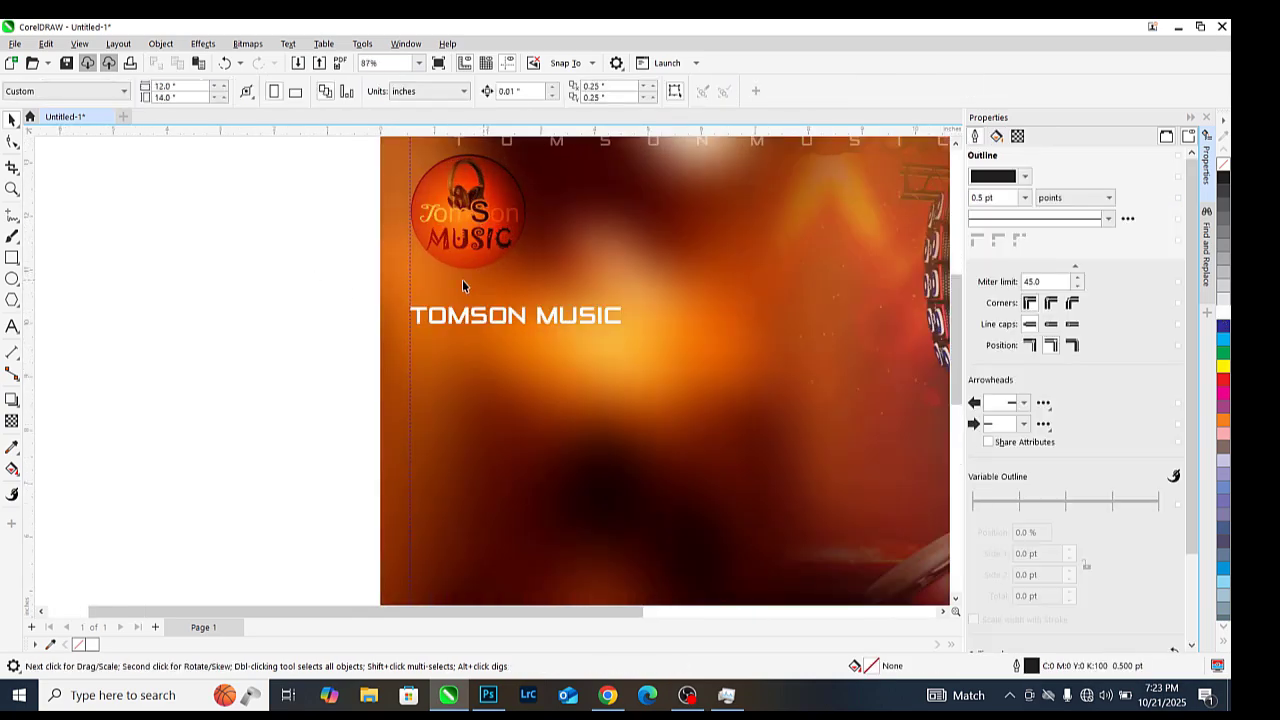
scroll(527, 344, down, 2)
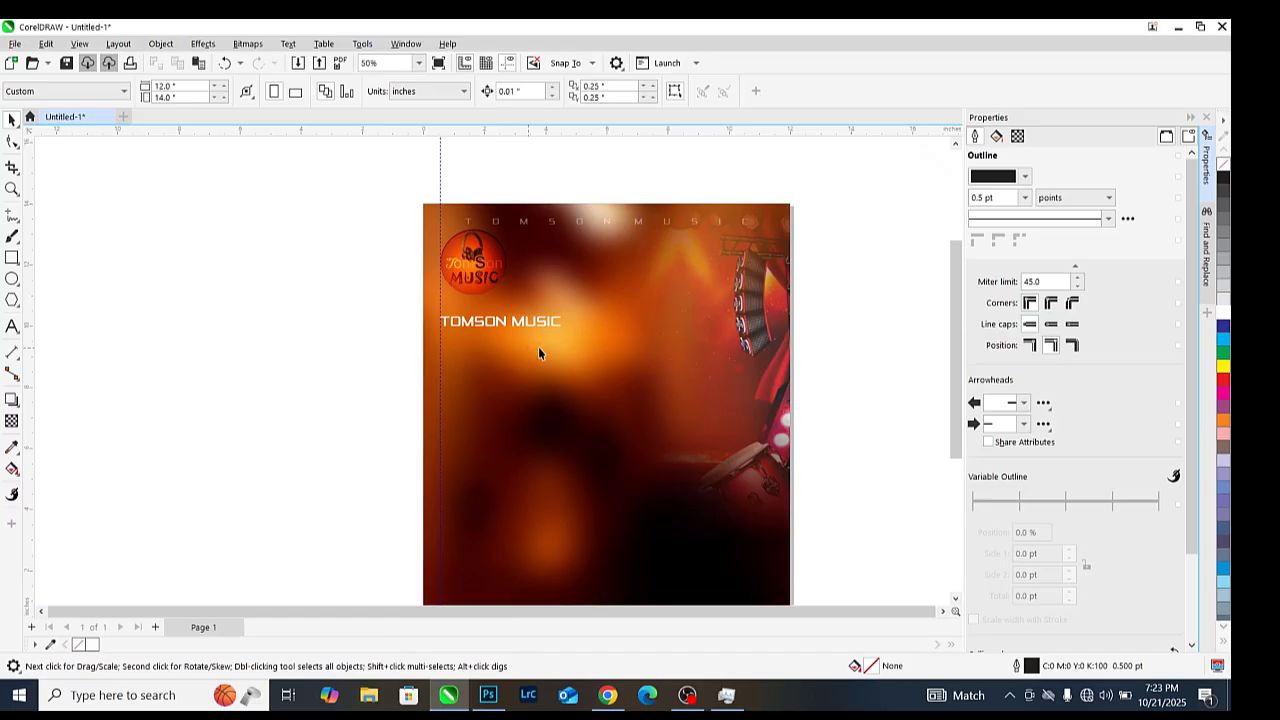
scroll(538, 346, down, 2)
scroll(517, 315, up, 3)
click(519, 406)
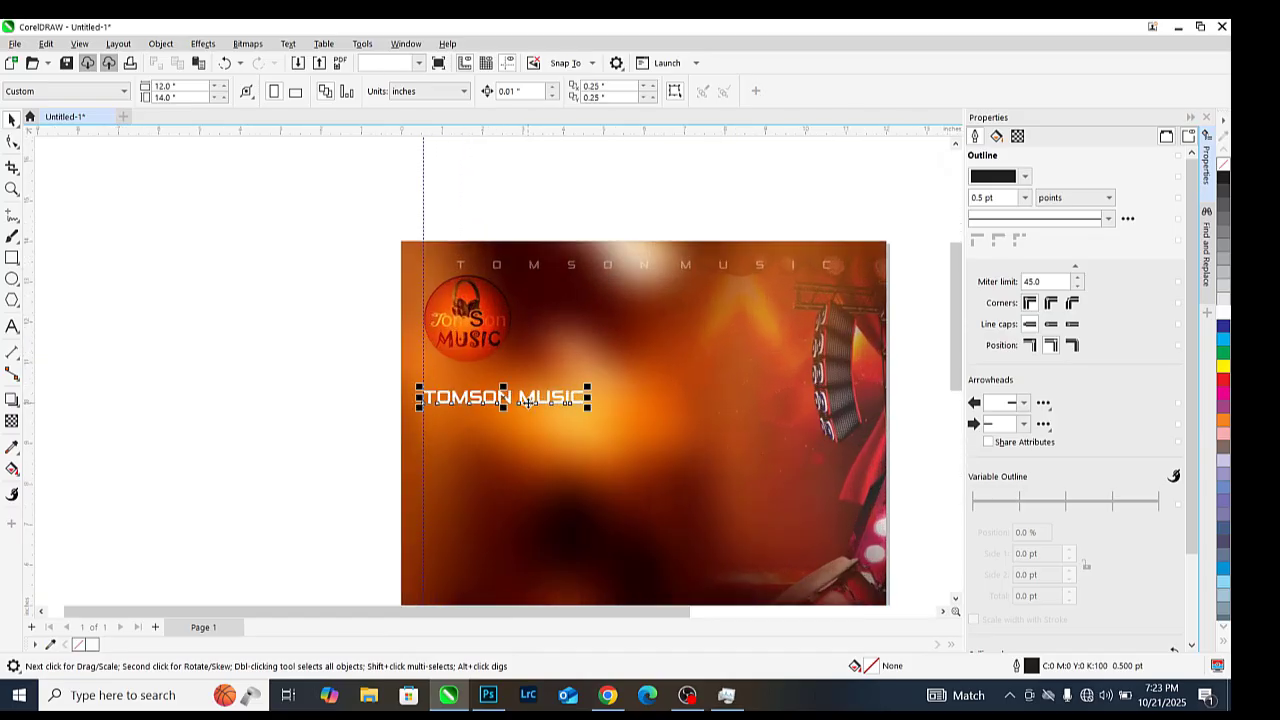
scroll(528, 402, up, 2)
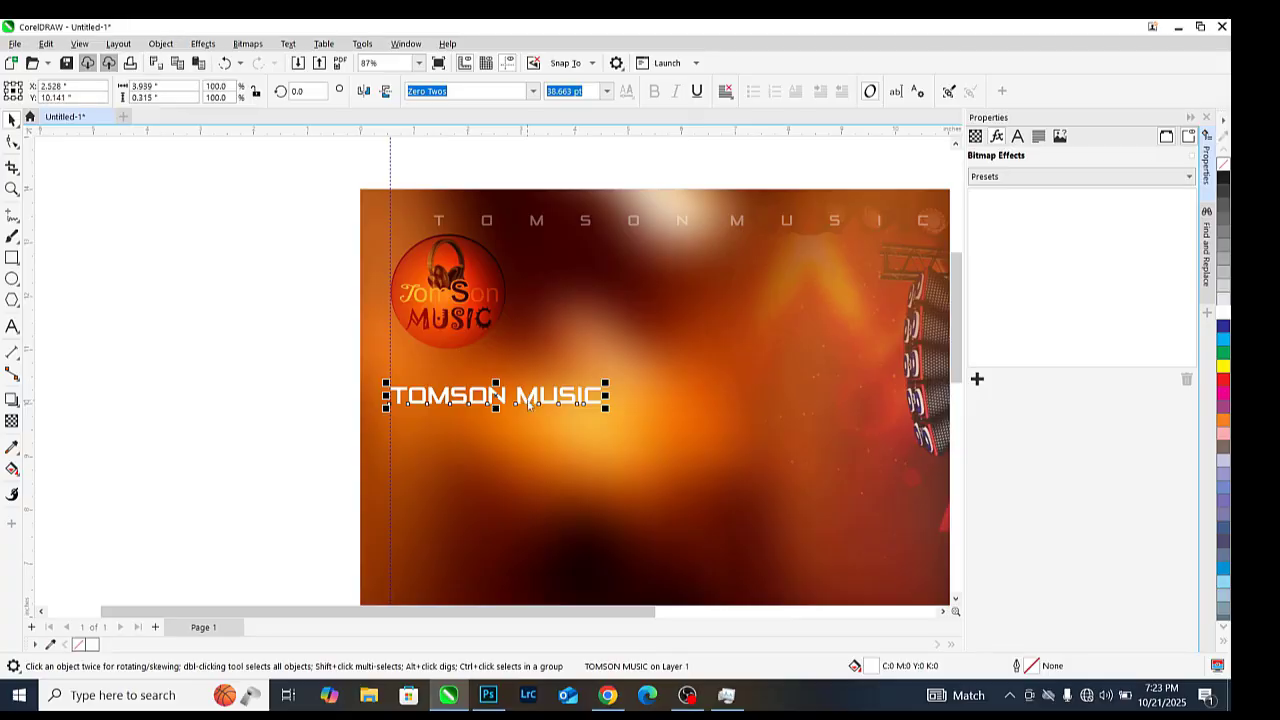
key(ctrl+i)
Import the red LABEL.png ribbon and place it below TOMSON MUSIC
double_click(1090, 245)
click(612, 323)
drag(683, 357, 500, 407)
scroll(481, 443, up, 1)
scroll(481, 443, up, 3)
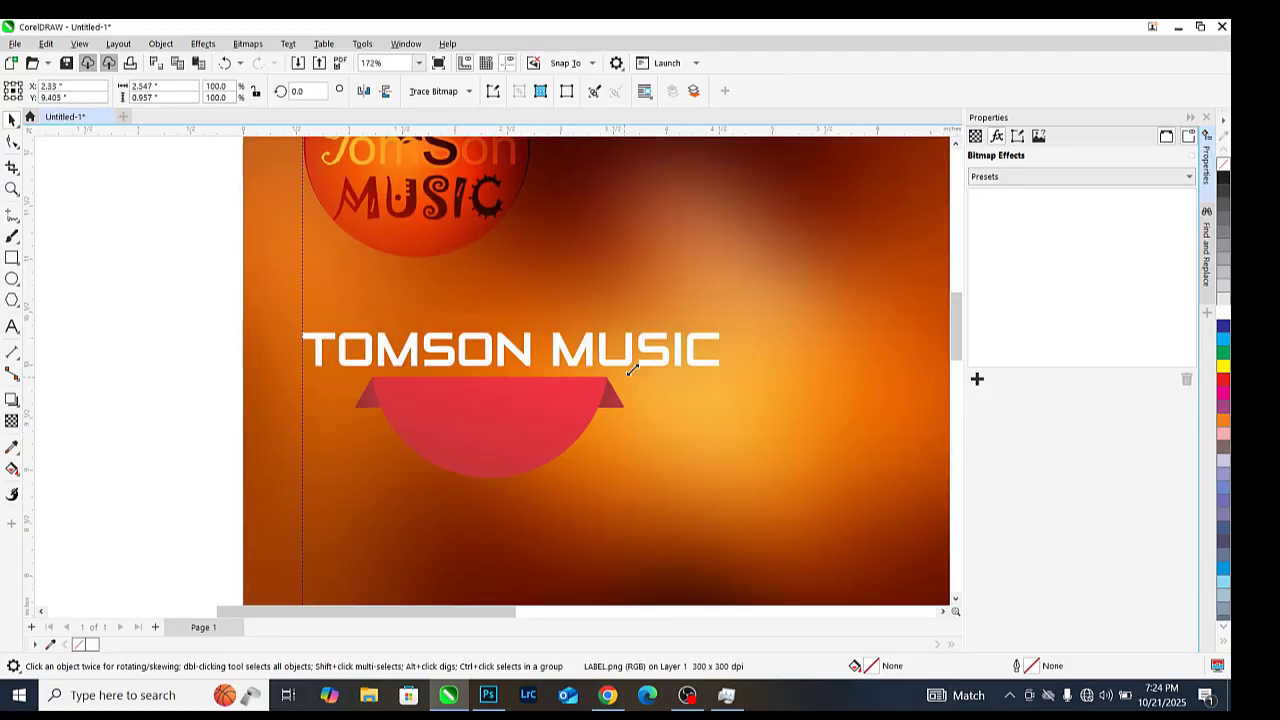
click(504, 364)
scroll(510, 359, down, 1)
Duplicate the TOMSON MUSIC text below and retype the copy as LIVE IN
click(510, 355)
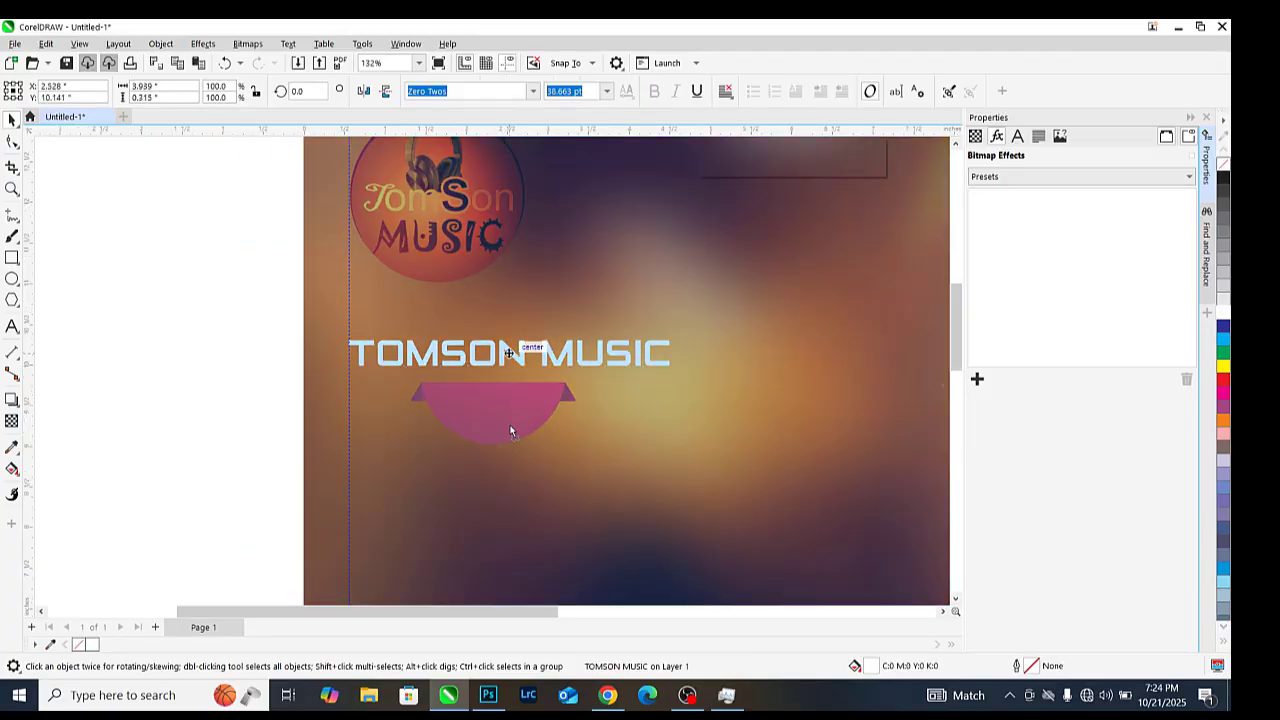
drag(510, 354, 510, 430)
right_click(510, 430)
double_click(510, 430)
key(ctrl+a)
text(LI)
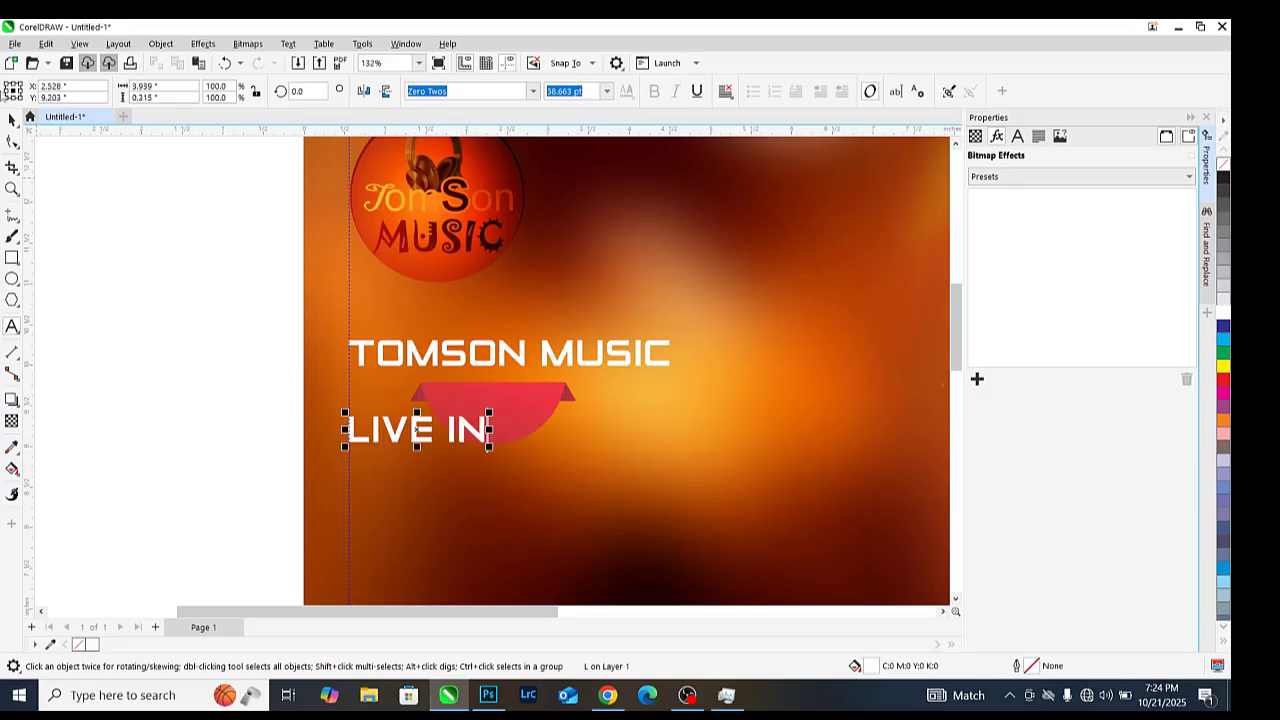
click(12, 119)
Shrink LIVE IN to about 26.4 pt and centre it on the red ribbon
drag(434, 435, 509, 417)
key(Escape)
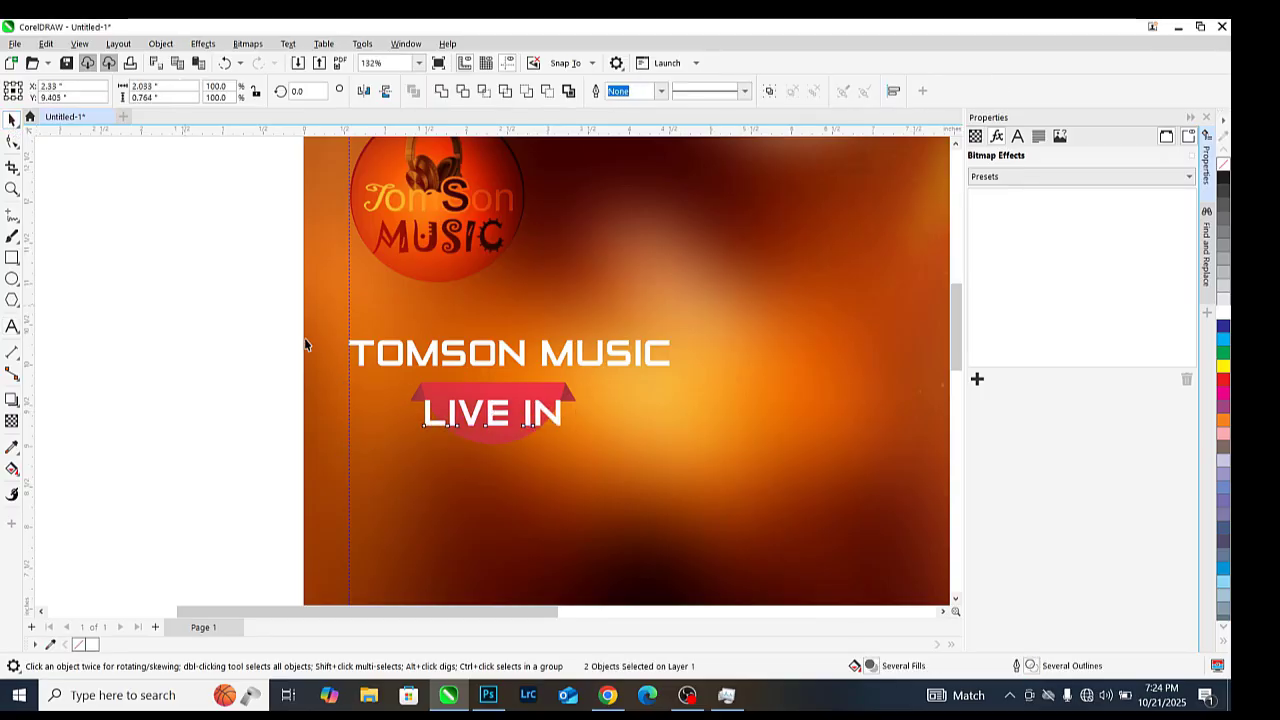
click(541, 417)
scroll(541, 417, up, 6)
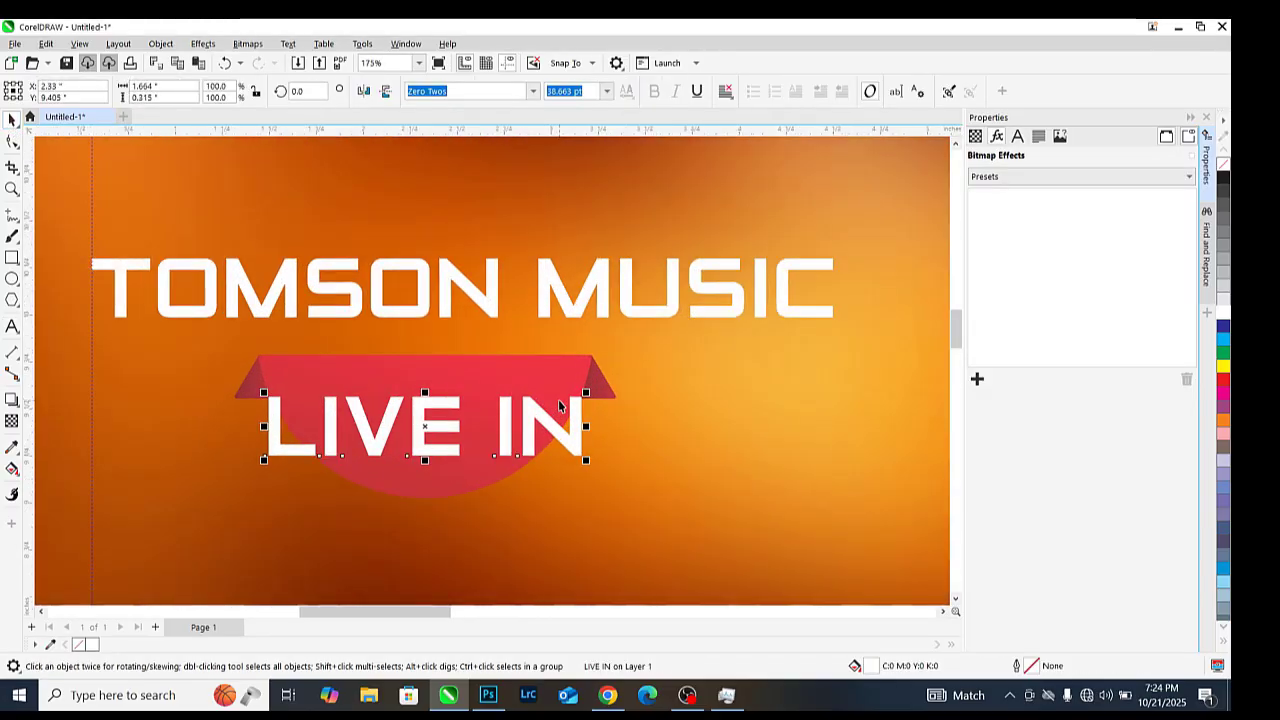
drag(593, 390, 526, 394)
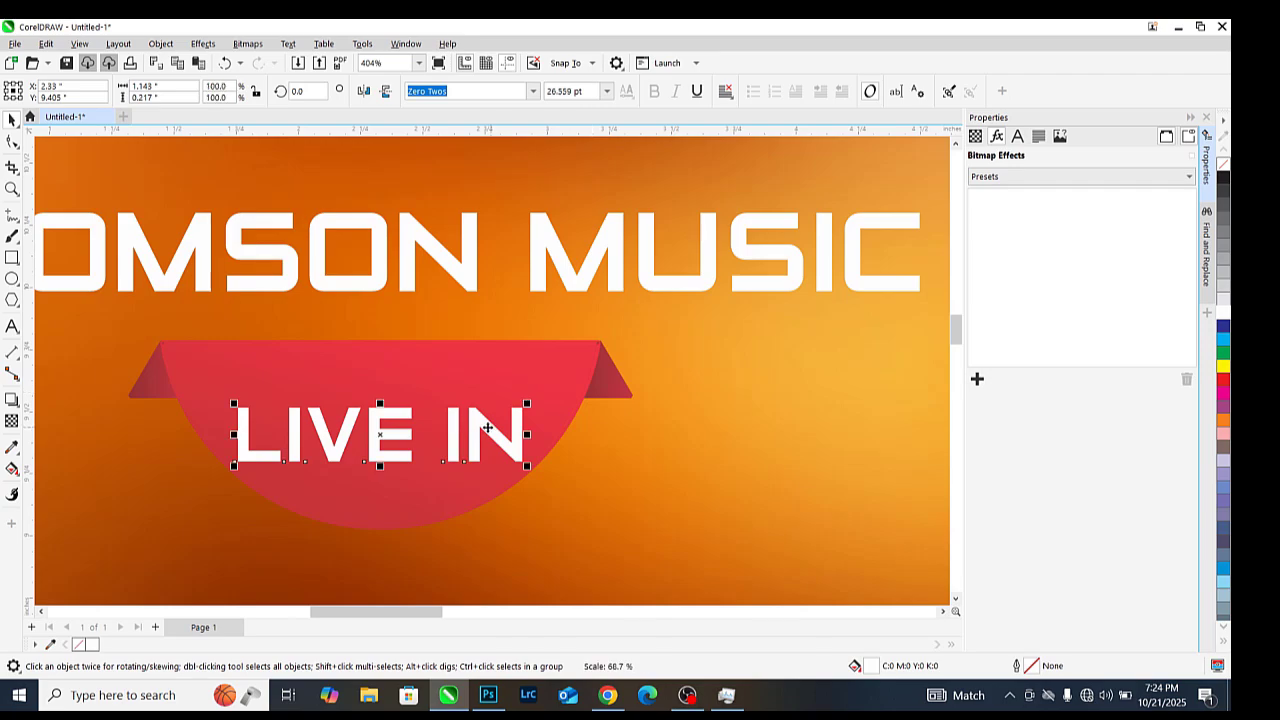
drag(431, 395, 431, 365)
scroll(431, 365, down, 9)
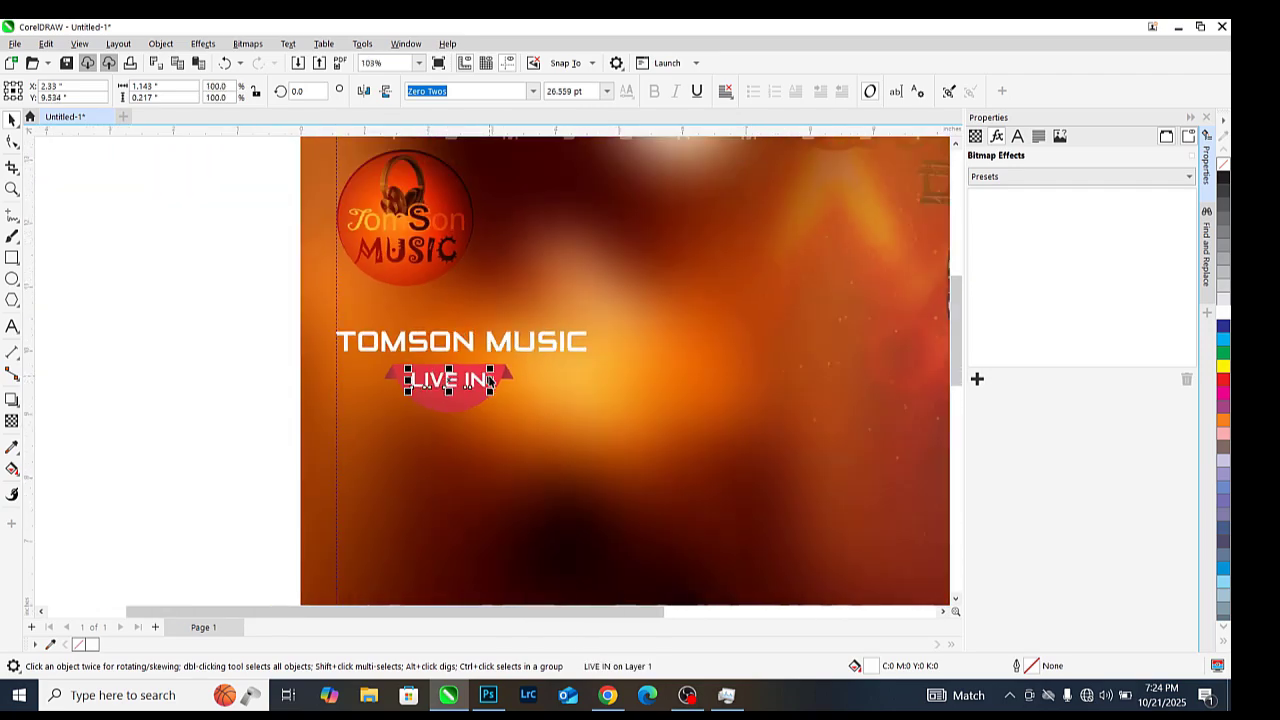
key(Escape)
scroll(485, 396, up, 2)
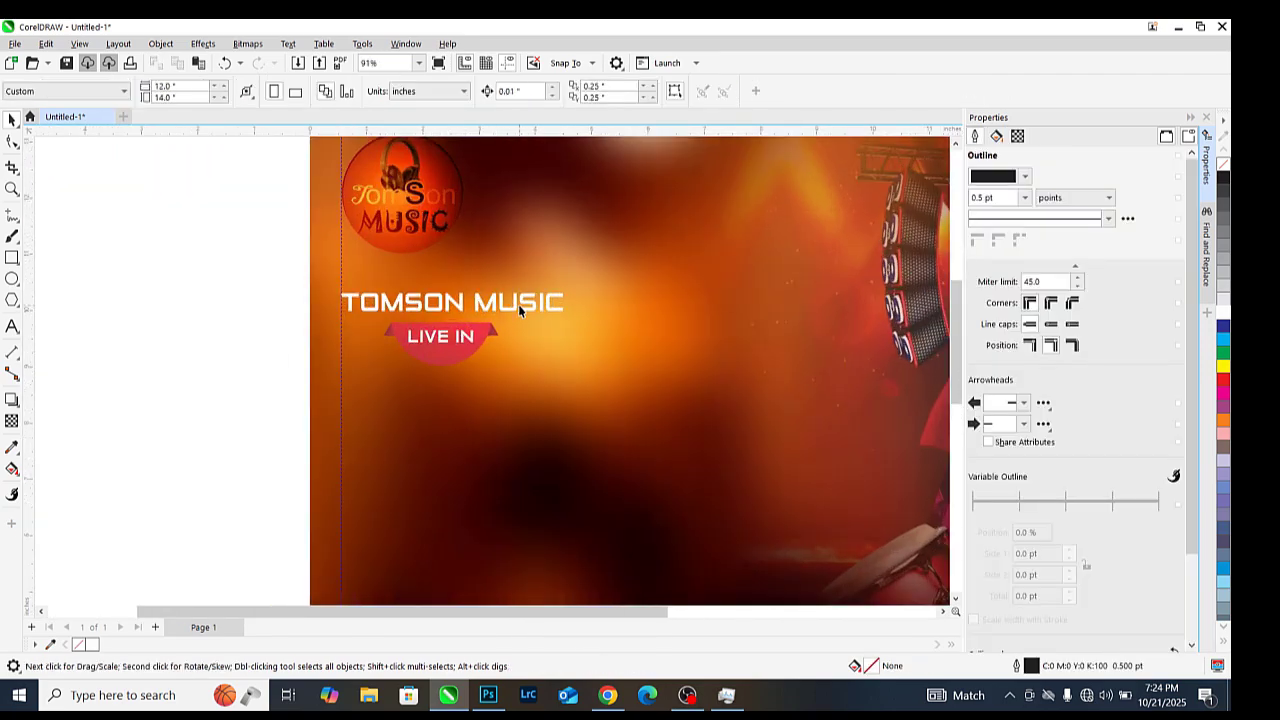
click(520, 304)
Duplicate TOMSON MUSIC below the ribbon and retype the copy as CONSERT
drag(528, 308, 530, 388)
right_click(530, 388)
double_click(530, 386)
key(ctrl+a)
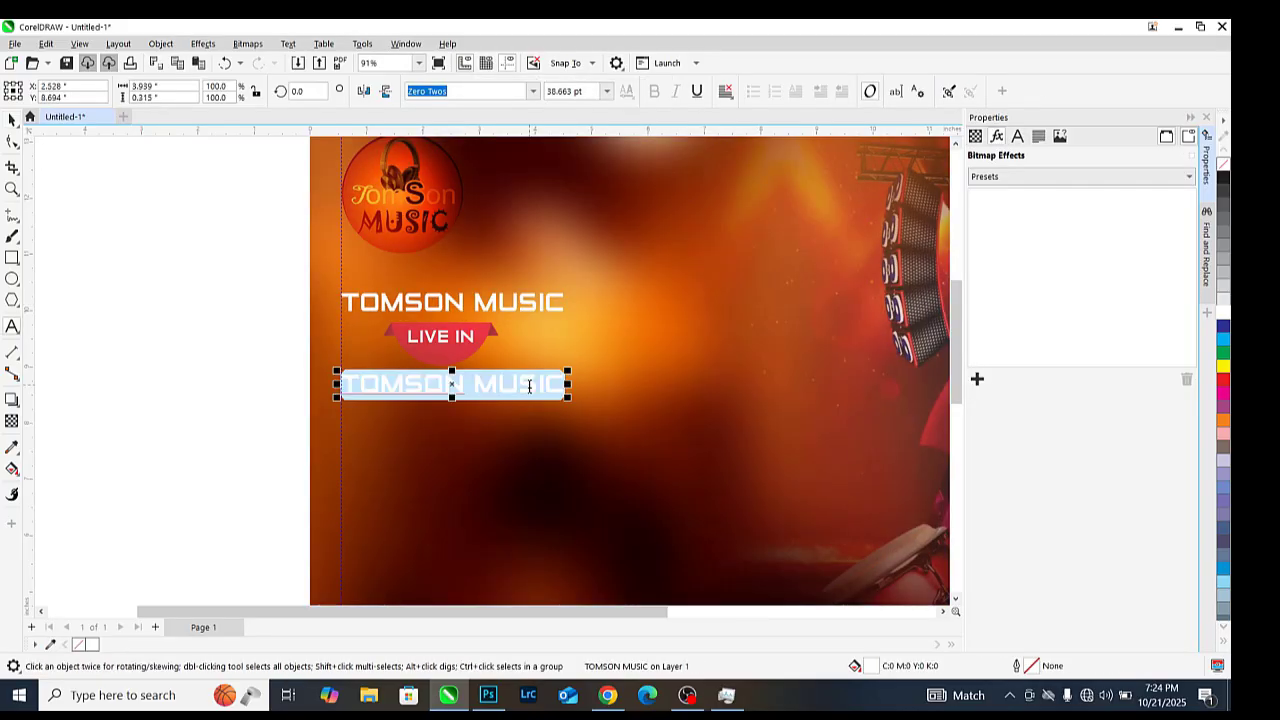
text(CONSERT)
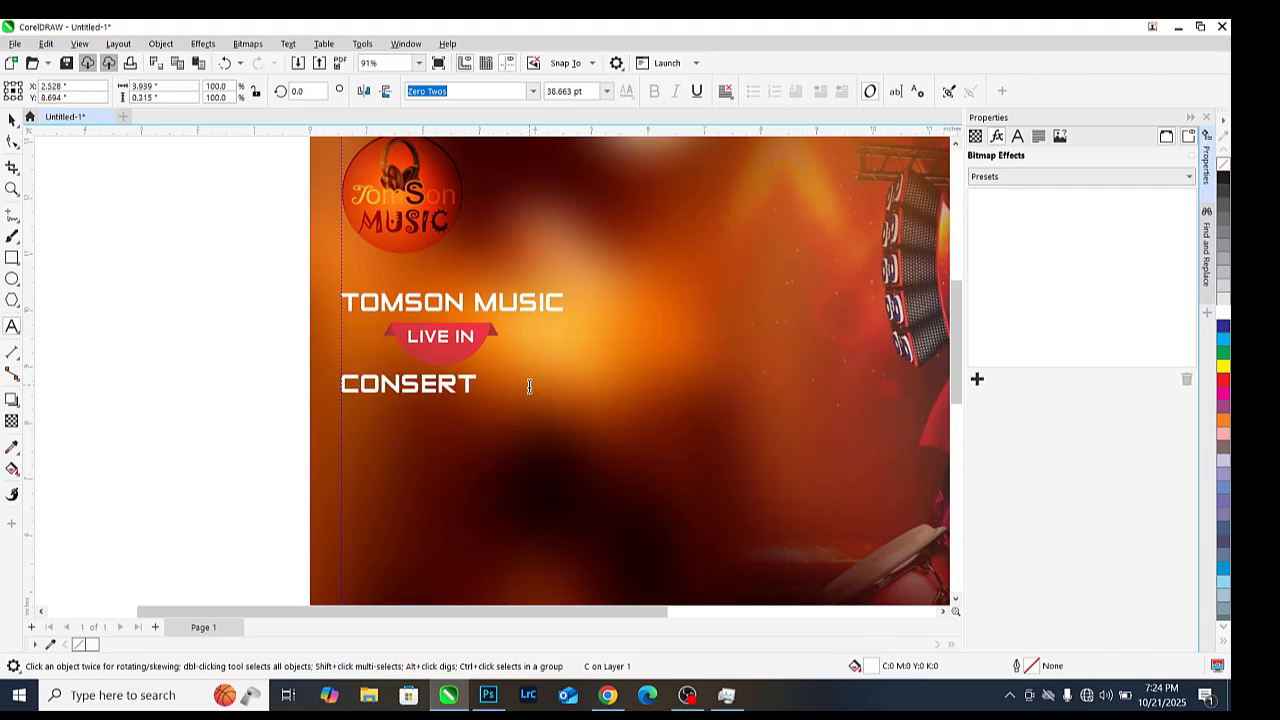
Change the CONSERT font to Avenged For Yourself, after trying Armor Piercing
click(533, 91)
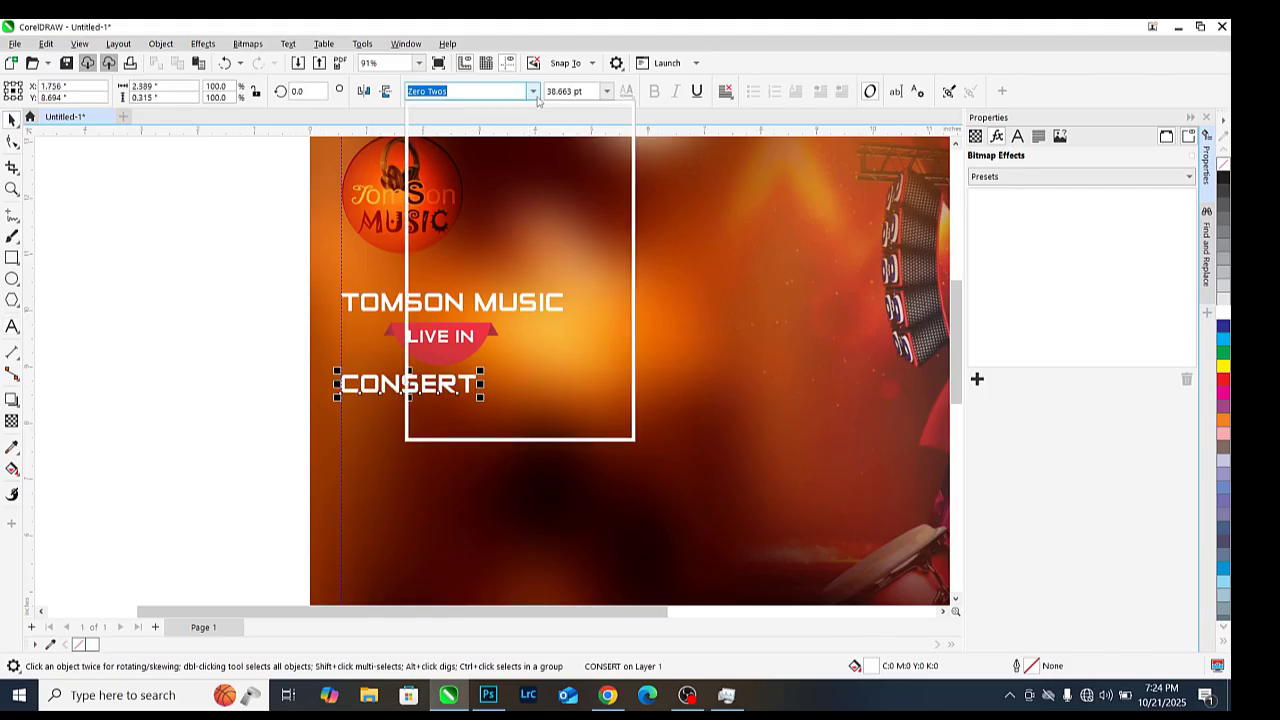
drag(624, 305, 624, 218)
scroll(490, 288, down, 4)
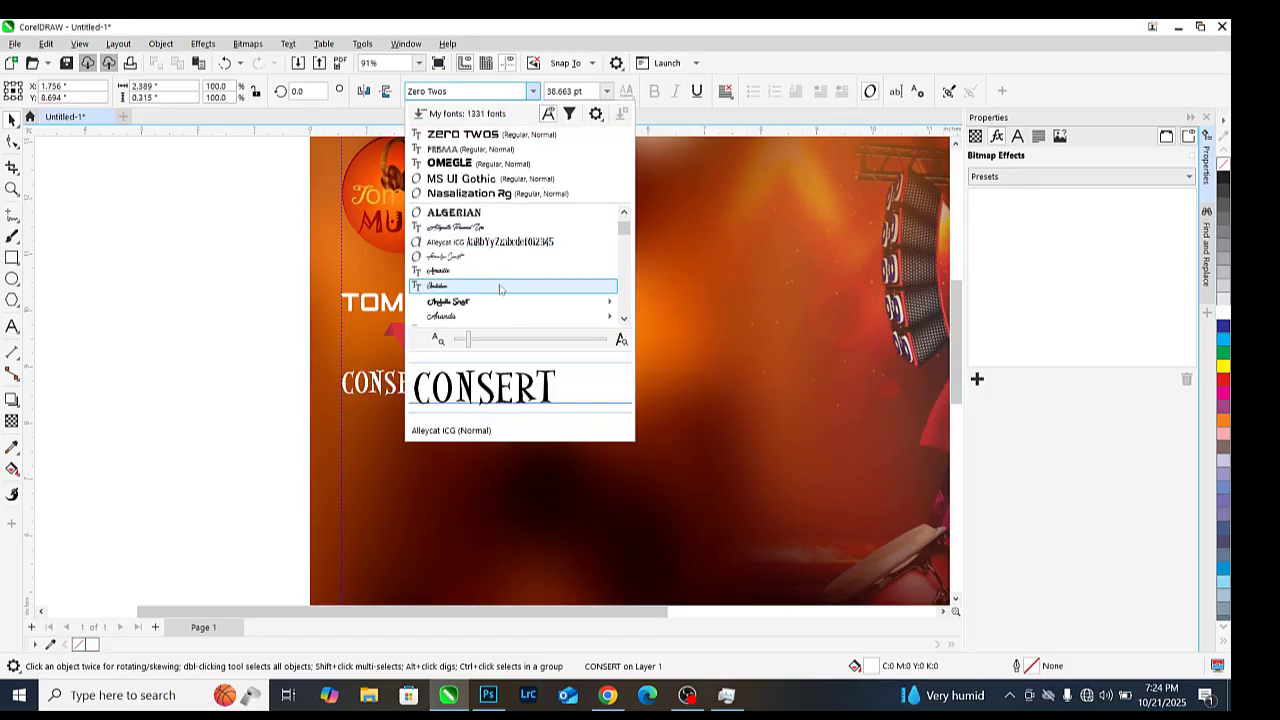
scroll(500, 274, down, 3)
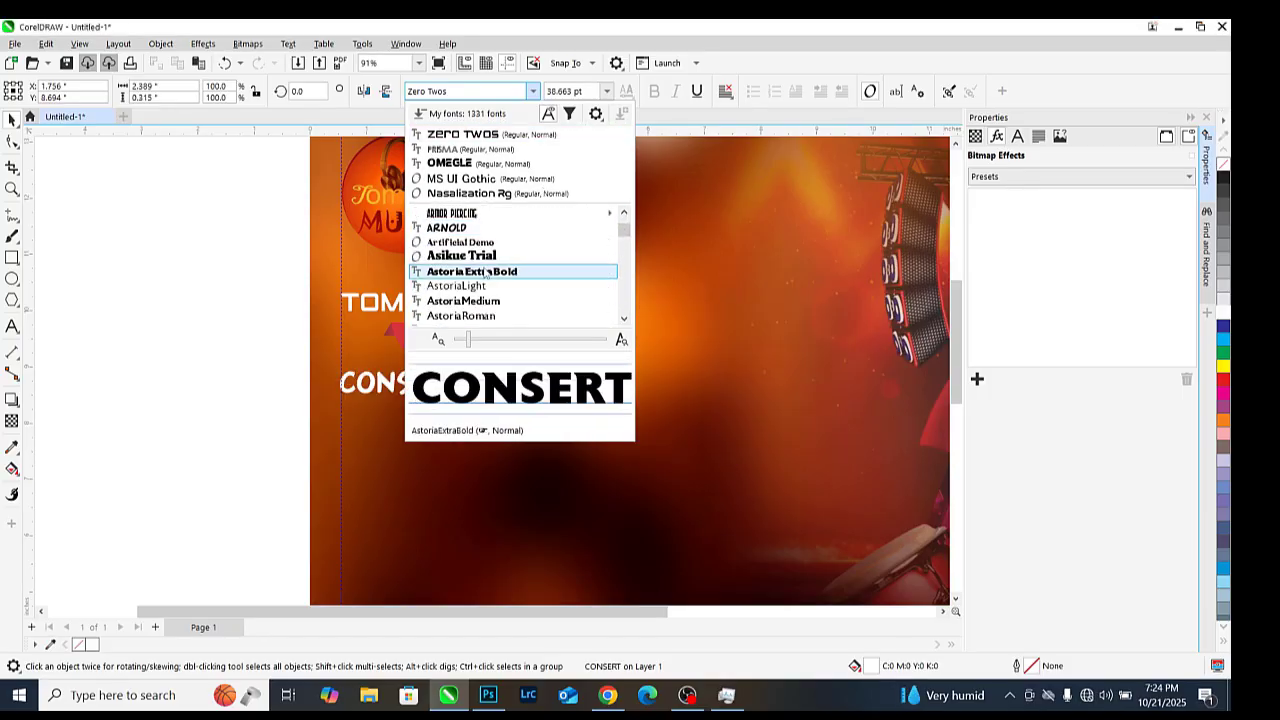
click(474, 213)
click(533, 91)
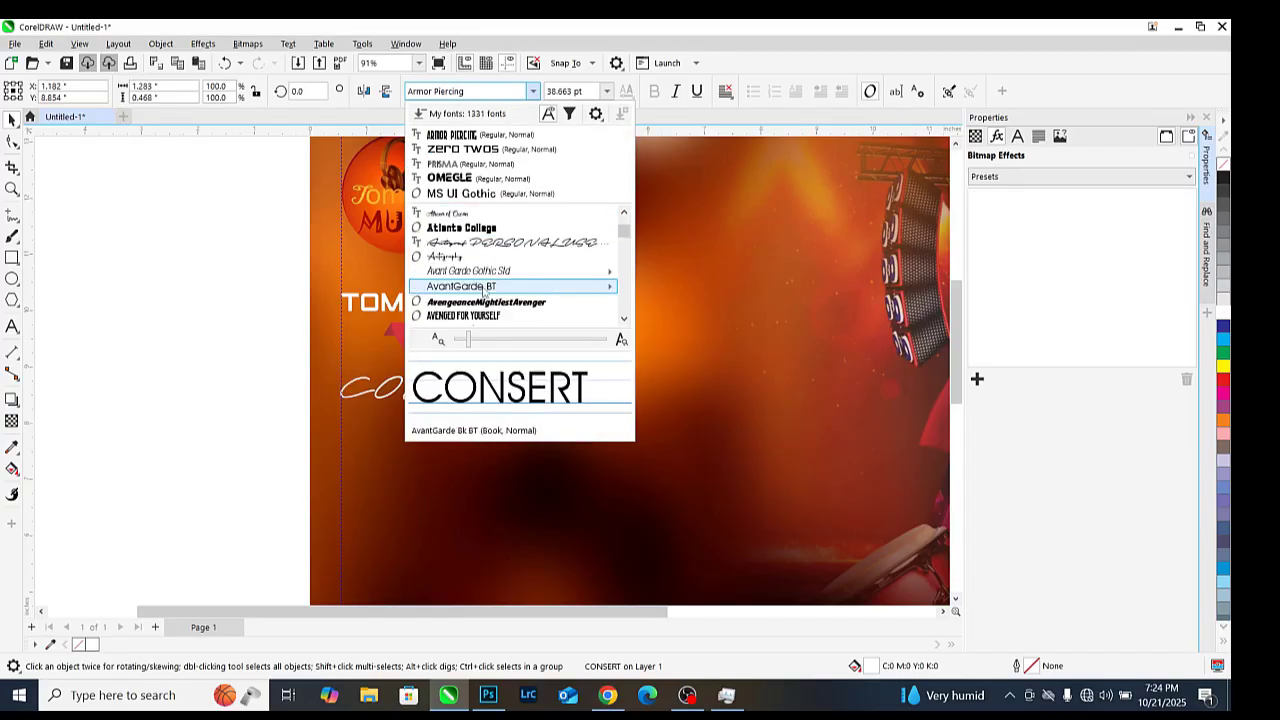
click(470, 309)
scroll(415, 386, up, 1)
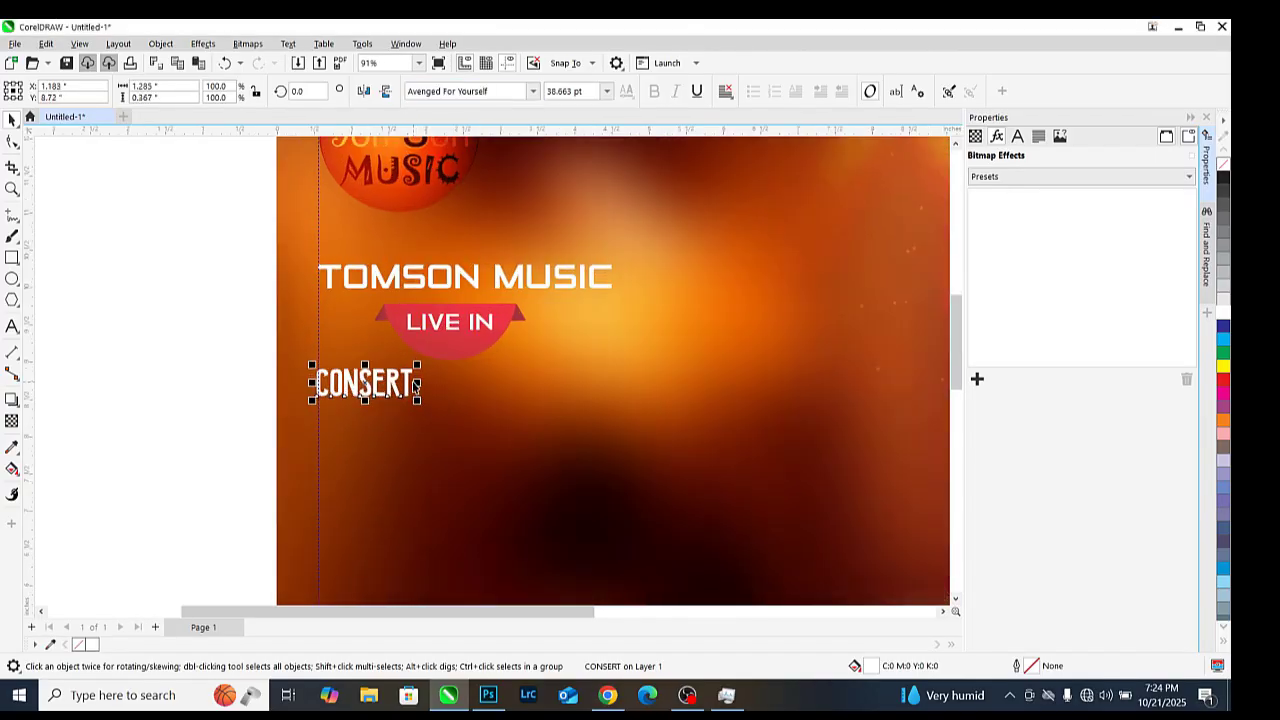
Enlarge the CONSERT text to about 104.6 pt
drag(420, 400, 582, 479)
scroll(514, 362, down, 1)
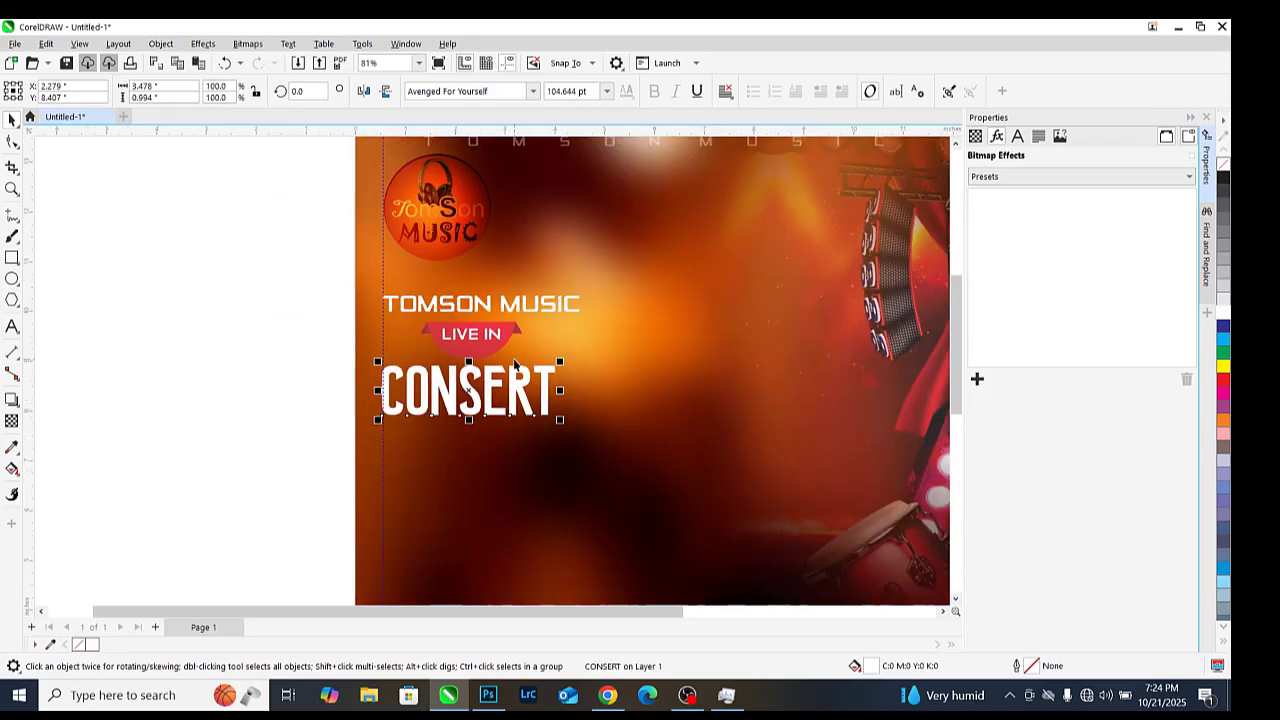
click(432, 402)
scroll(468, 365, down, 1)
scroll(468, 373, up, 1)
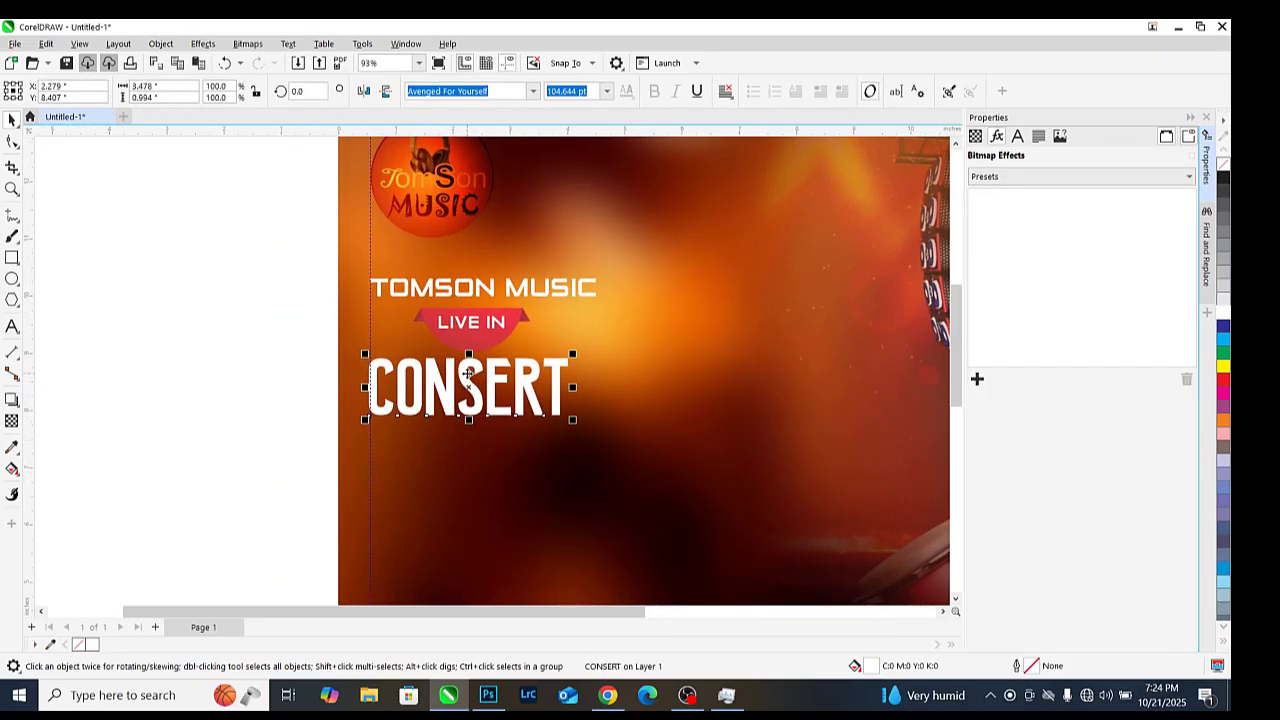
scroll(467, 373, up, 2)
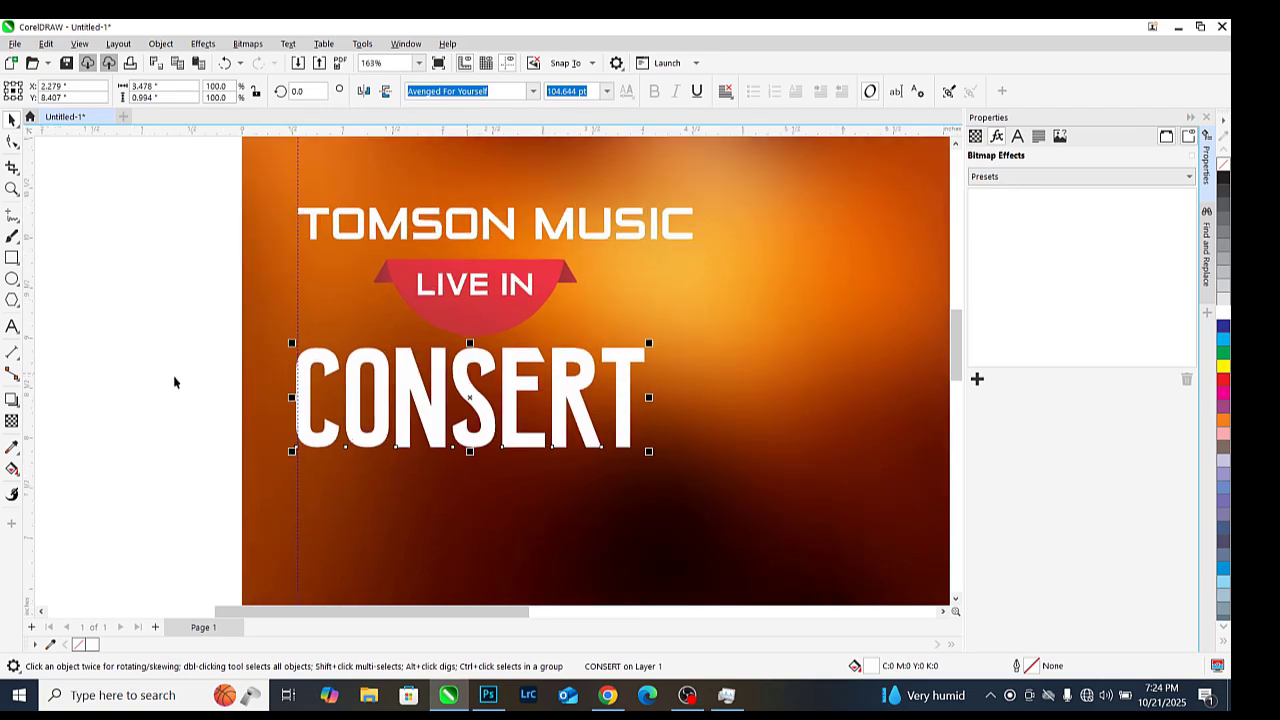
Apply the Flat Bottom Right drop shadow preset to the CONSERT title
click(12, 420)
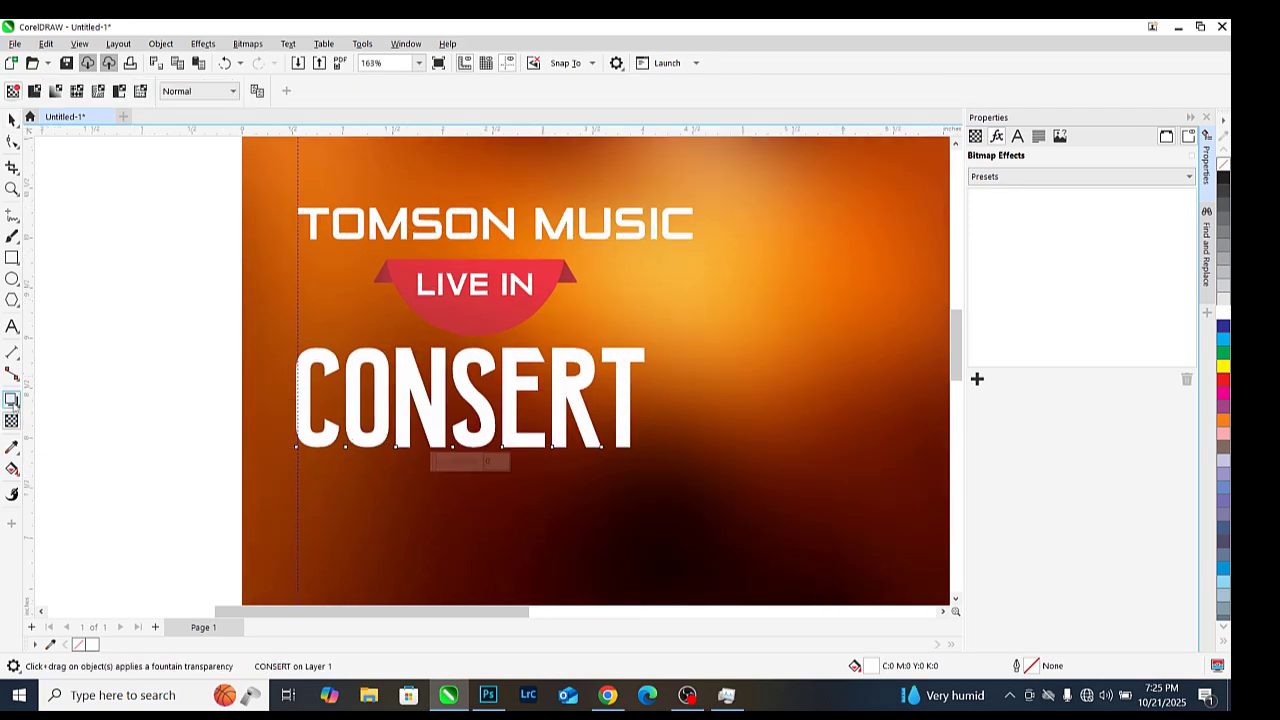
click(12, 400)
click(67, 400)
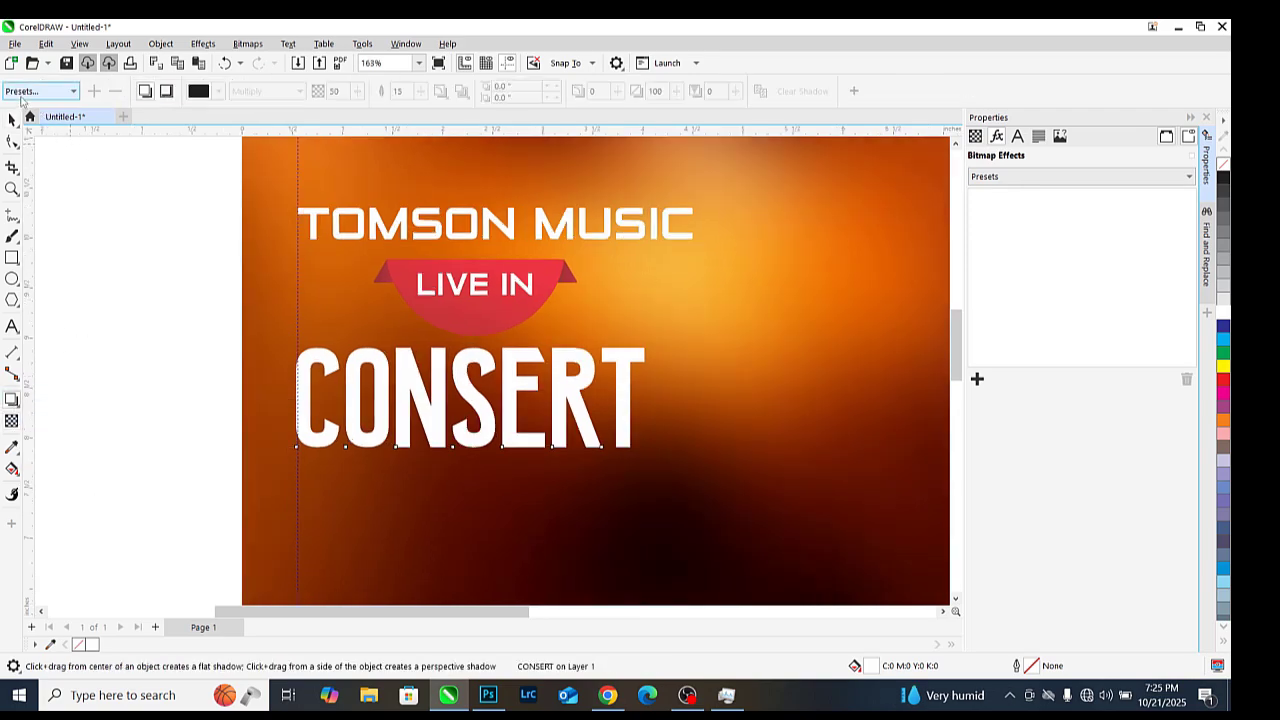
click(30, 92)
click(57, 121)
scroll(594, 508, up, 3)
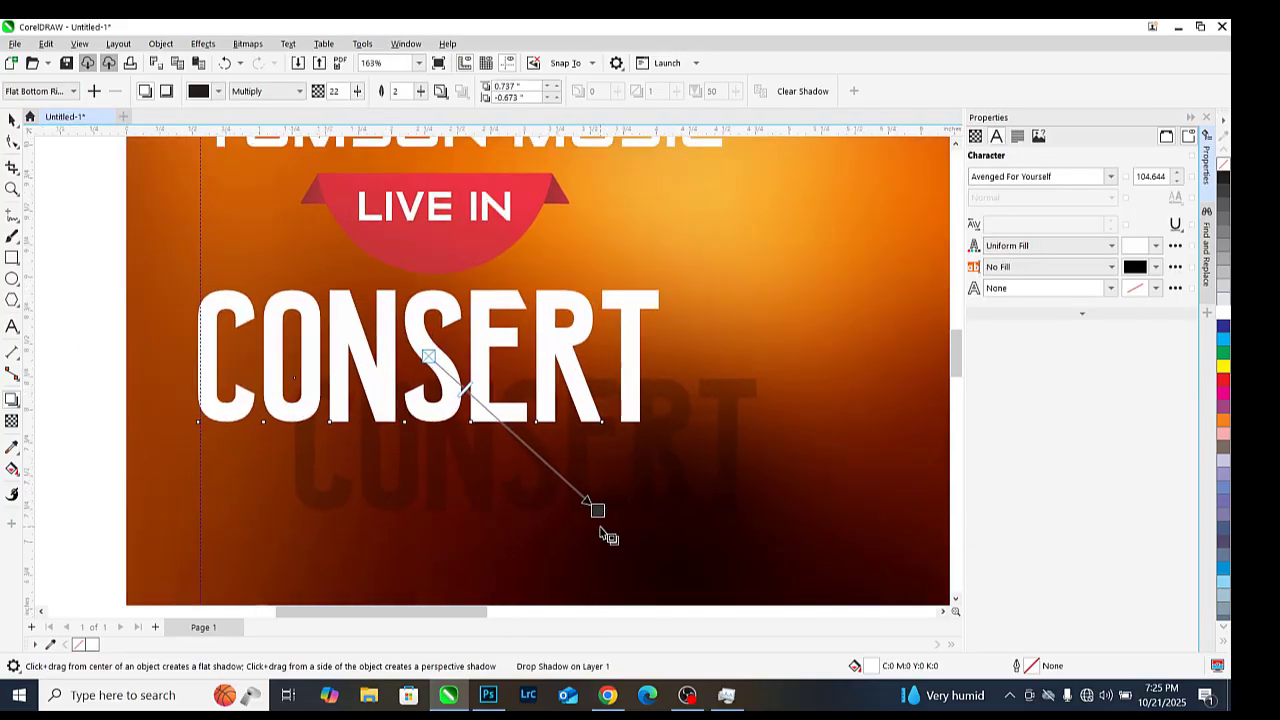
Raise the CONSERT shadow opacity to 66 and pull it in tight below-right of the letters
drag(595, 507, 497, 268)
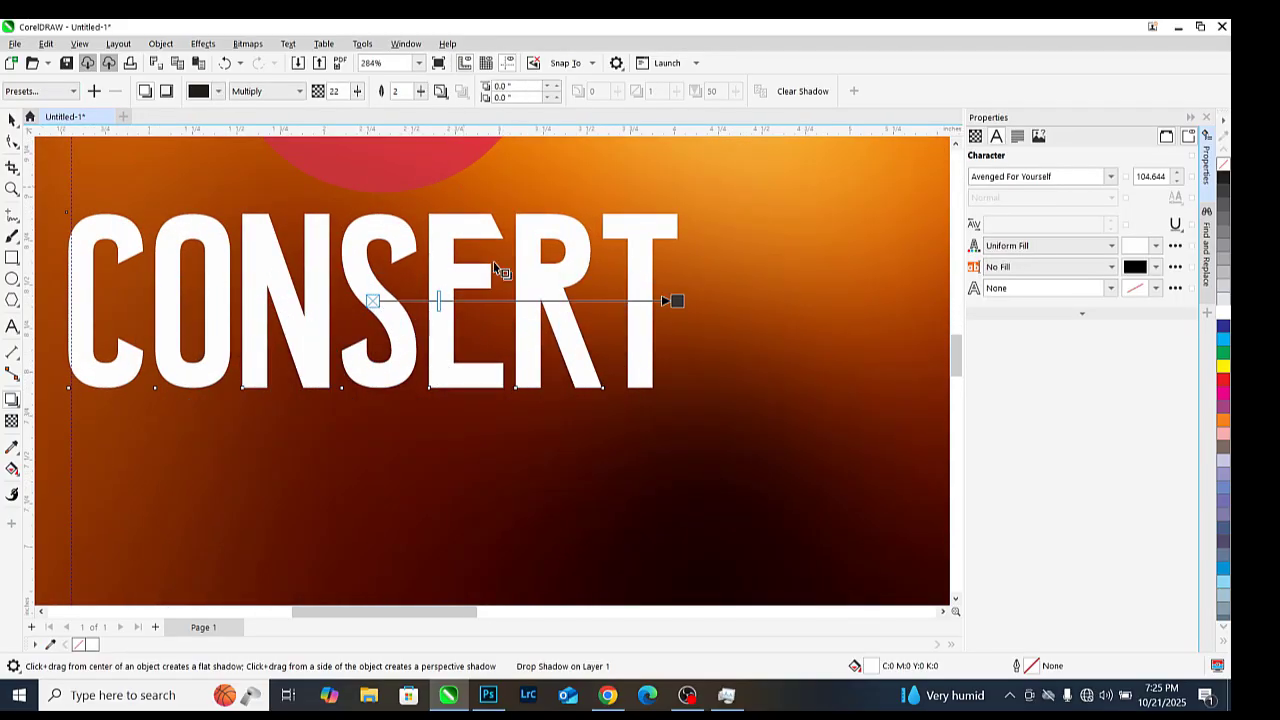
drag(592, 425, 561, 462)
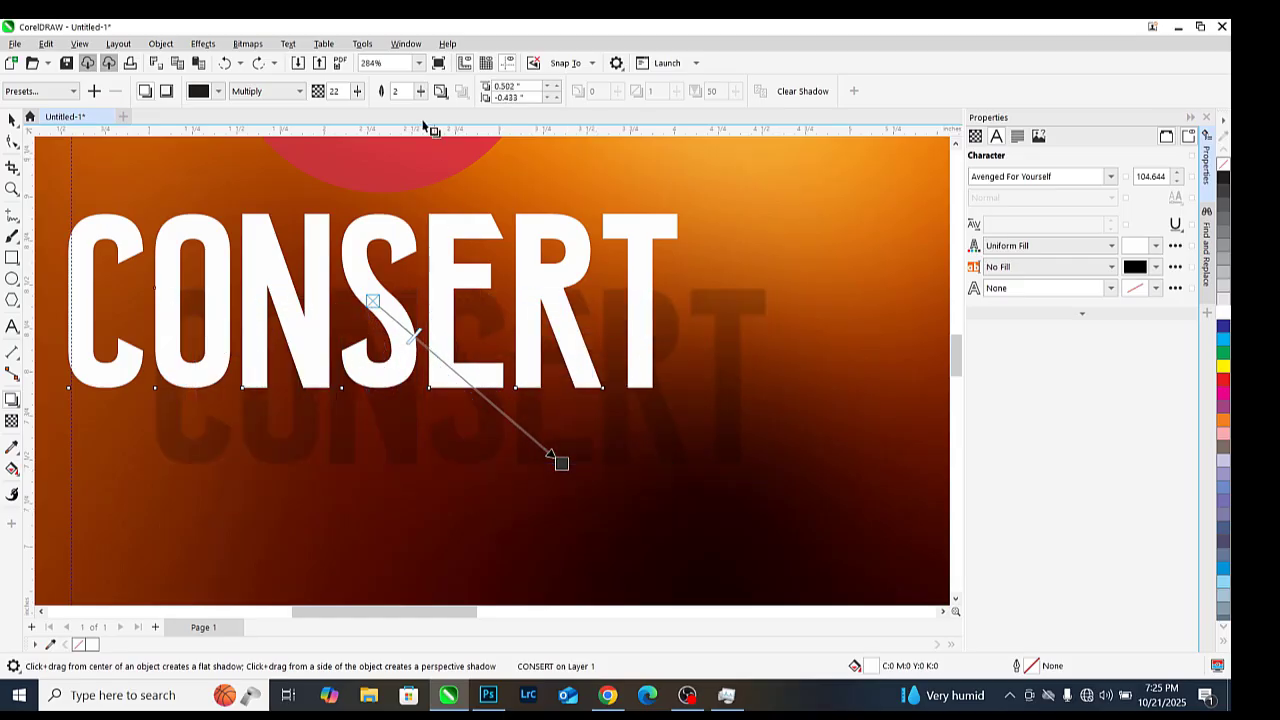
click(395, 110)
scroll(576, 467, up, 2)
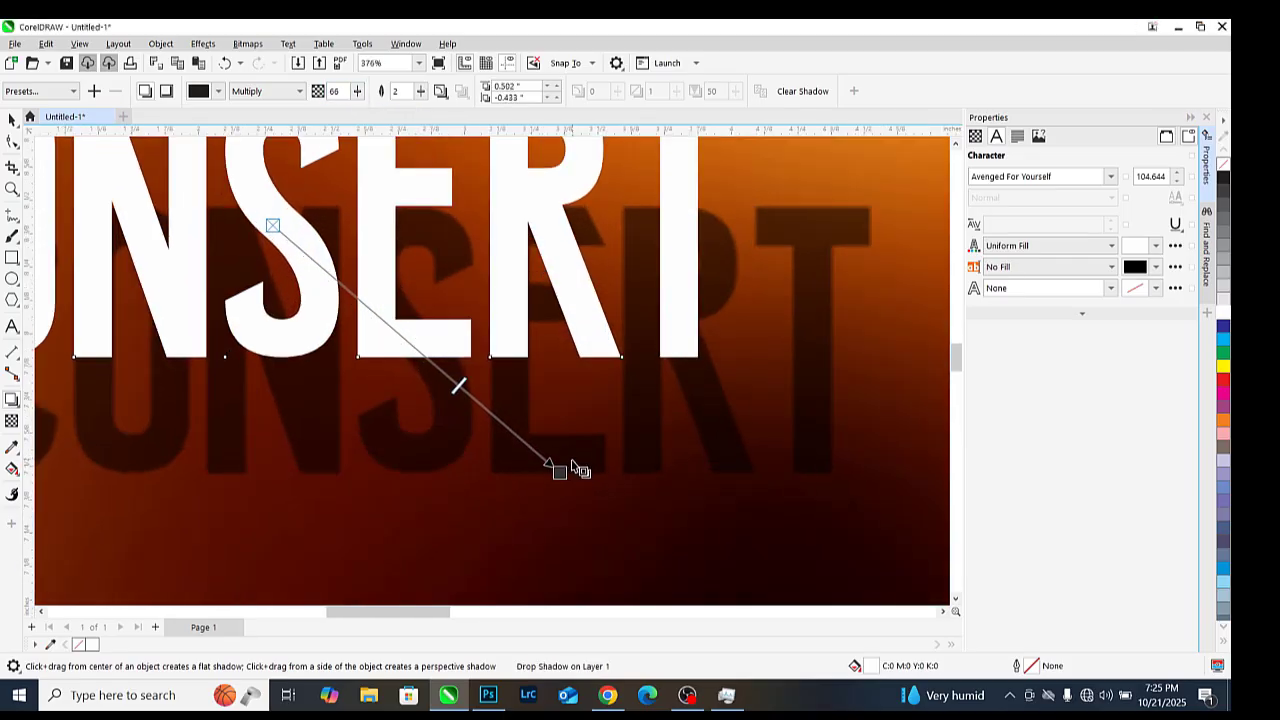
drag(559, 471, 440, 366)
scroll(543, 372, down, 5)
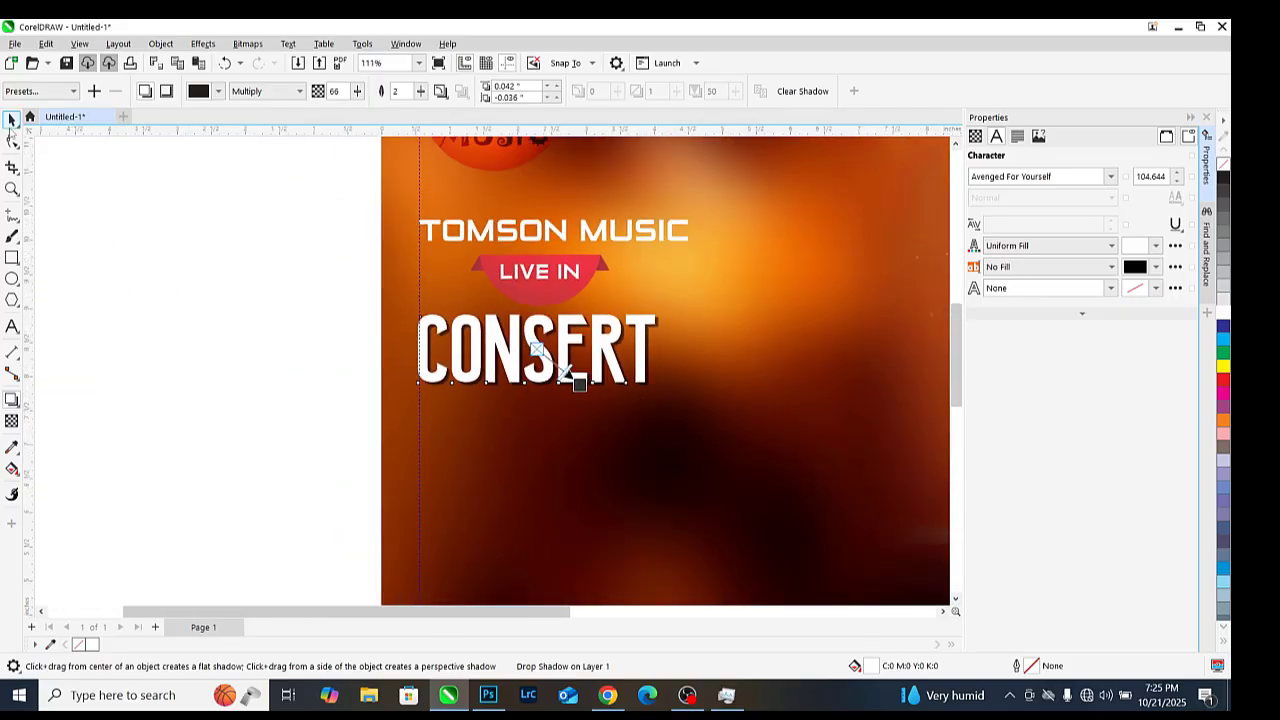
key(space)
scroll(311, 286, down, 3)
Place a copy of the LIVE IN text below CONSERT for the 2025 line
scroll(552, 282, up, 3)
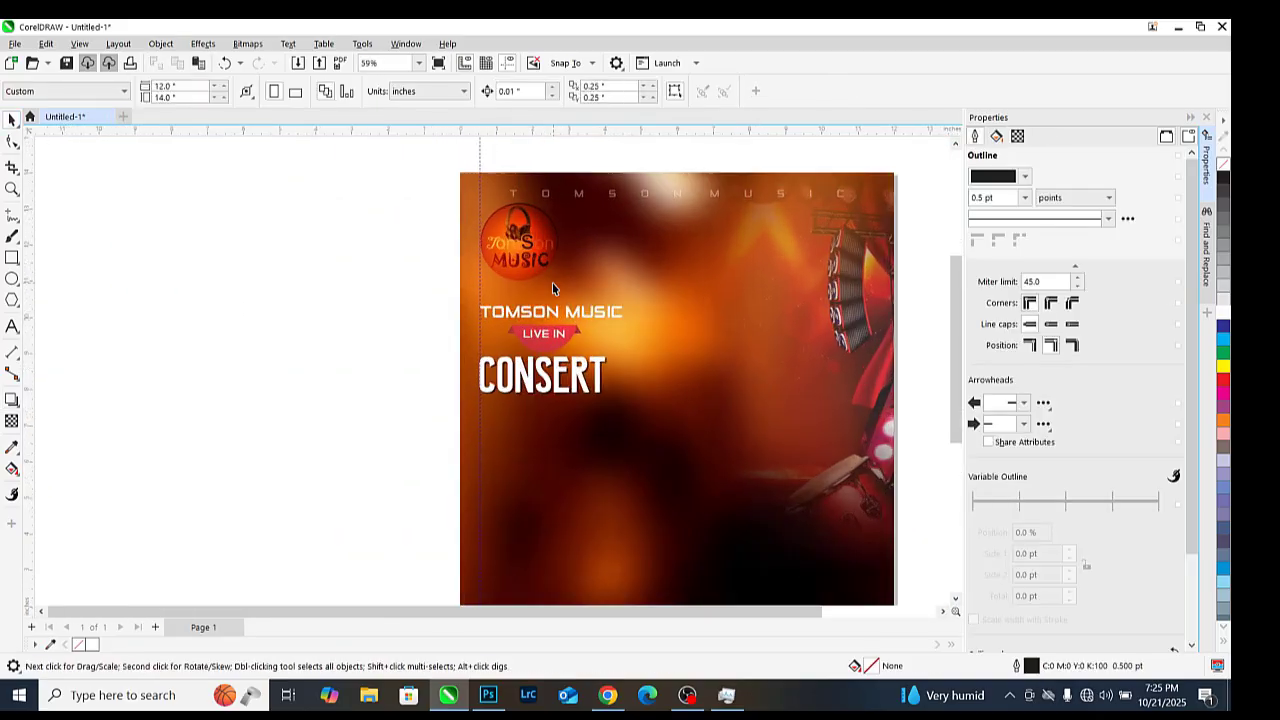
scroll(486, 282, down, 2)
scroll(490, 270, up, 3)
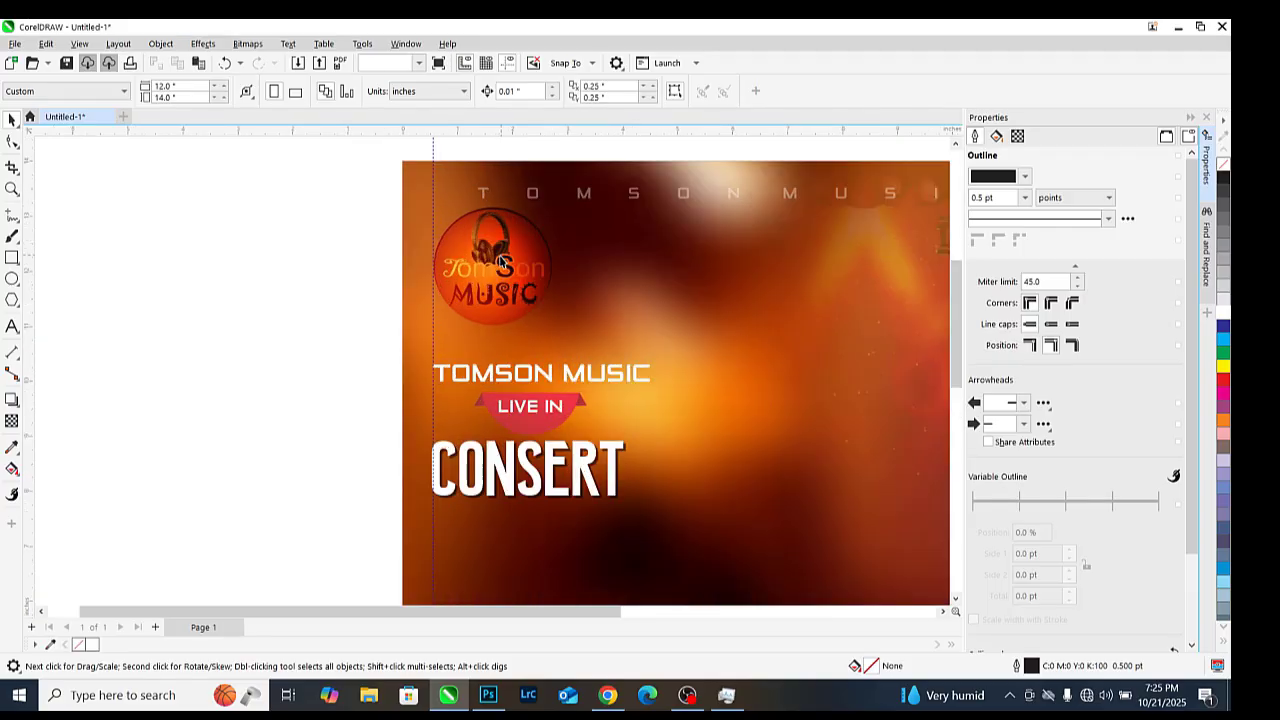
click(500, 262)
click(217, 248)
scroll(383, 303, down, 3)
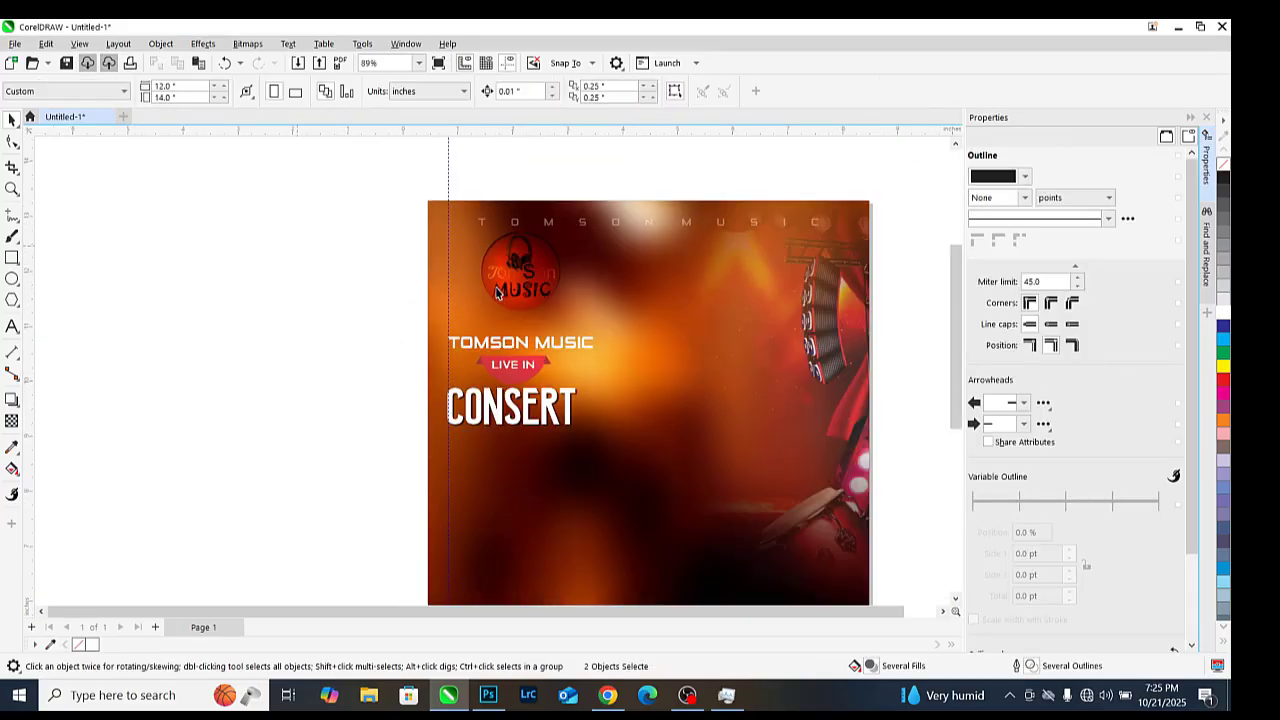
scroll(537, 378, up, 2)
scroll(537, 378, up, 1)
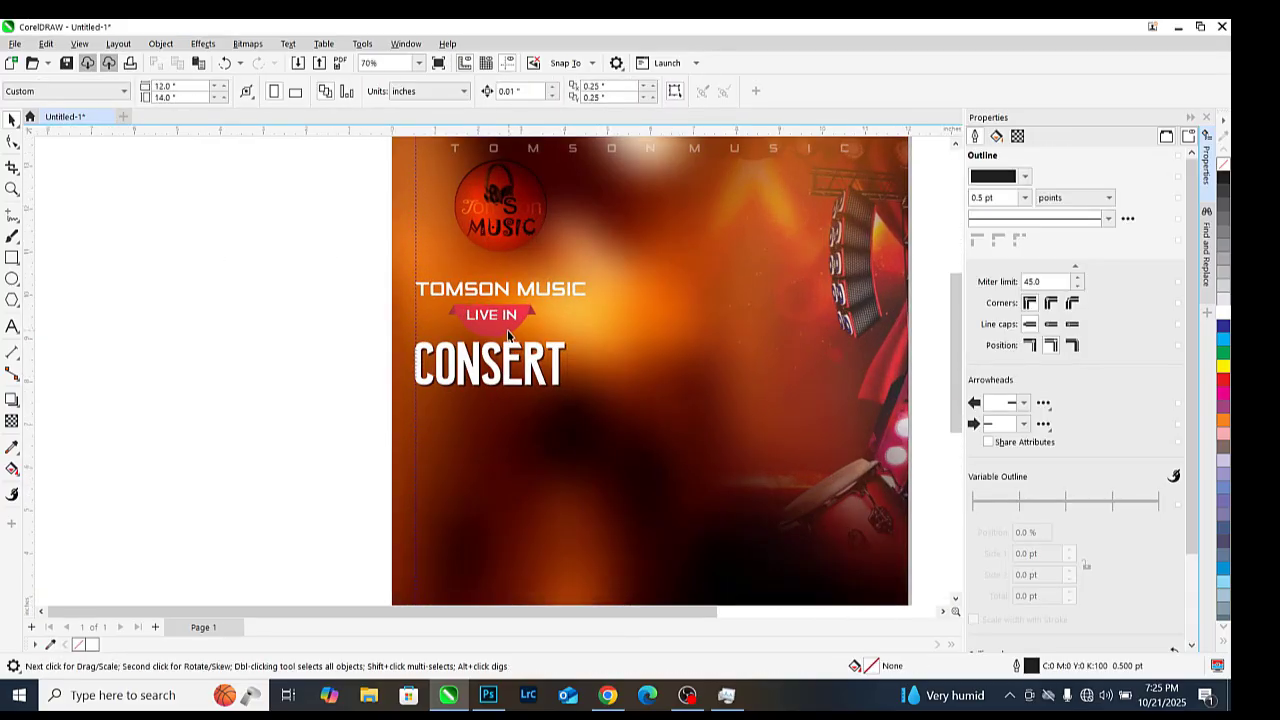
drag(508, 323, 512, 432)
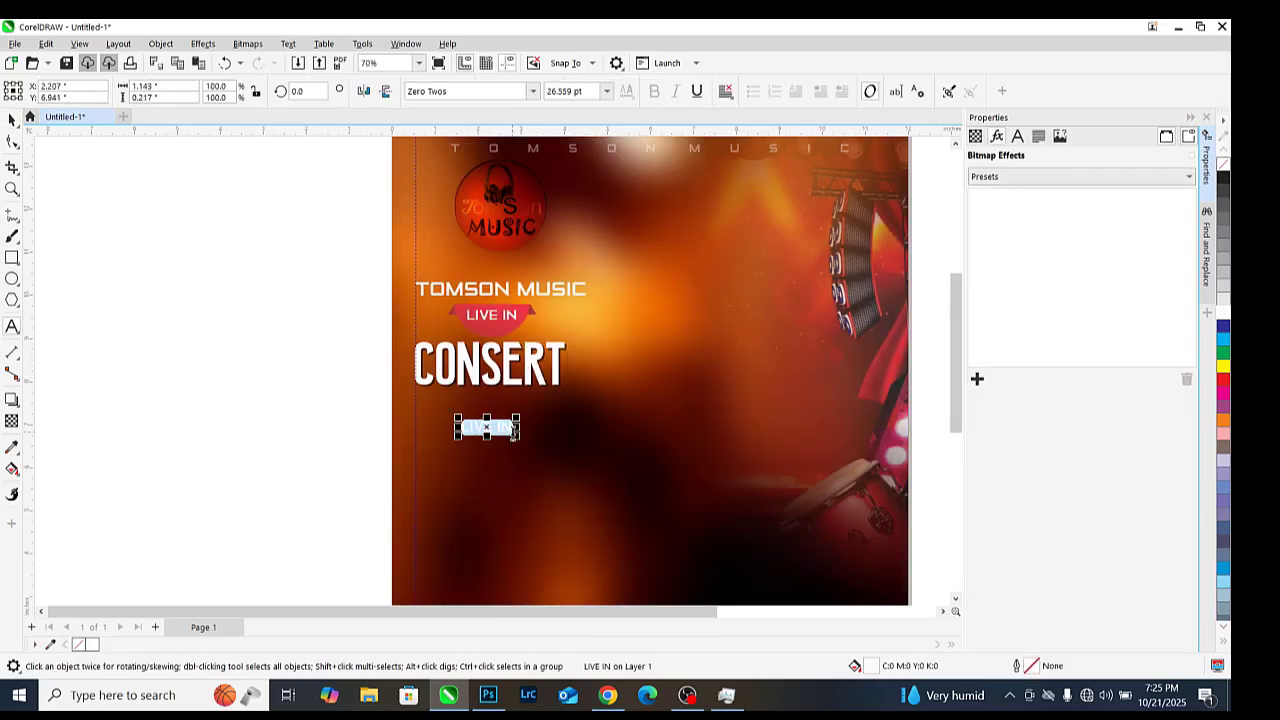
Set the 2025 text's font to Buffalo and fill it yellow
scroll(532, 395, up, 5)
click(533, 91)
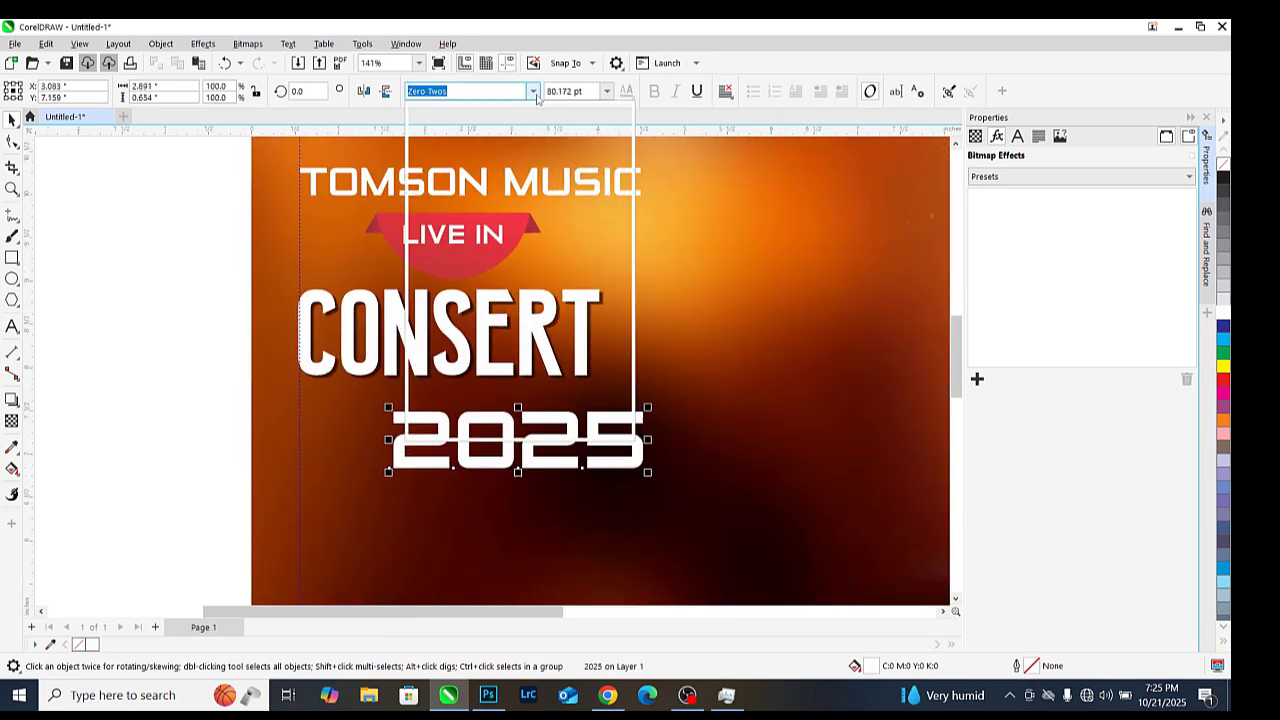
drag(624, 308, 624, 222)
scroll(495, 275, down, 8)
scroll(495, 278, down, 10)
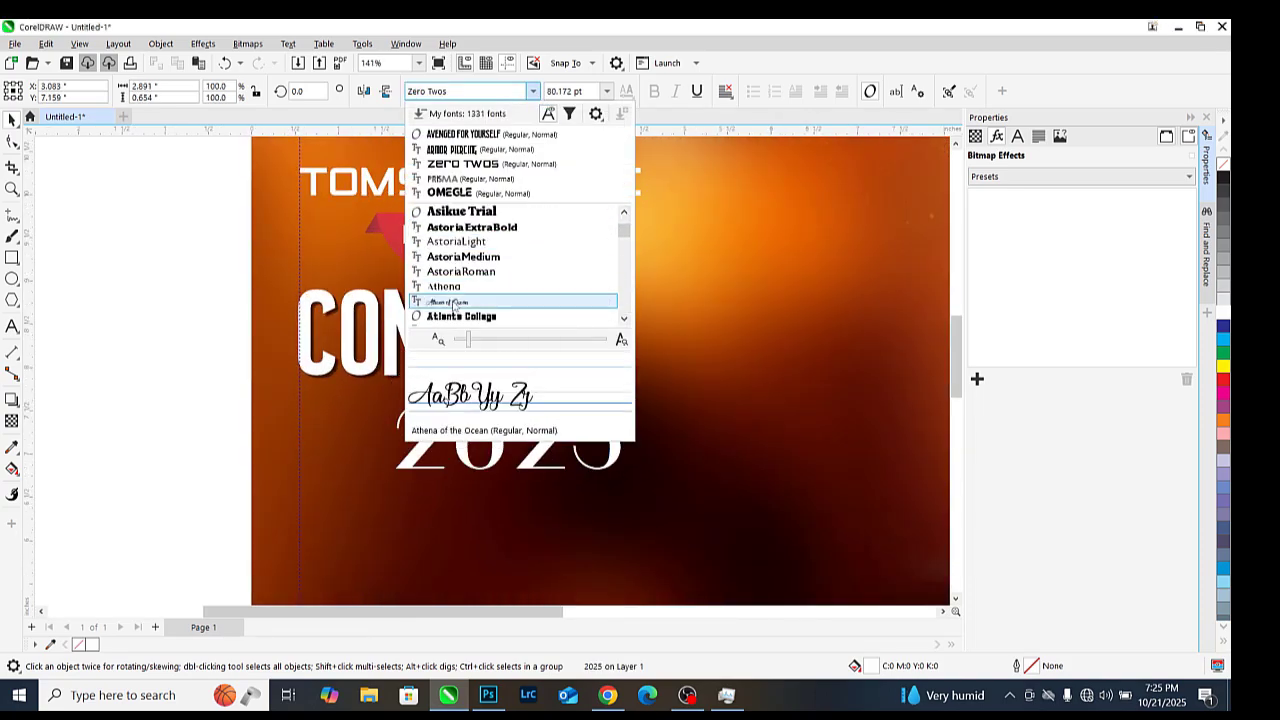
click(455, 317)
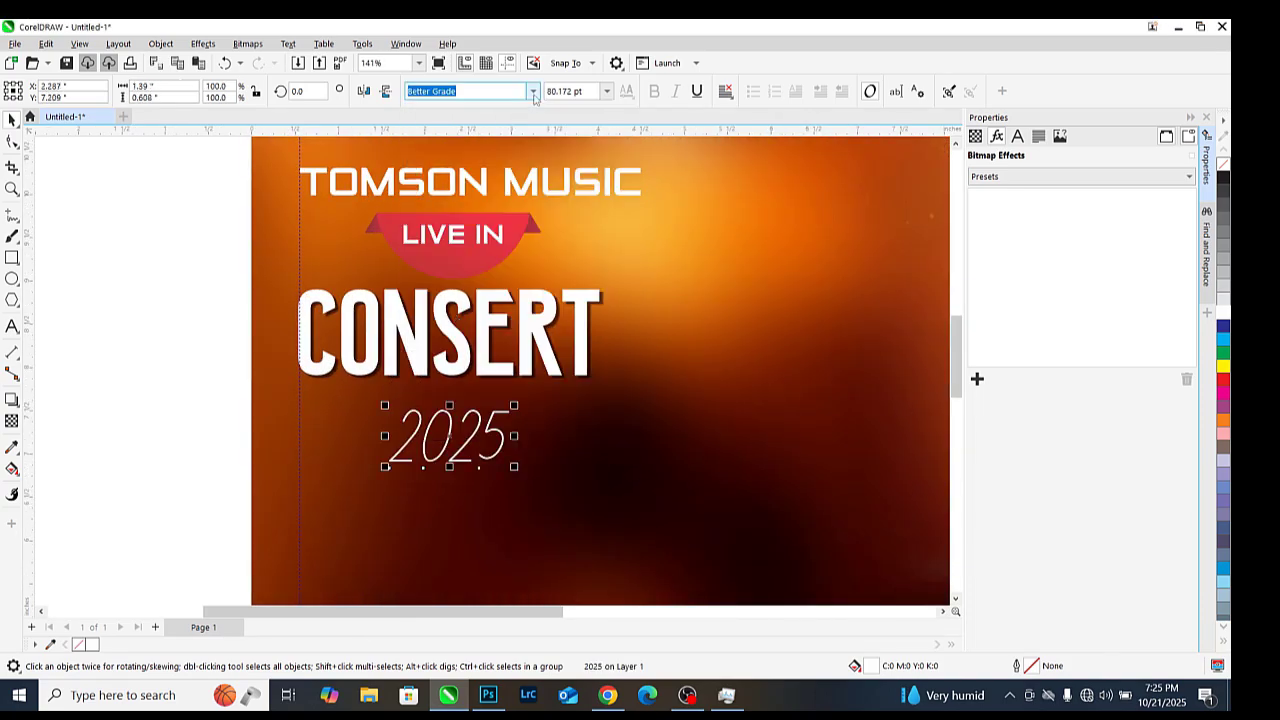
click(533, 91)
scroll(477, 255, down, 8)
click(477, 255)
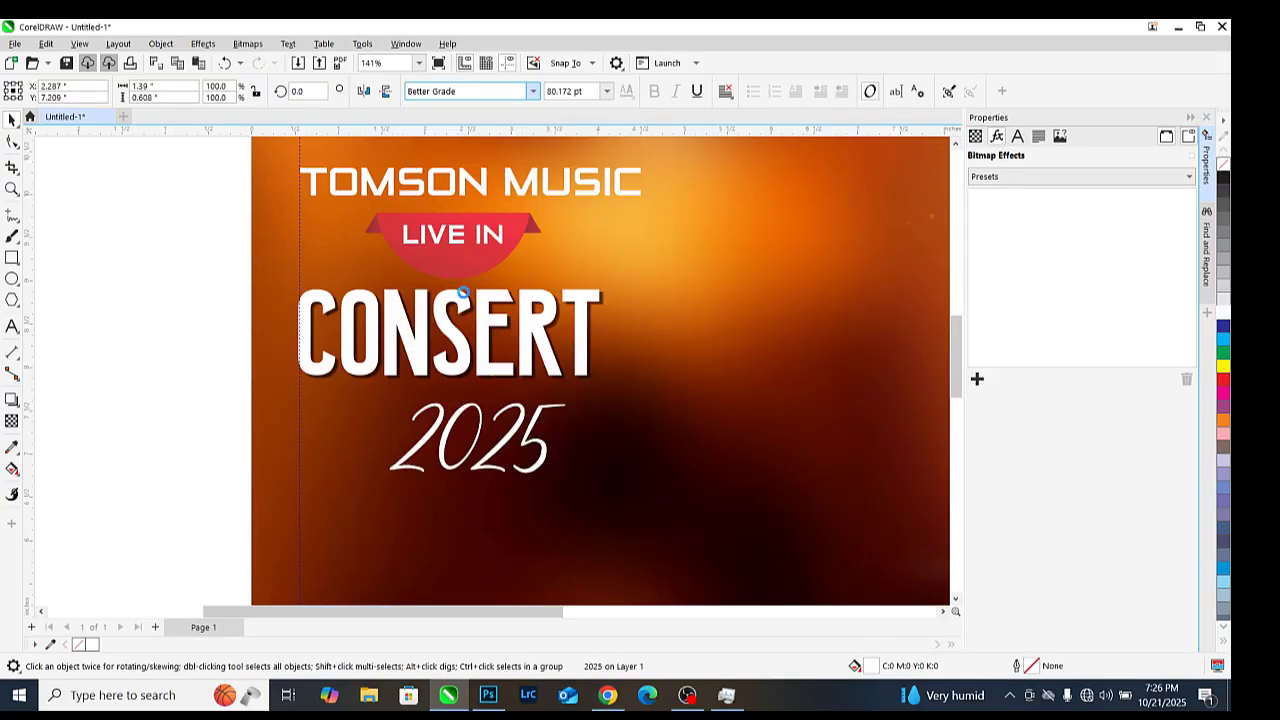
scroll(476, 353, up, 2)
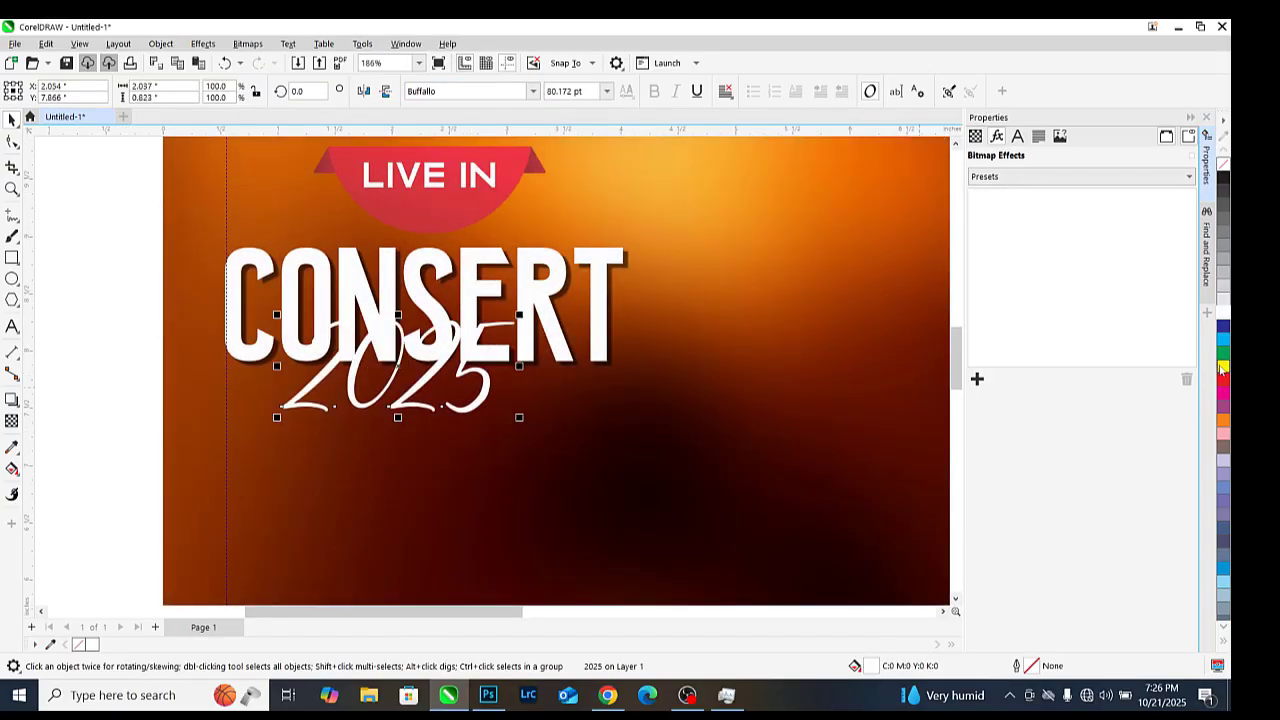
click(1220, 368)
Apply the Flat Bottom Right drop shadow preset to the 2025 text
scroll(415, 310, up, 4)
click(12, 420)
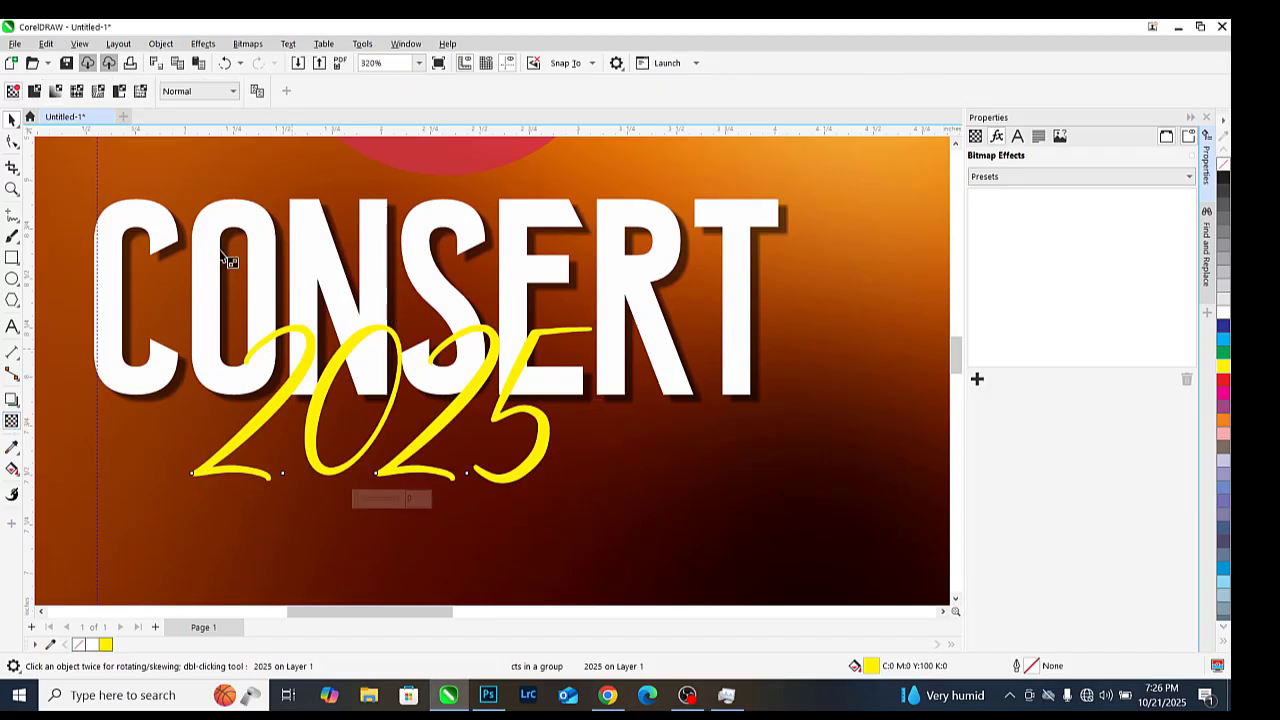
click(12, 400)
click(55, 400)
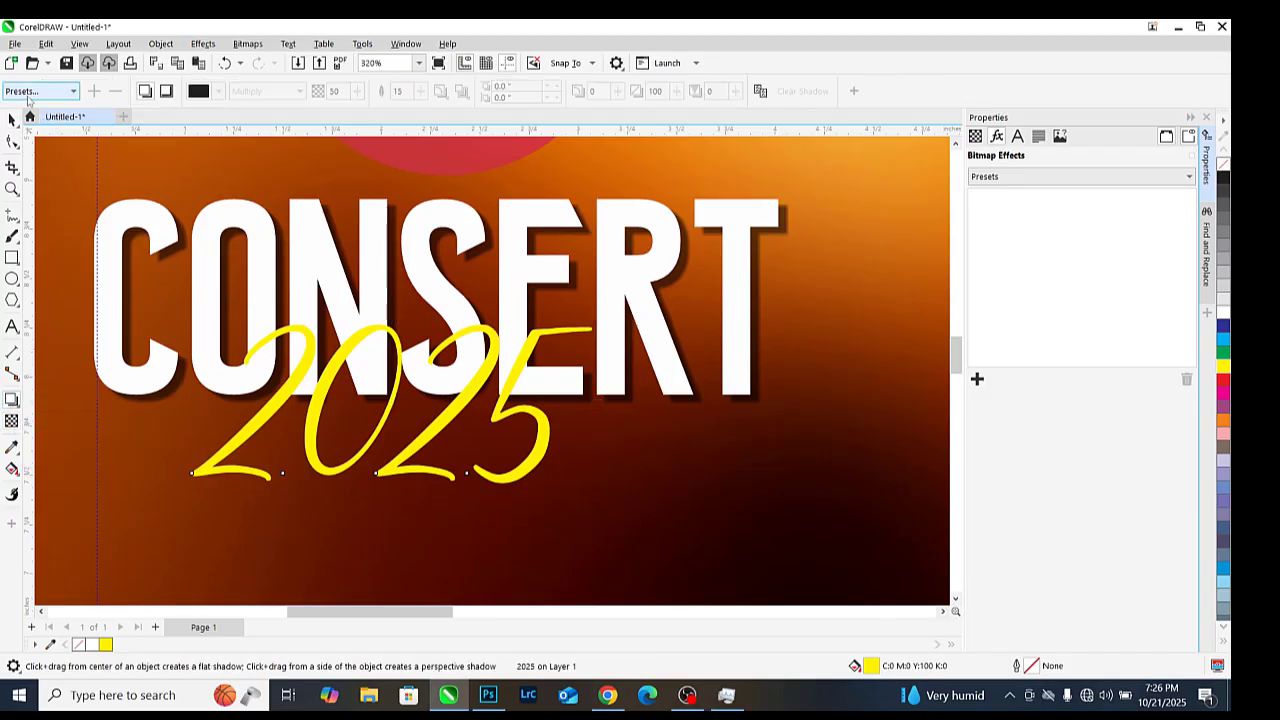
click(40, 91)
click(40, 120)
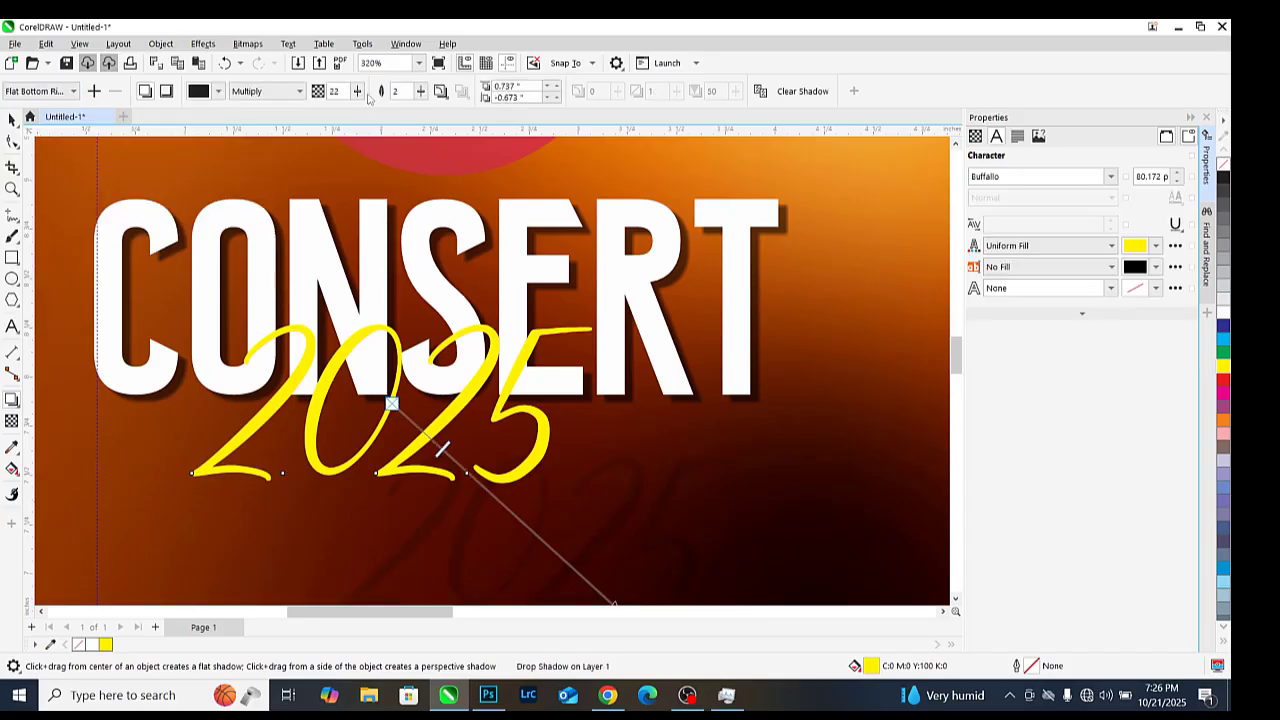
Set the 2025 shadow opacity to 49 and pull it close beneath the text
click(382, 111)
scroll(560, 430, down, 4)
scroll(597, 525, up, 4)
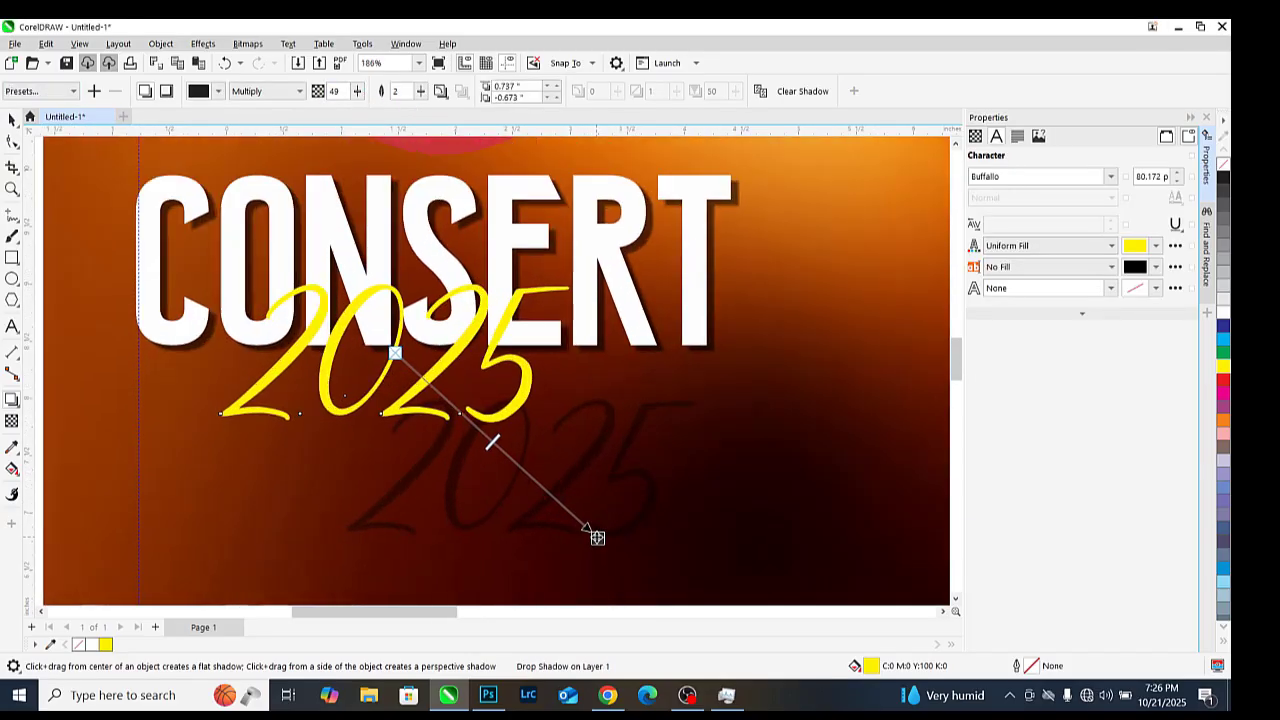
drag(598, 539, 386, 383)
scroll(500, 455, up, 3)
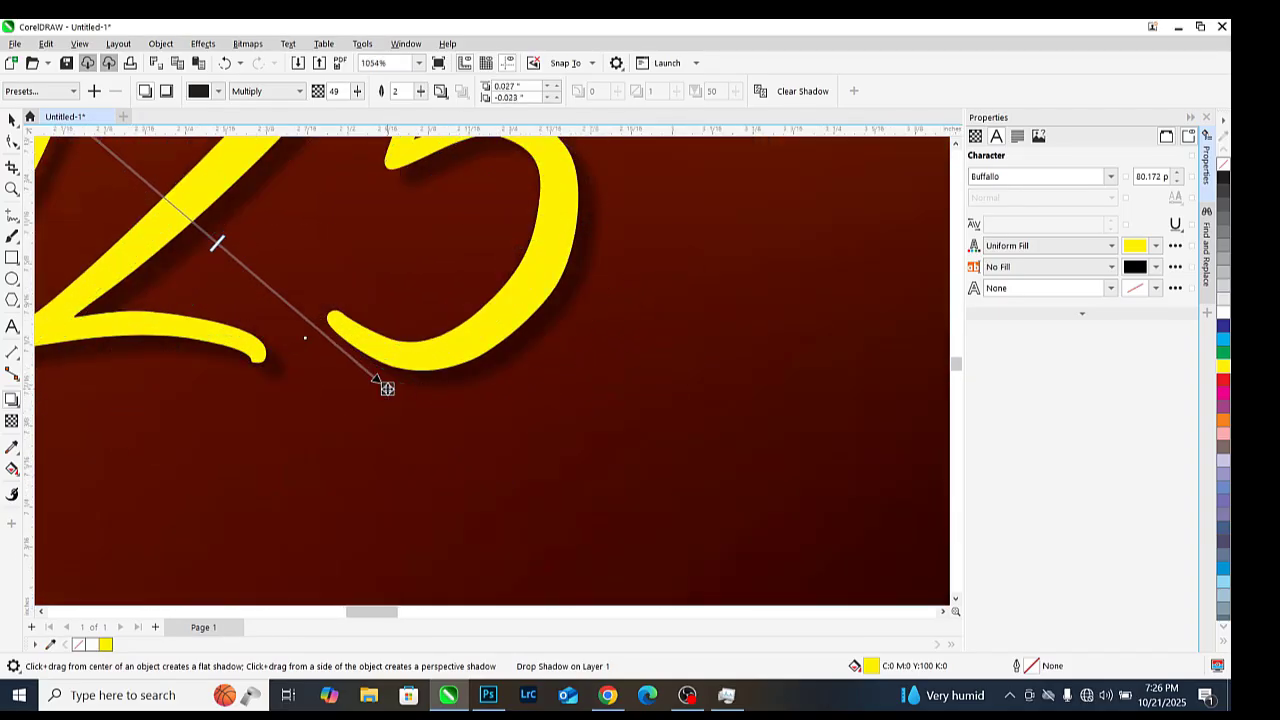
scroll(666, 360, down, 2)
scroll(690, 405, down, 3)
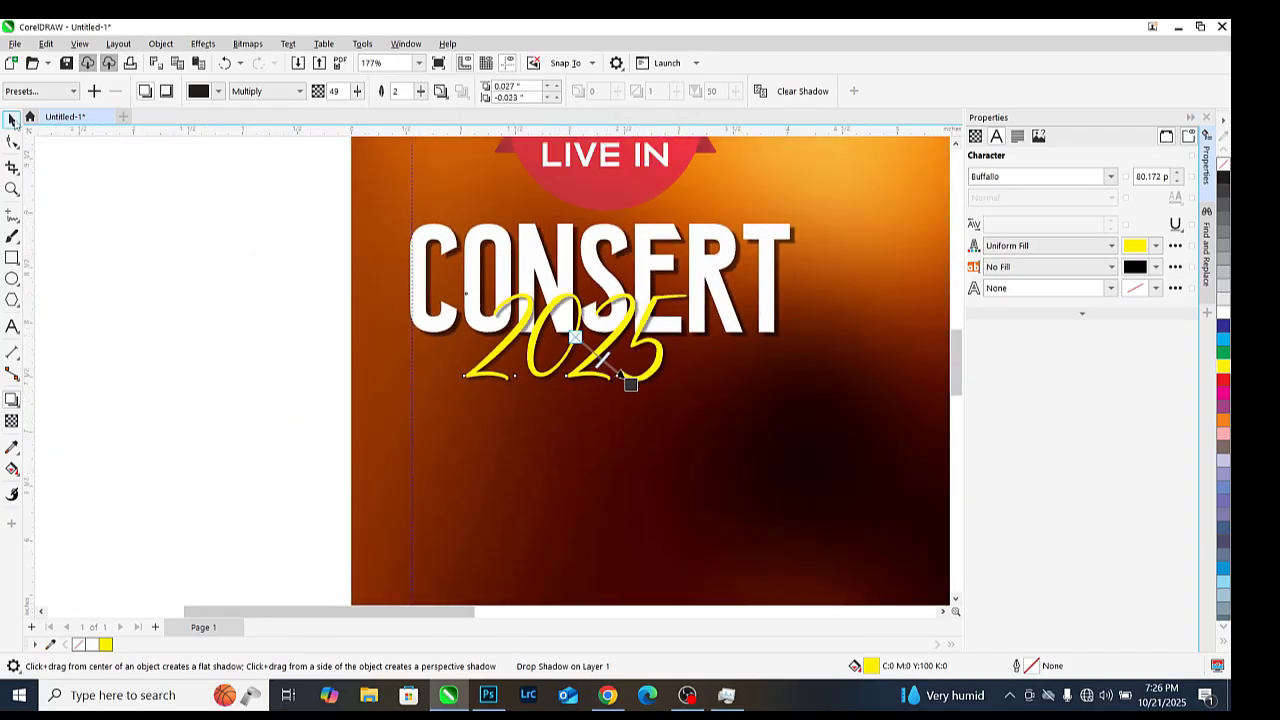
scroll(591, 289, up, 2)
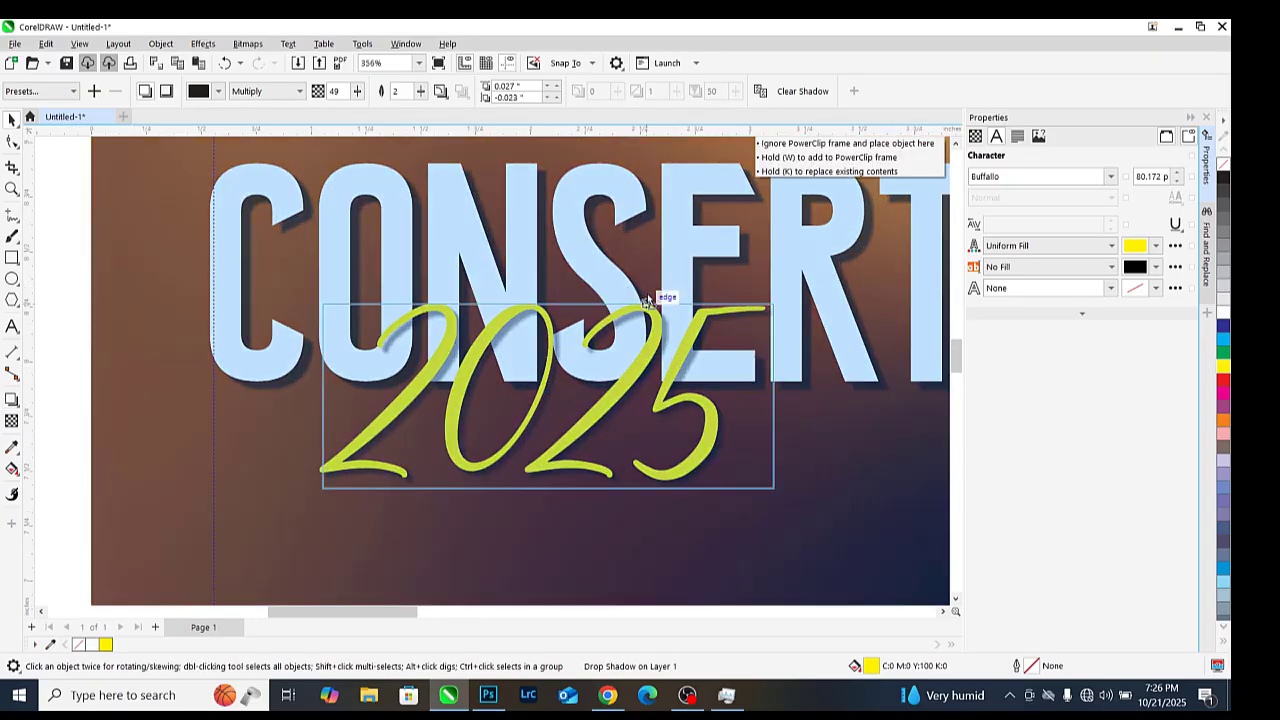
Enlarge the title text block slightly by dragging its corner handle outward
scroll(647, 300, down, 4)
click(493, 337)
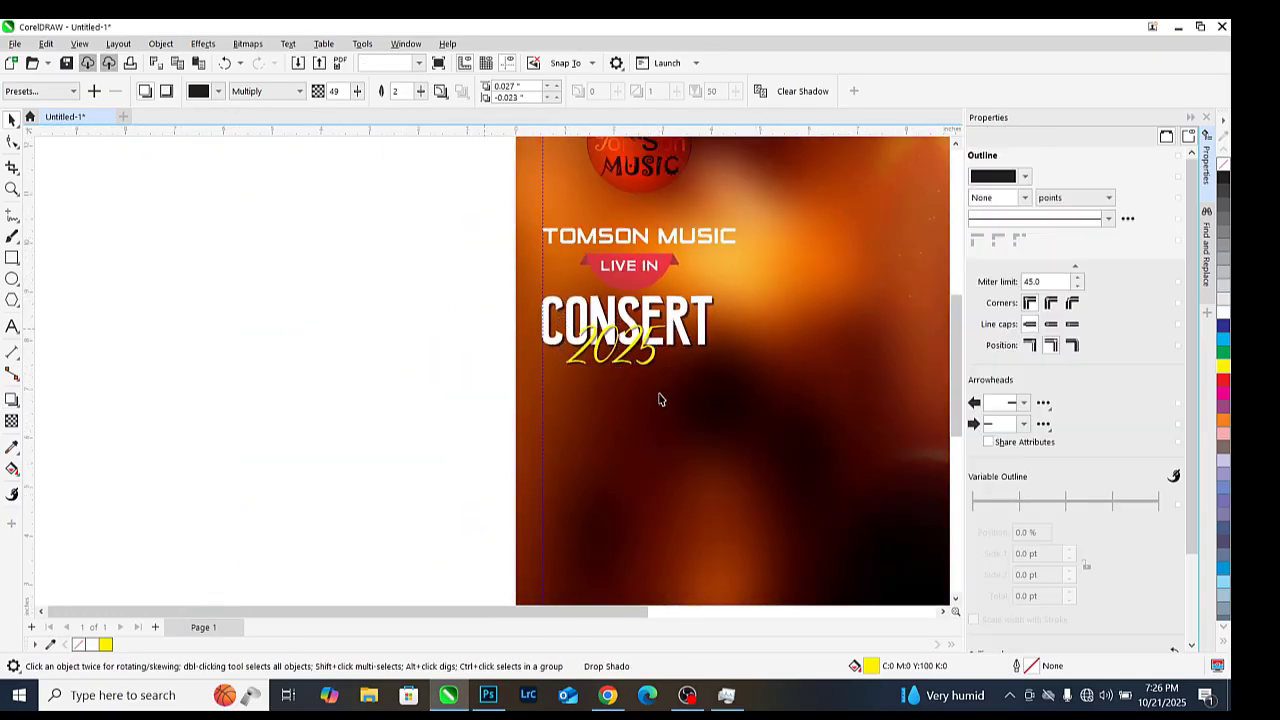
scroll(728, 292, down, 1)
scroll(728, 290, up, 1)
scroll(414, 337, down, 1)
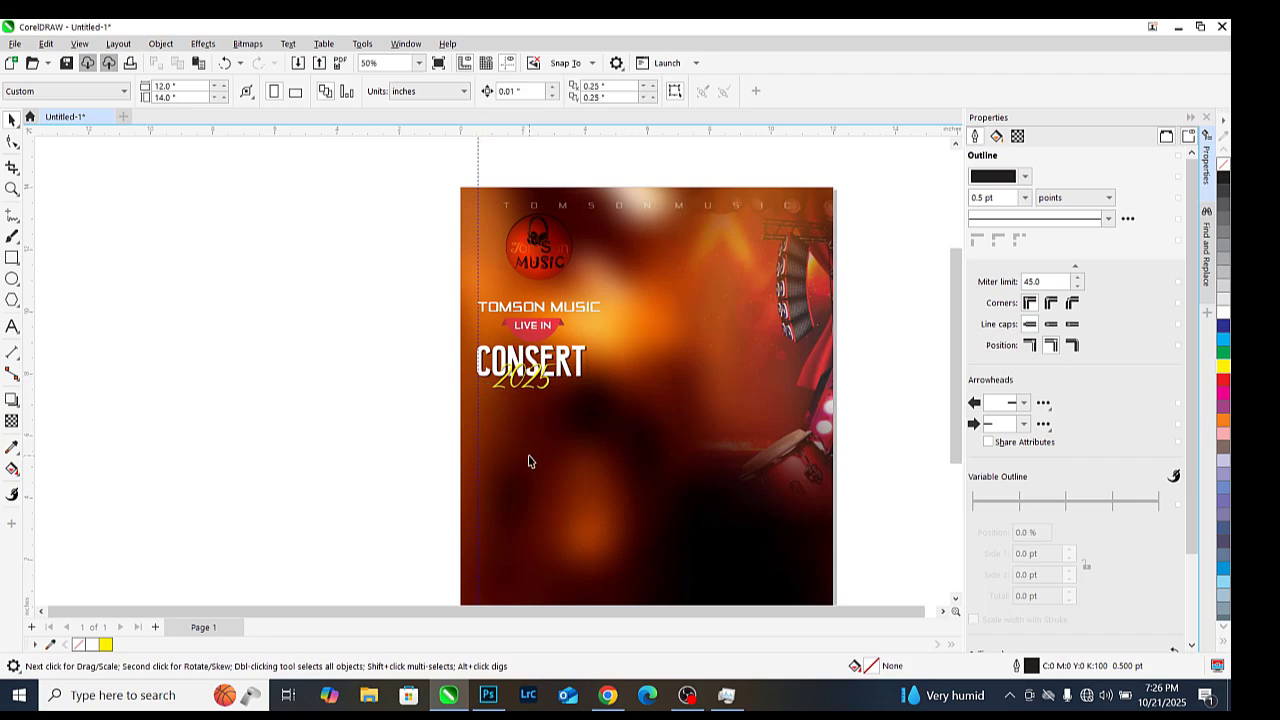
scroll(539, 381, up, 1)
scroll(560, 370, down, 1)
scroll(477, 357, up, 1)
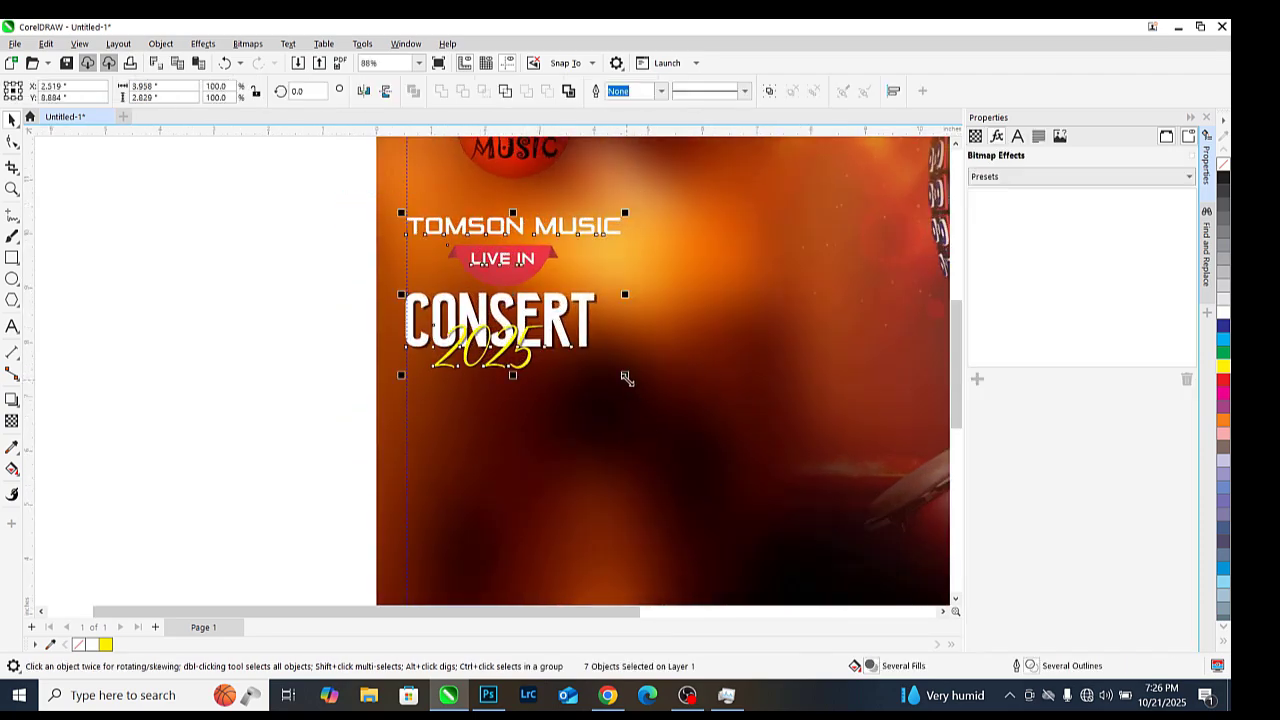
drag(625, 376, 703, 422)
scroll(607, 378, down, 2)
scroll(615, 395, down, 1)
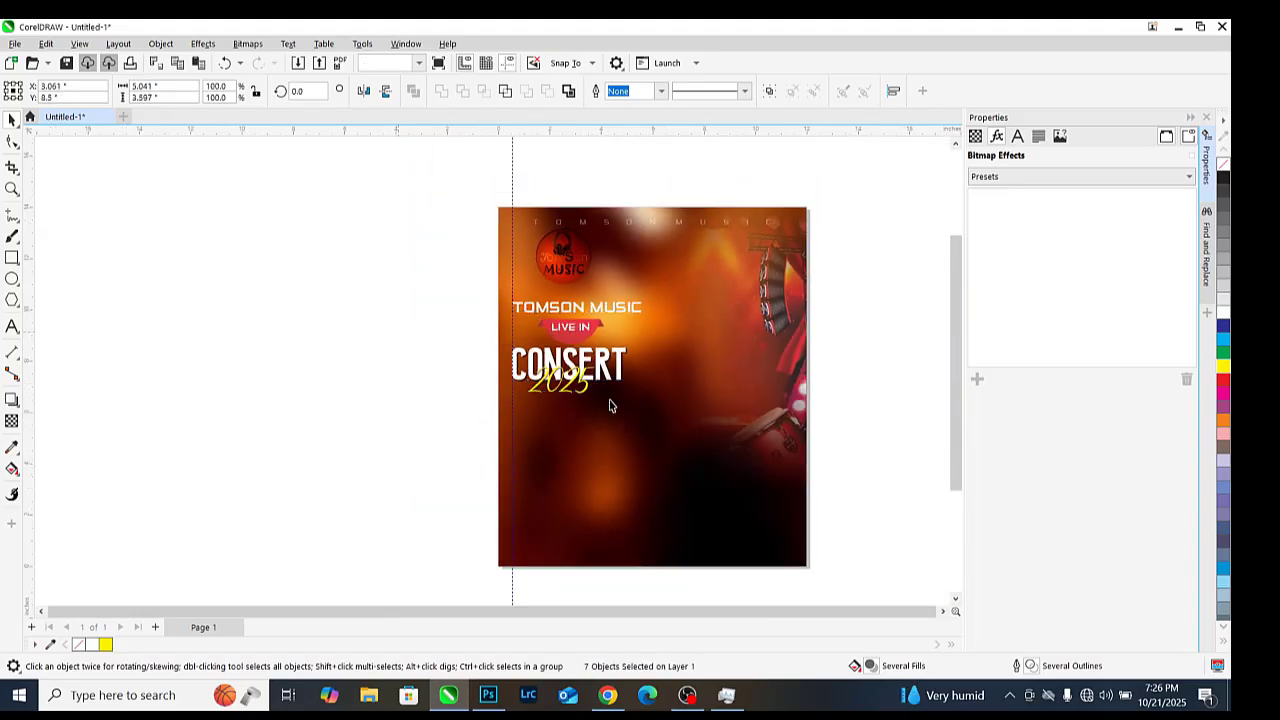
Select the CONSERT heading on its own
click(625, 407)
scroll(625, 407, up, 2)
scroll(398, 330, down, 1)
scroll(460, 350, down, 1)
scroll(571, 386, up, 2)
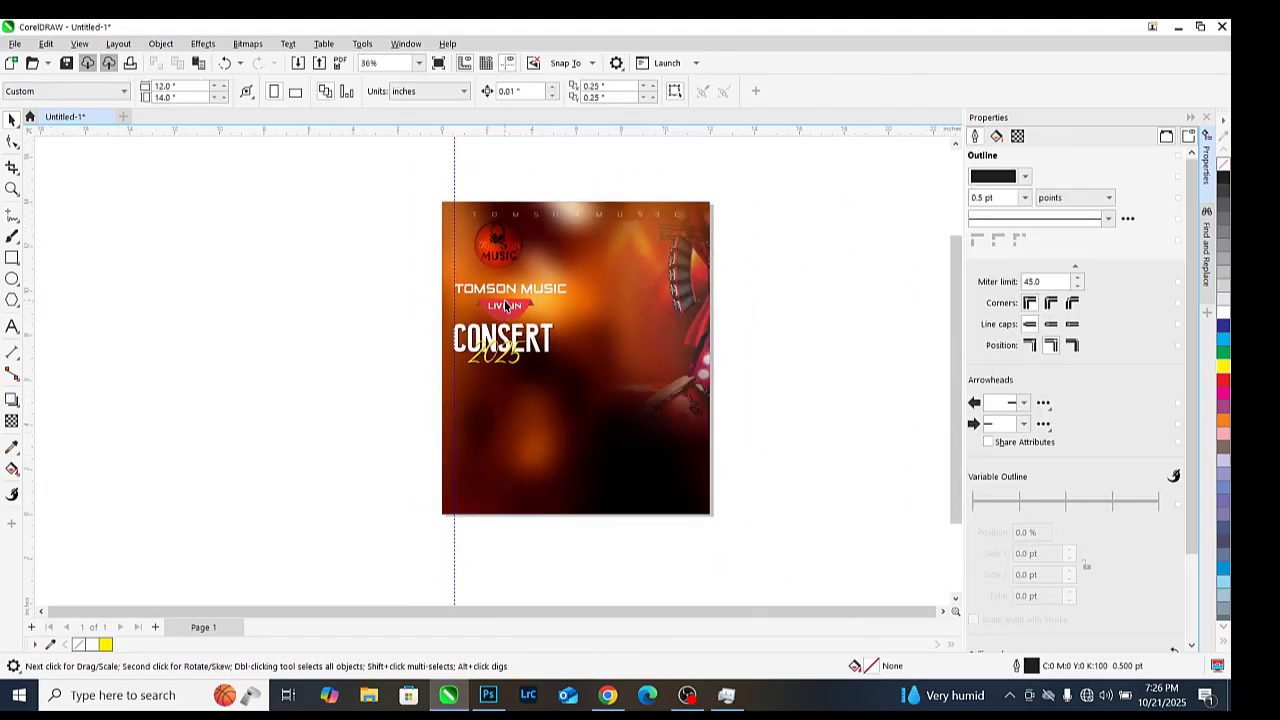
scroll(494, 330, down, 1)
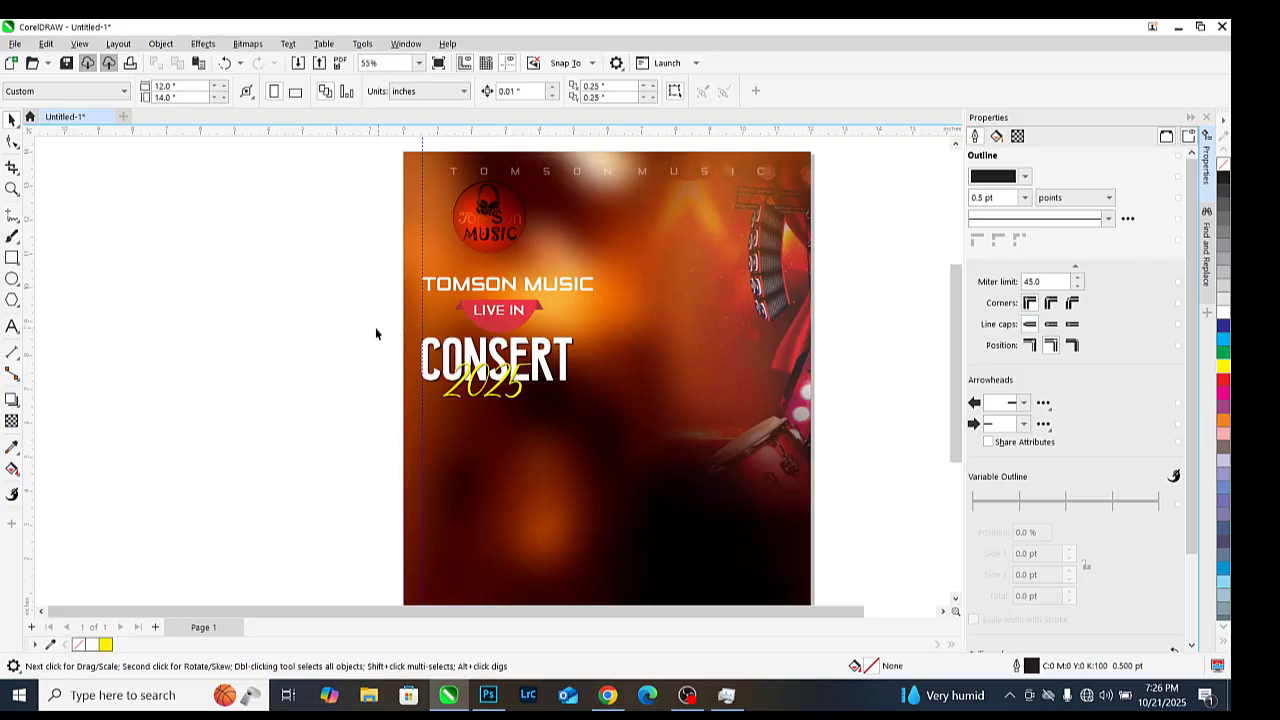
drag(617, 433, 631, 452)
scroll(588, 323, up, 3)
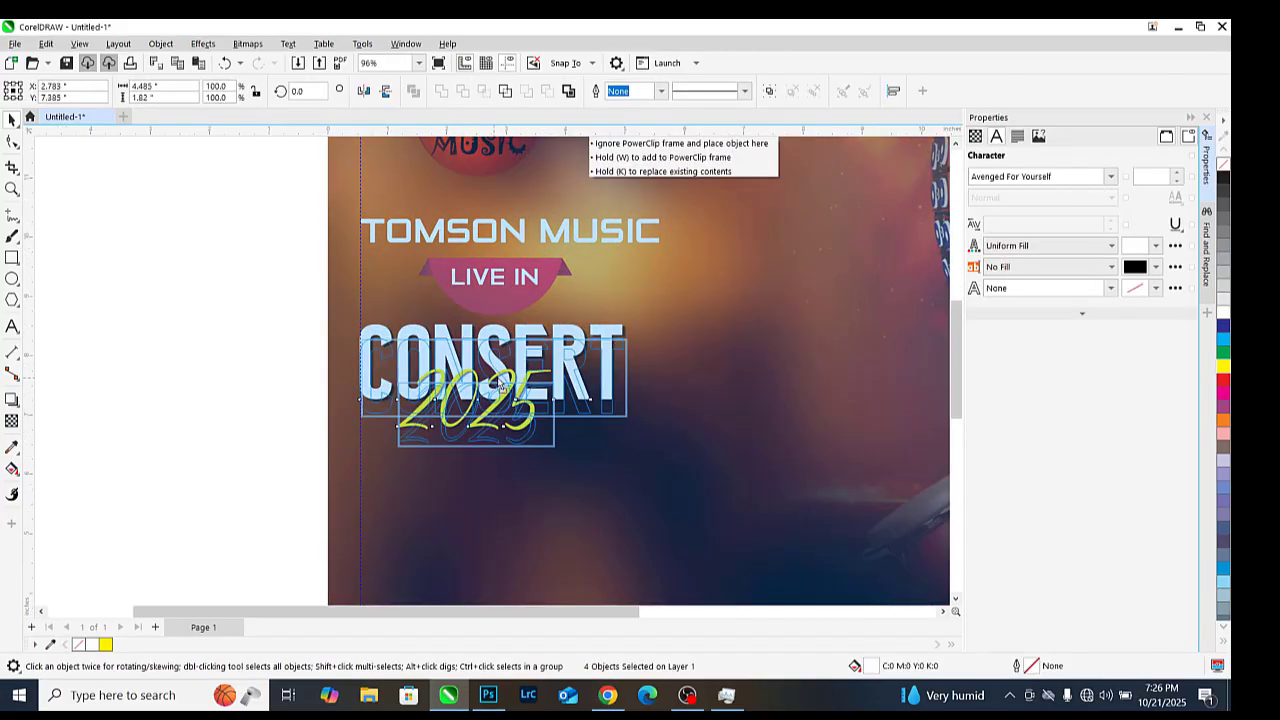
scroll(541, 365, down, 1)
click(283, 313)
click(500, 369)
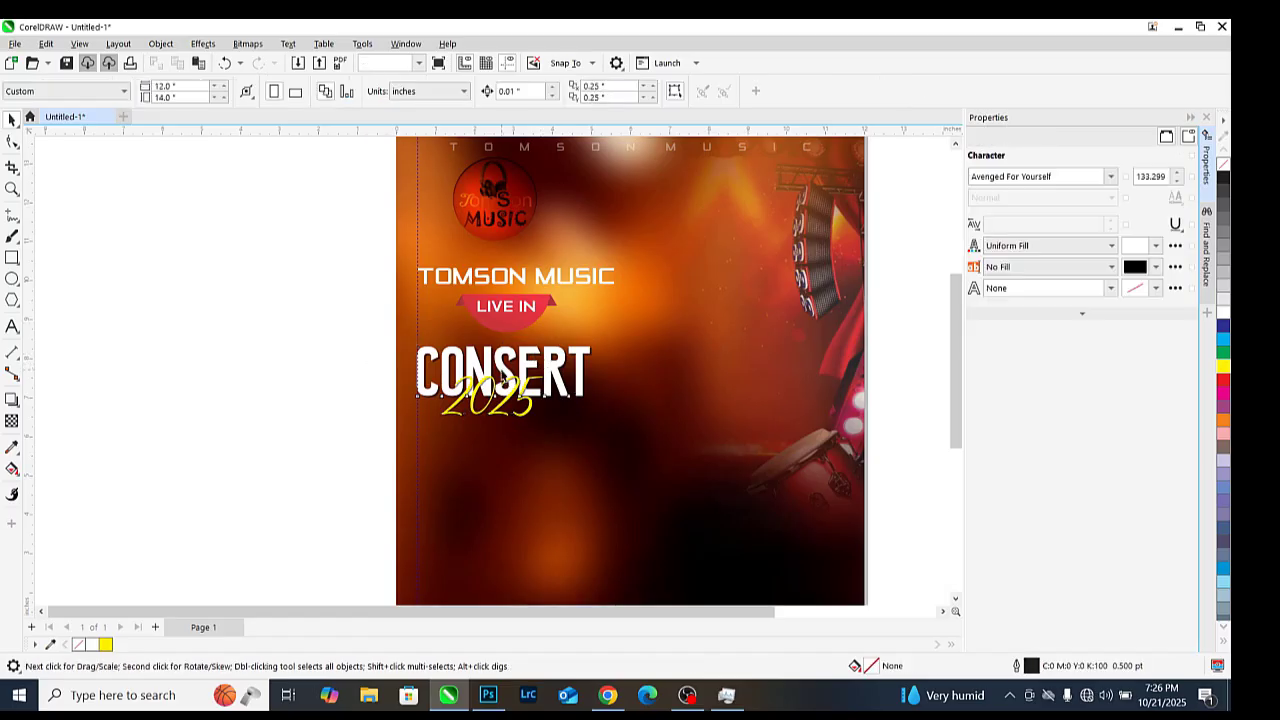
scroll(500, 368, up, 1)
Copy CONSERT below the original and retype the copy as UNLIMITED
drag(502, 374, 502, 484)
right_click(502, 484)
double_click(503, 472)
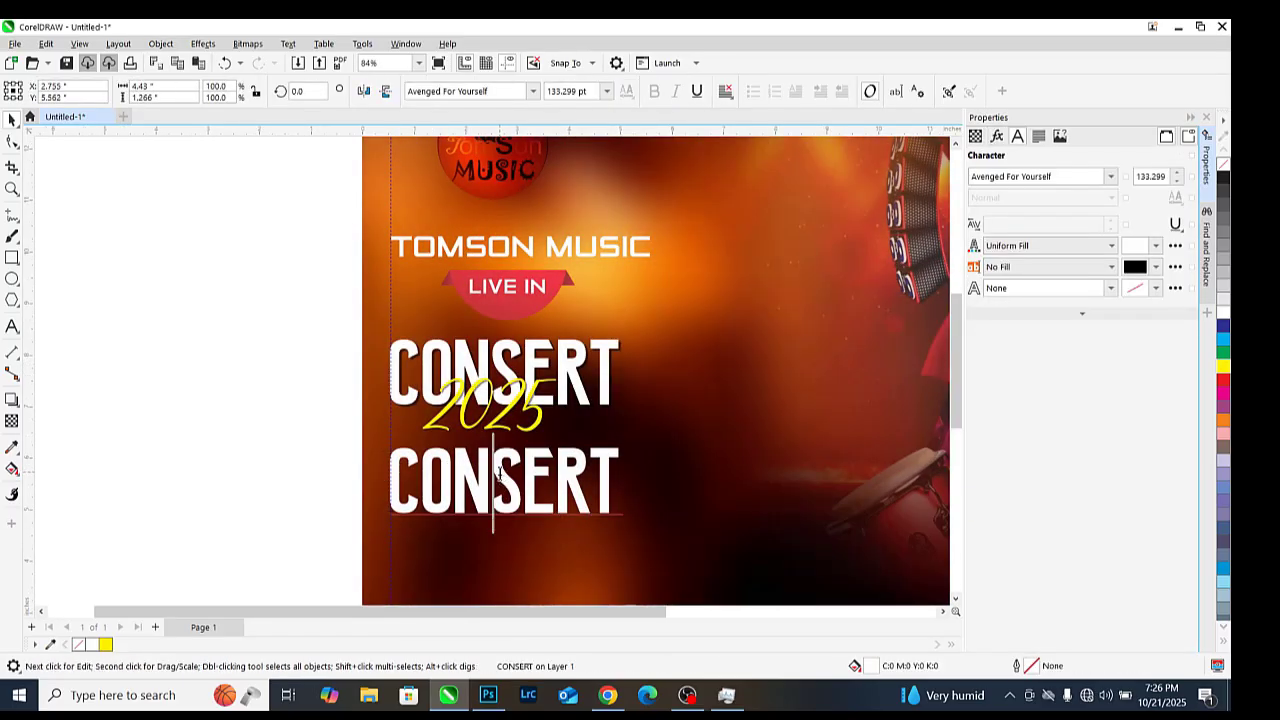
key(ctrl+a)
text(UNLIMITED)
click(12, 120)
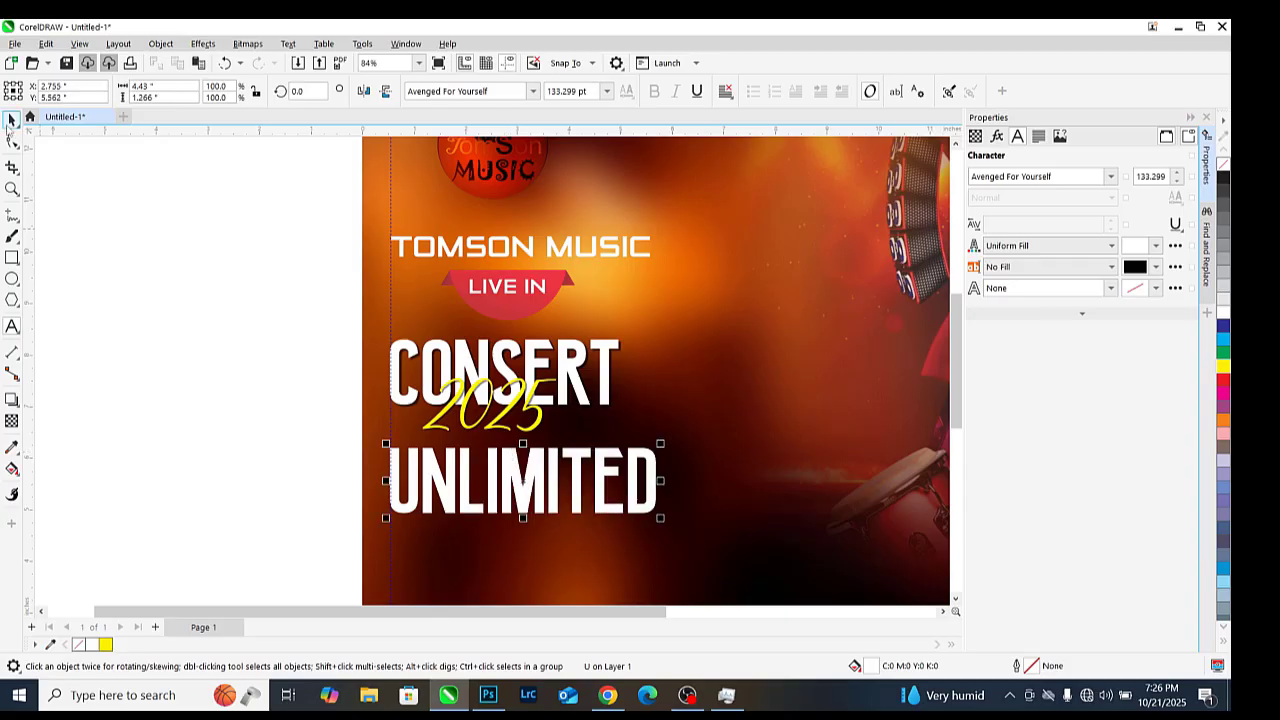
Set UNLIMITED to the Zero Twos font, shrink it, and move it up toward 2025
click(533, 91)
click(465, 192)
drag(877, 453, 616, 487)
scroll(522, 510, up, 1)
drag(522, 508, 522, 458)
Change the text to lowercase 'unlimited', then scale and place it below 2025
click(288, 44)
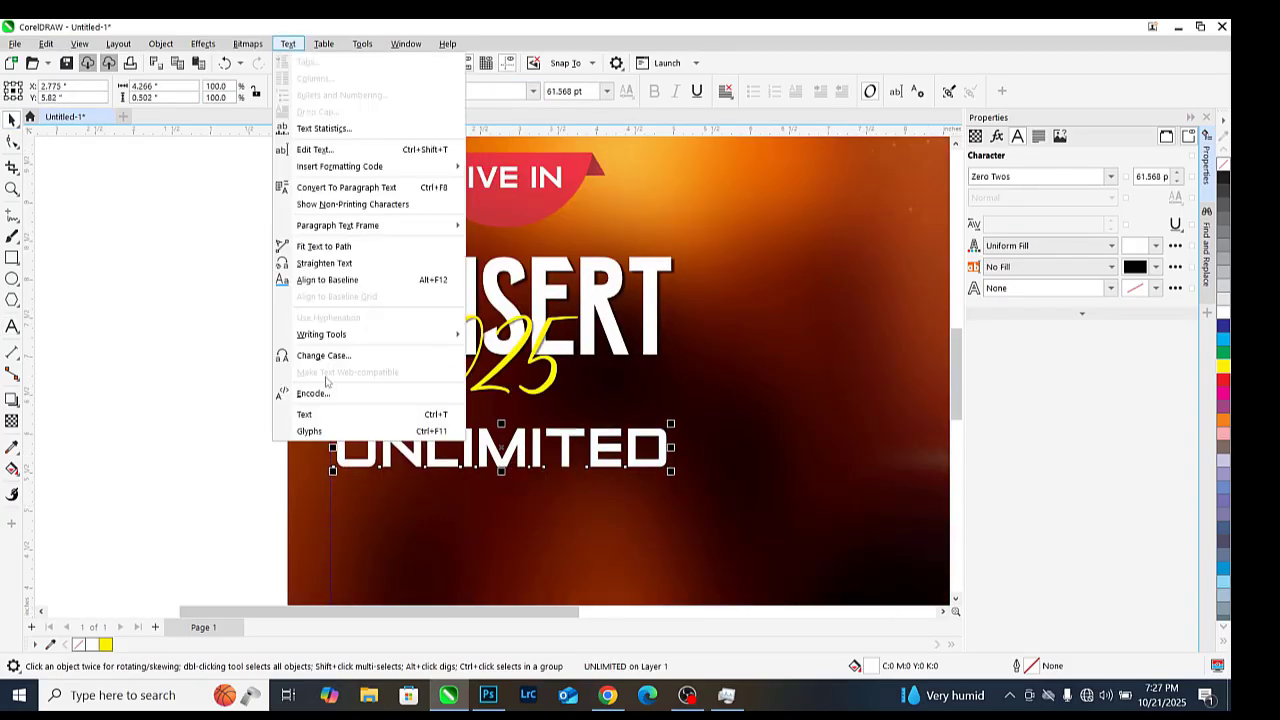
click(325, 356)
click(546, 323)
click(618, 402)
drag(638, 411, 604, 417)
scroll(488, 439, down, 2)
drag(486, 440, 481, 457)
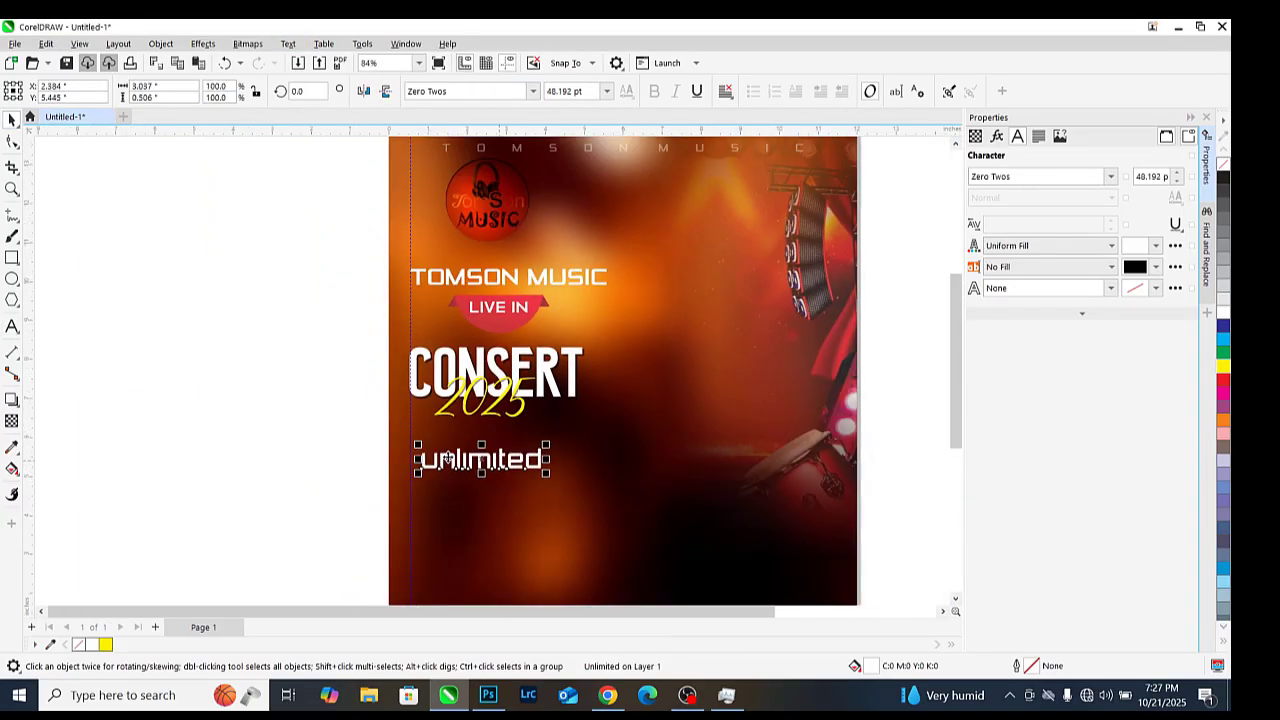
click(530, 530)
scroll(530, 530, up, 1)
scroll(530, 530, down, 1)
click(488, 695)
key(ctrl+o)
Open the GRACE PSD from Downloads and dismiss the missing fonts warning
click(78, 160)
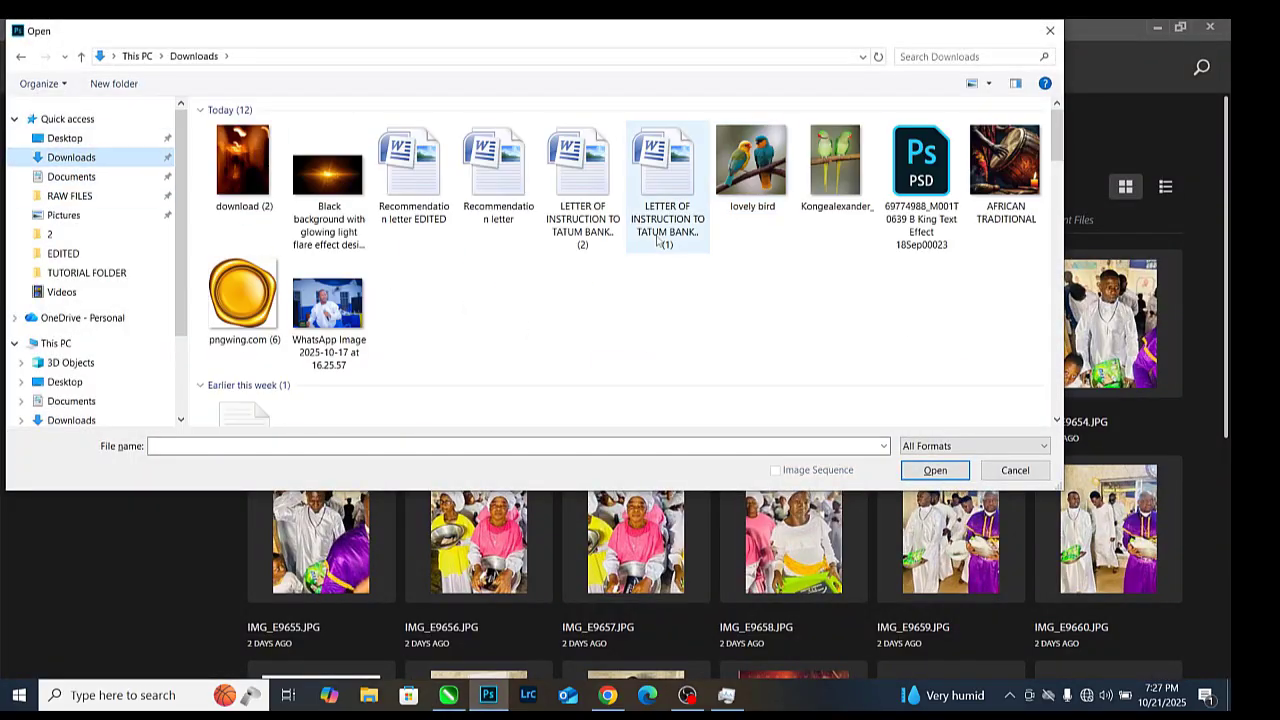
key(Escape)
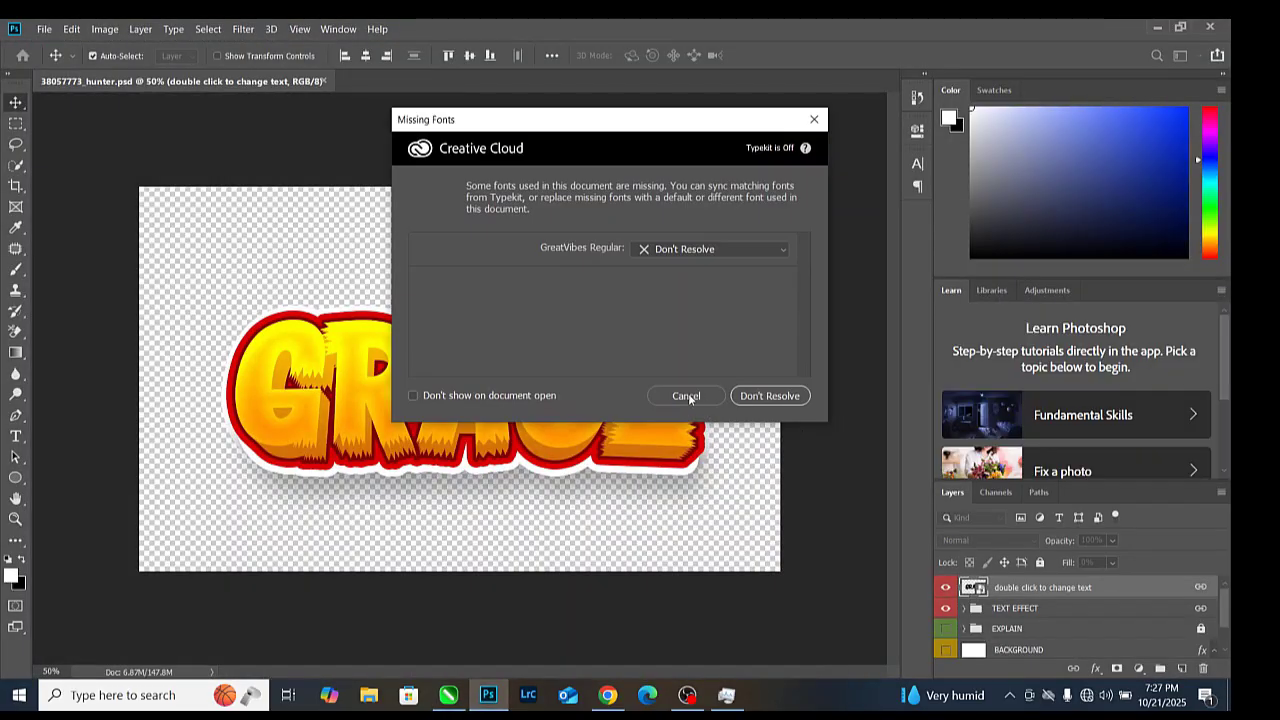
click(688, 393)
Save the design to the Desktop as a PNG named GRACE
key(ctrl+shift+s)
scroll(130, 200, up, 2)
click(66, 138)
click(236, 431)
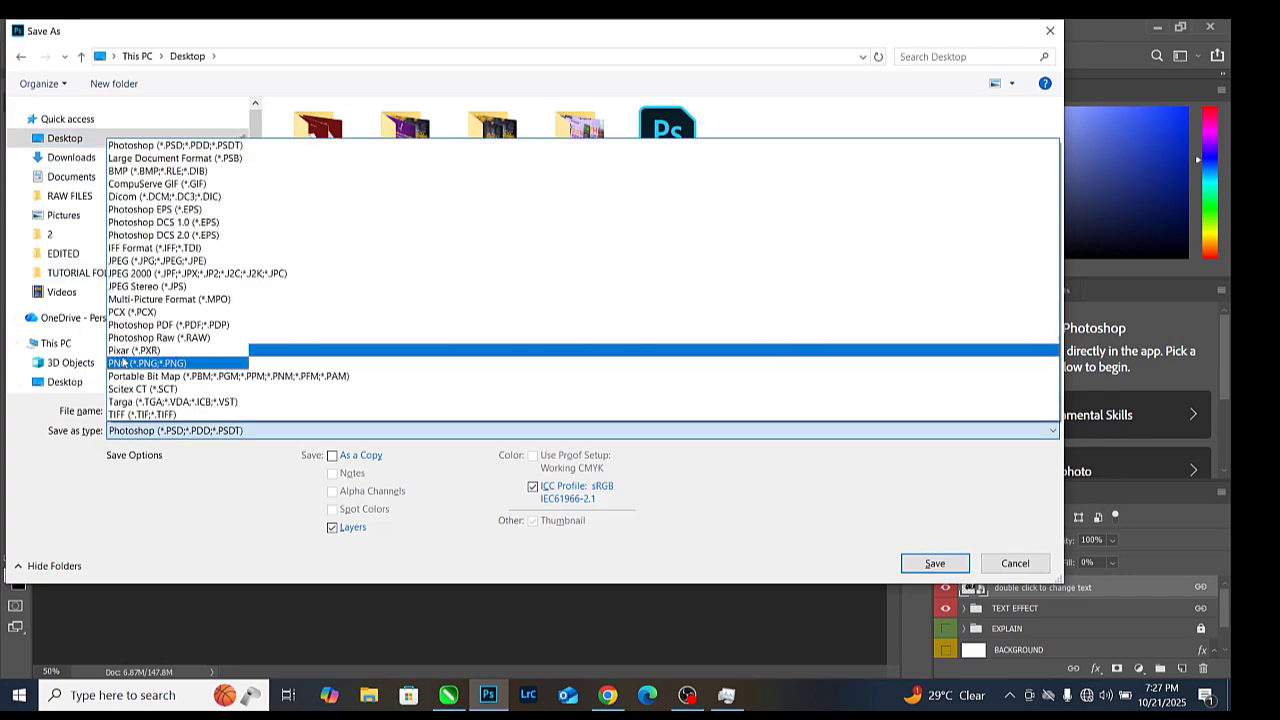
click(200, 363)
click(309, 408)
text(GRACE)
key(Return)
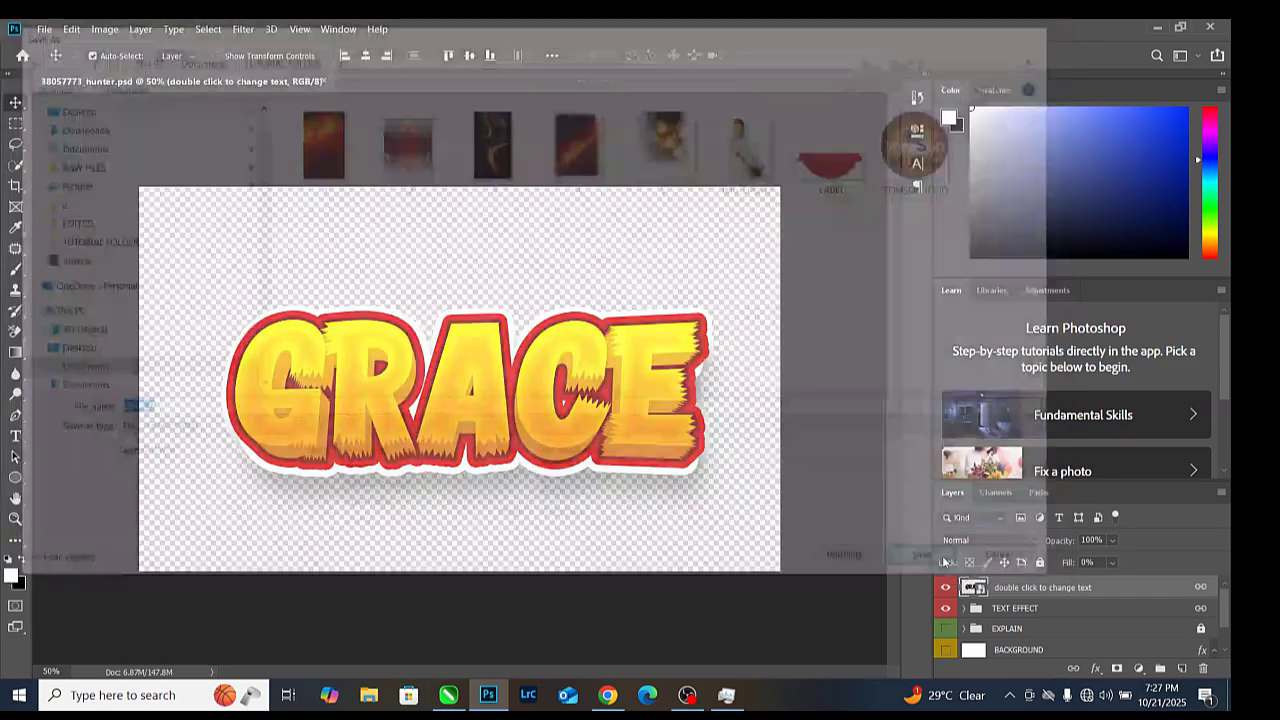
click(563, 160)
click(449, 695)
scroll(275, 323, down, 1)
Import GRACE.png and place it below the 'unlimited' line
key(ctrl+i)
click(550, 301)
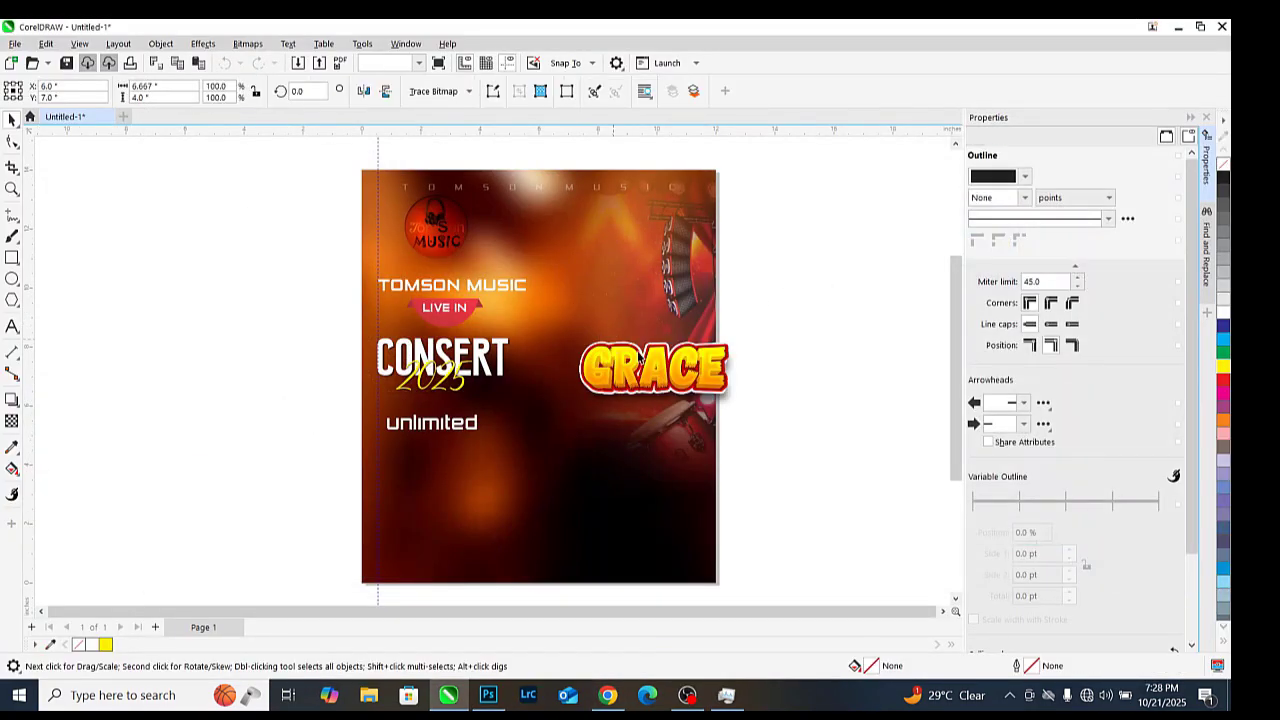
scroll(448, 443, up, 2)
drag(638, 359, 413, 471)
Crop the GRACE image's top and bottom edges in close to the lettering
key(F10)
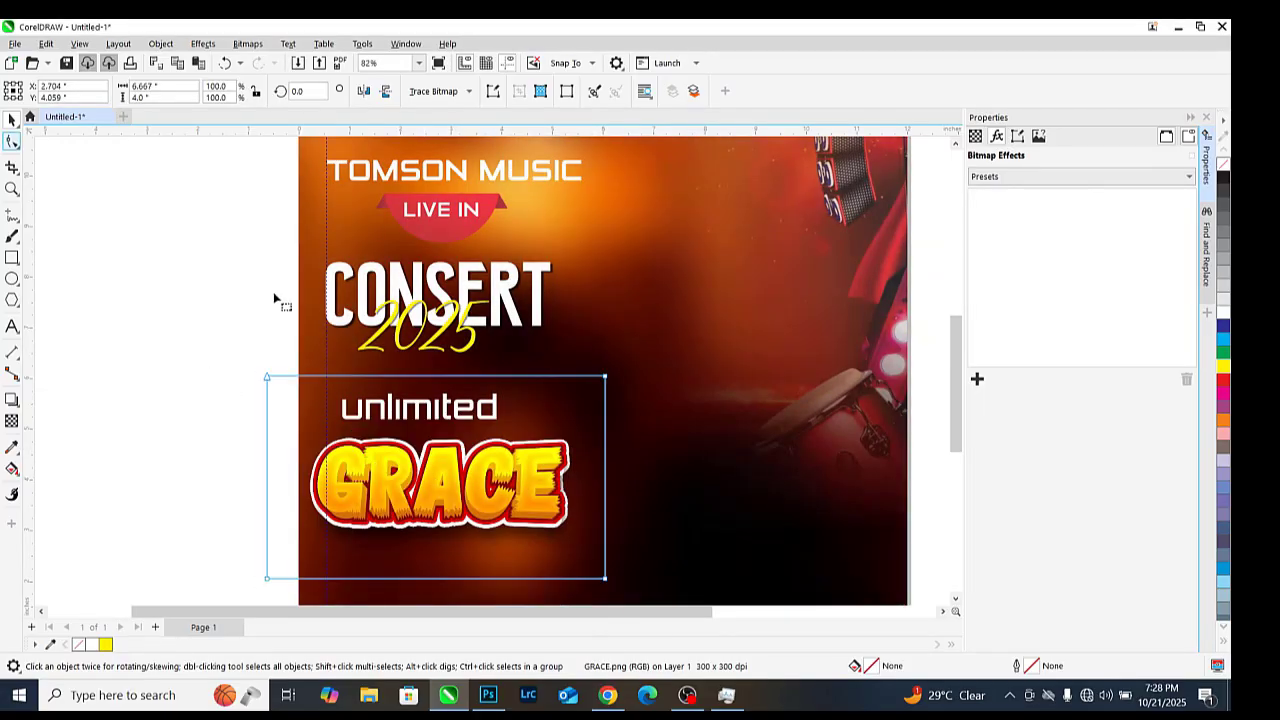
drag(606, 378, 606, 430)
drag(163, 482, 695, 614)
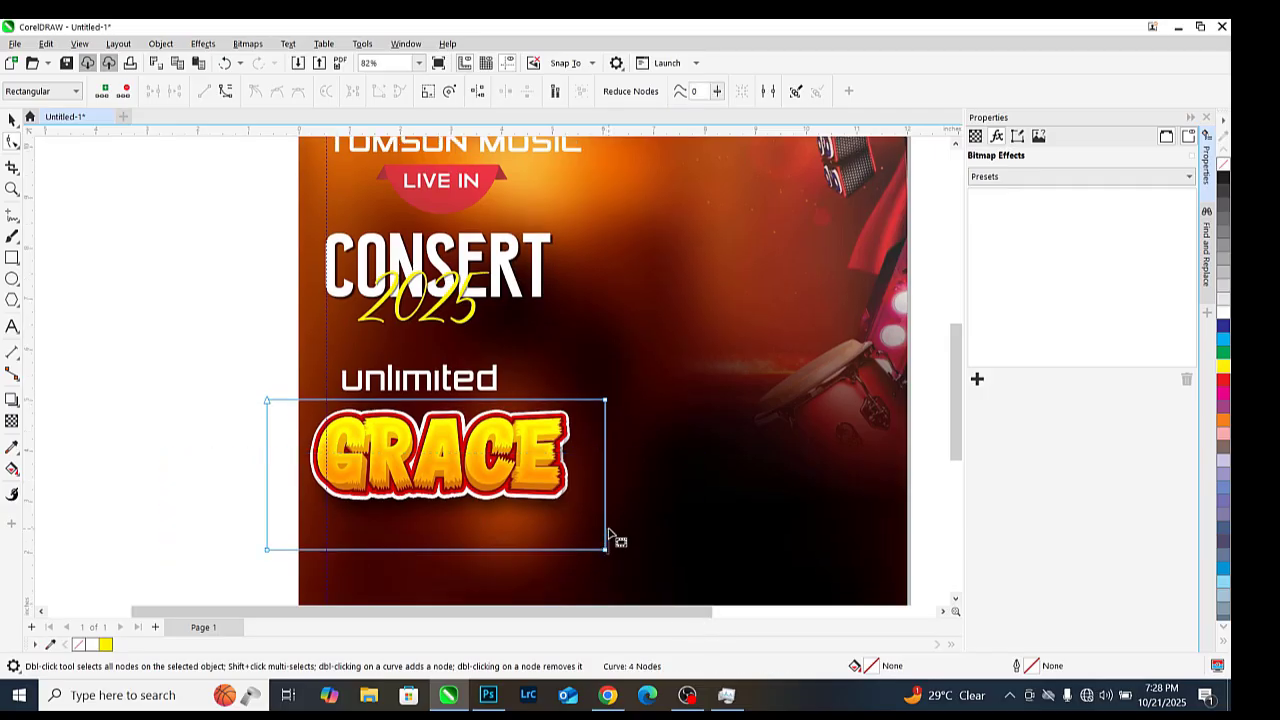
scroll(275, 535, down, 1)
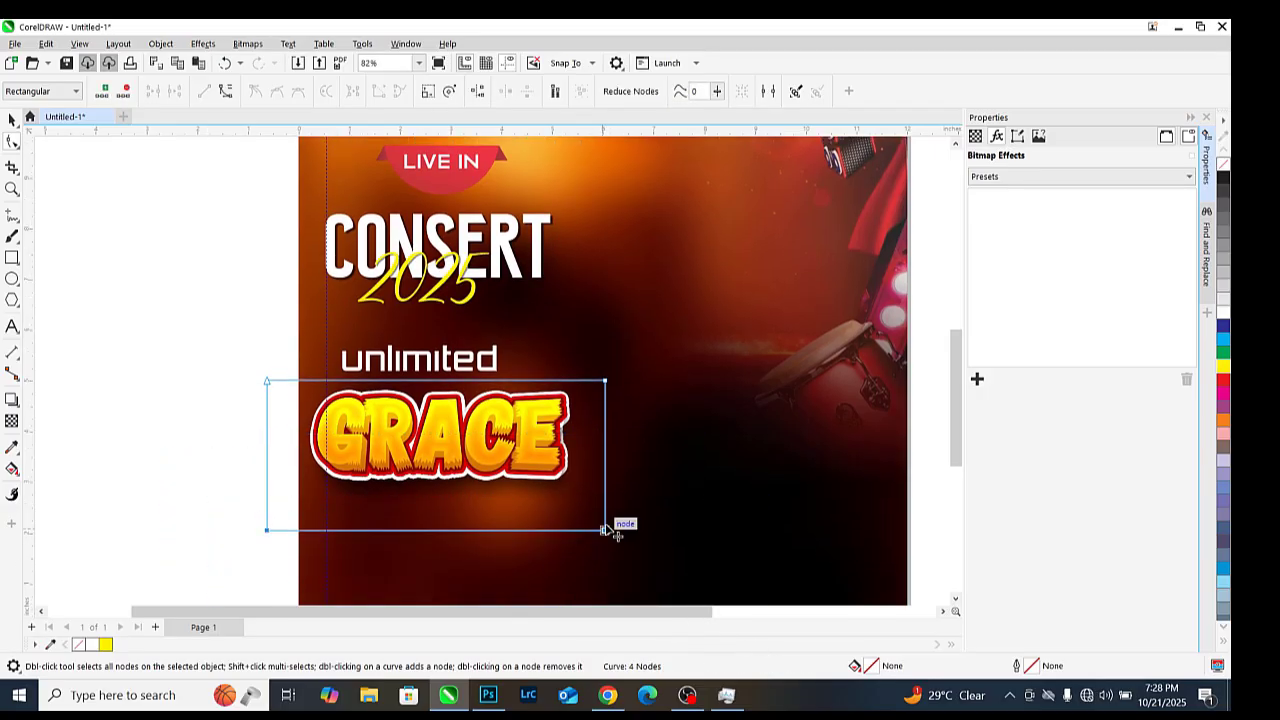
drag(604, 530, 604, 498)
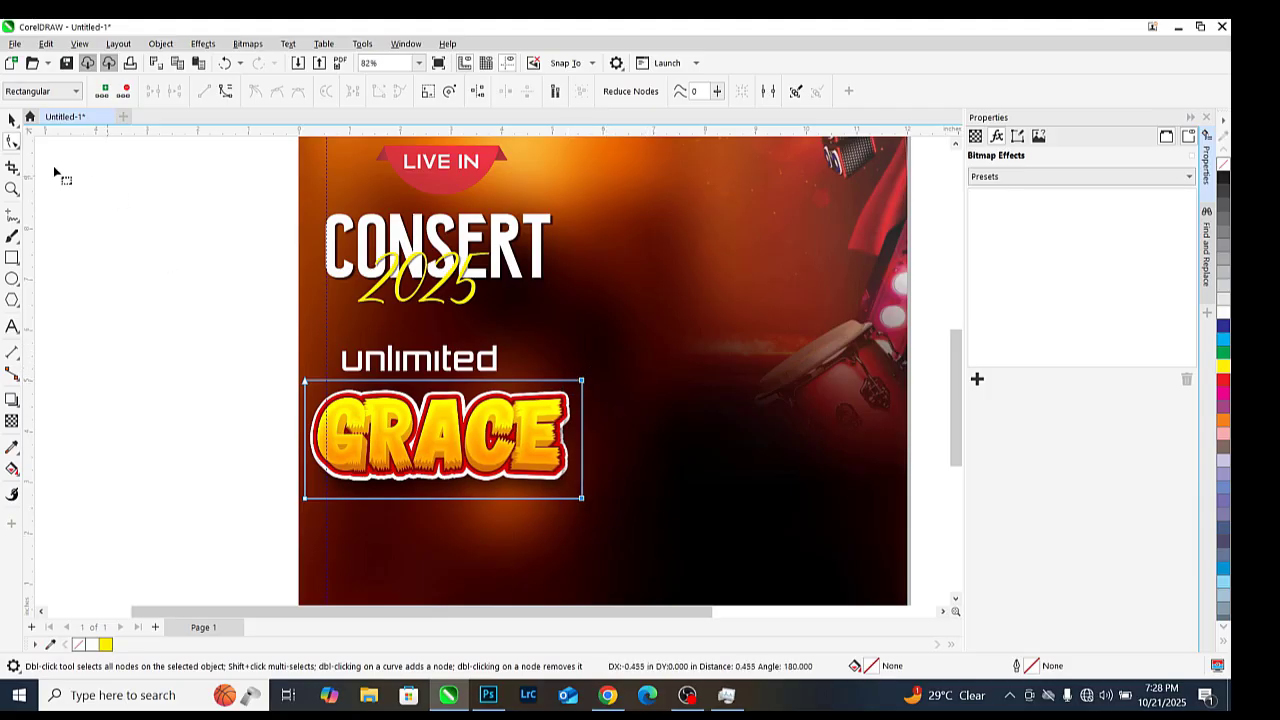
key(space)
scroll(411, 397, up, 3)
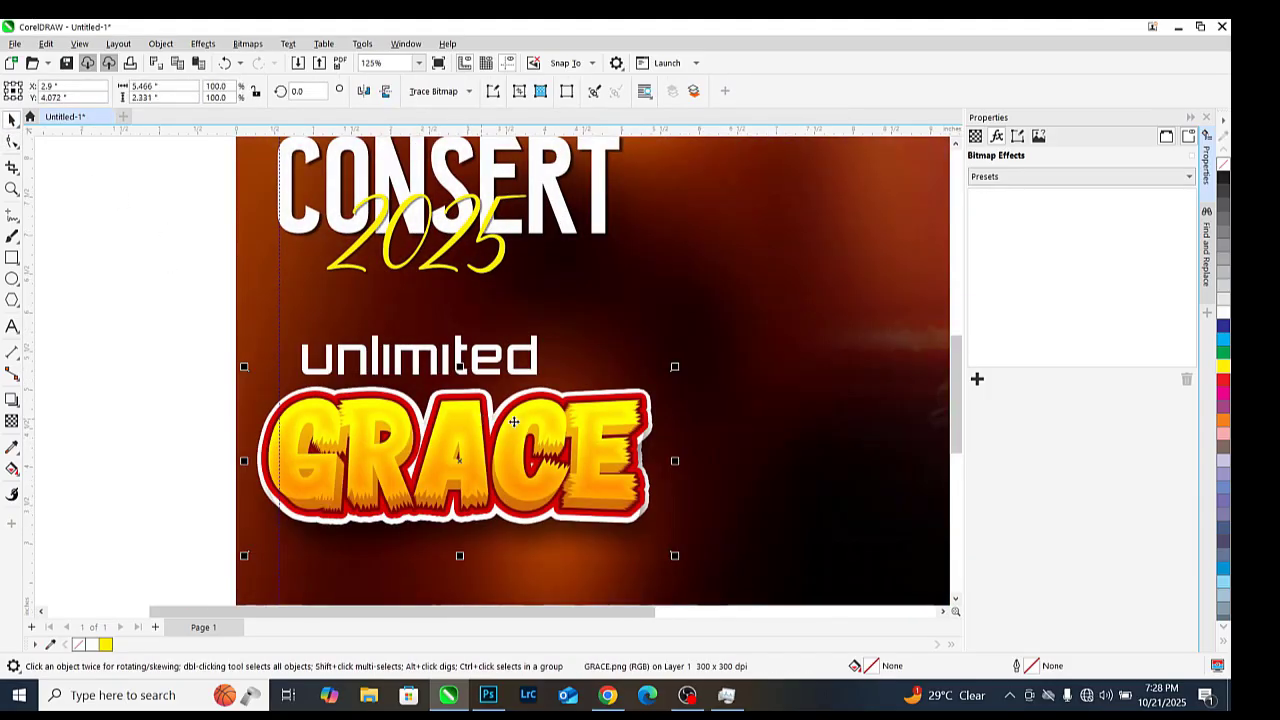
scroll(513, 422, down, 3)
scroll(480, 360, up, 1)
click(474, 360)
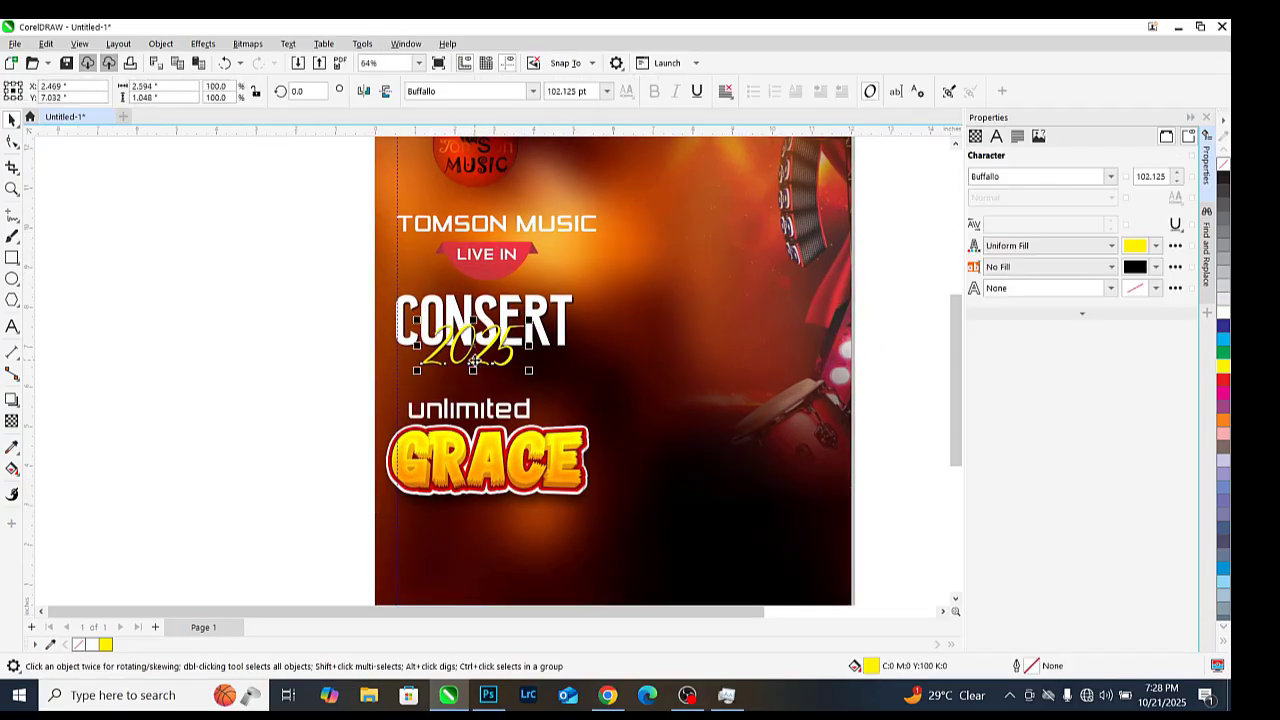
Copy the 2025 text beside 'unlimited' and retype the copy as 'Theme:'
drag(474, 360, 634, 430)
double_click(634, 430)
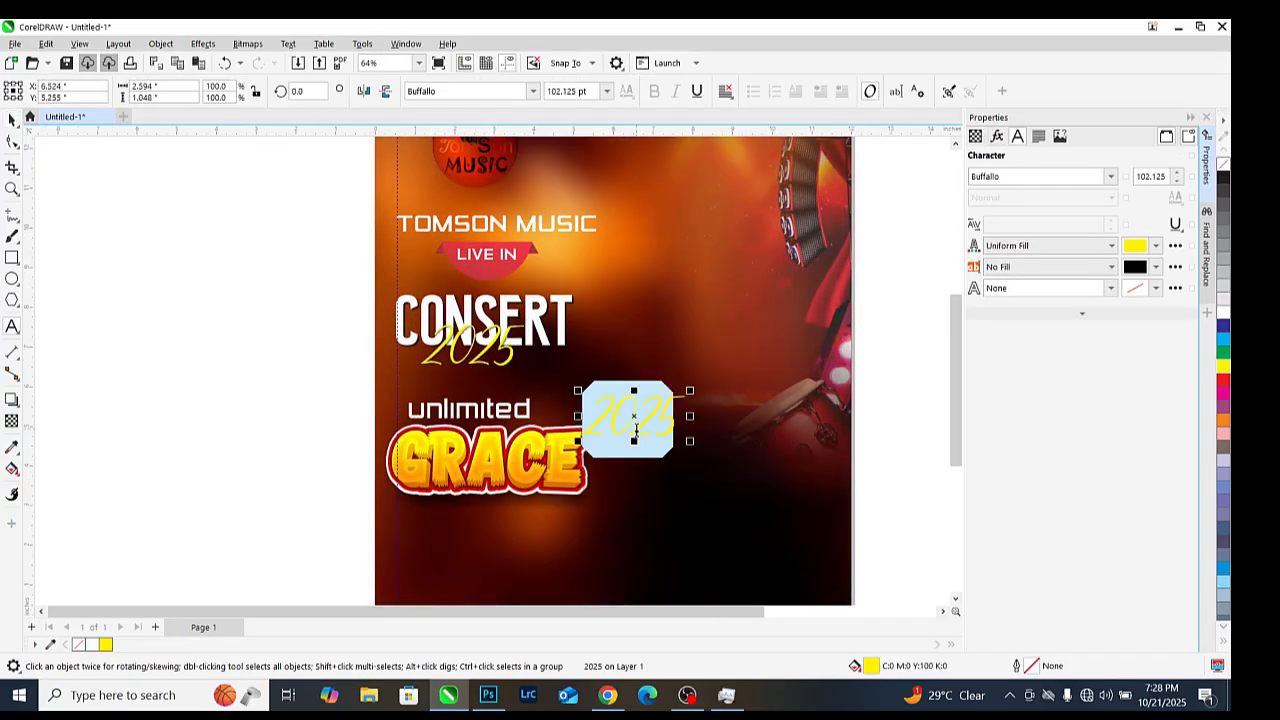
key(Delete)
double_click(636, 430)
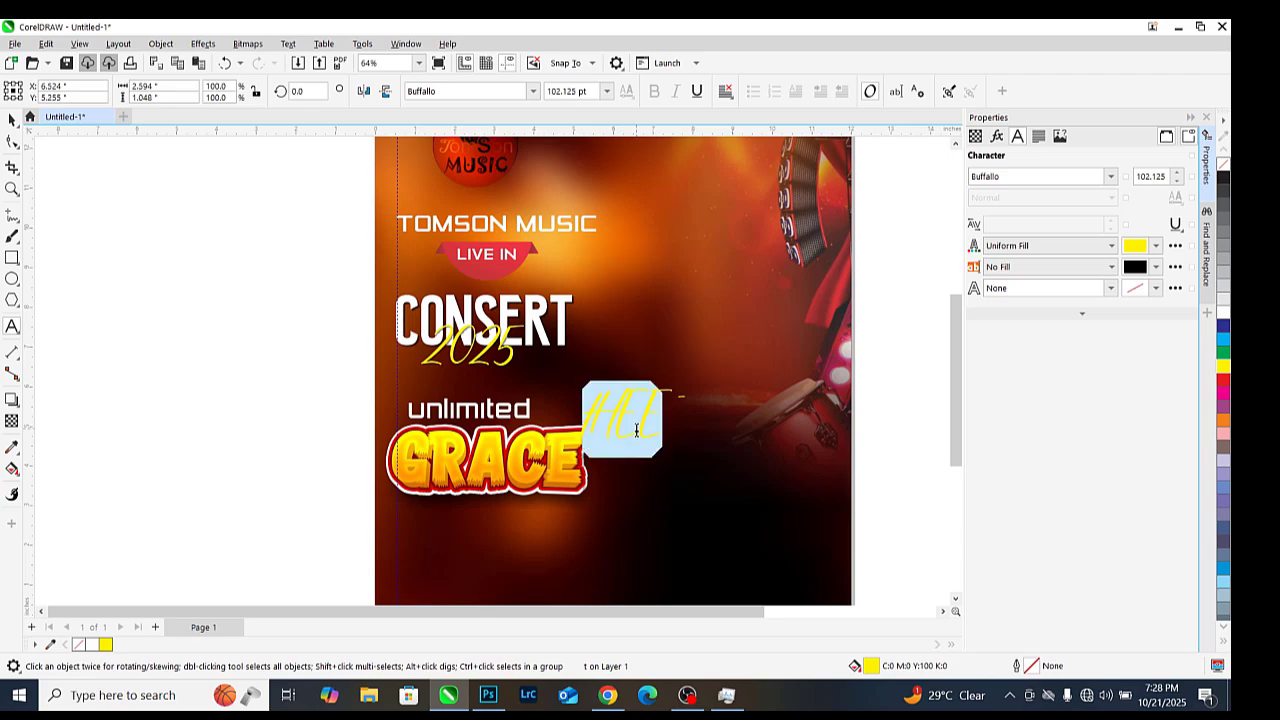
text(Theme:)
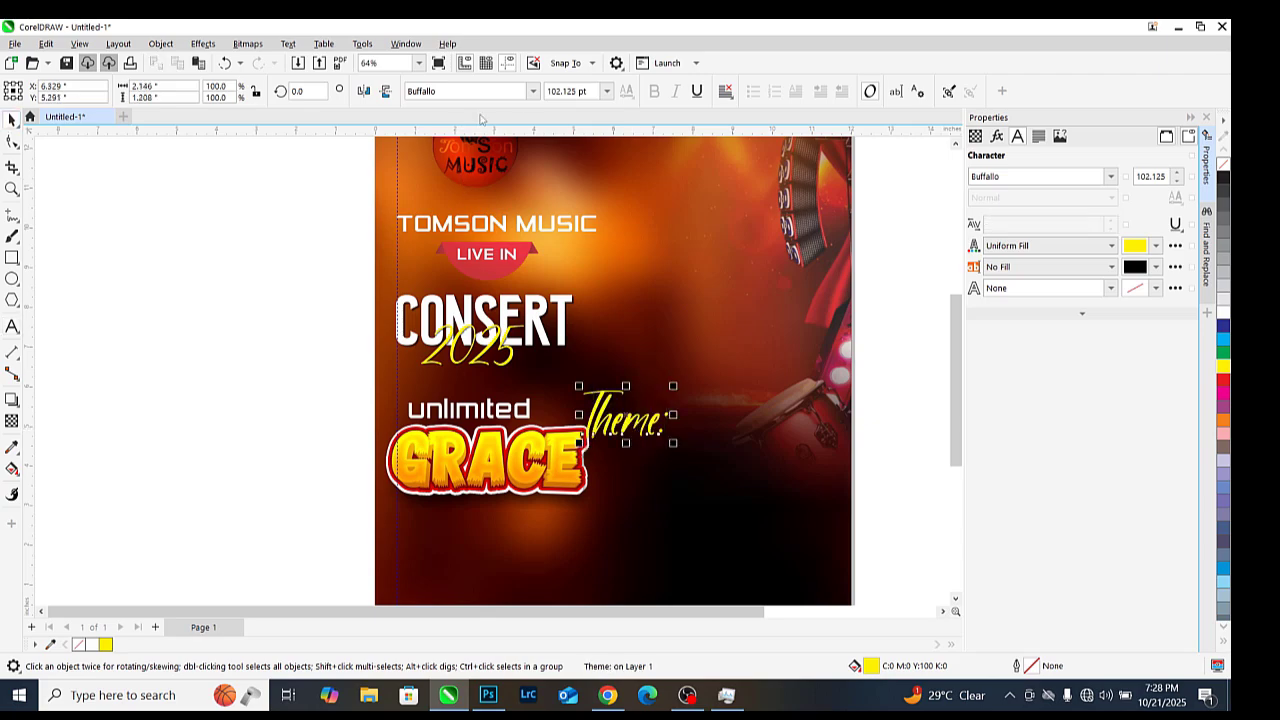
Set the 'Theme:' label to the Garfield Signature font and change its letter case
click(470, 91)
click(470, 163)
click(470, 91)
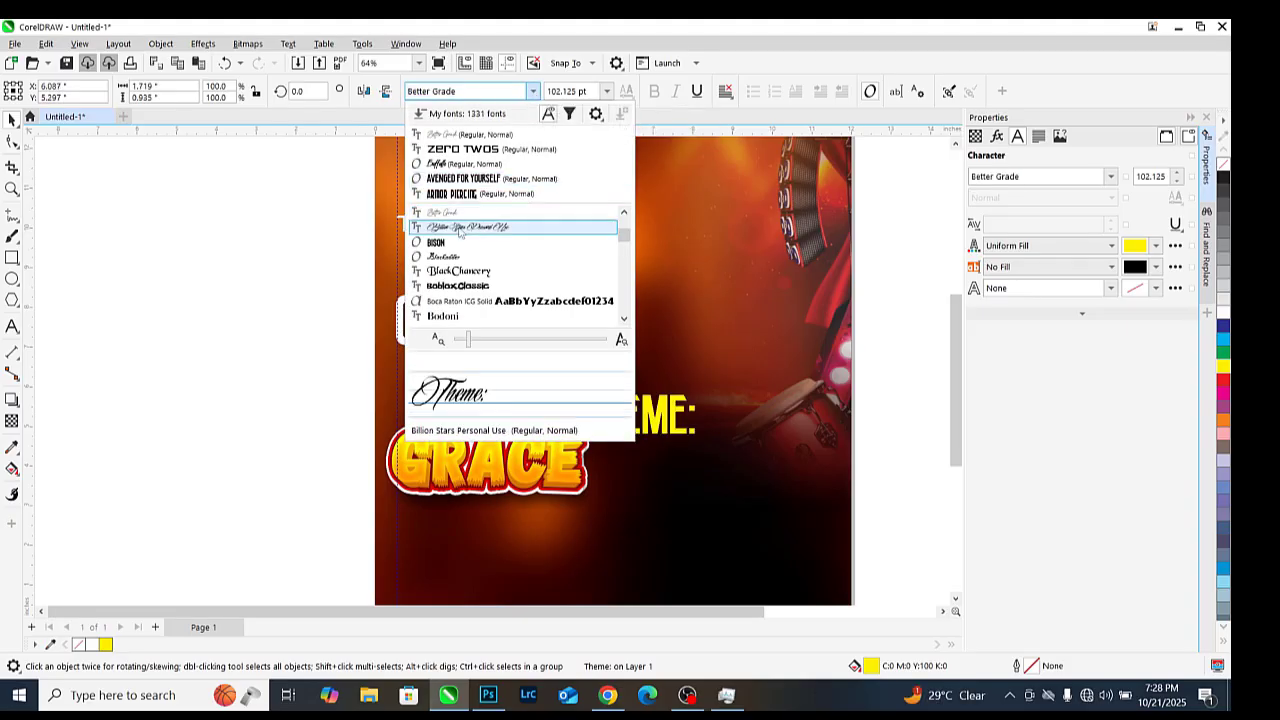
scroll(490, 270, down, 10)
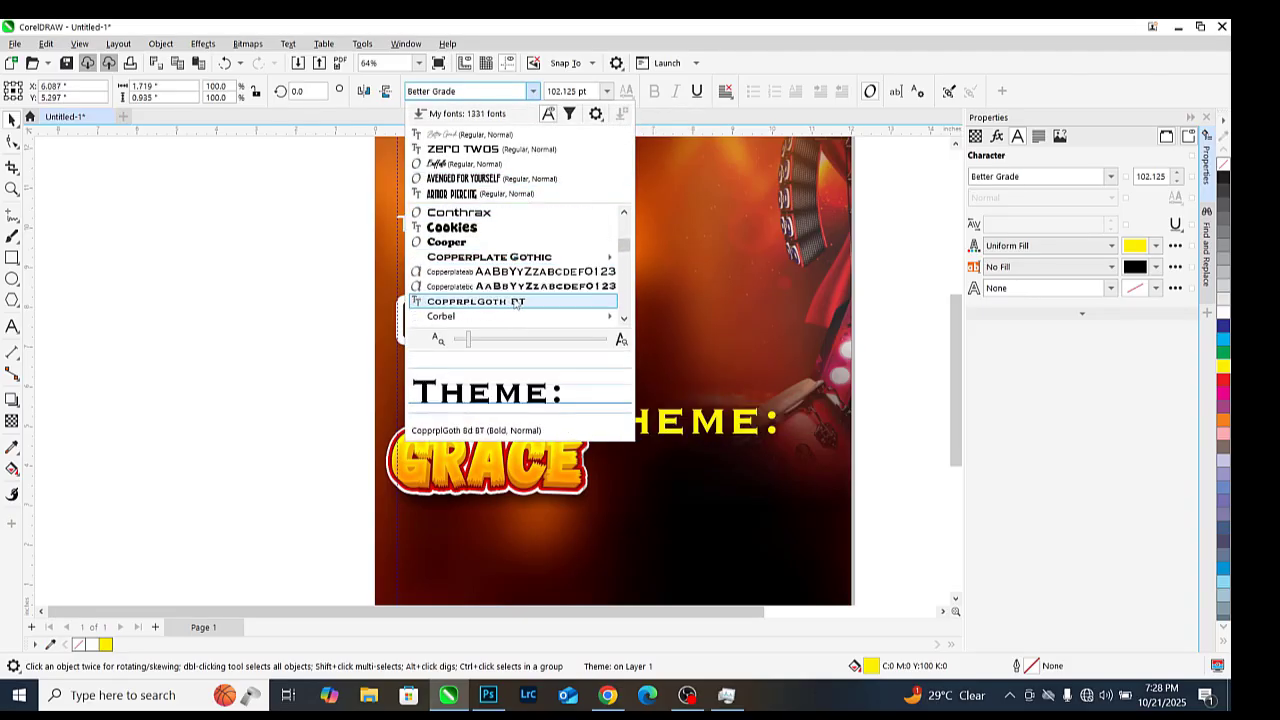
scroll(510, 305, down, 15)
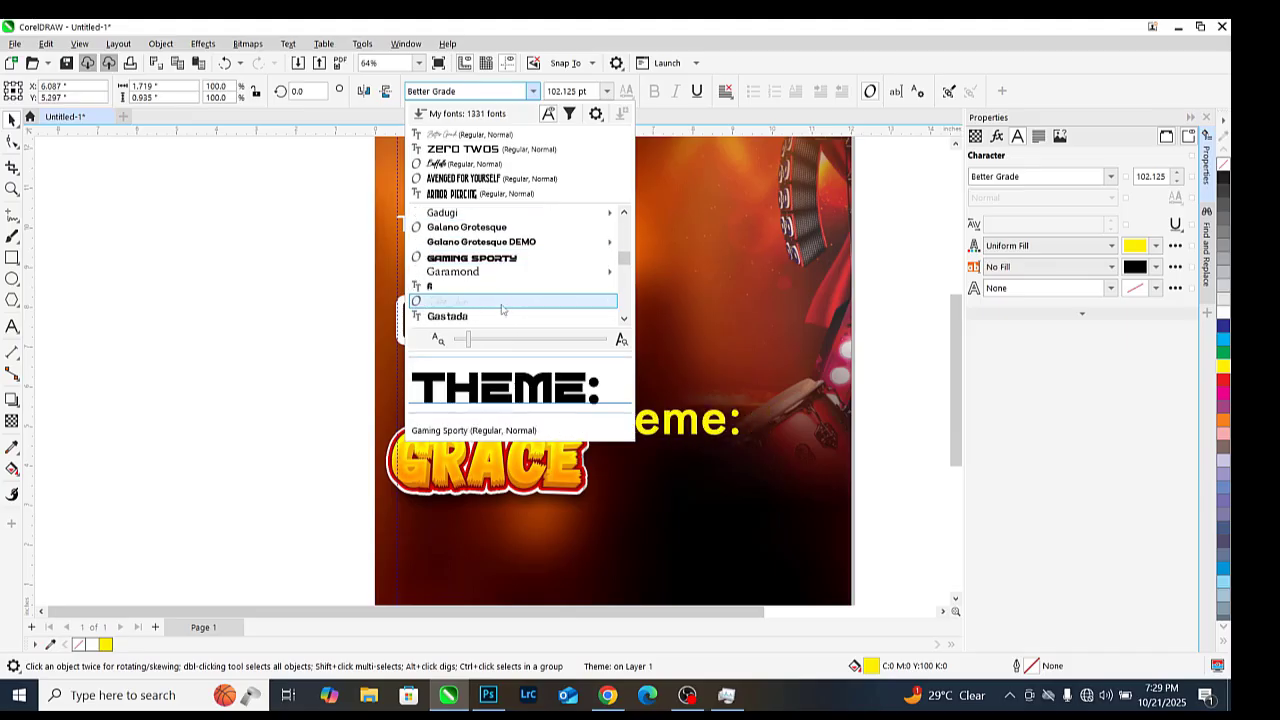
click(502, 308)
scroll(490, 362, up, 5)
key(shift+F3)
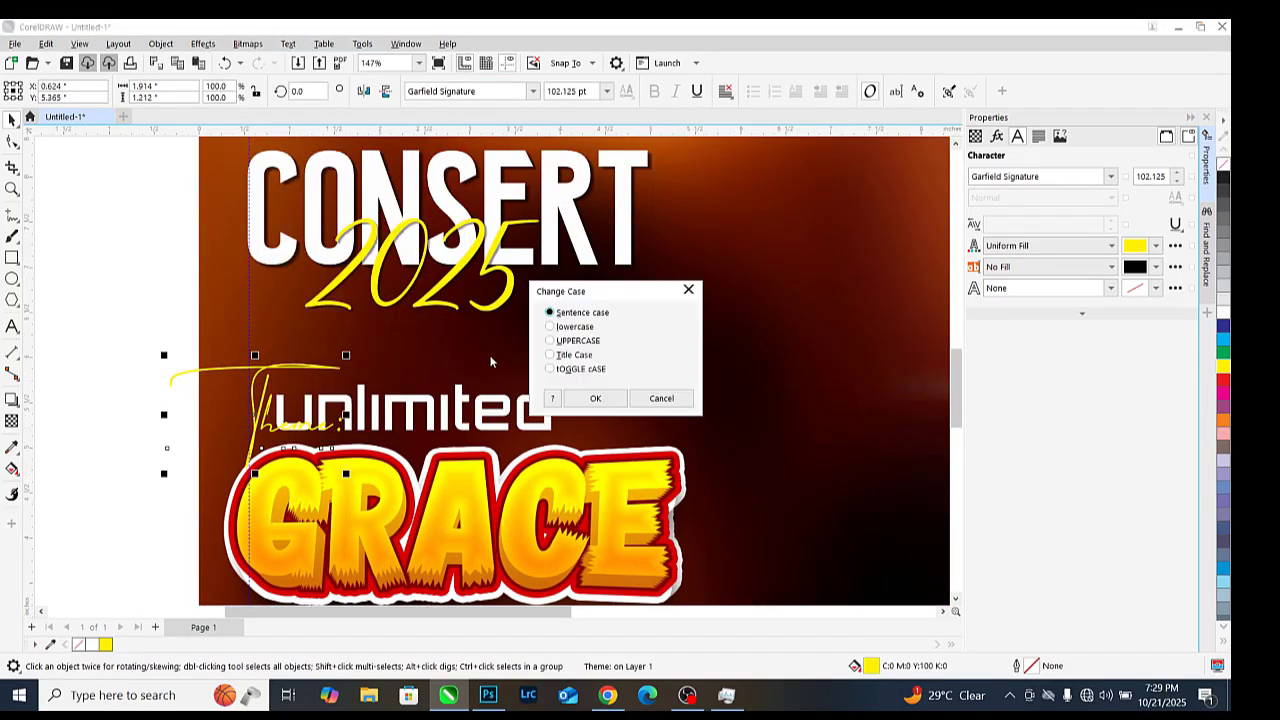
click(590, 399)
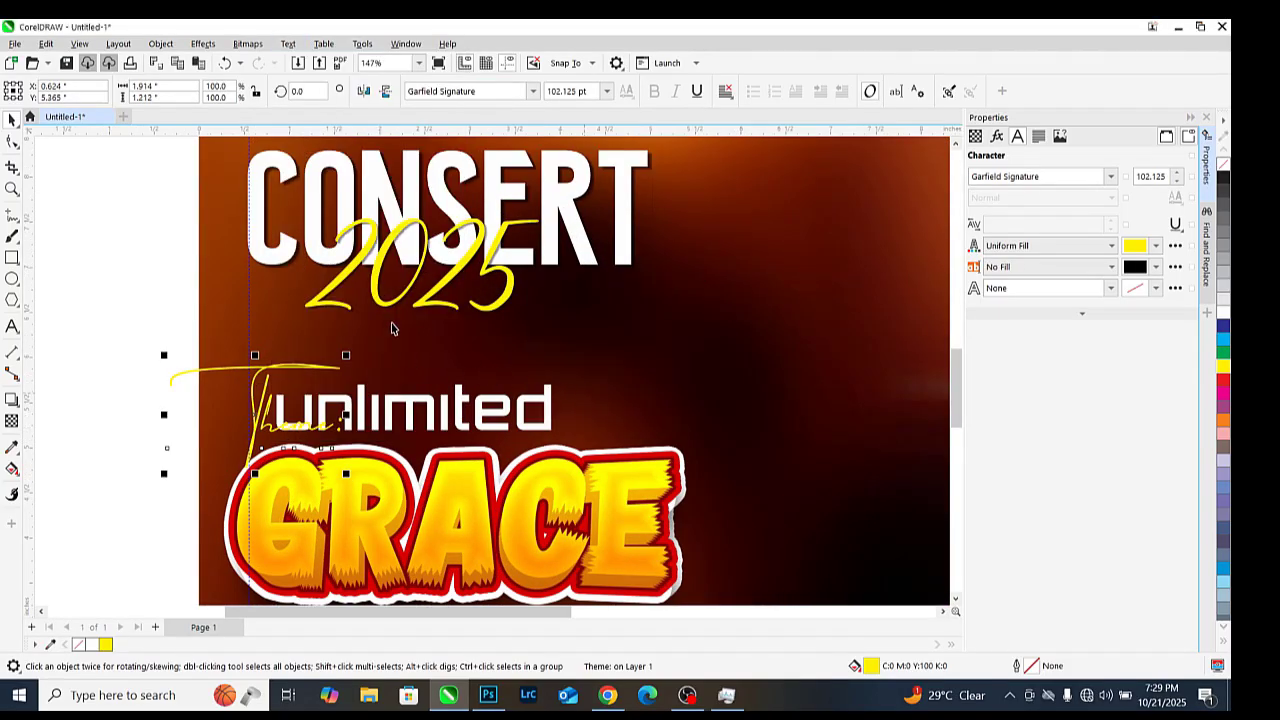
Shift 'unlimited' right and place 'Theme:' just left of it above GRACE
click(400, 421)
drag(398, 418, 494, 425)
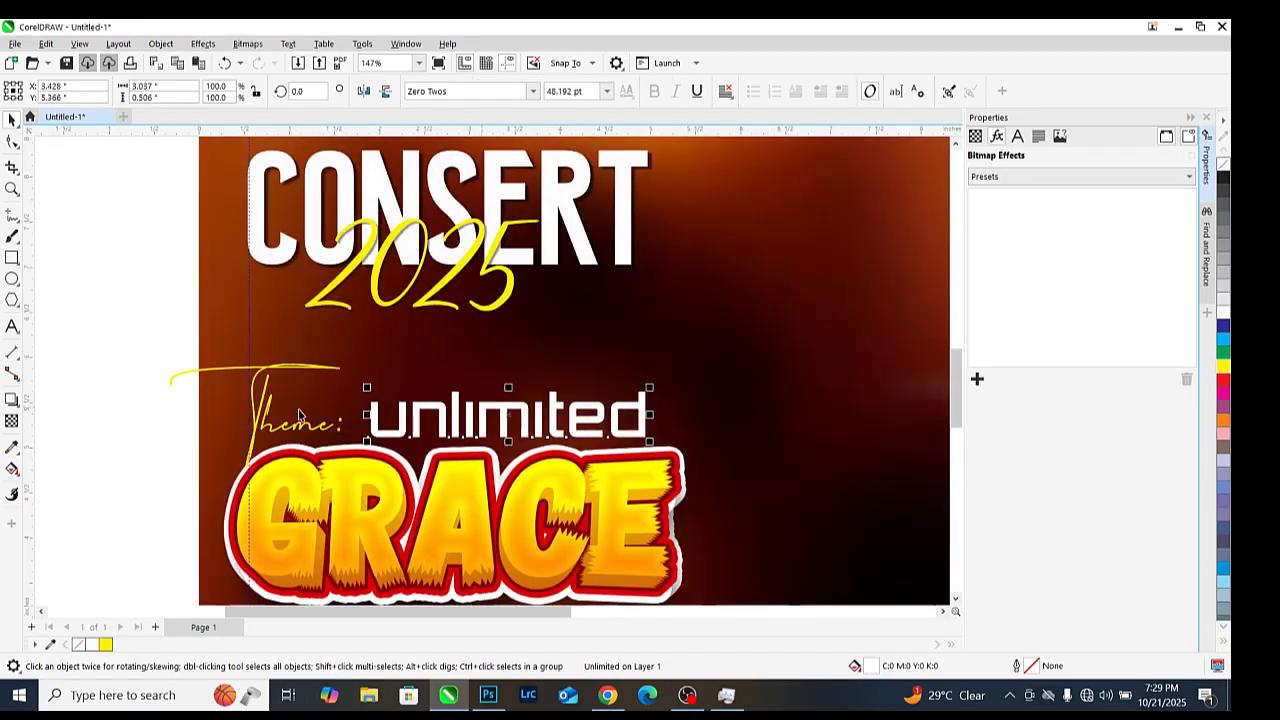
click(289, 437)
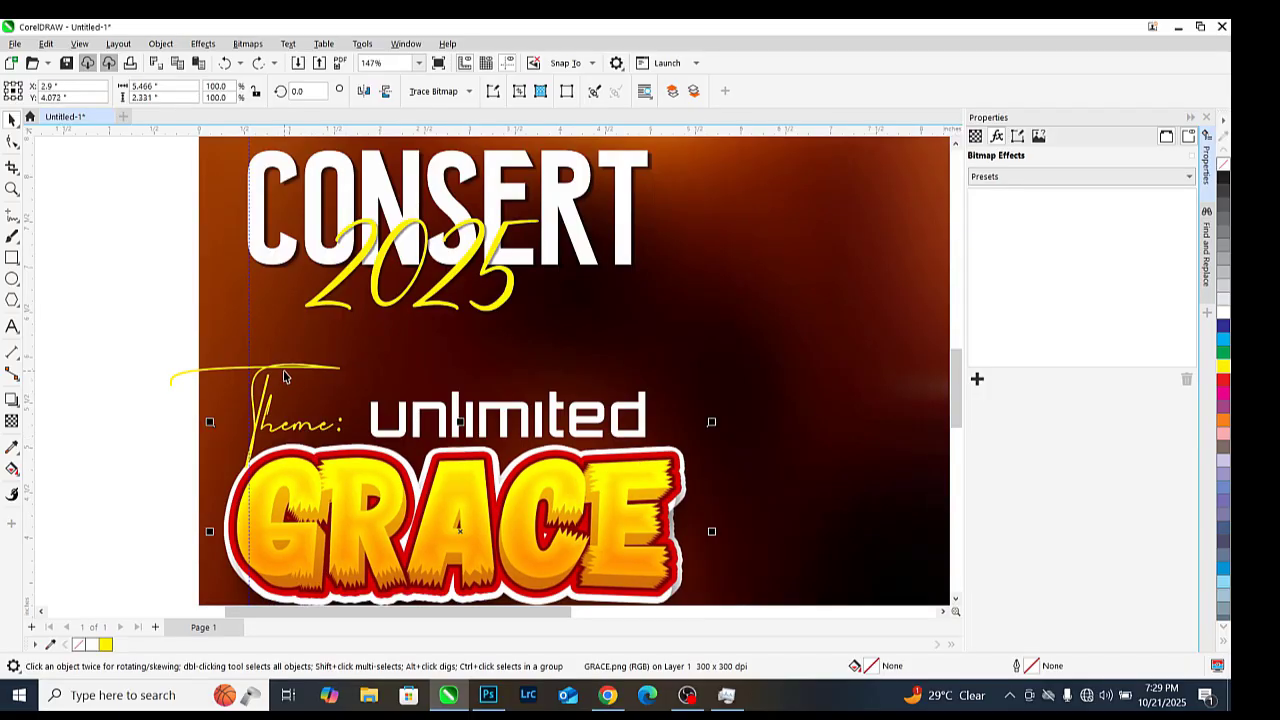
mouse_move(306, 372)
mouse_down()
mouse_move(318, 381)
mouse_move(321, 364)
mouse_up()
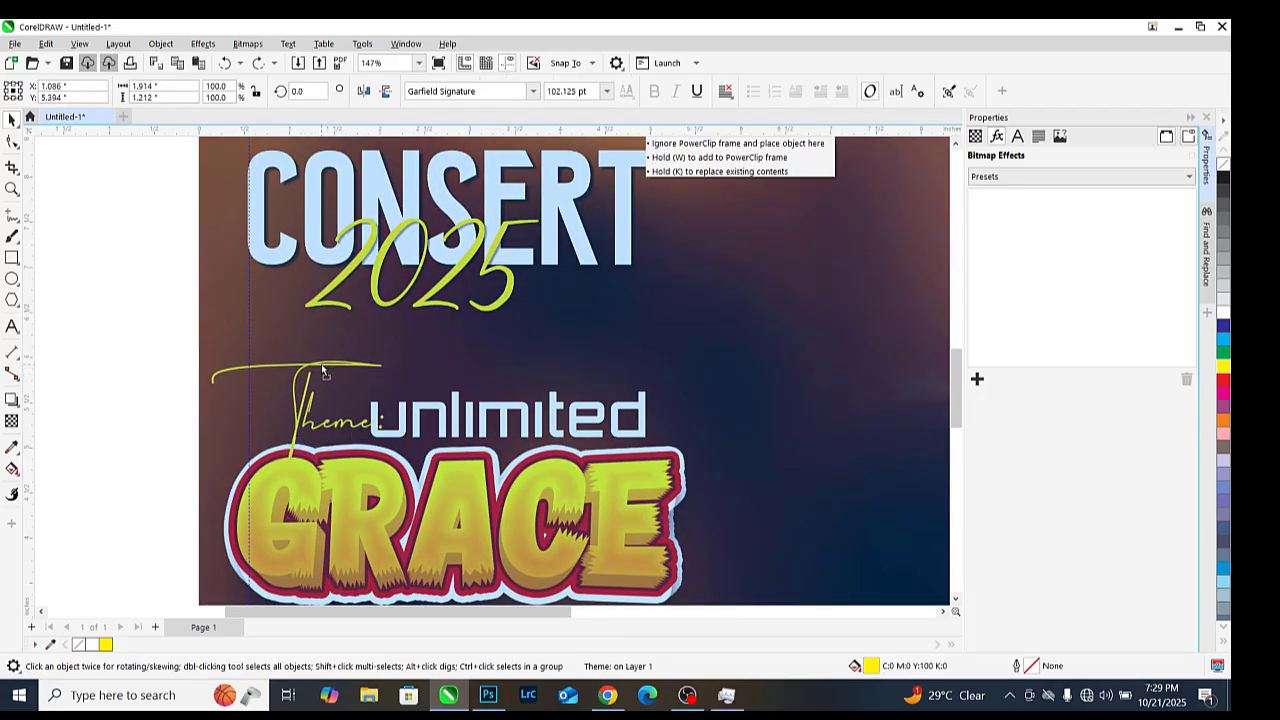
scroll(540, 425, down, 5)
Nudge the 'Theme:' text slightly down and left beside 'unlimited'
click(376, 374)
scroll(338, 325, down, 1)
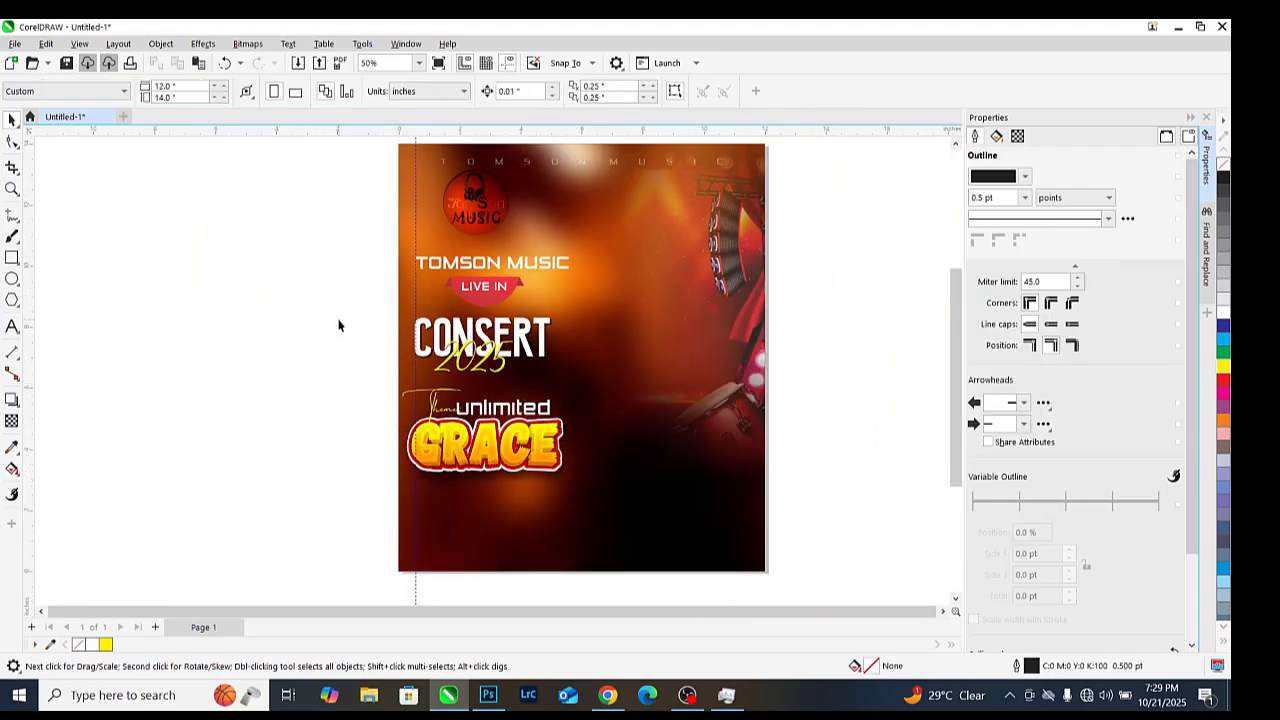
scroll(600, 438, up, 2)
click(385, 400)
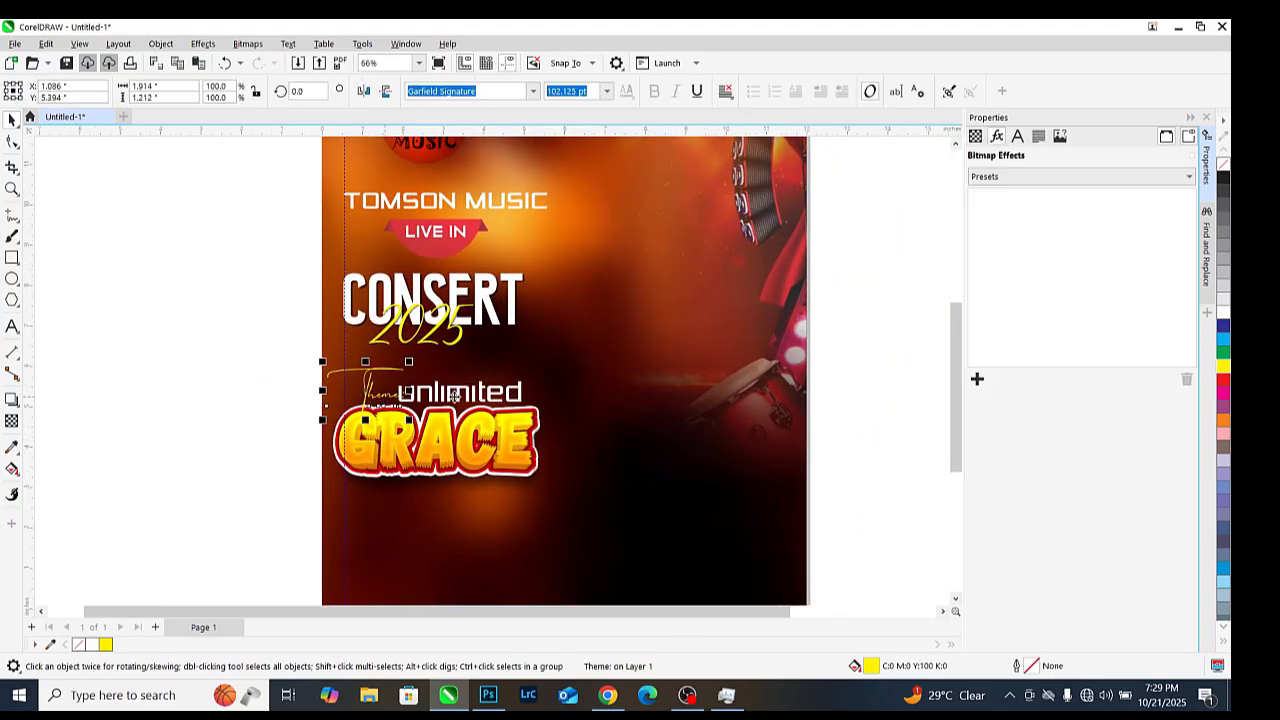
click(157, 380)
scroll(360, 395, up, 4)
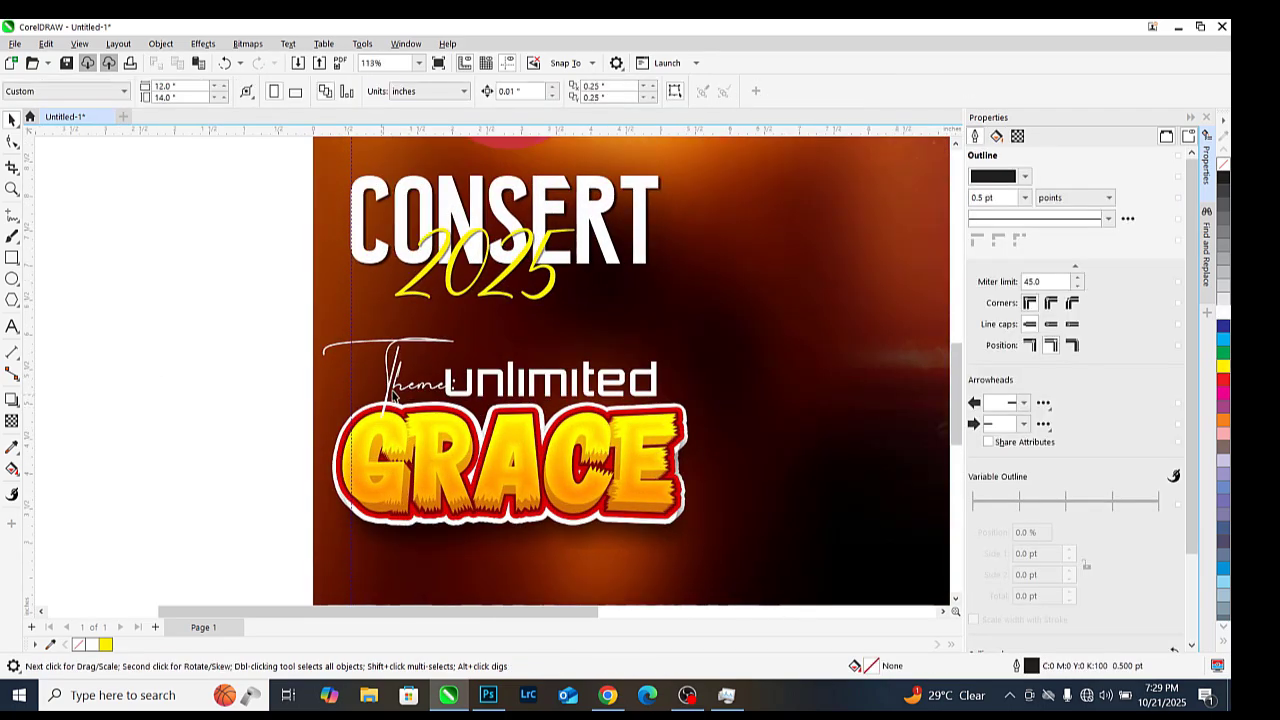
click(440, 368)
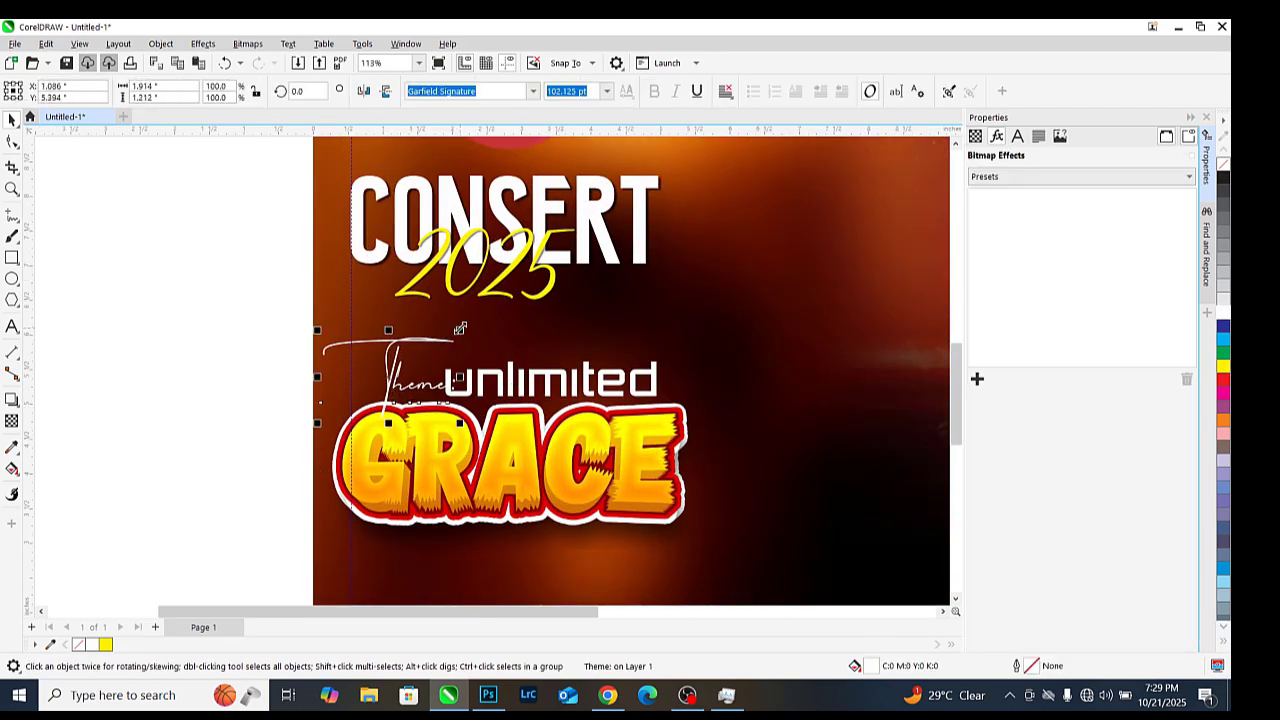
scroll(407, 410, up, 3)
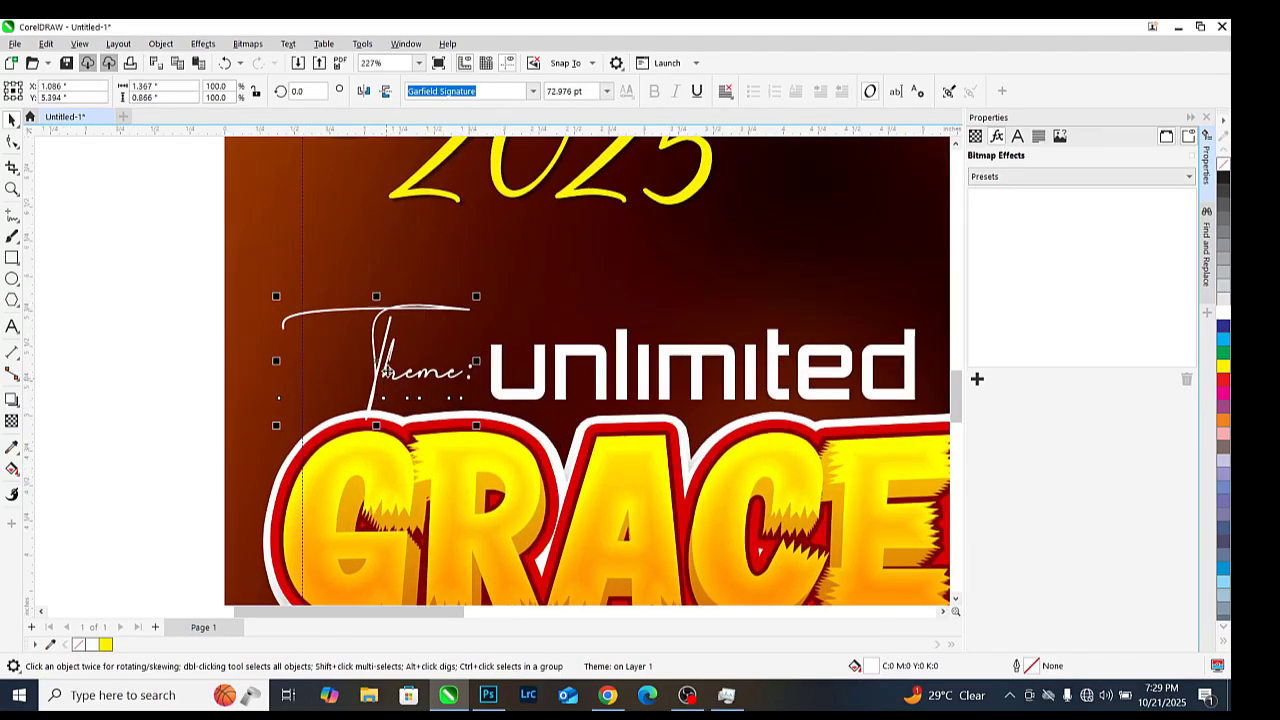
mouse_move(382, 390)
mouse_down()
mouse_move(357, 440)
mouse_move(365, 417)
mouse_up()
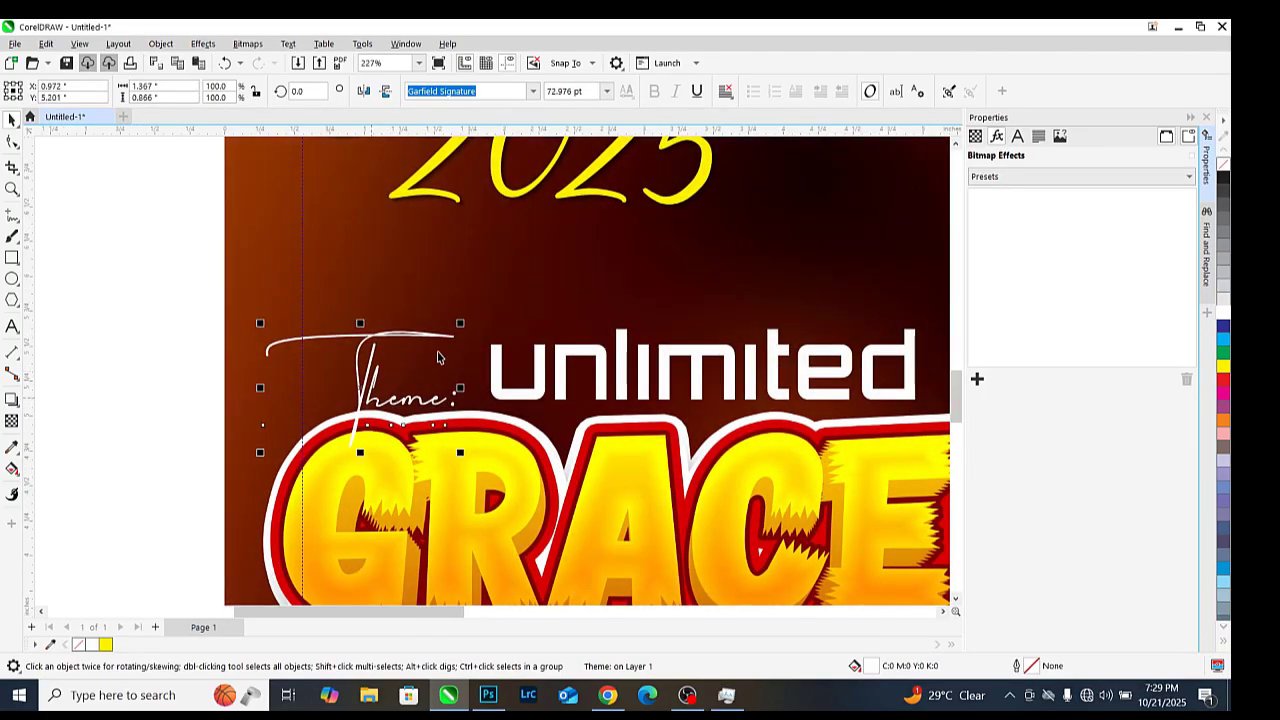
Enlarge the 'Theme:' text to about 83.9 pt
drag(462, 323, 474, 309)
scroll(612, 364, down, 4)
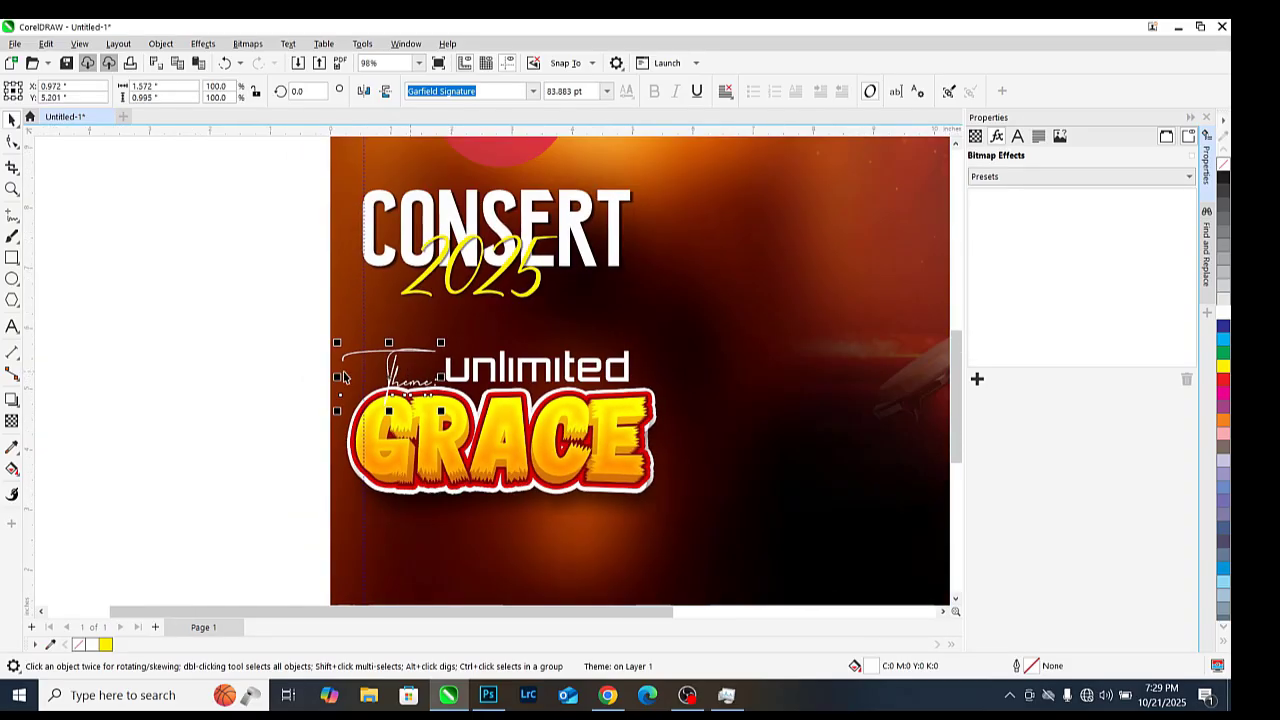
click(612, 364)
scroll(480, 362, down, 4)
scroll(507, 380, up, 3)
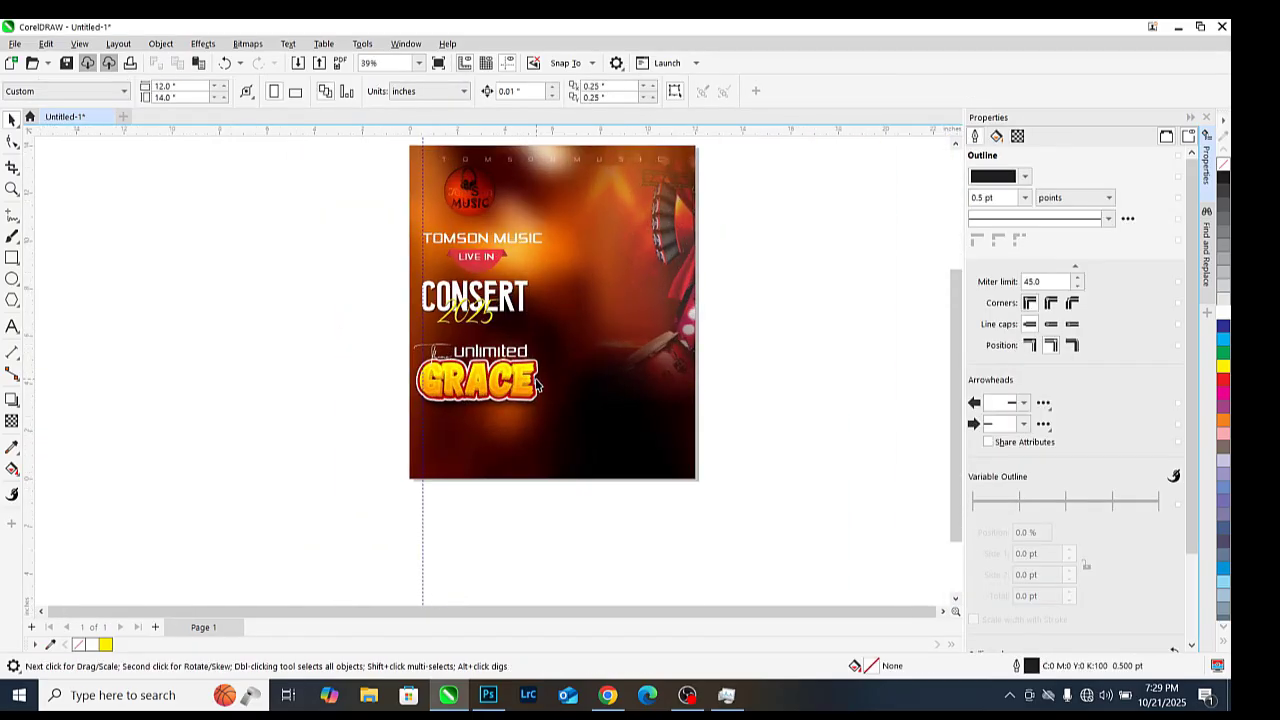
scroll(428, 382, down, 2)
scroll(481, 285, up, 2)
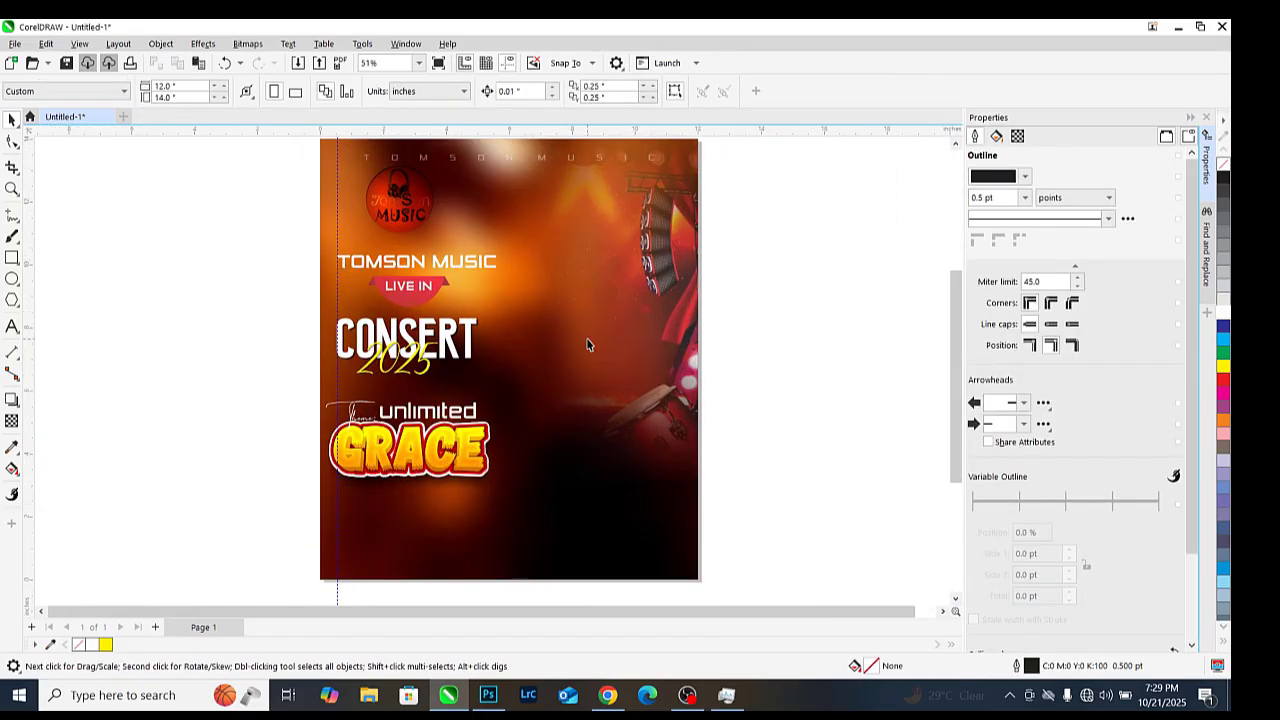
scroll(540, 345, down, 2)
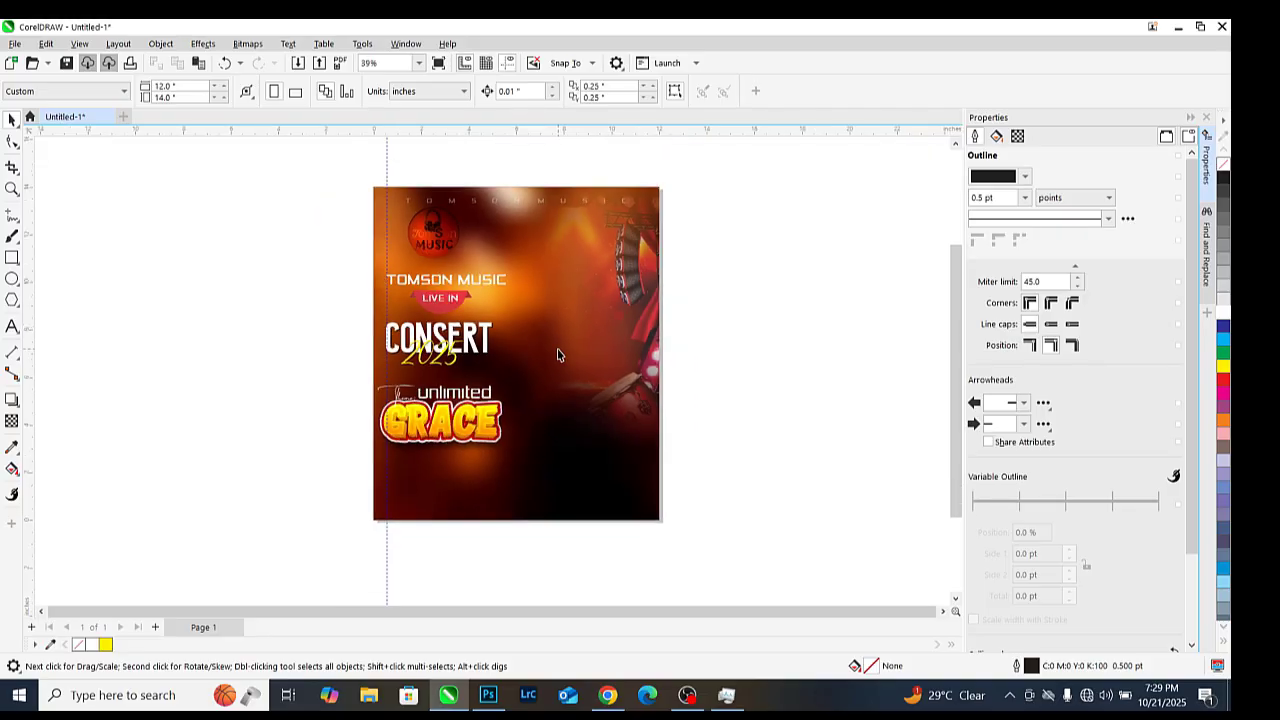
key(ctrl+i)
Import the portrait of the man in a white robe and size it on the flyer's right side
double_click(1086, 240)
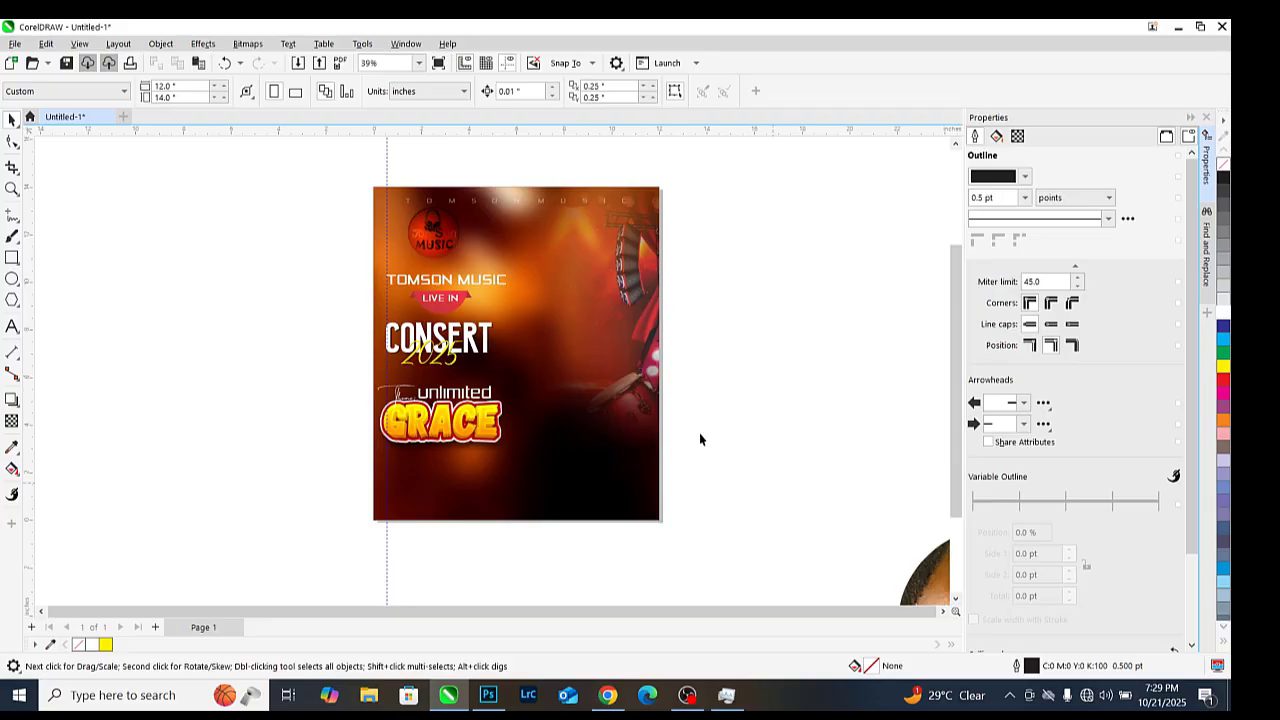
scroll(700, 438, down, 1)
drag(670, 432, 656, 422)
scroll(660, 400, up, 2)
drag(705, 470, 608, 387)
scroll(608, 387, down, 2)
drag(916, 239, 818, 366)
scroll(669, 425, up, 2)
drag(610, 476, 579, 360)
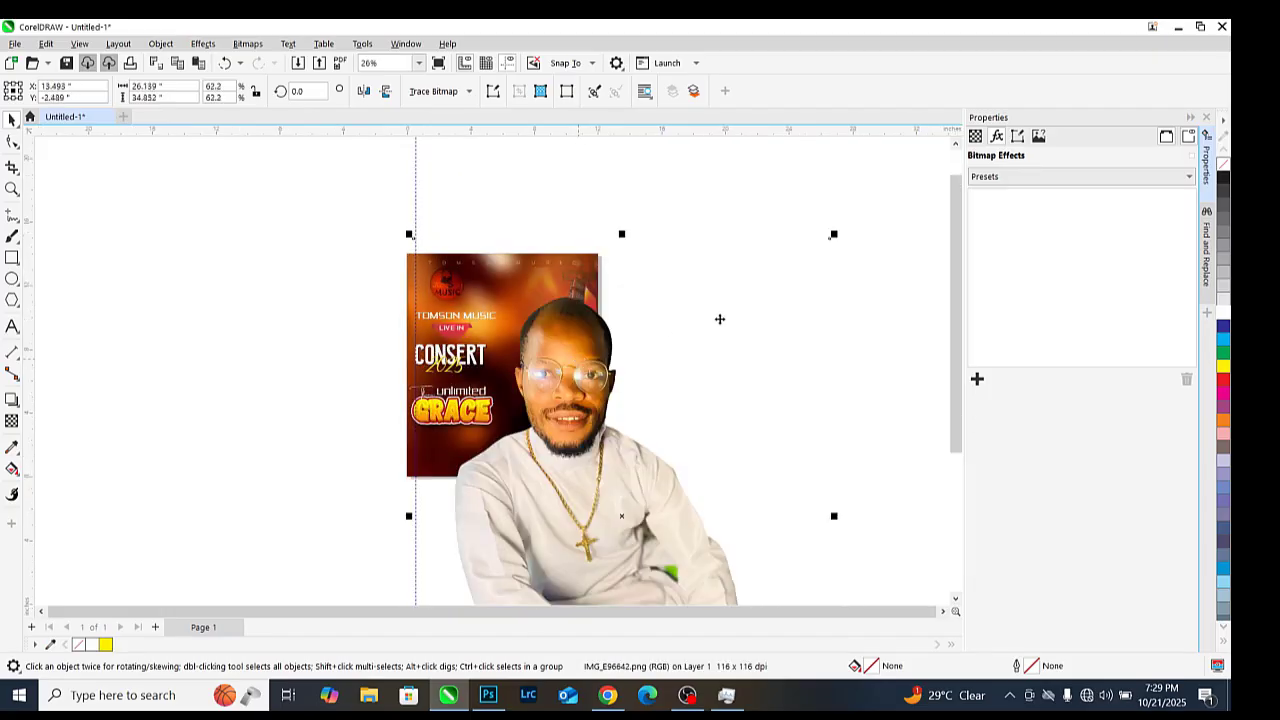
click(840, 238)
drag(834, 234, 689, 429)
drag(608, 514, 549, 428)
scroll(549, 428, up, 2)
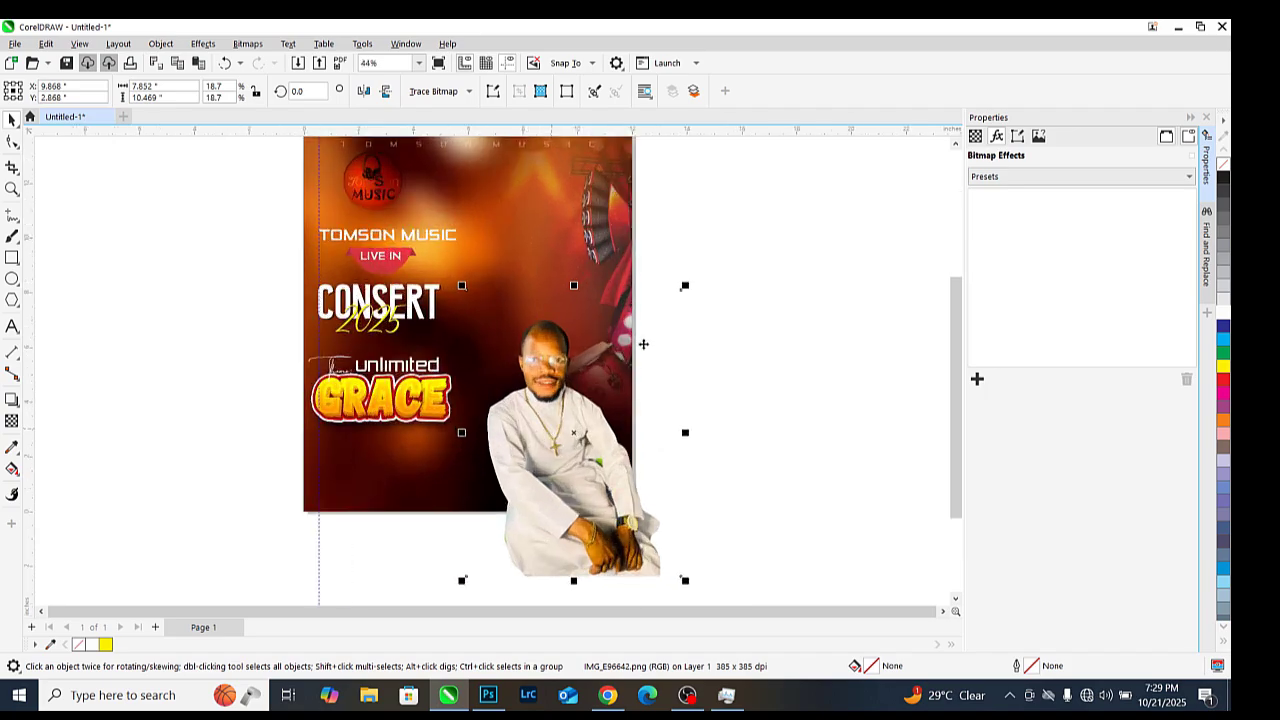
drag(684, 288, 771, 166)
drag(530, 438, 559, 424)
scroll(536, 424, down, 1)
scroll(536, 424, down, 1)
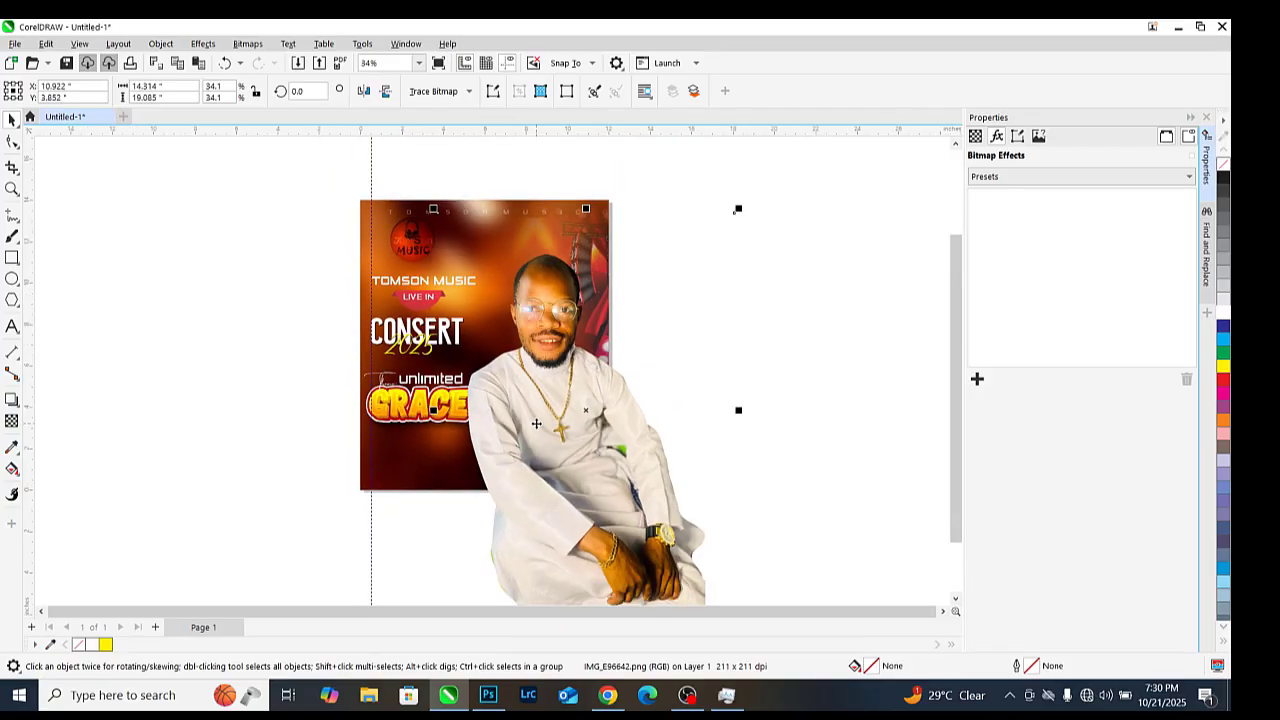
PowerClip the portrait inside the flyer background
right_click(537, 424)
click(608, 457)
click(365, 225)
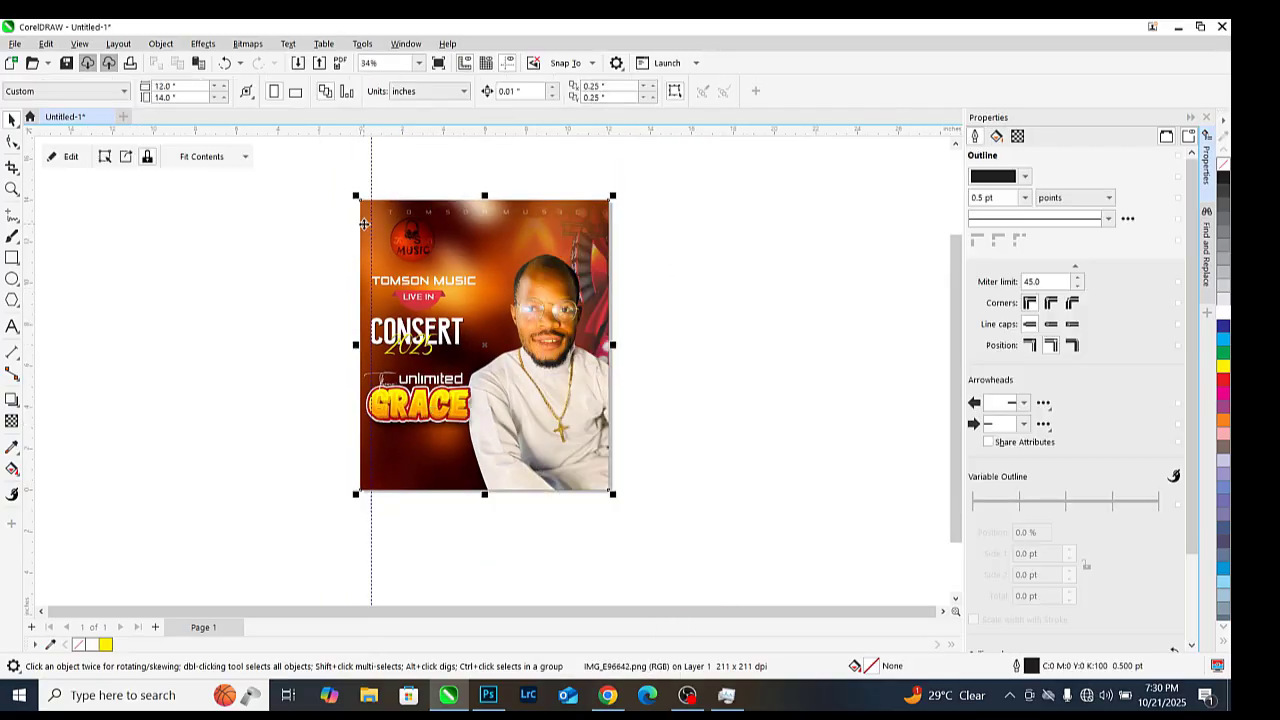
scroll(406, 368, up, 1)
scroll(406, 368, up, 1)
scroll(406, 368, down, 1)
scroll(520, 448, down, 2)
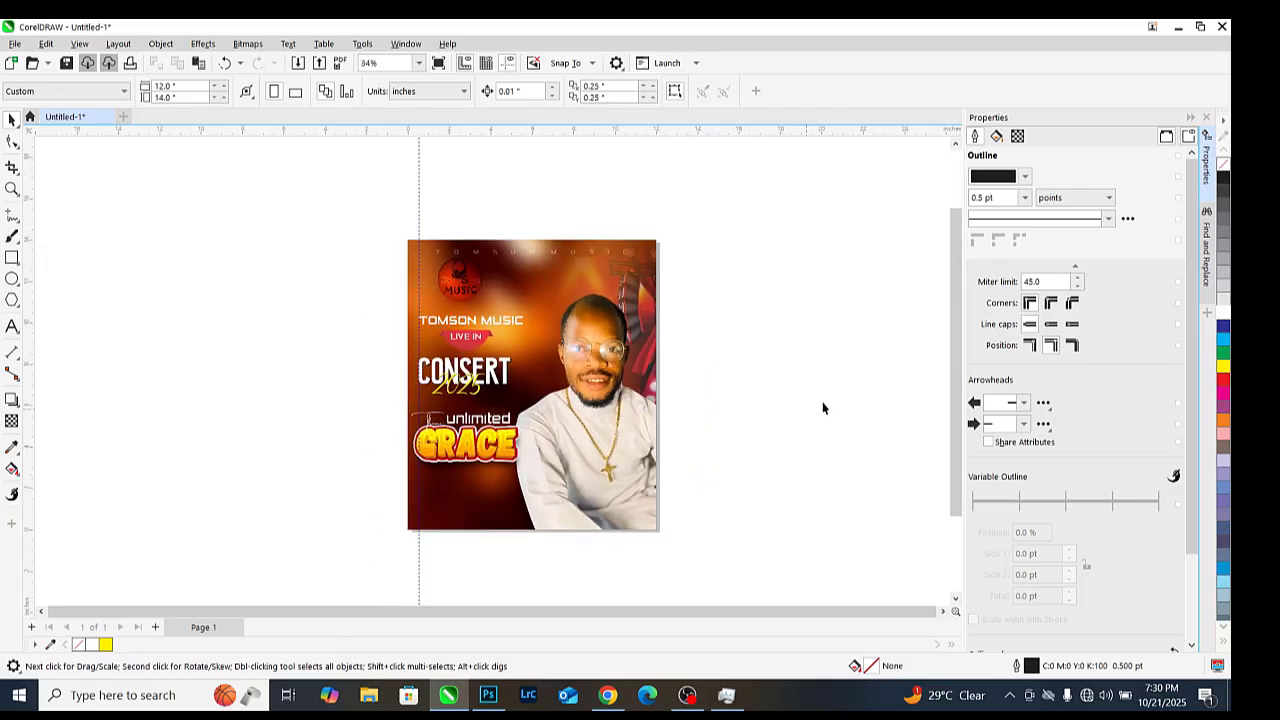
scroll(543, 364, up, 1)
scroll(303, 277, up, 1)
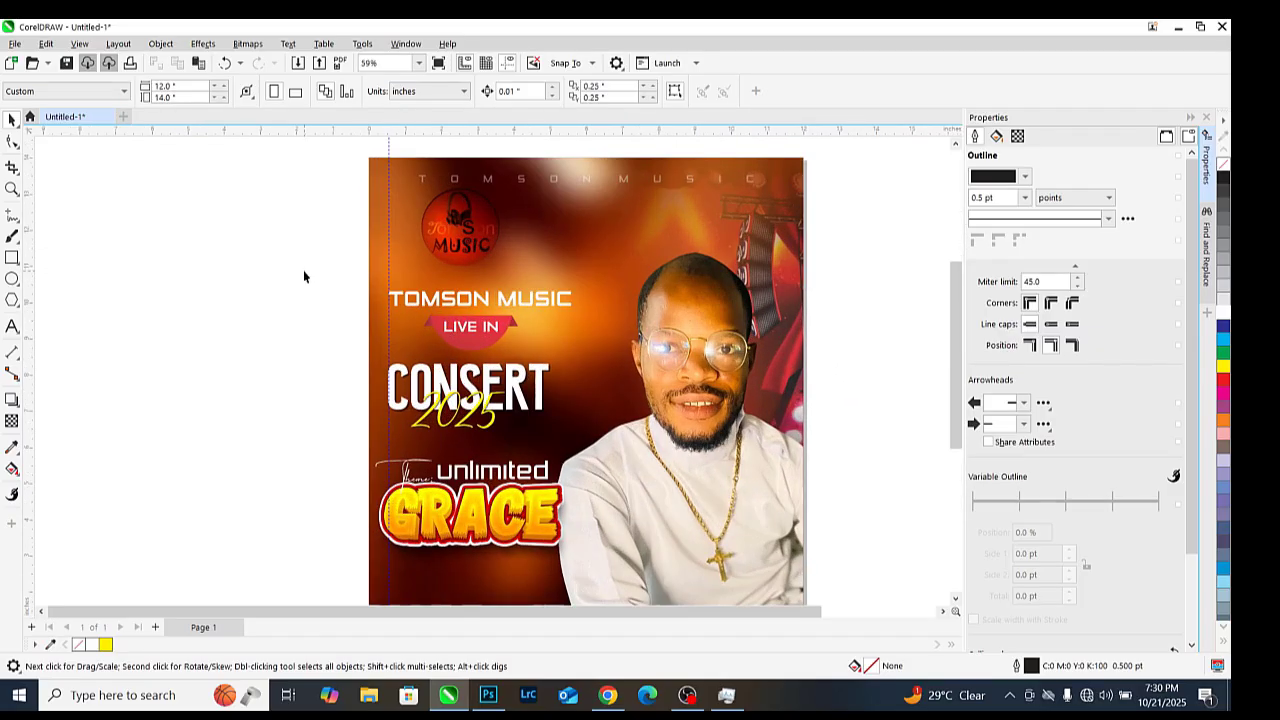
scroll(495, 410, down, 1)
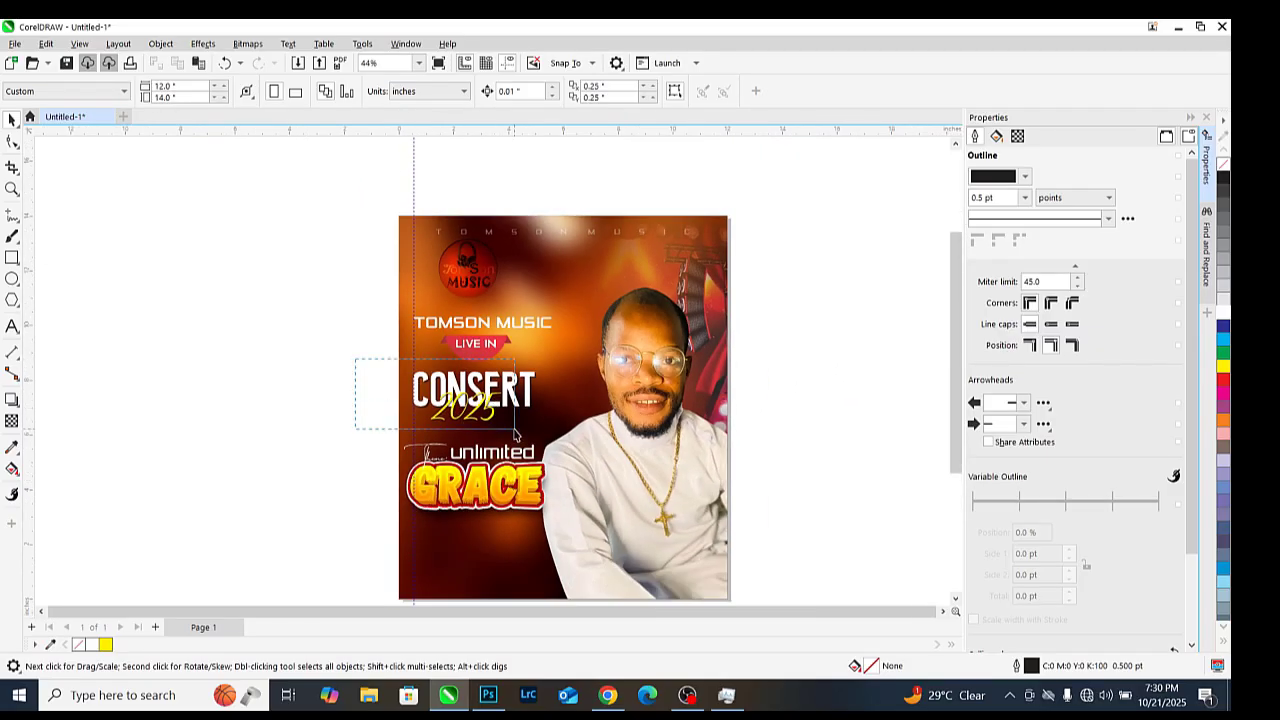
Scale the headline text up to 107.7%
drag(576, 540, 569, 535)
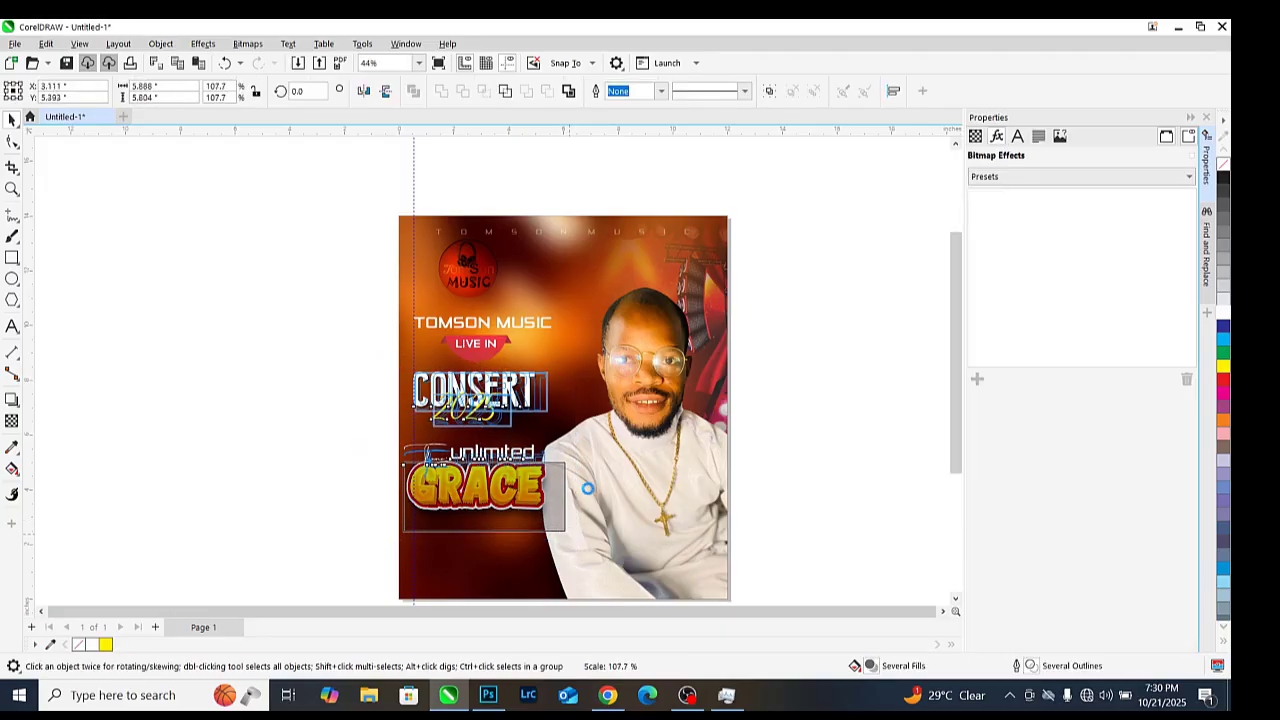
scroll(597, 480, down, 1)
scroll(637, 492, up, 2)
scroll(531, 470, down, 1)
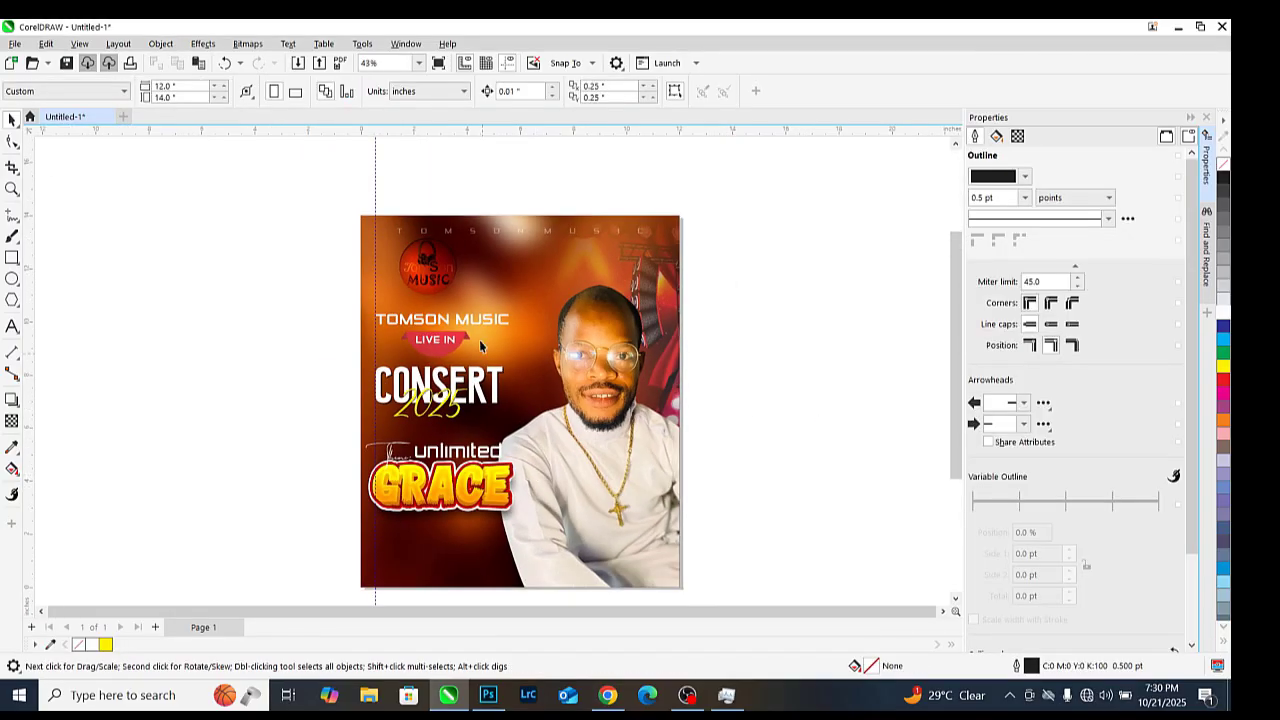
click(432, 317)
click(321, 311)
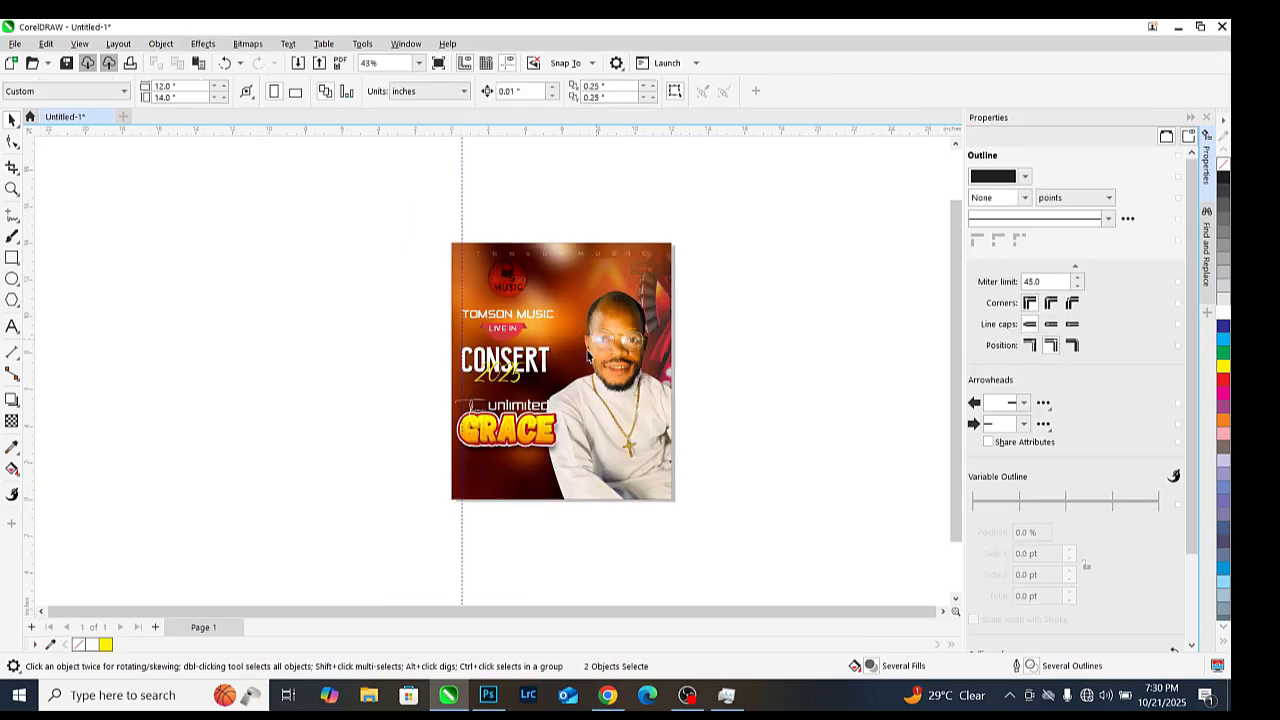
scroll(404, 437, up, 3)
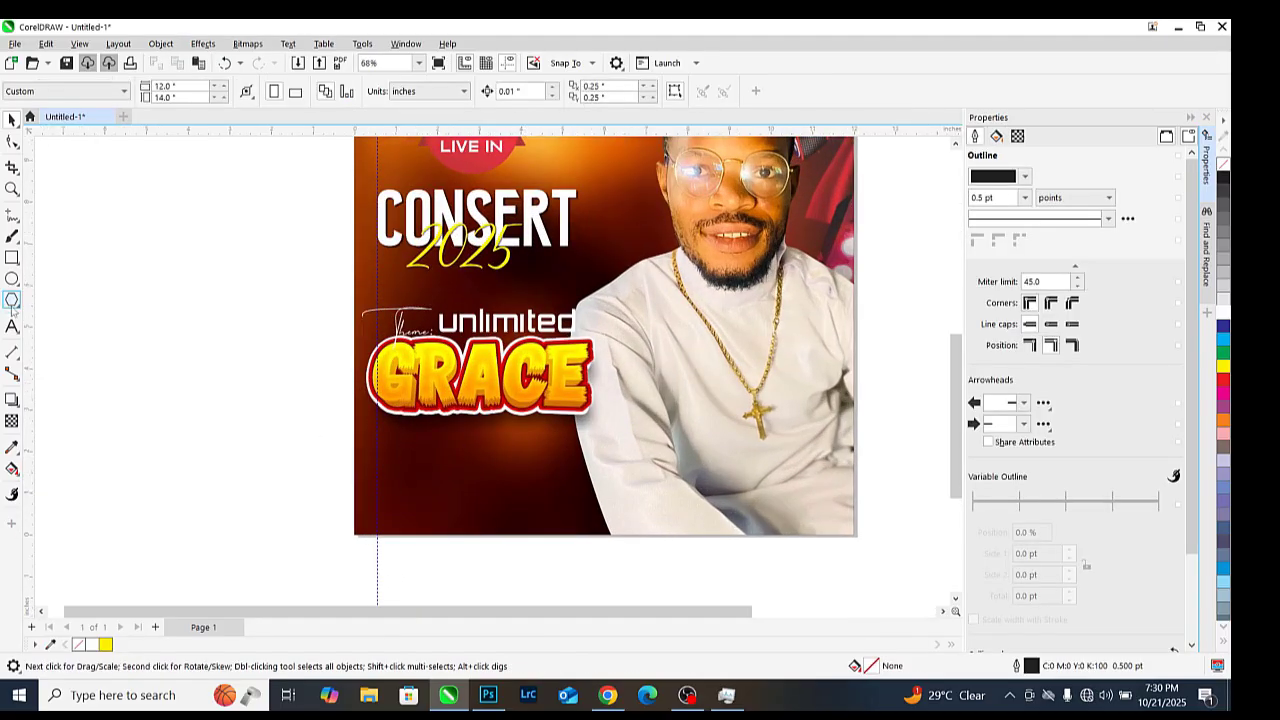
scroll(466, 452, up, 2)
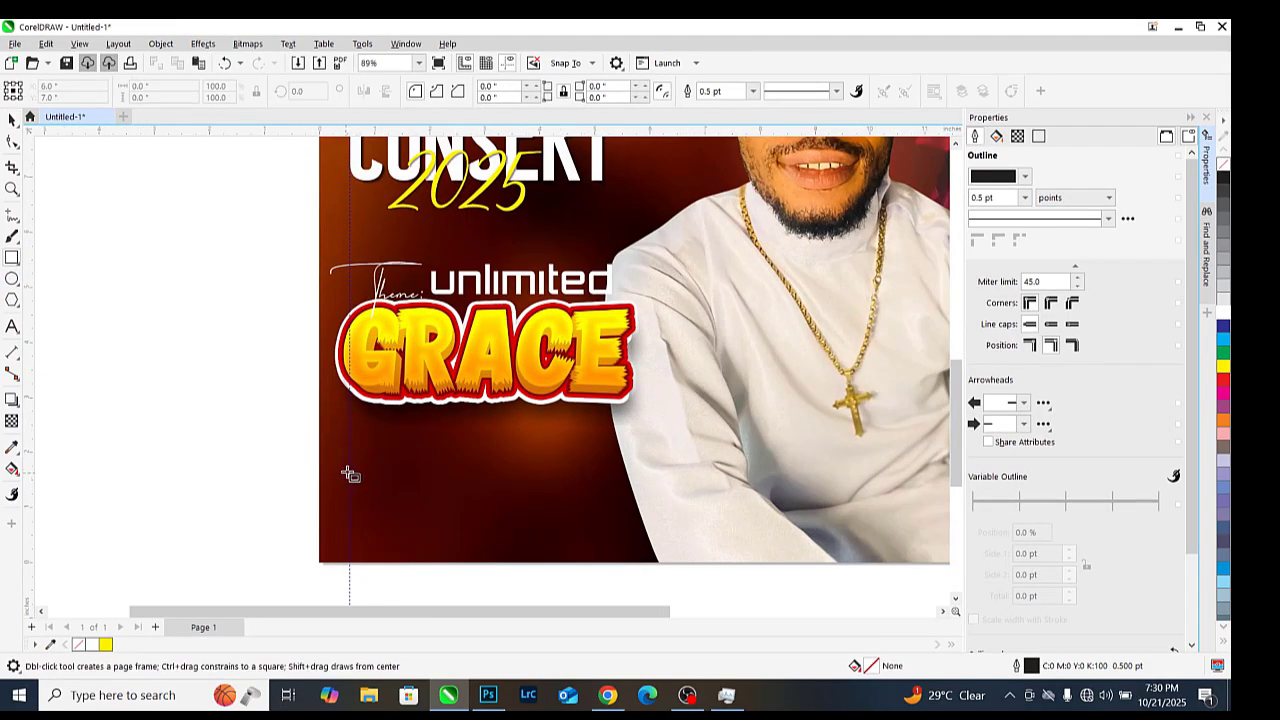
Draw a white, outline-free bar below GRACE and start a text line beneath it
mouse_move(345, 463)
mouse_down()
mouse_move(486, 520)
mouse_move(617, 529)
mouse_move(658, 515)
mouse_up()
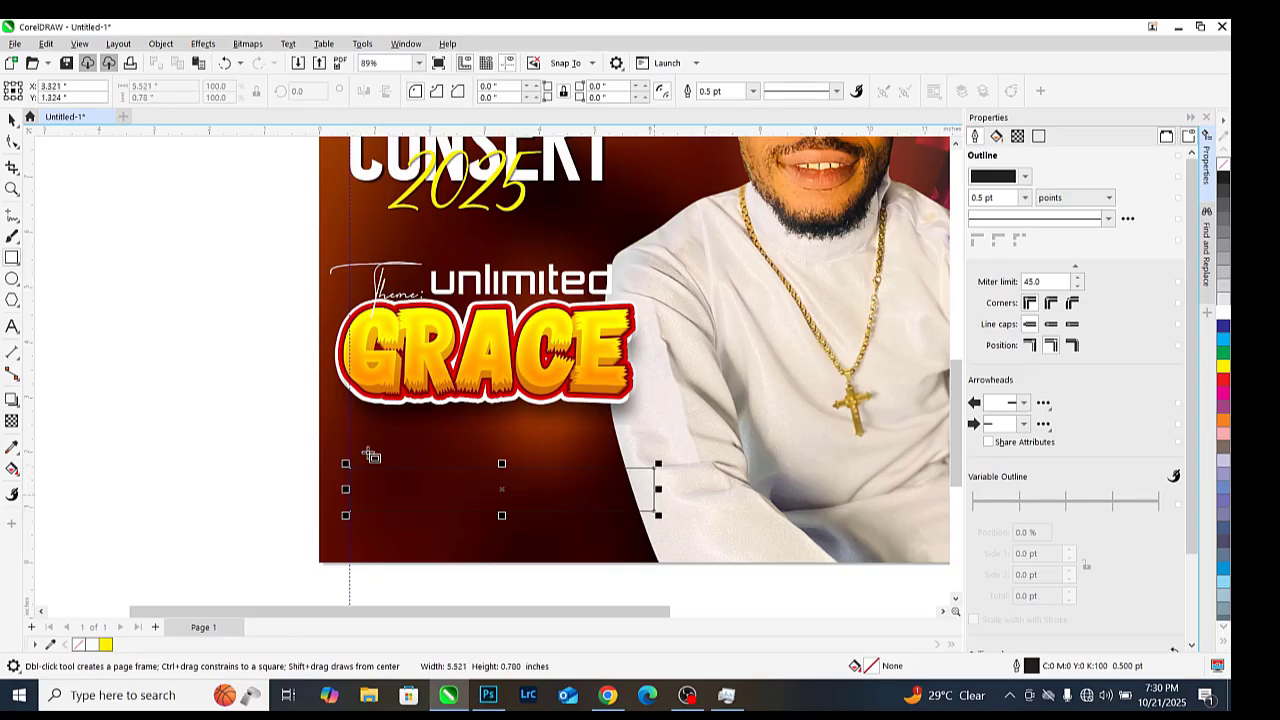
click(1223, 312)
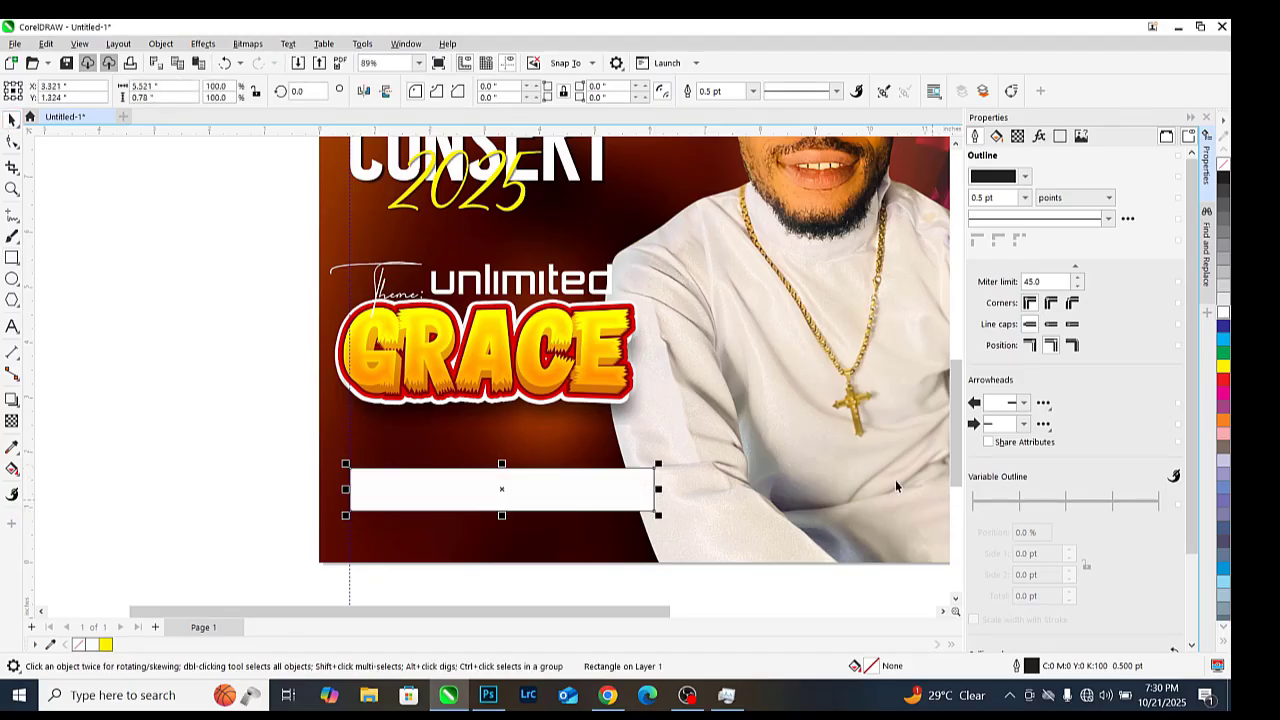
scroll(630, 520, up, 2)
right_click(1223, 163)
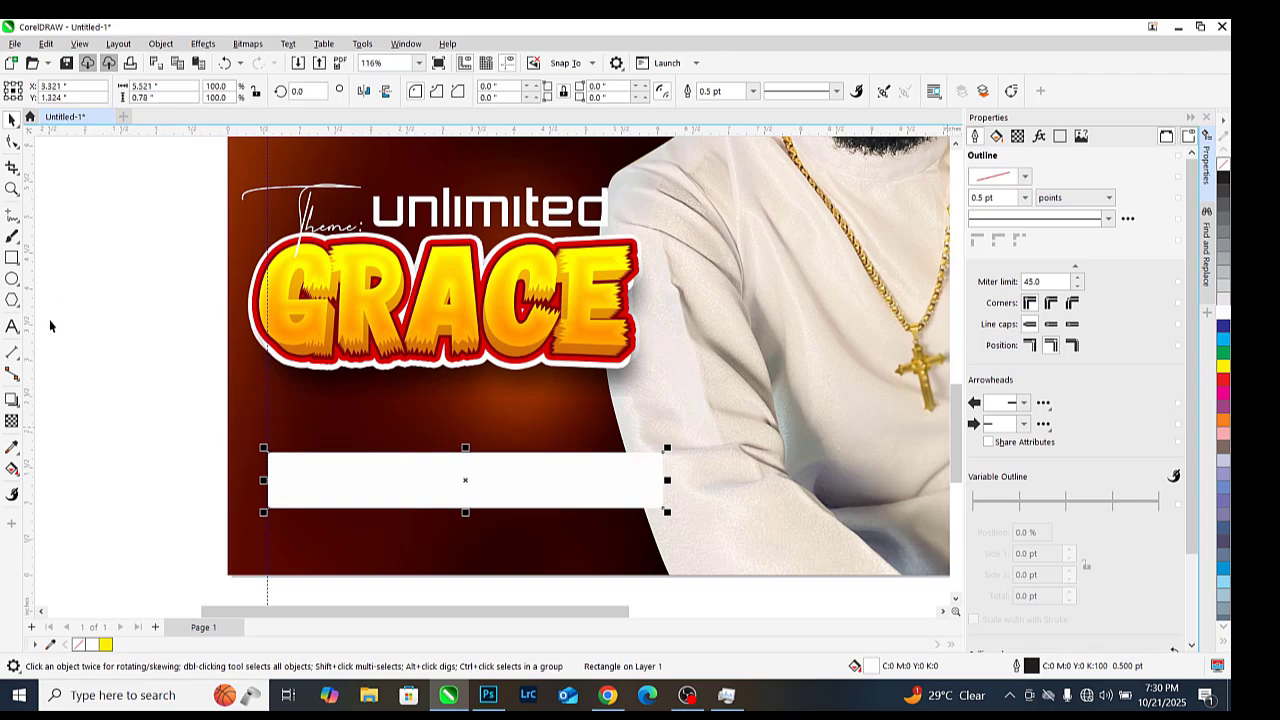
click(334, 534)
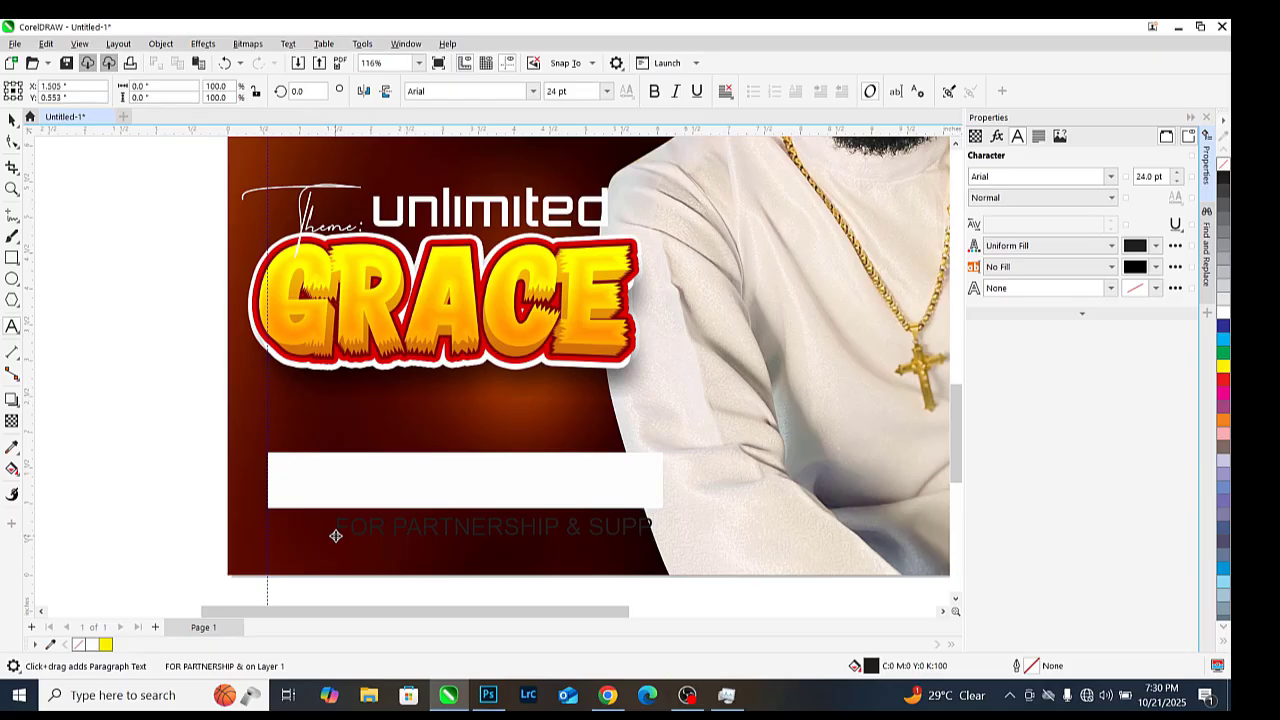
Make the partnership text red Montserrat, move it into the white bar, and shrink it
click(334, 536)
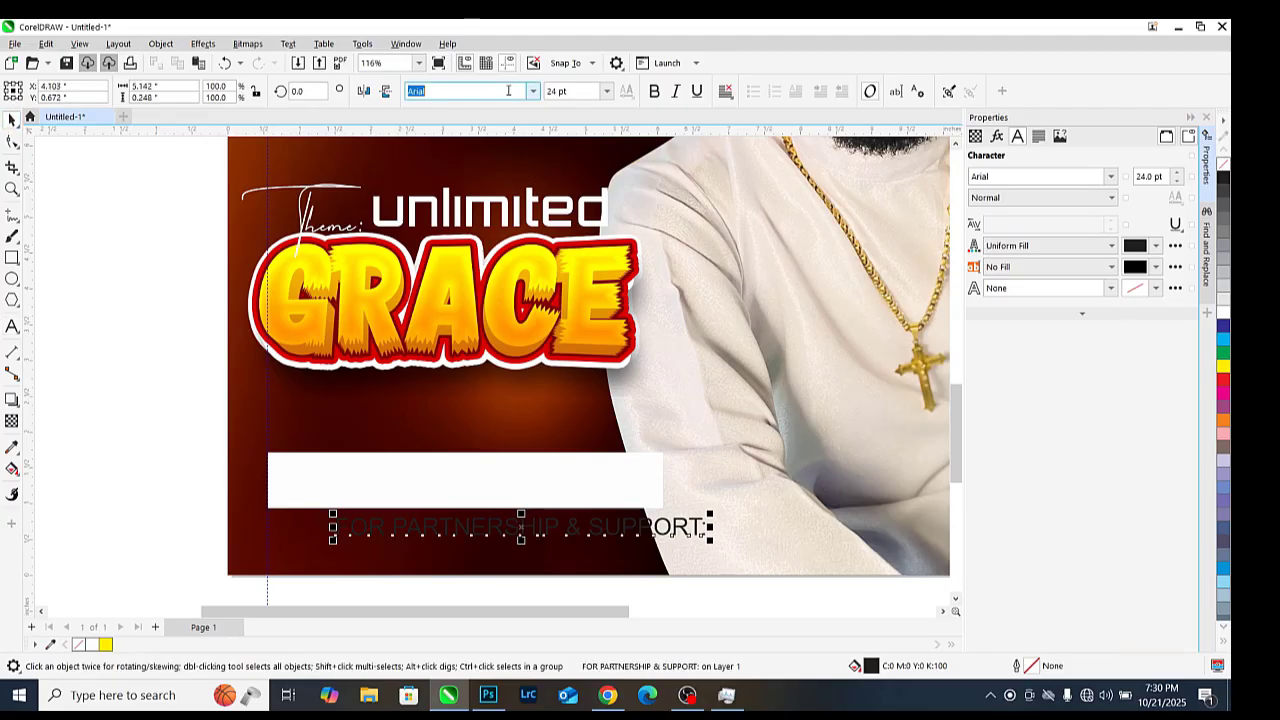
text(Montserrat)
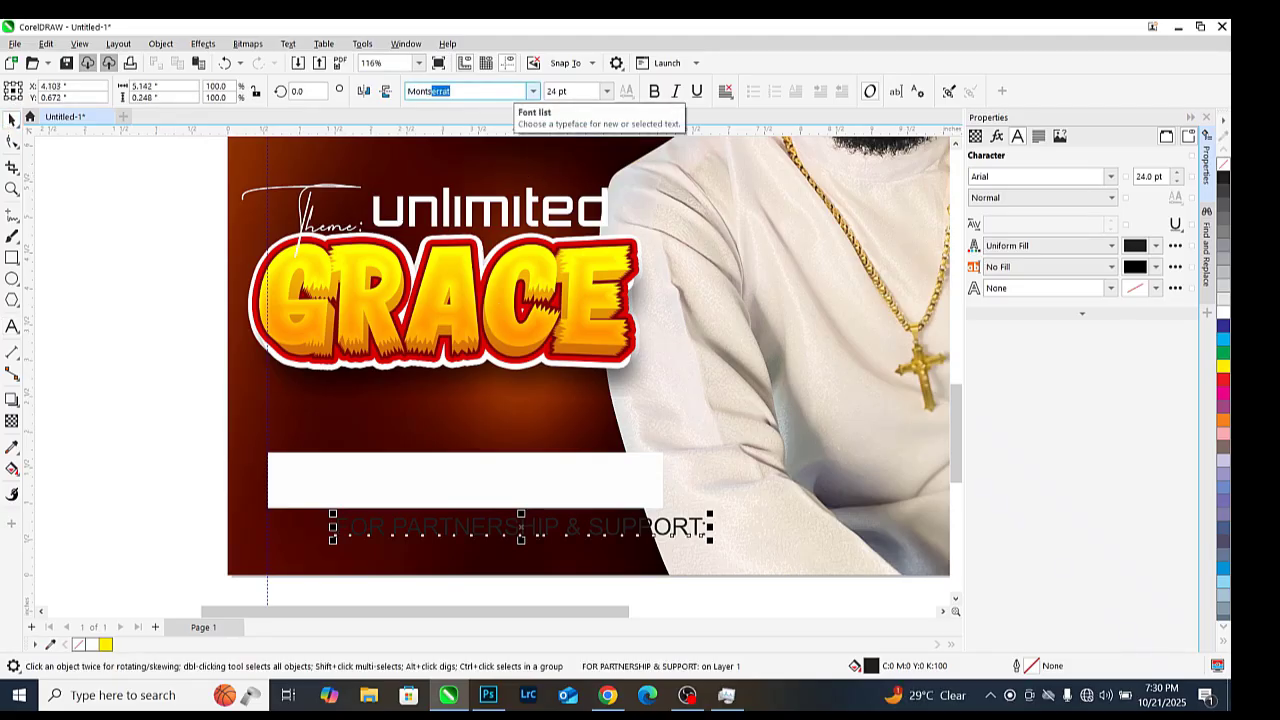
key(Return)
drag(504, 531, 446, 477)
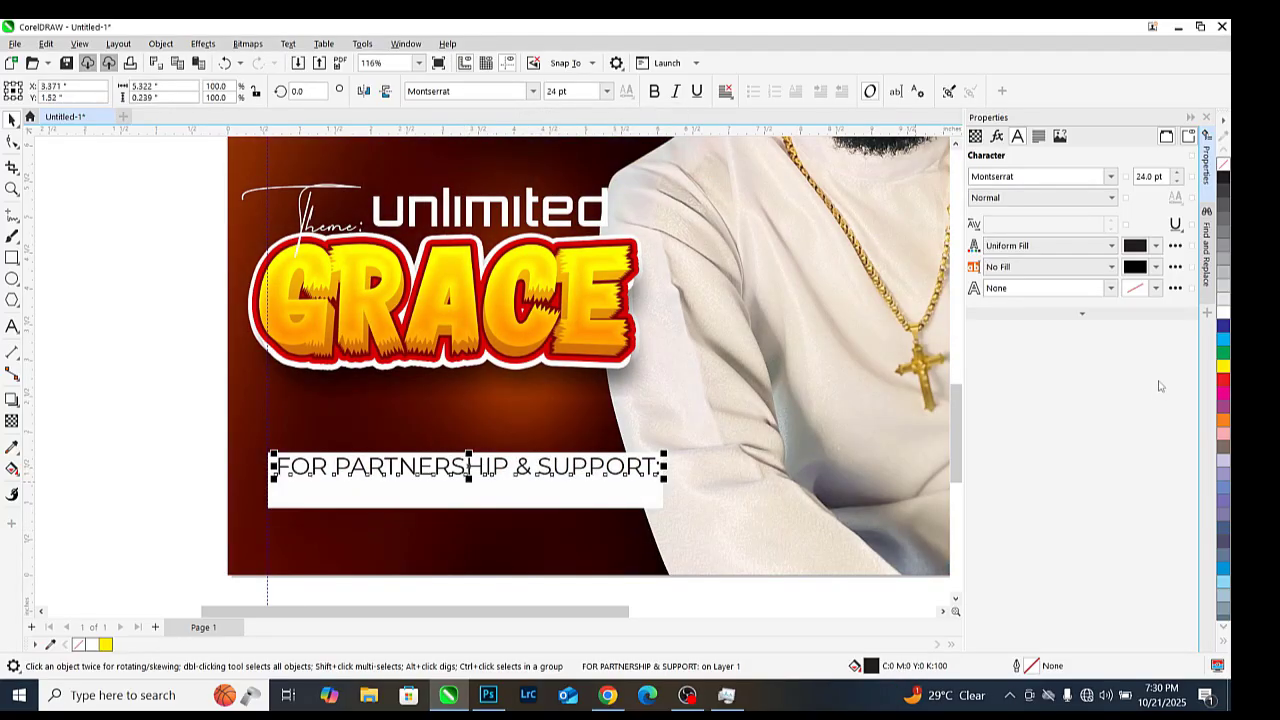
click(1219, 378)
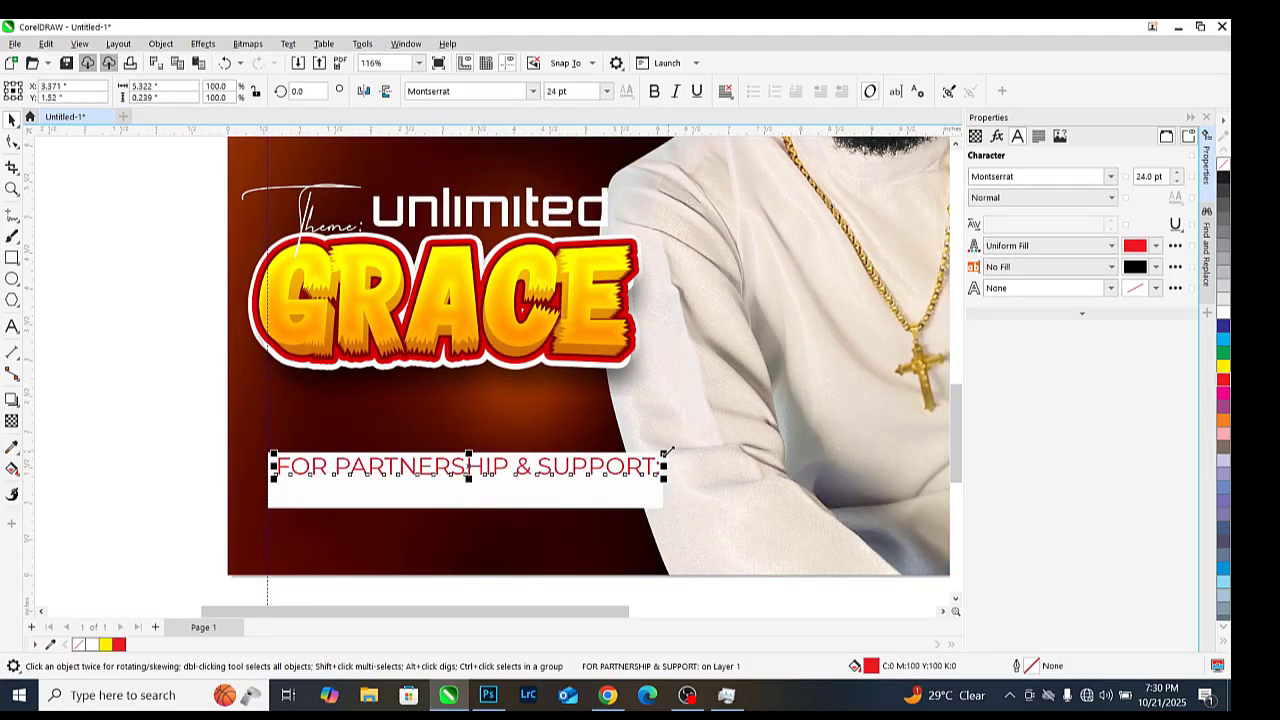
drag(664, 455, 514, 423)
scroll(452, 462, up, 1)
scroll(452, 462, up, 1)
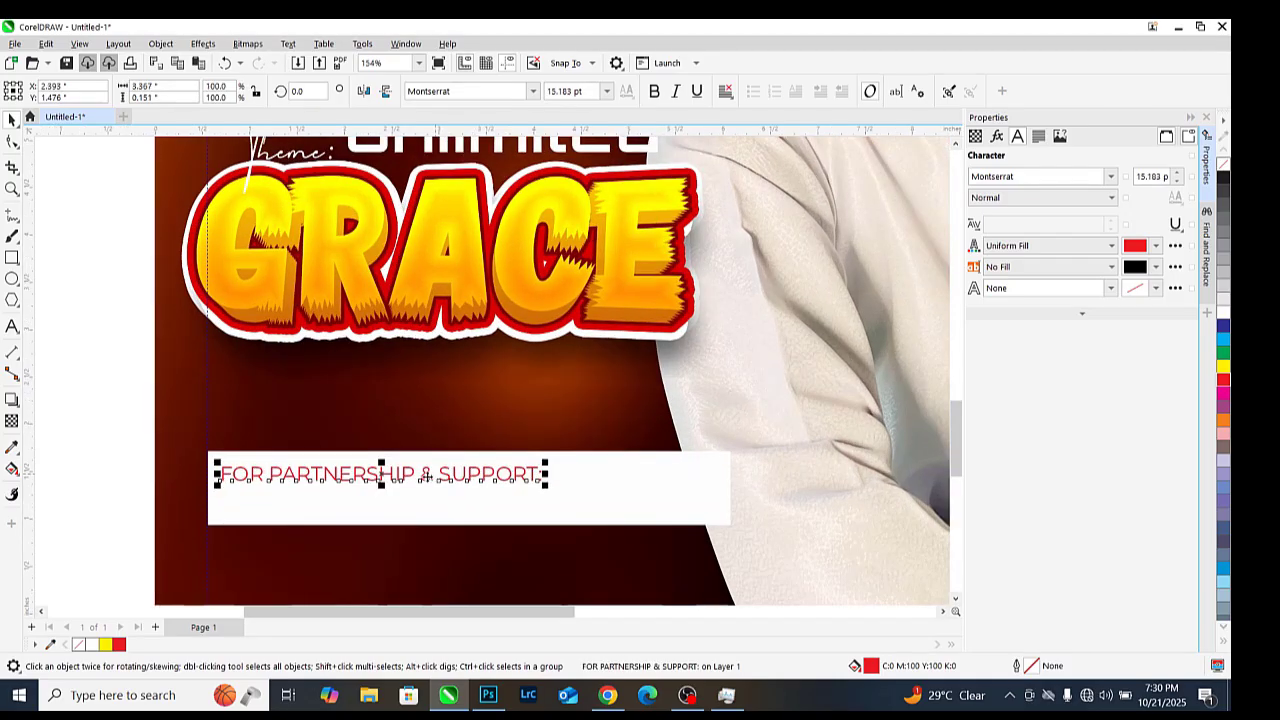
Duplicate the line below and replace its wording with the two contact phone numbers
drag(425, 482, 427, 508)
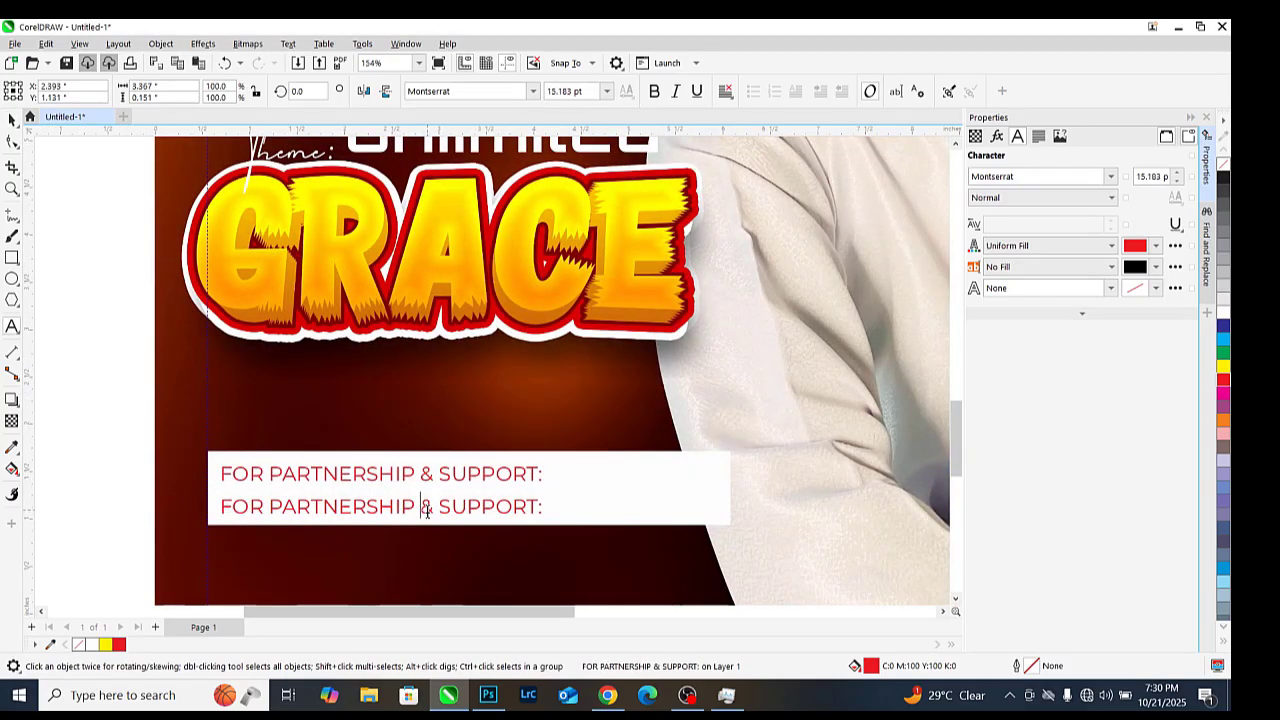
double_click(427, 508)
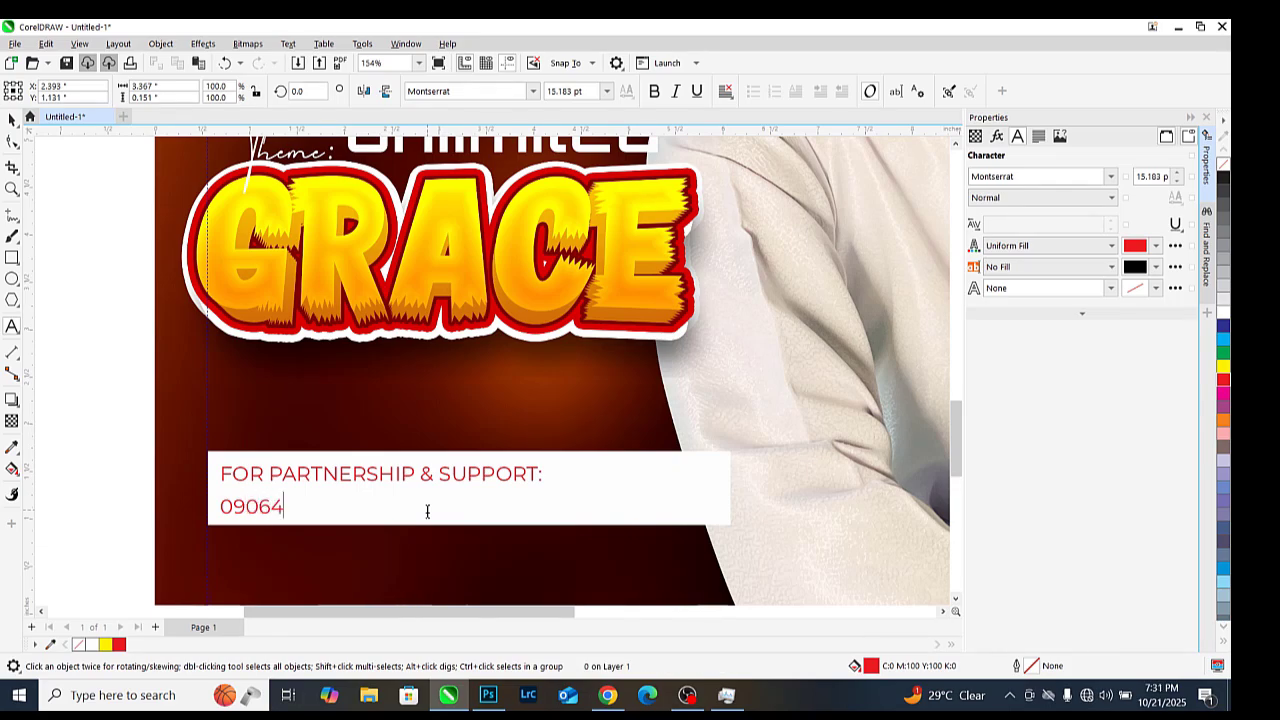
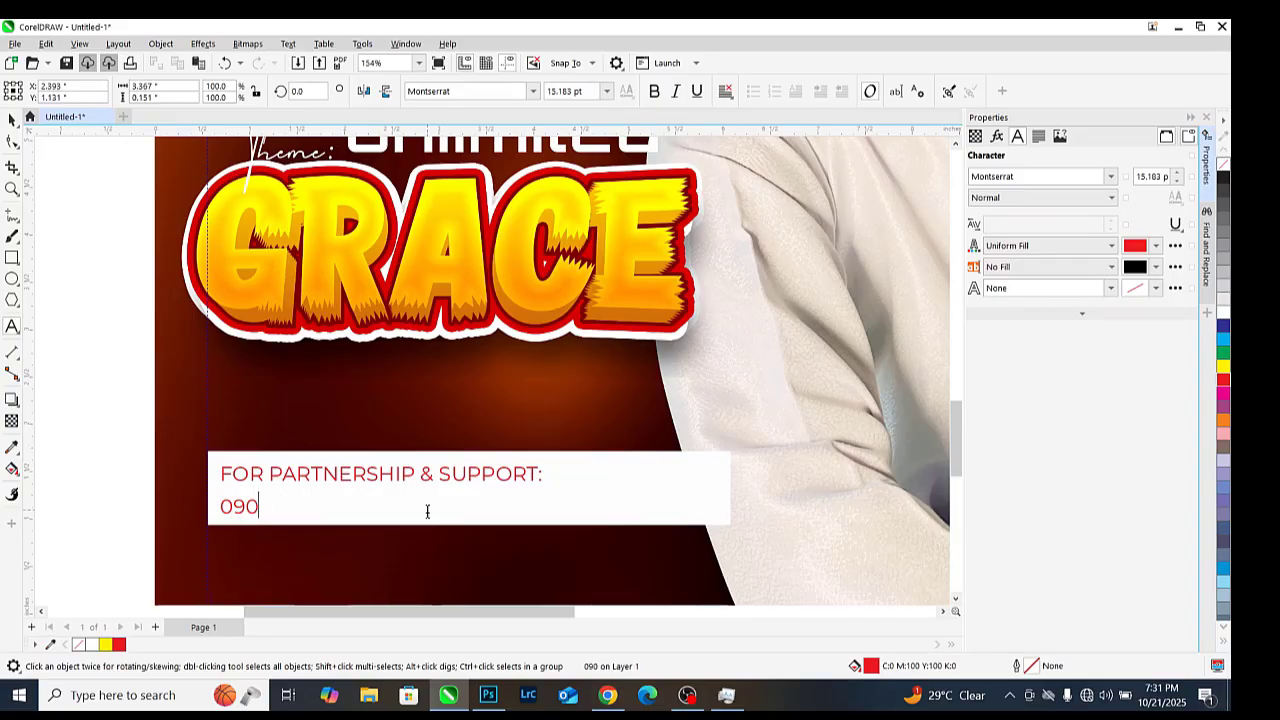
key(Escape)
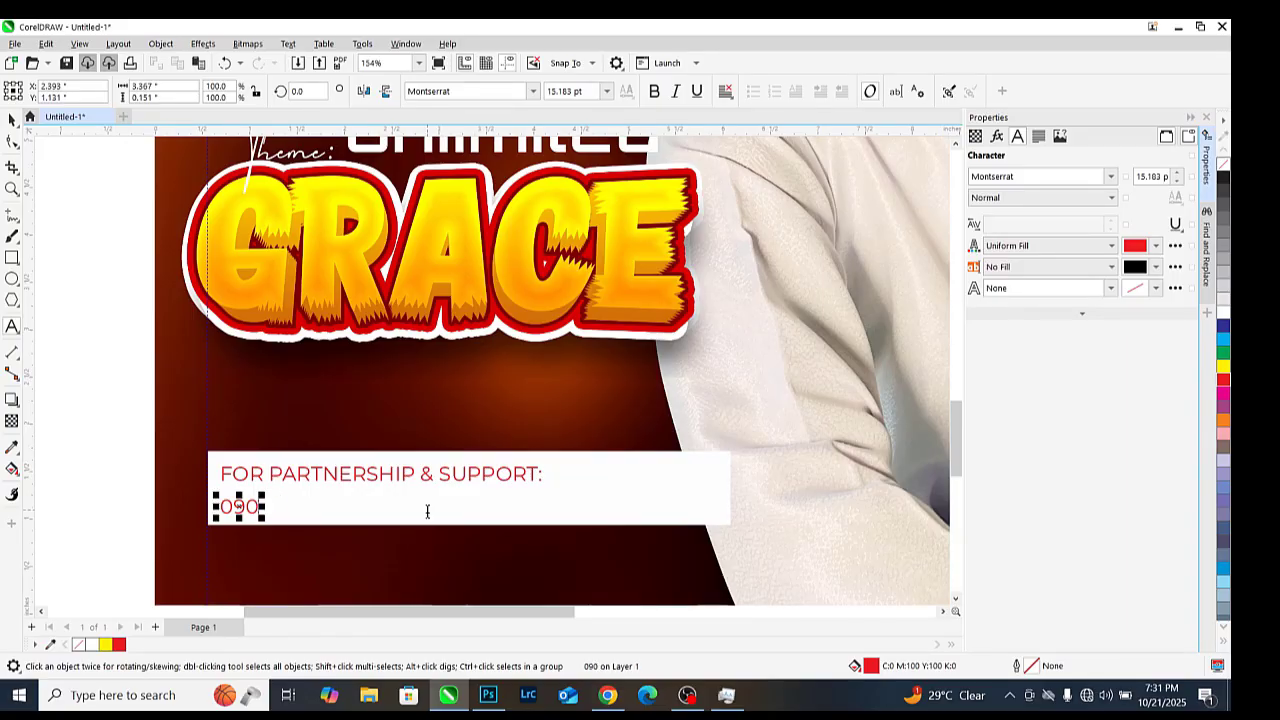
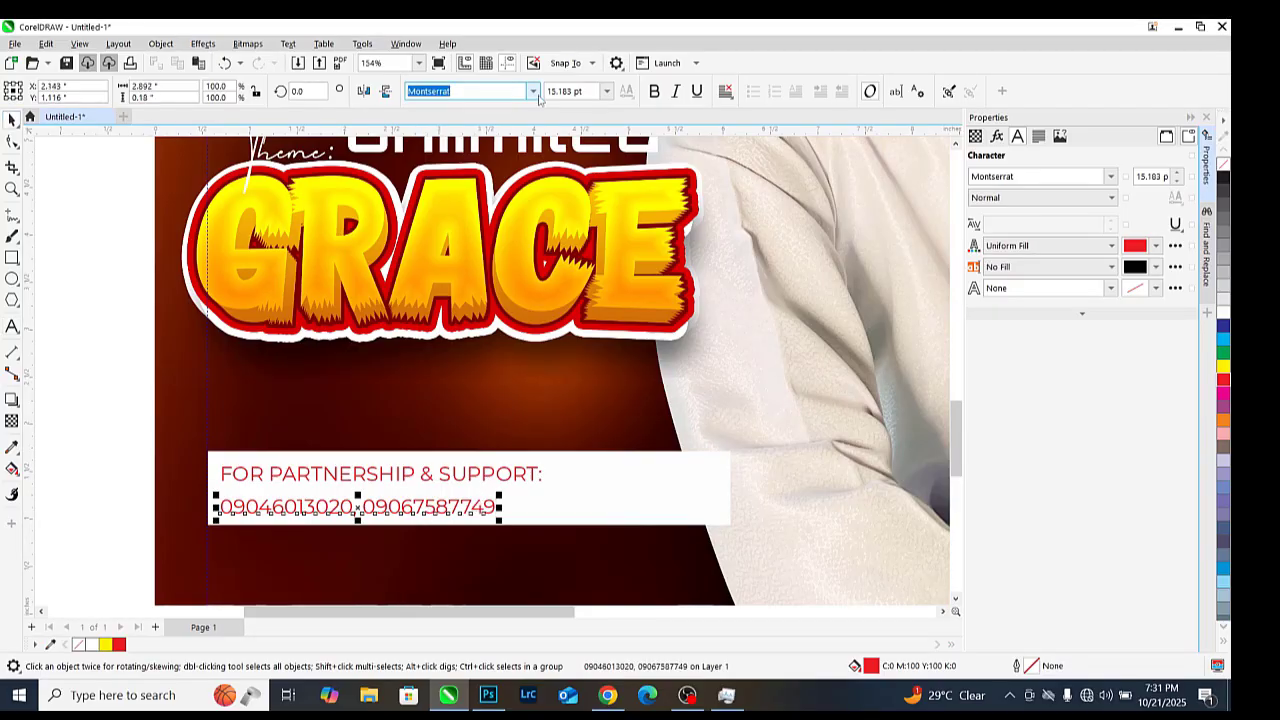
Make the phone numbers black Montserrat ExtraBold at about 23.2 pt
click(534, 92)
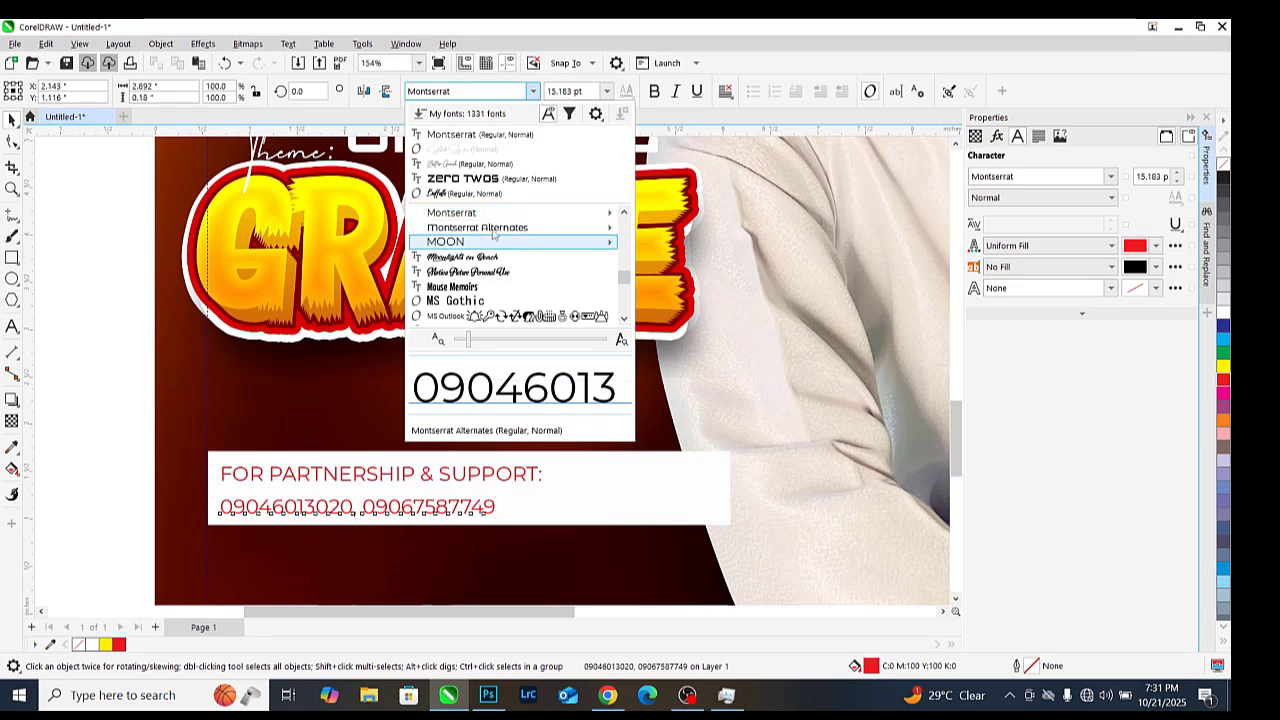
mouse_move(510, 218)
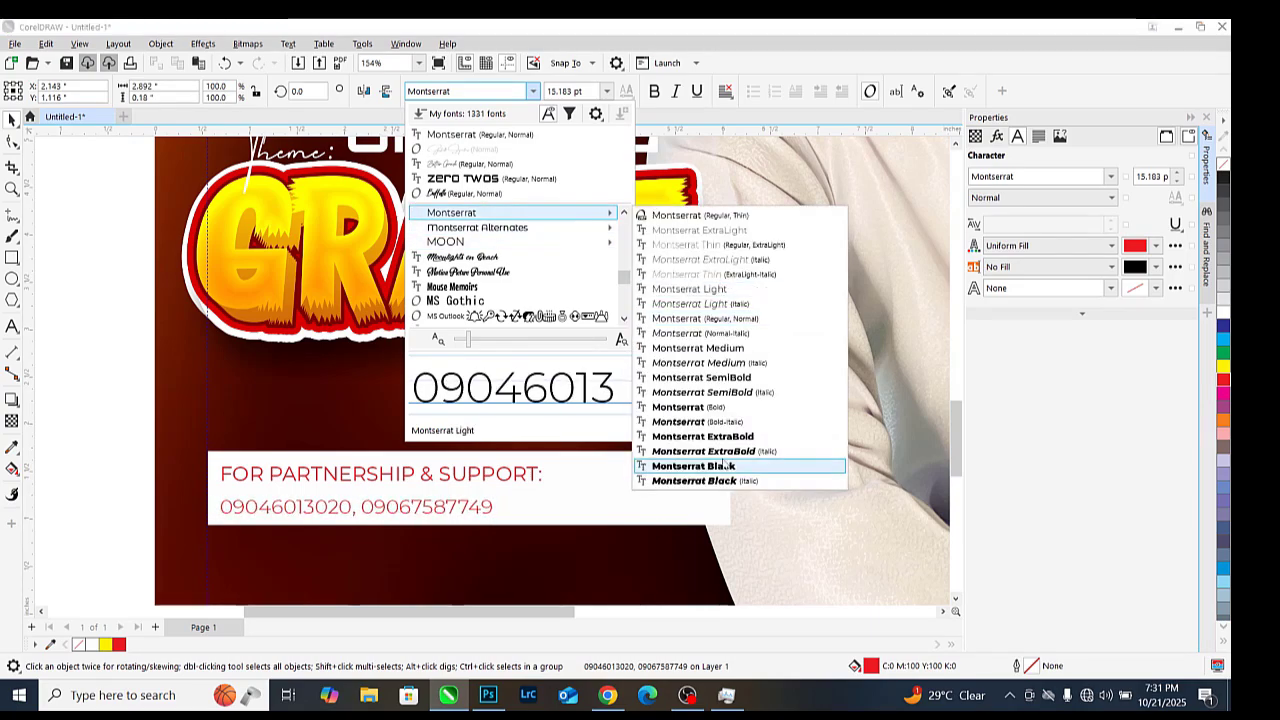
click(700, 436)
scroll(462, 493, up, 1)
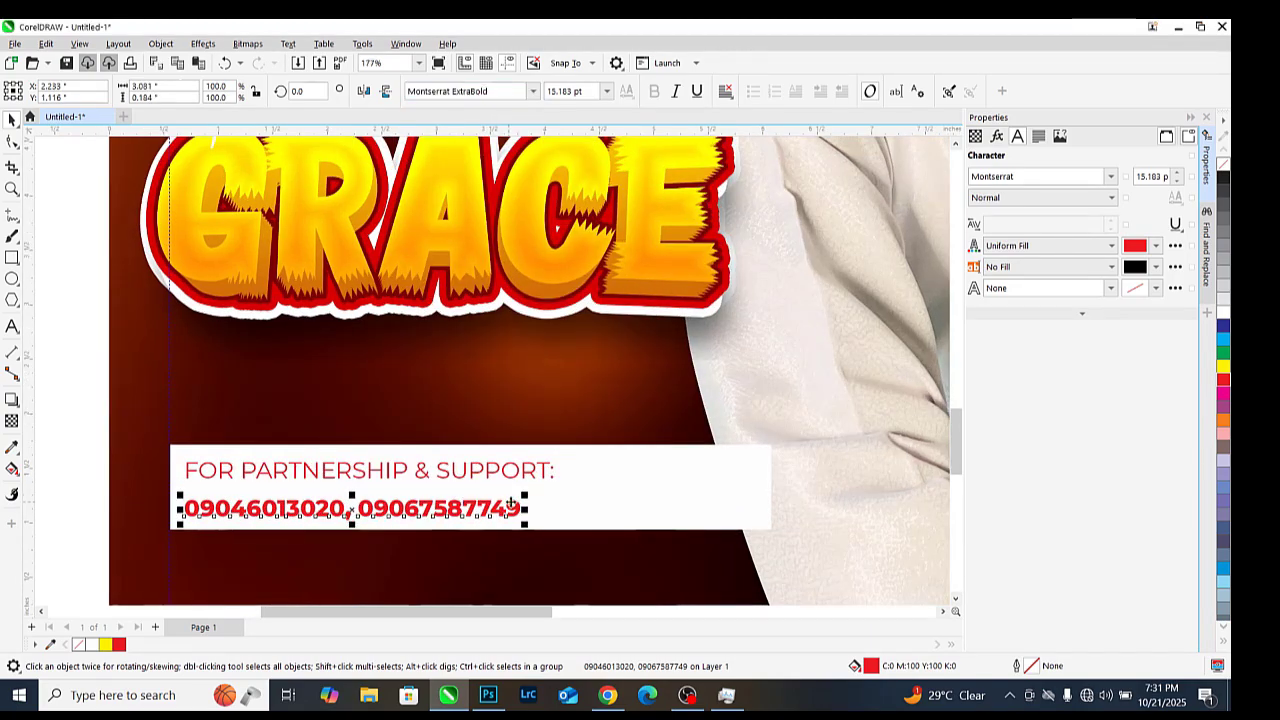
drag(524, 494, 697, 449)
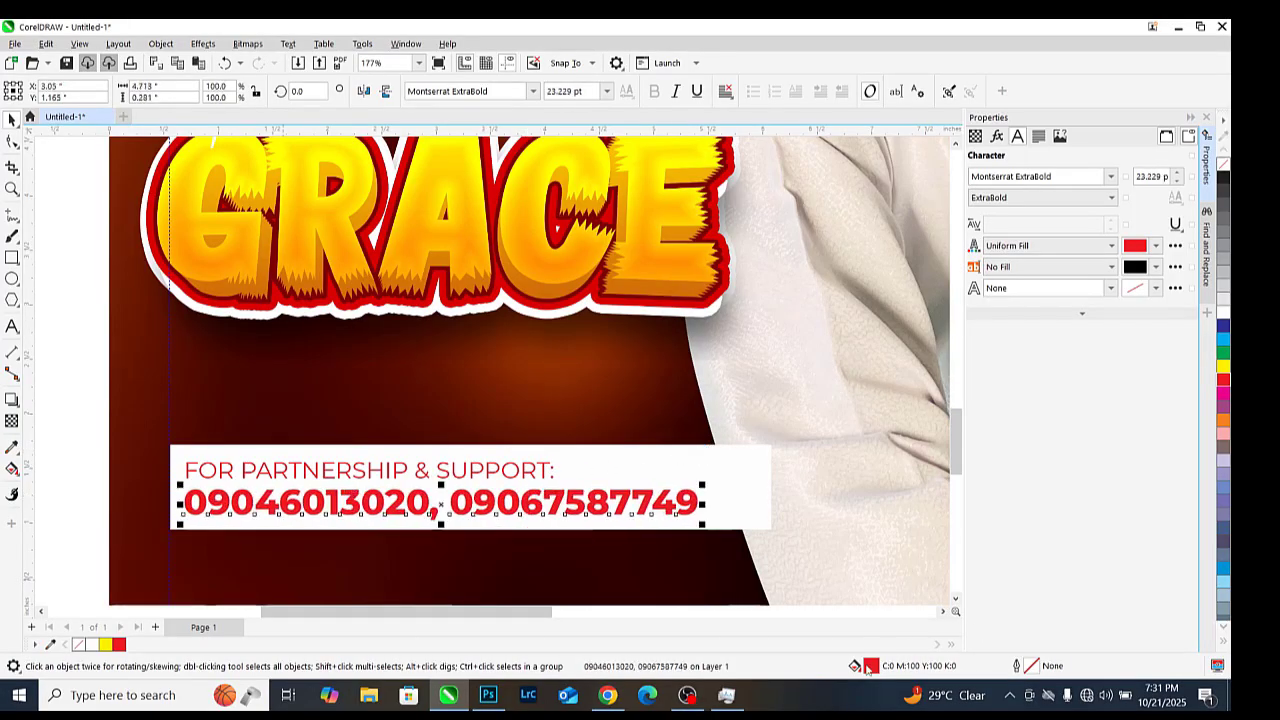
key(shift+F11)
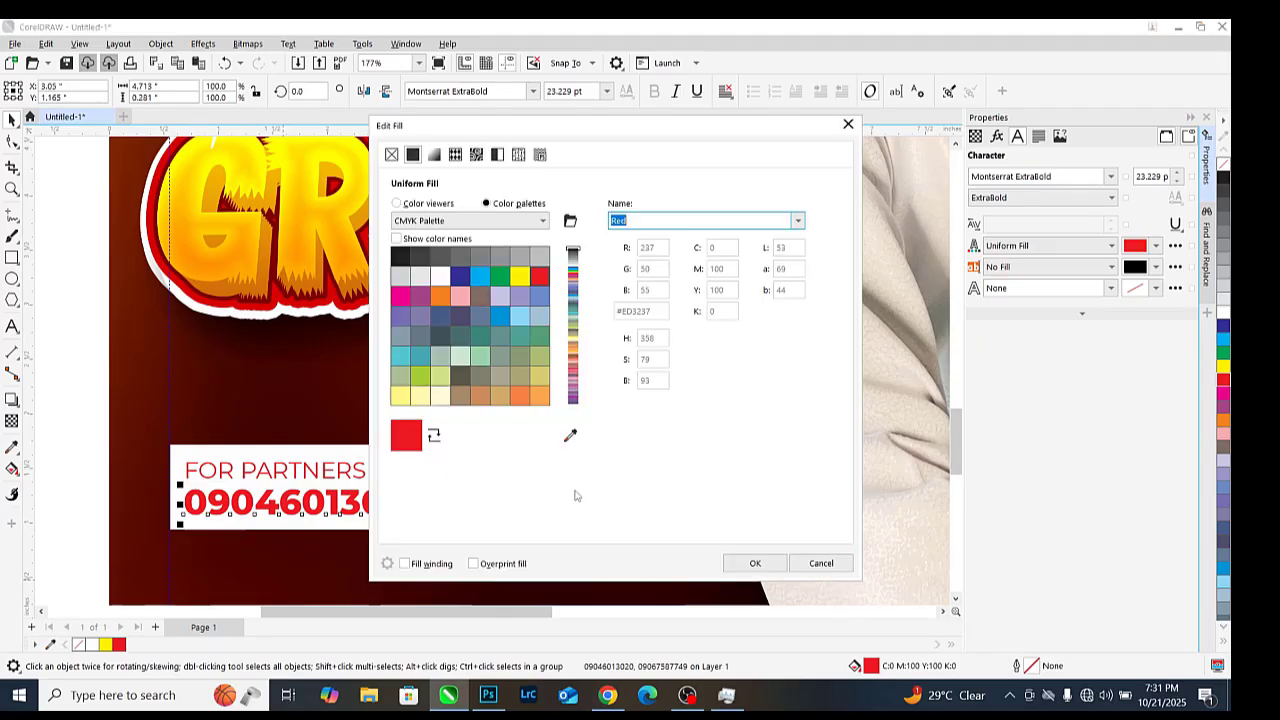
click(434, 205)
drag(530, 340, 588, 432)
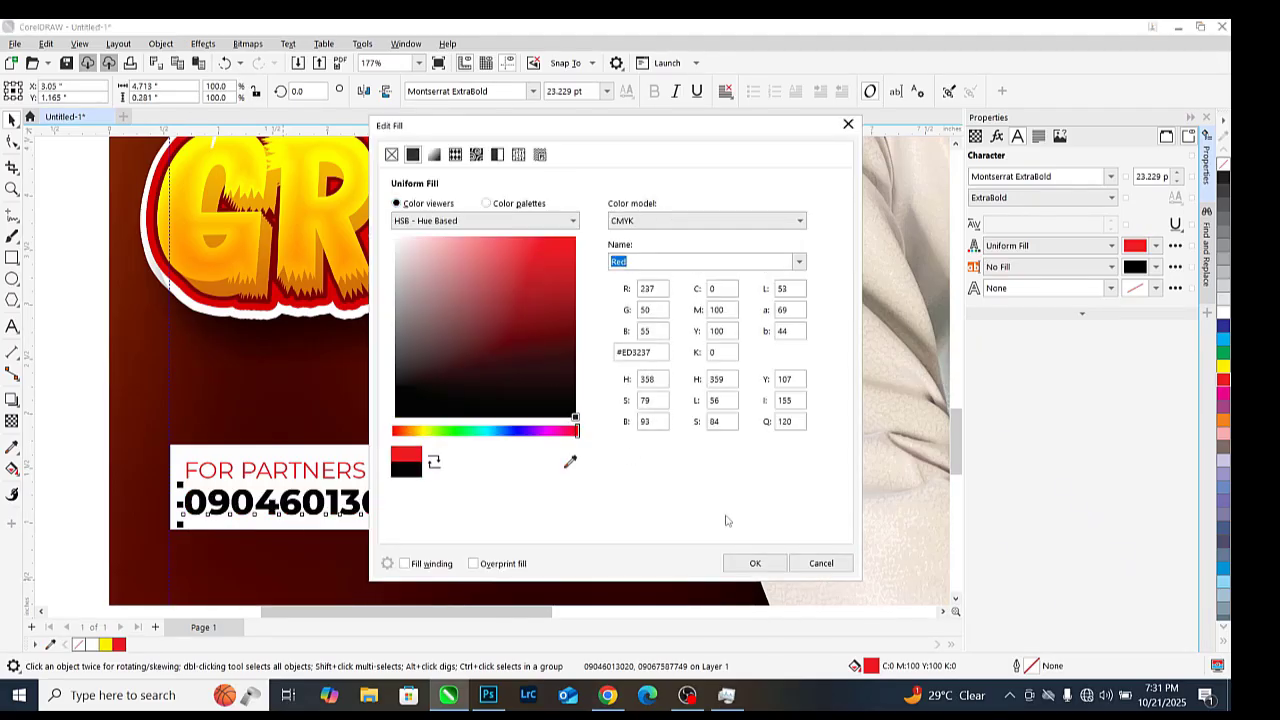
click(755, 563)
Enlarge the red FOR PARTNERSHIP & SUPPORT: heading to about 18.23 pt
click(441, 472)
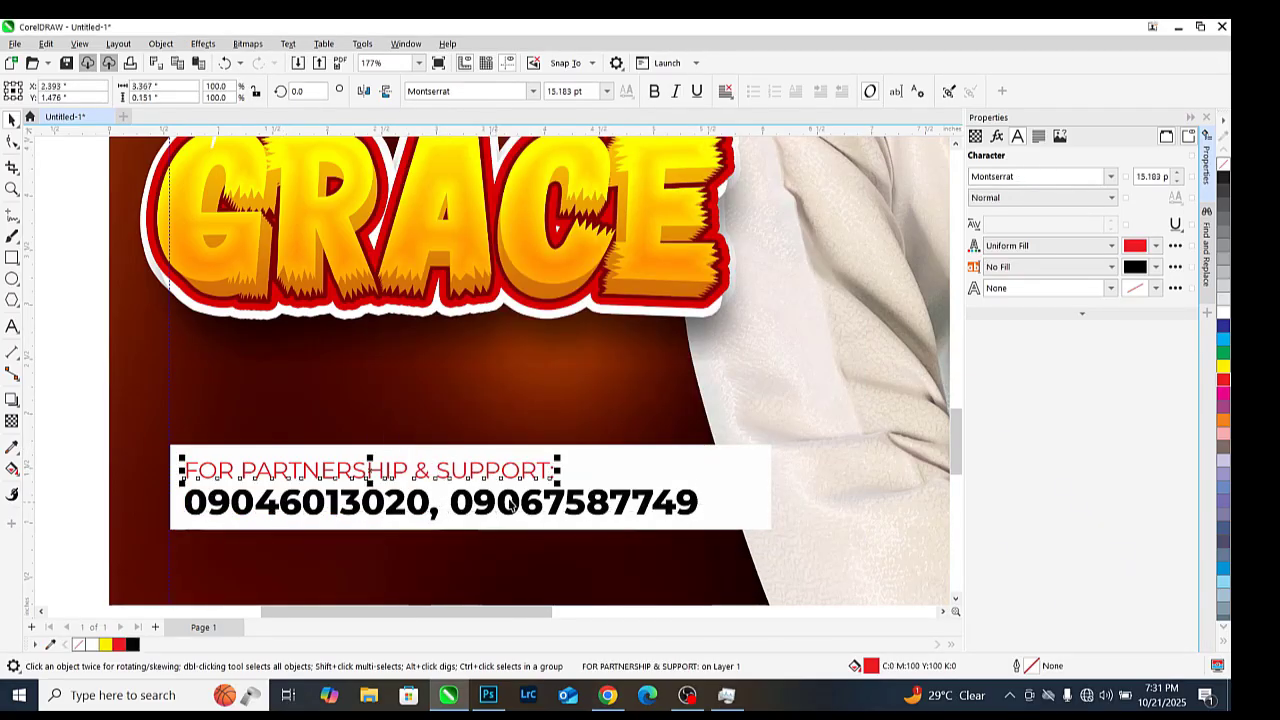
drag(557, 482, 631, 484)
scroll(446, 422, down, 2)
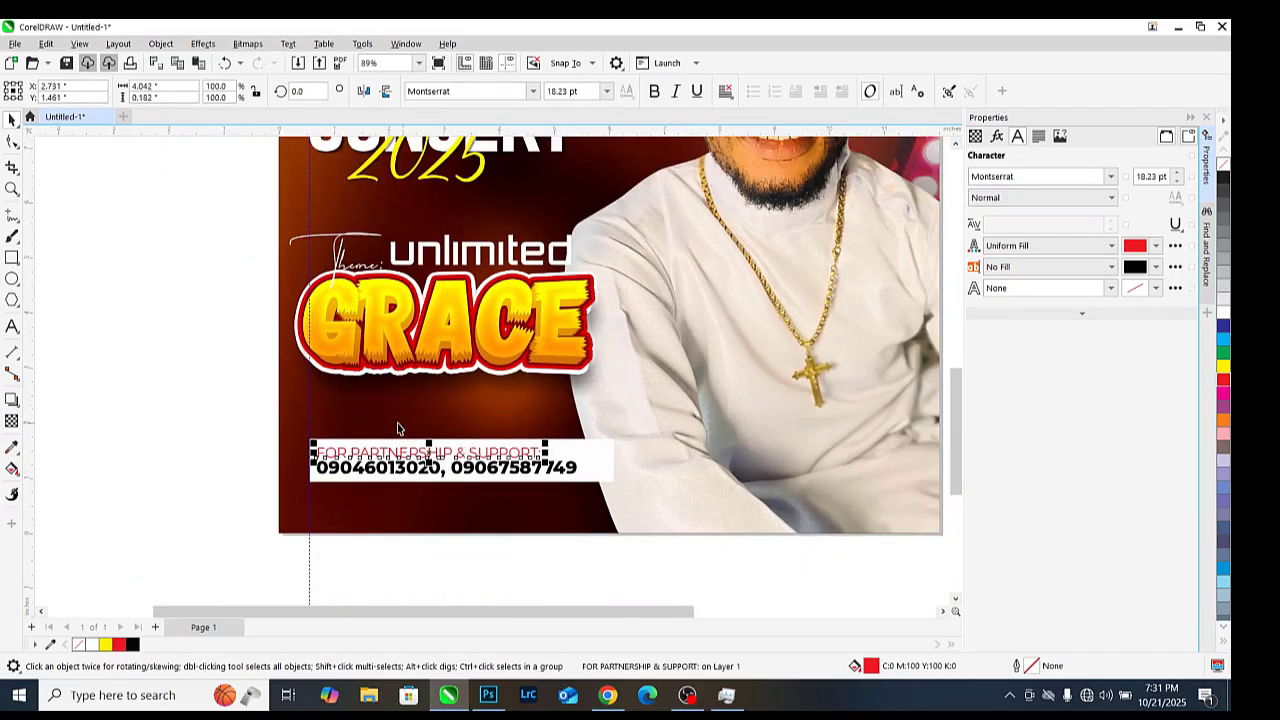
drag(253, 387, 707, 534)
scroll(586, 456, up, 1)
scroll(650, 486, down, 3)
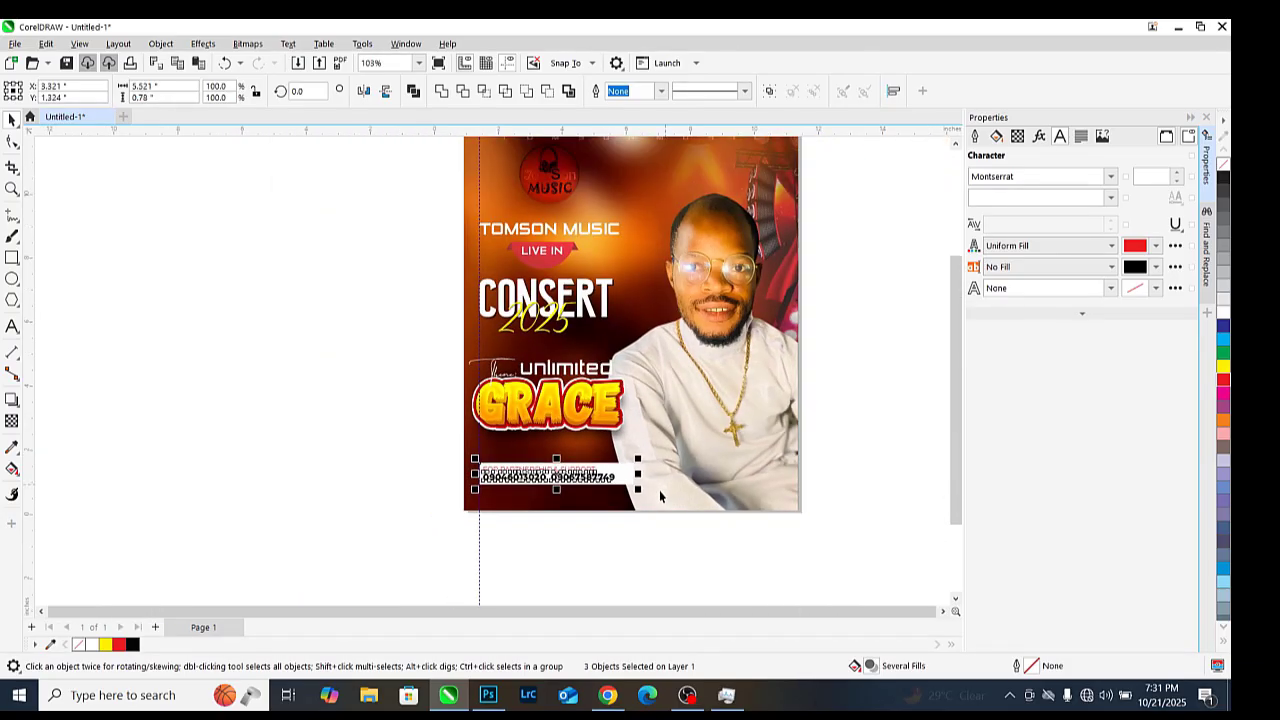
click(433, 343)
scroll(580, 322, up, 1)
scroll(433, 343, down, 2)
scroll(567, 285, up, 3)
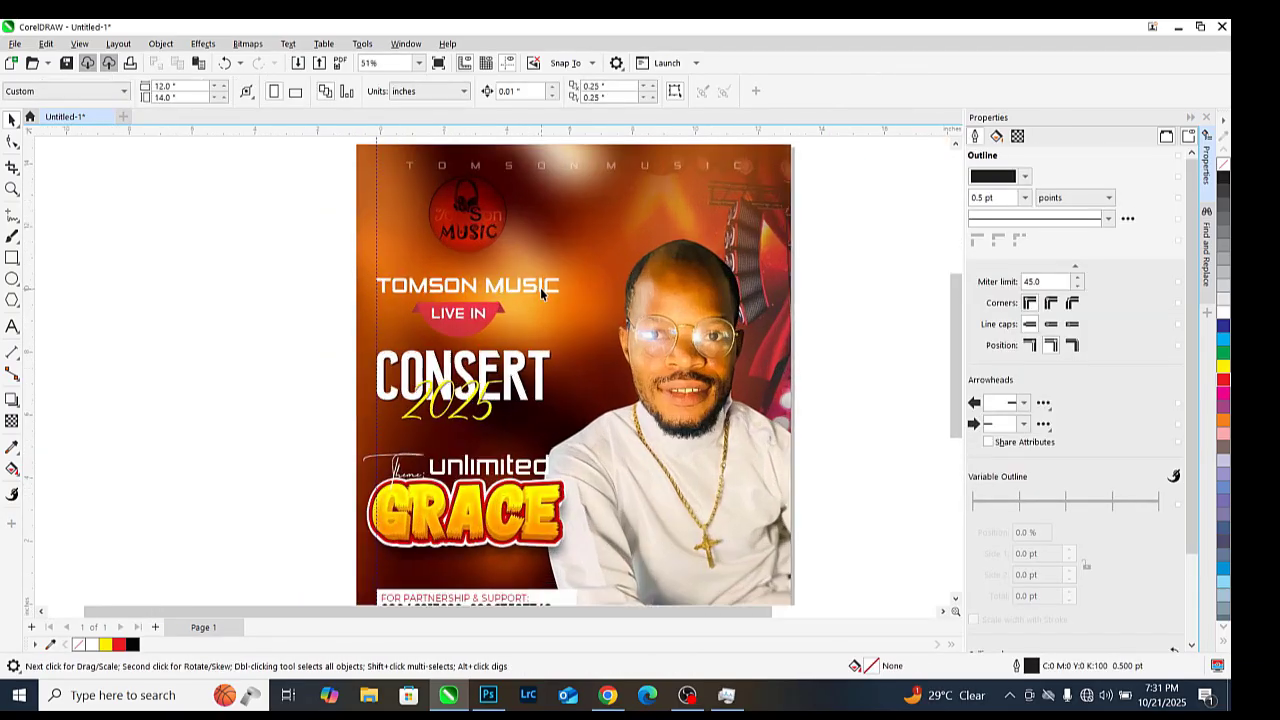
scroll(540, 288, up, 1)
scroll(540, 290, down, 2)
scroll(540, 291, up, 2)
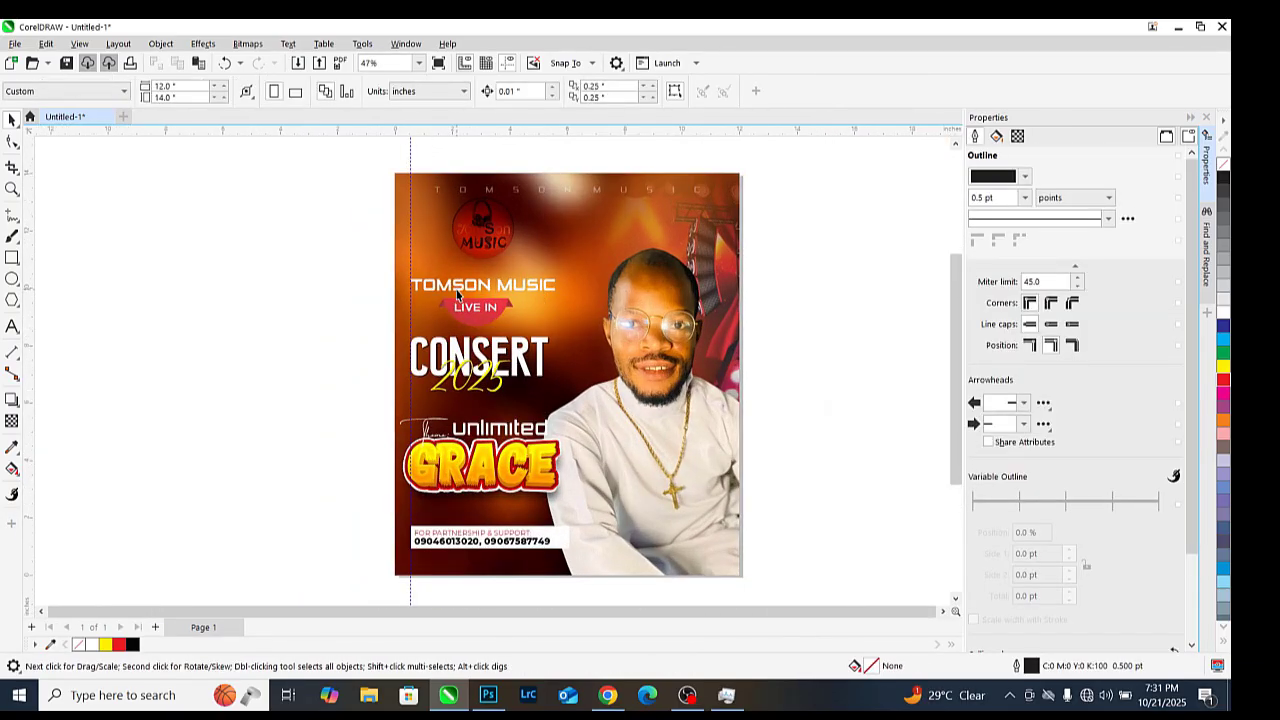
Import the light-bulb image 5.png over the flyer's middle and fade it with a fountain transparency
key(ctrl+i)
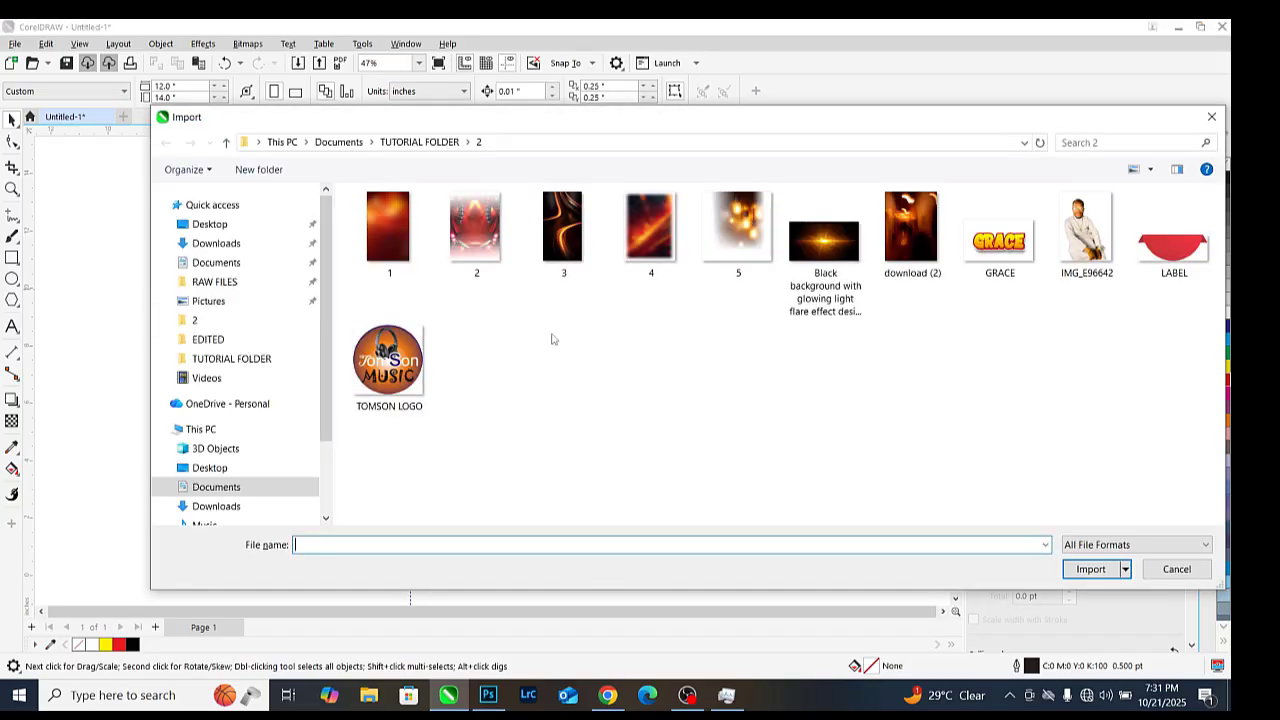
double_click(750, 232)
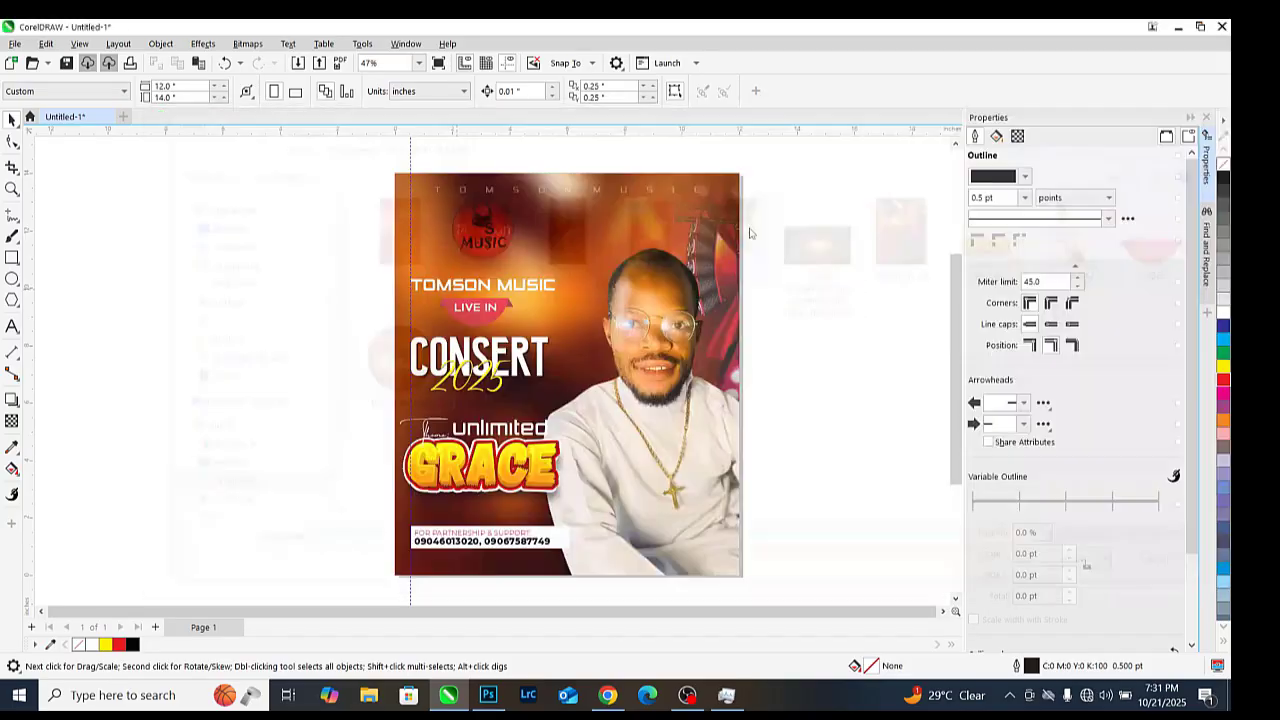
click(632, 281)
drag(742, 358, 600, 362)
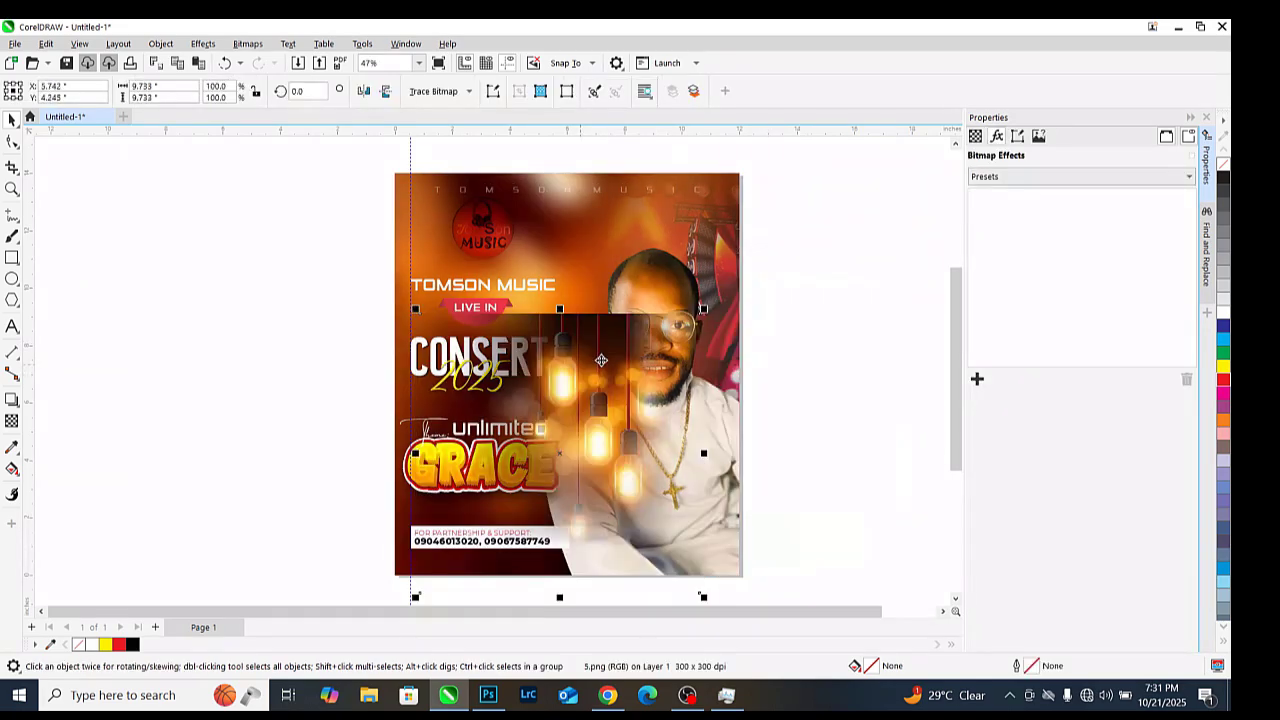
scroll(603, 358, up, 1)
click(10, 424)
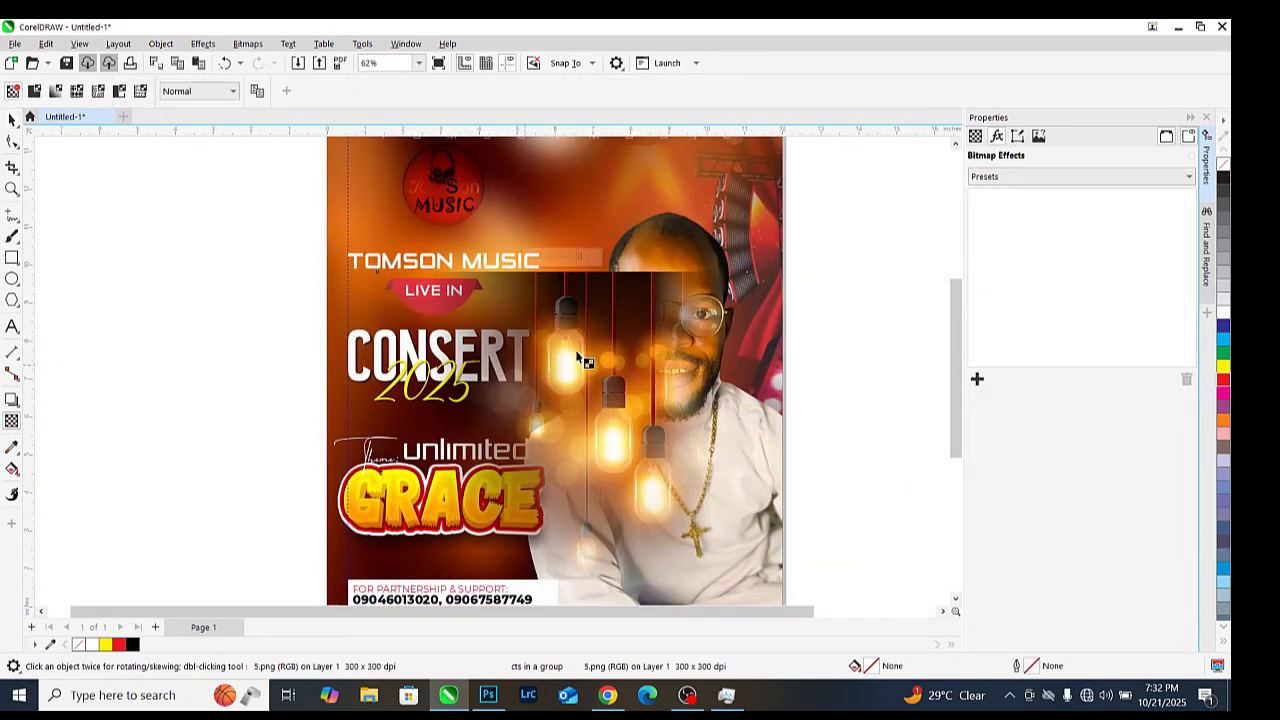
drag(614, 300, 616, 407)
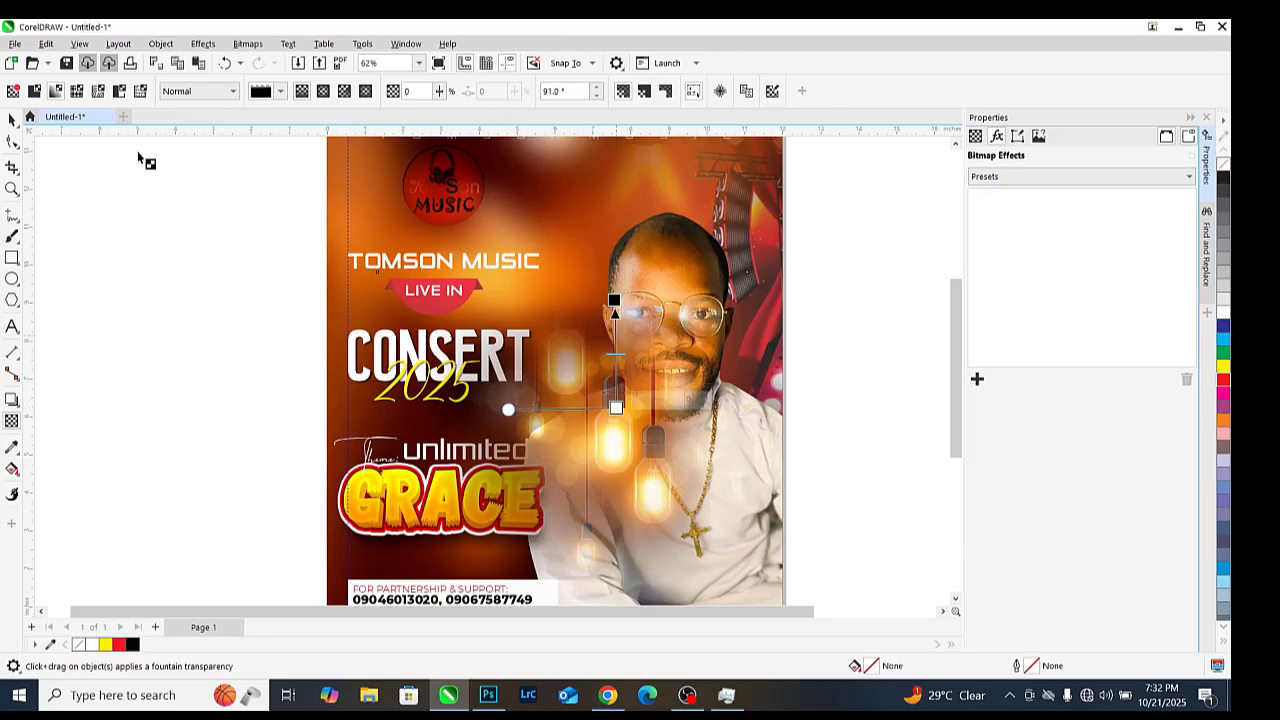
Move the bulb image left, convert it to a bitmap, and blend it in Screen mode
click(14, 122)
scroll(625, 347, up, 1)
drag(626, 358, 566, 358)
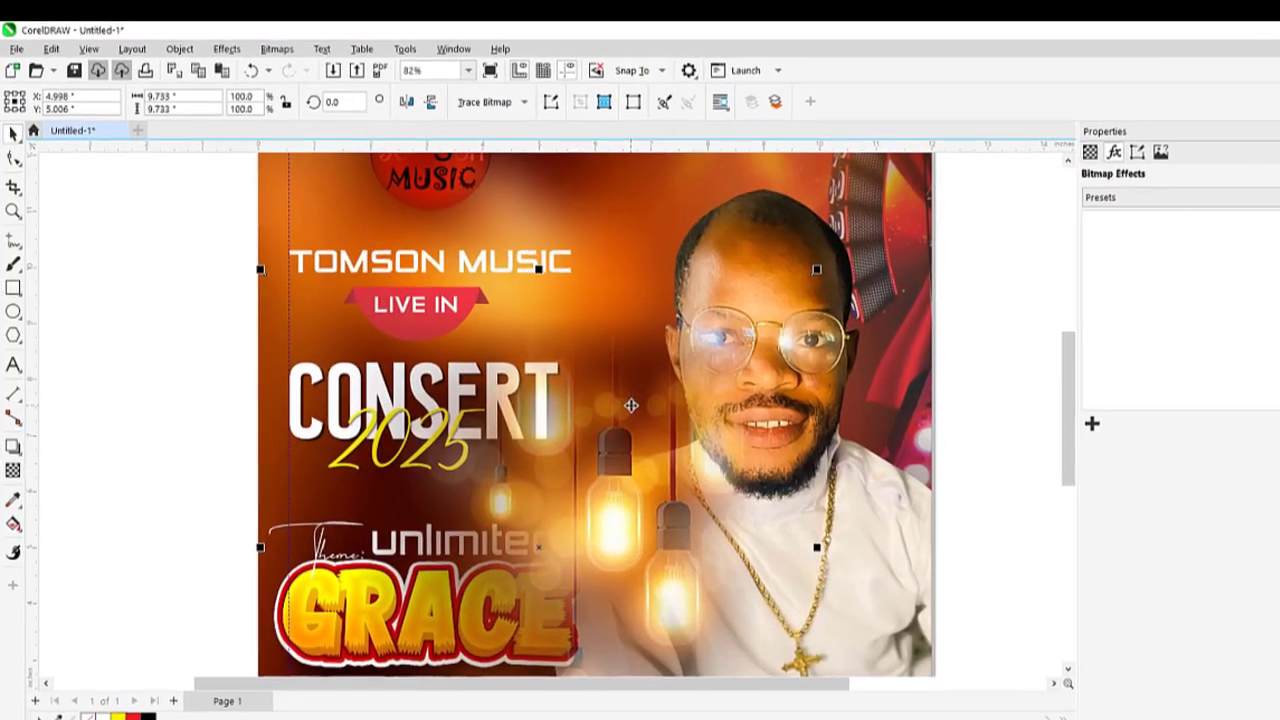
click(14, 520)
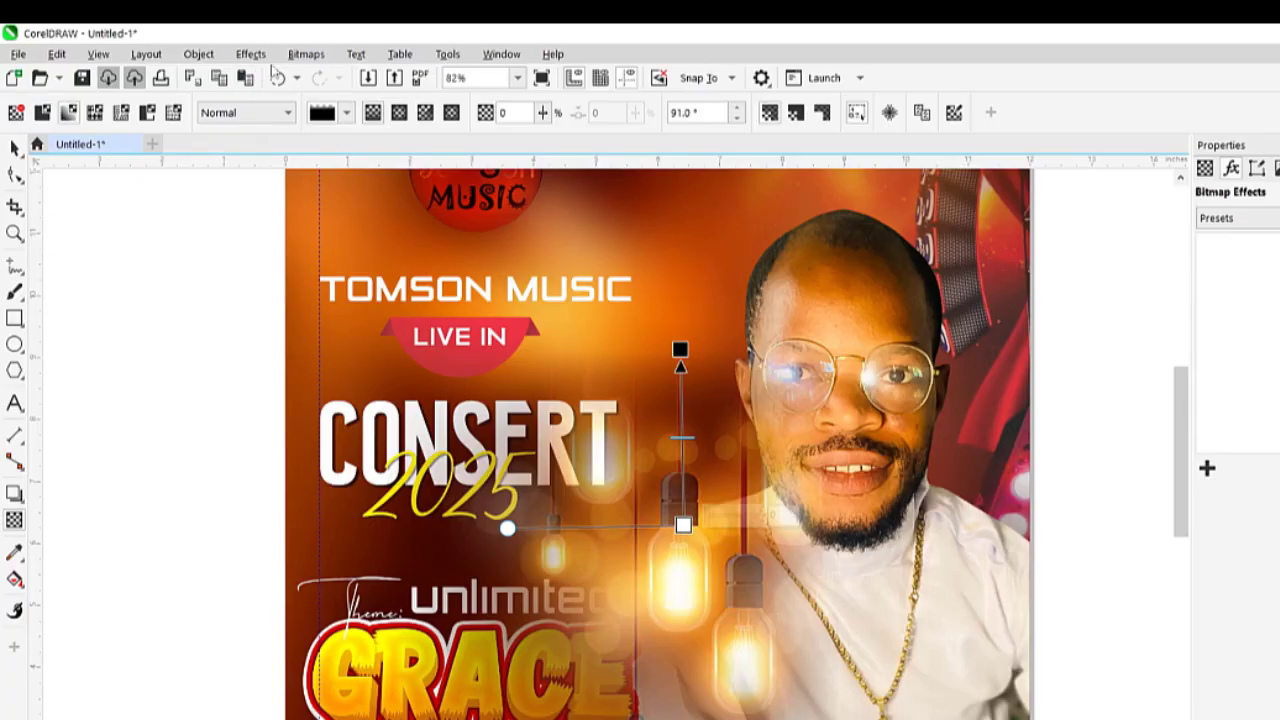
click(306, 54)
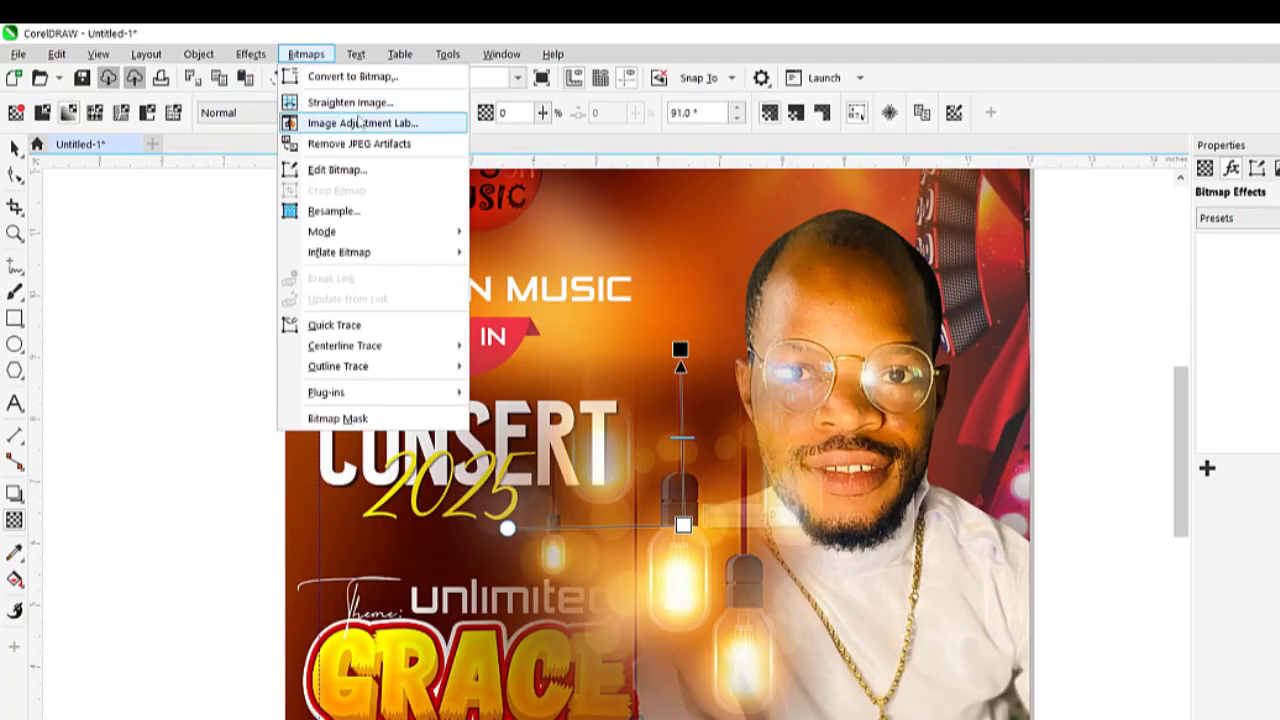
click(235, 113)
click(314, 56)
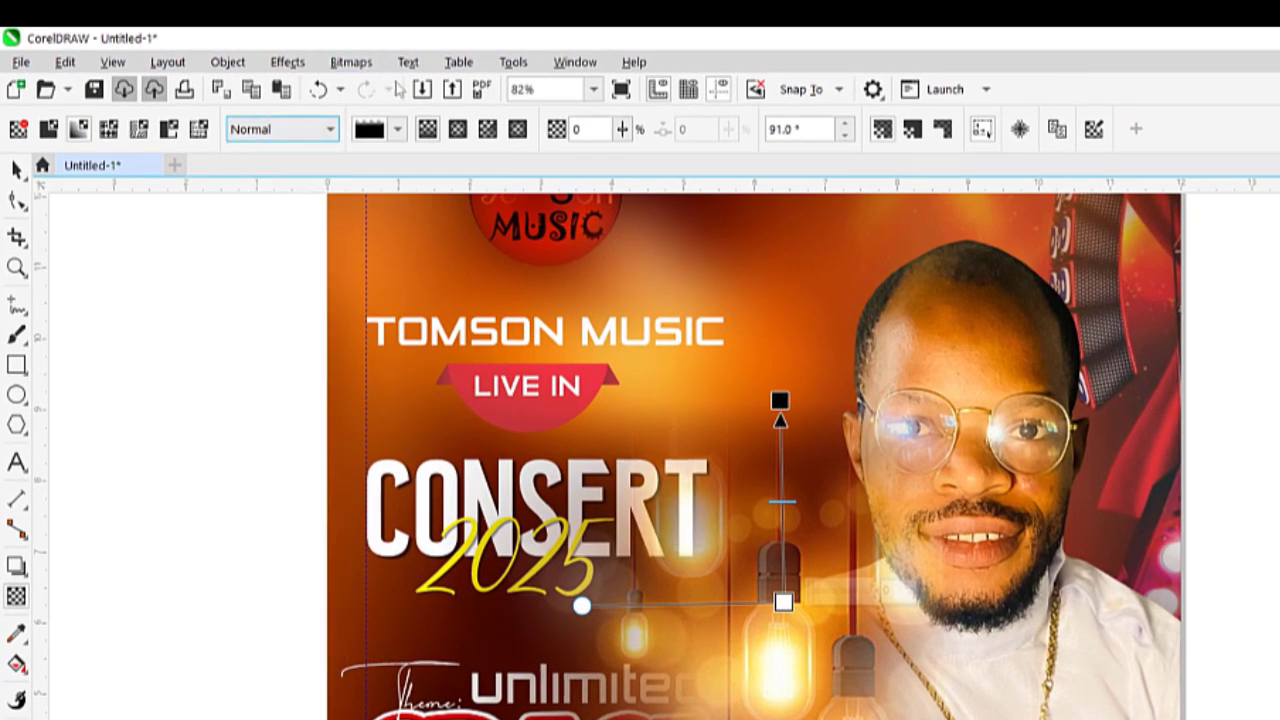
click(351, 62)
click(398, 88)
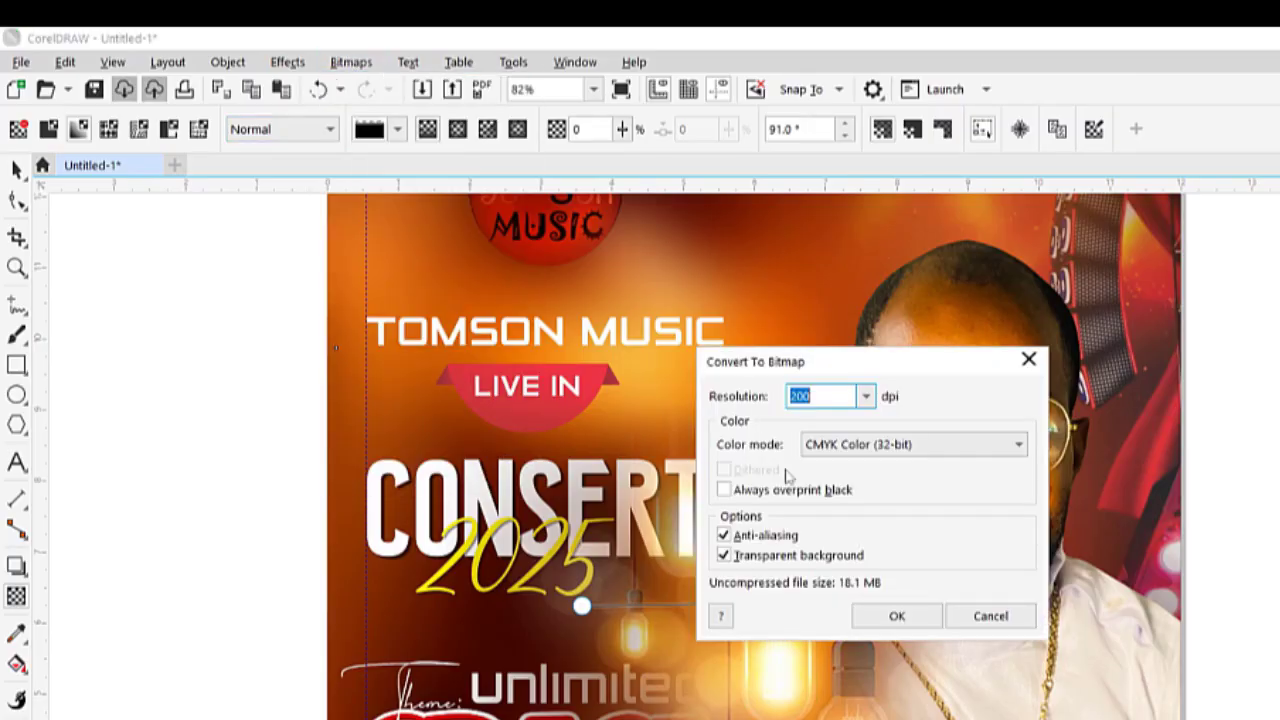
click(880, 622)
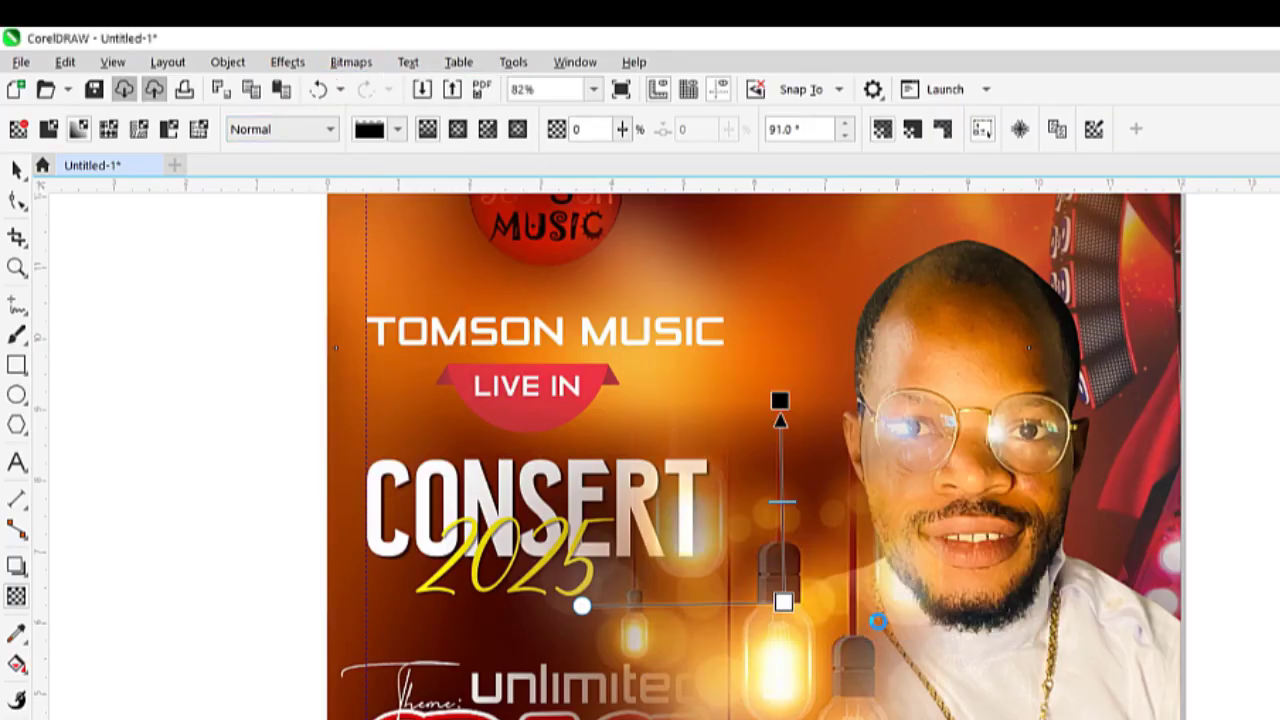
click(272, 129)
click(252, 530)
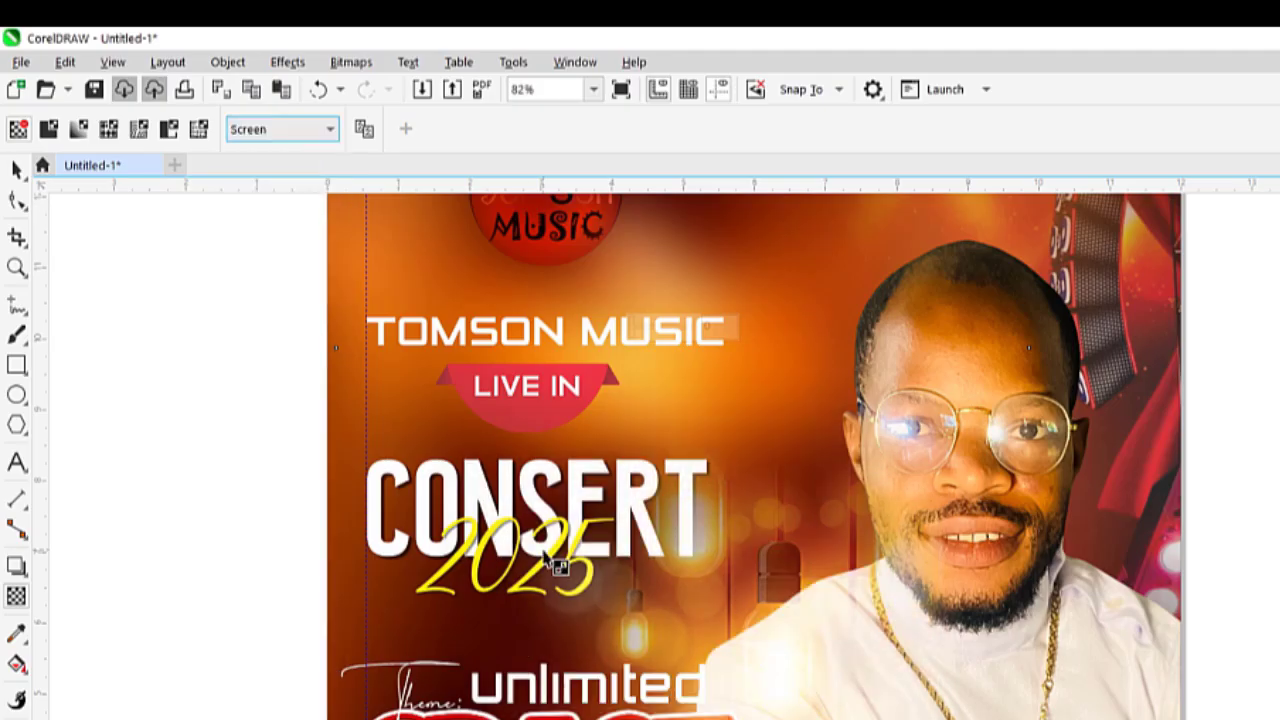
Resize the flyer bitmap to about 80% and reposition it slightly
click(17, 170)
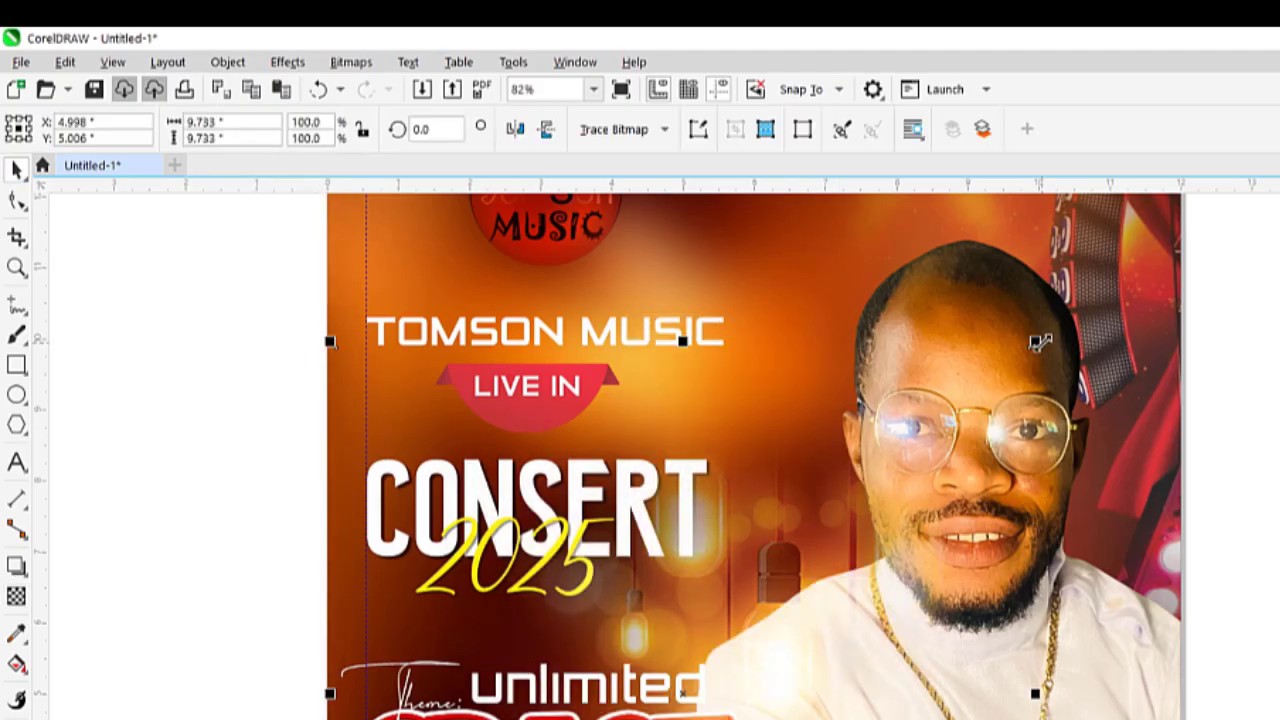
drag(1038, 341, 920, 400)
drag(765, 595, 826, 523)
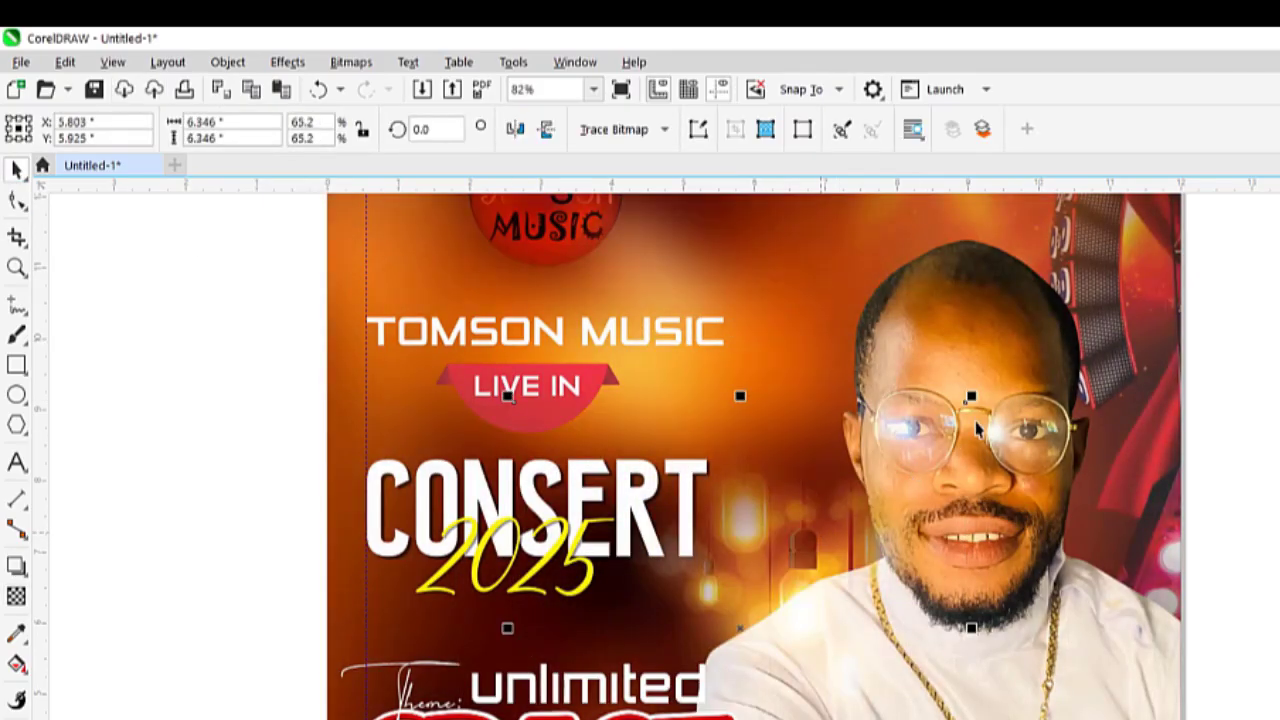
drag(971, 394, 1002, 365)
drag(795, 512, 795, 533)
drag(1002, 386, 1032, 376)
scroll(857, 485, down, 2)
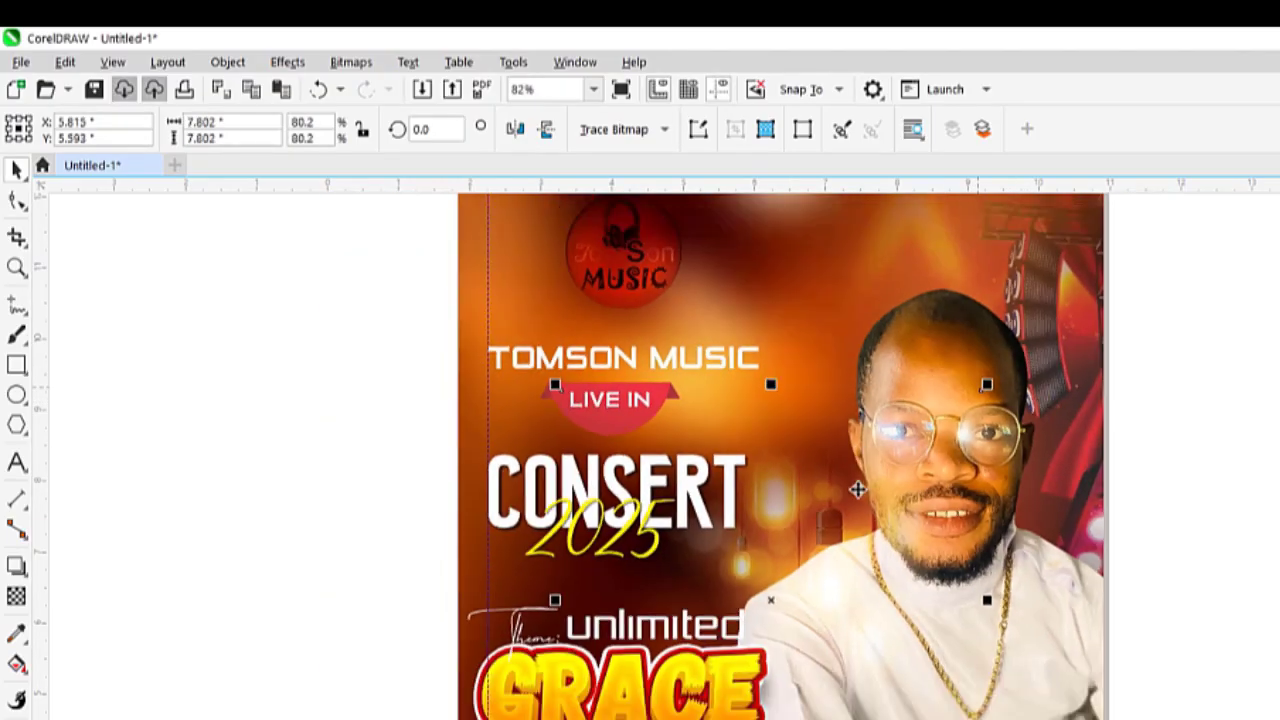
click(1232, 426)
scroll(776, 492, up, 1)
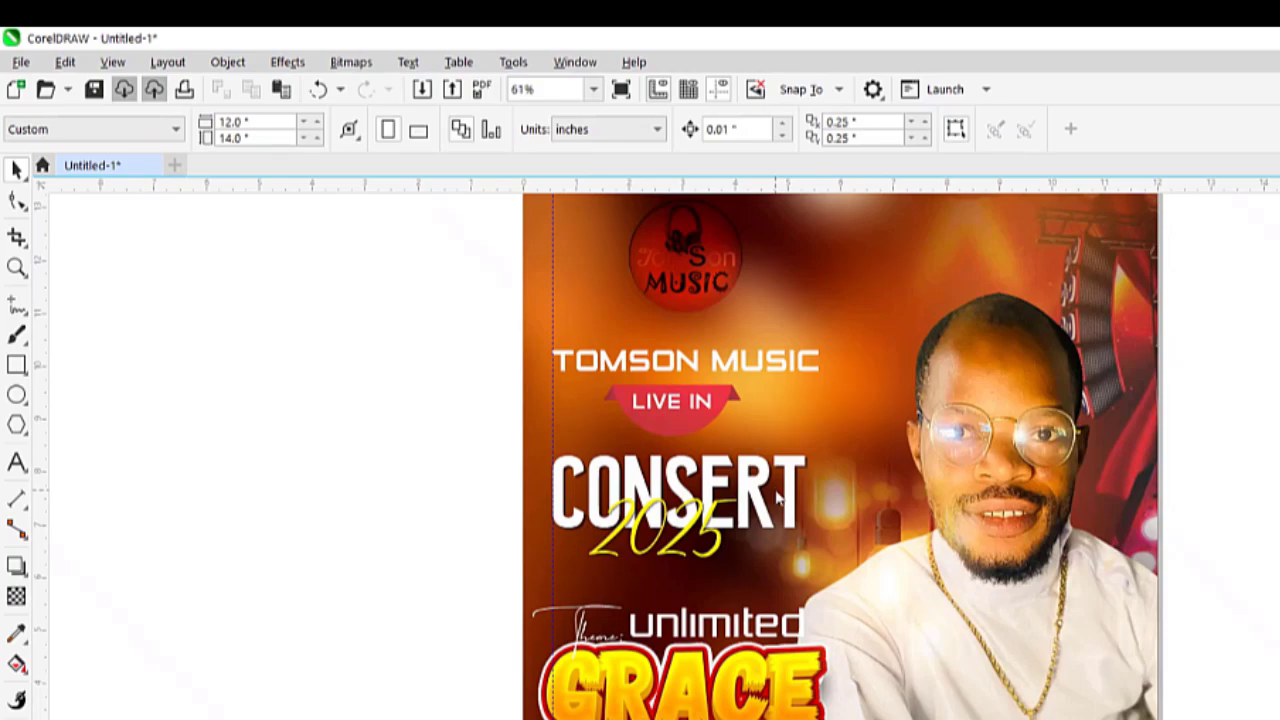
Import the black light-flare image beside the flyer and fade its left side with transparency
key(ctrl+i)
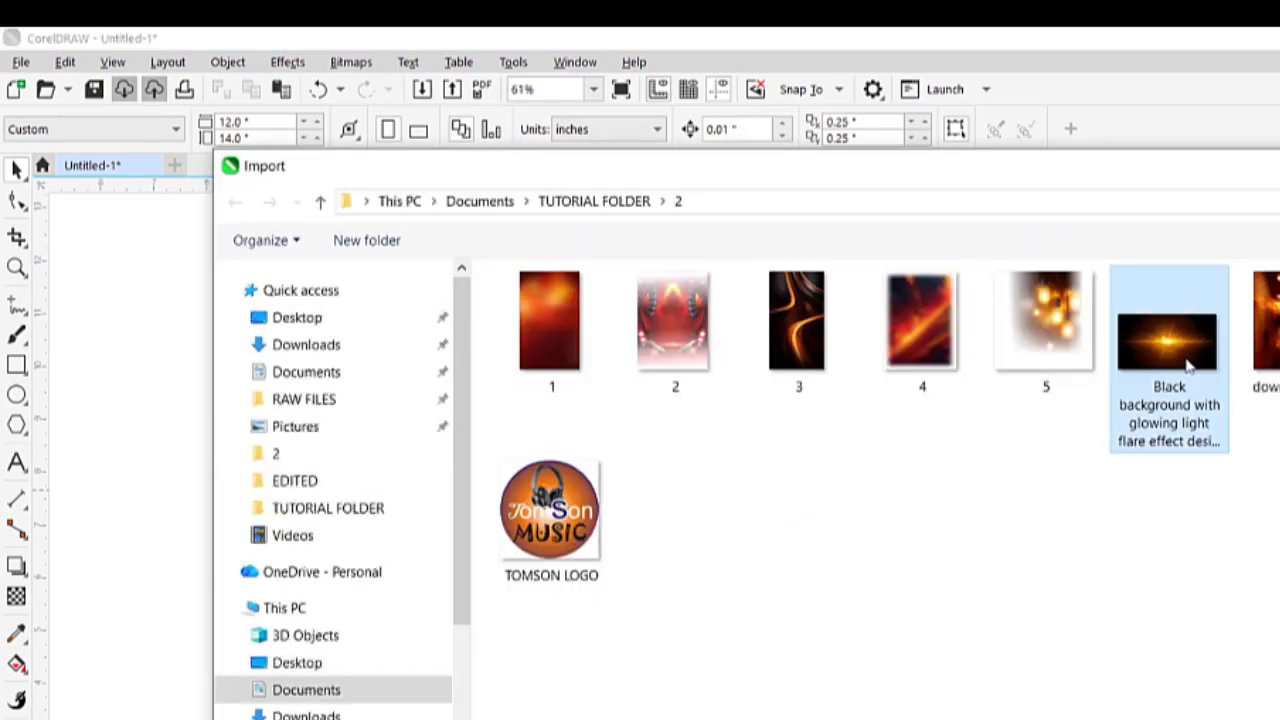
double_click(1188, 364)
click(942, 354)
scroll(885, 432, down, 2)
drag(1063, 445, 414, 434)
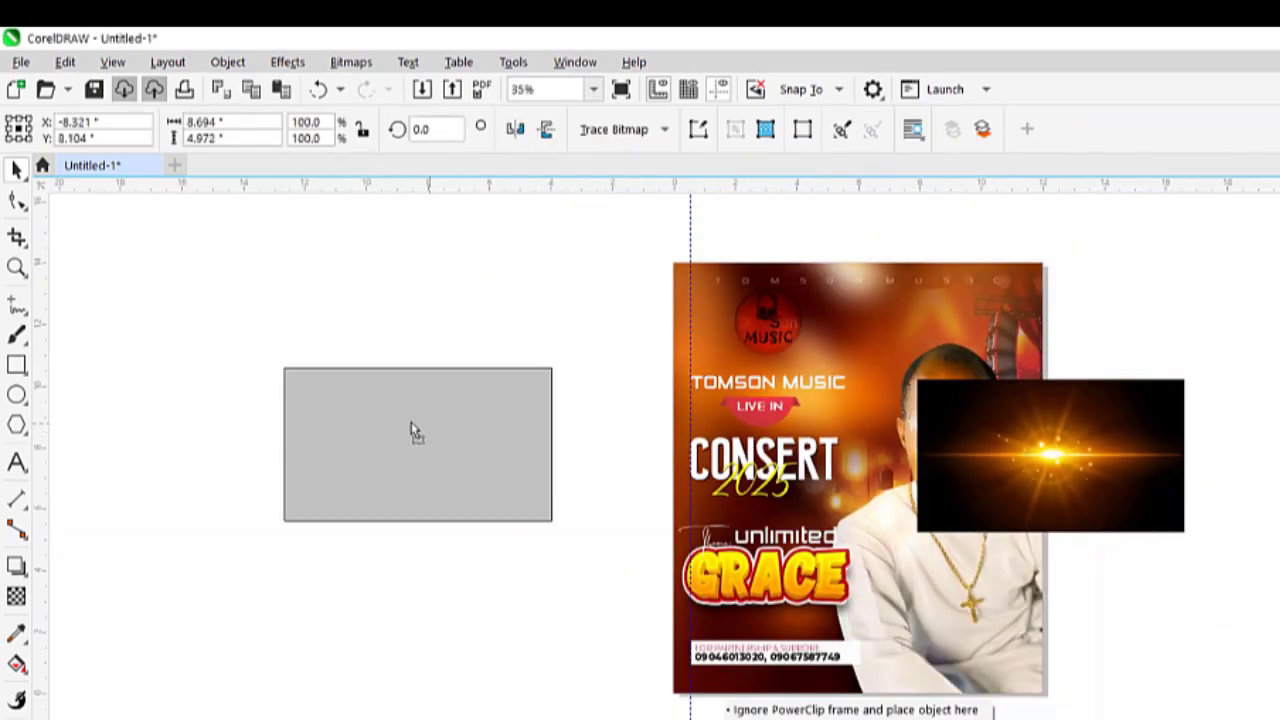
scroll(430, 430, up, 2)
click(16, 596)
scroll(269, 441, up, 1)
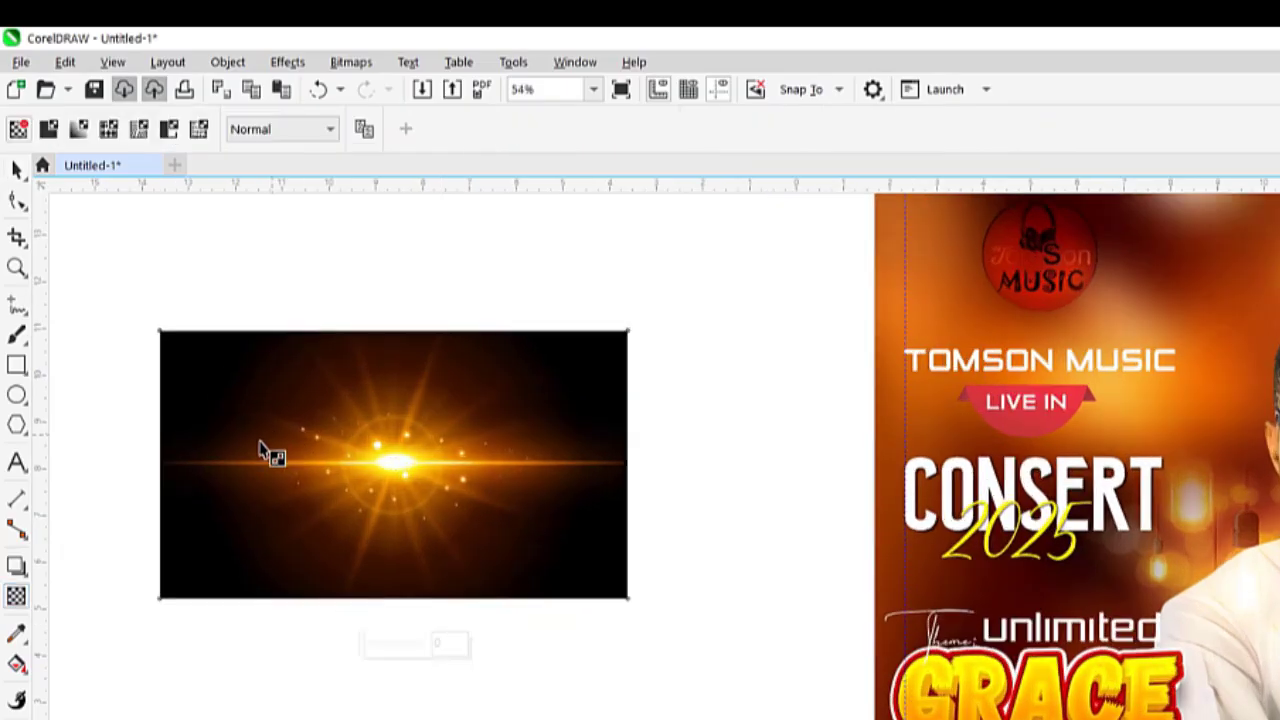
mouse_move(276, 467)
mouse_down()
mouse_move(143, 465)
mouse_move(412, 449)
mouse_up()
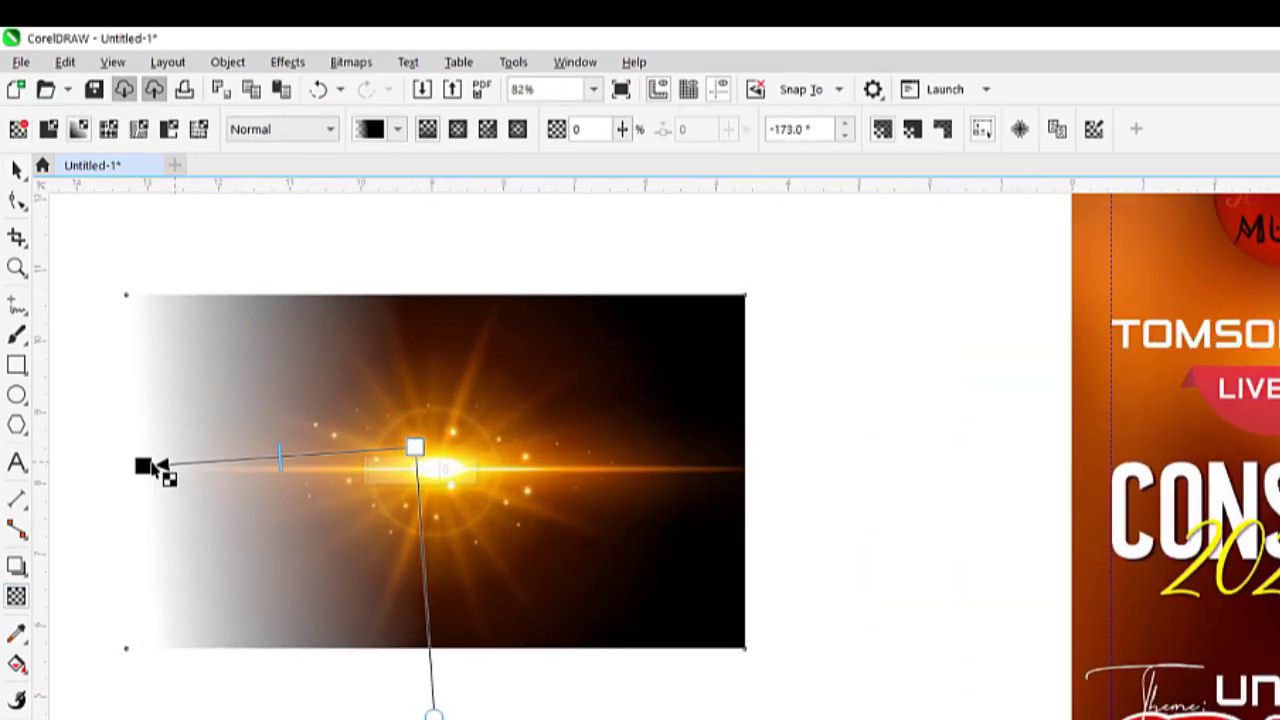
Refine the left fade and fade the right side, converting to a 200 dpi bitmap after each
drag(143, 465, 238, 461)
drag(413, 448, 480, 446)
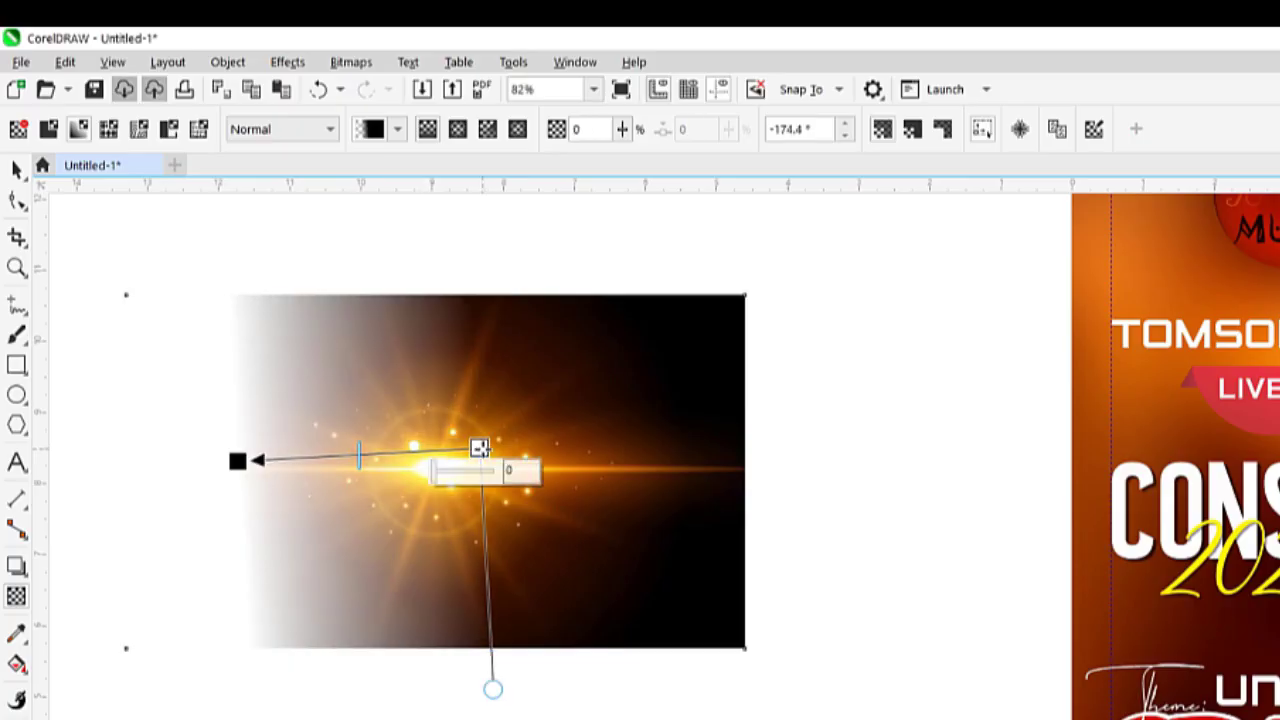
click(351, 62)
click(400, 90)
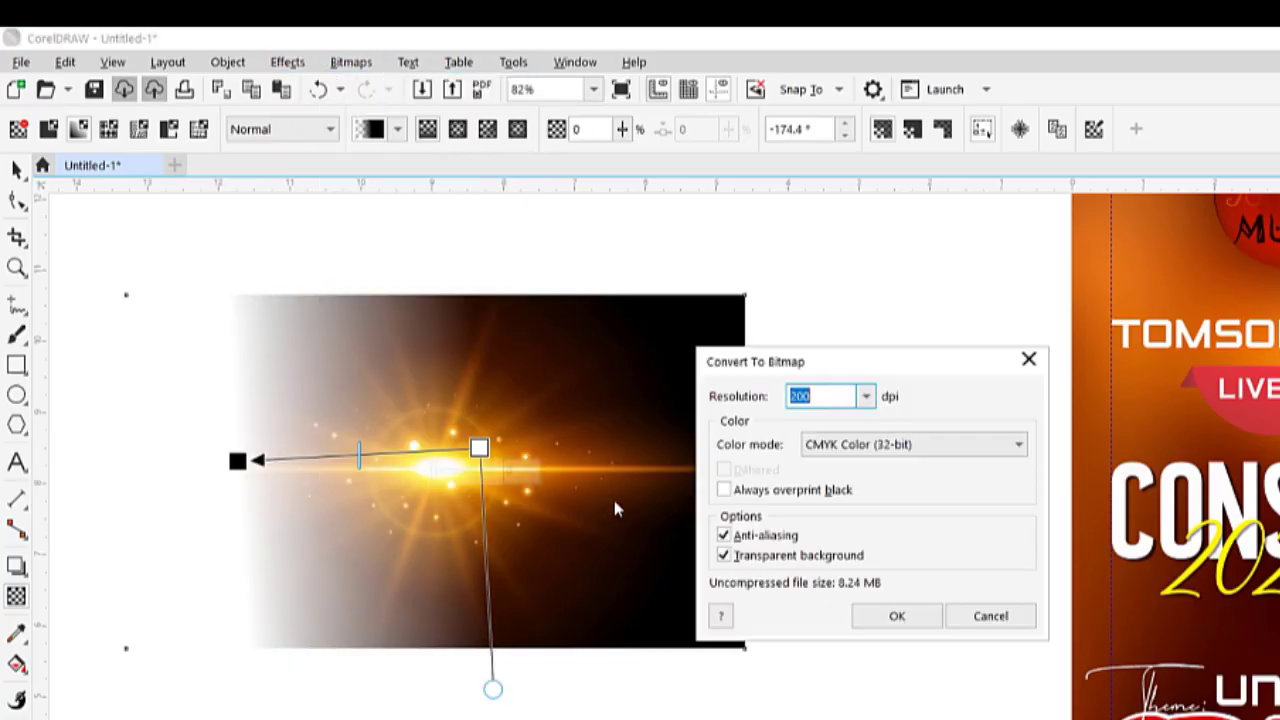
click(880, 615)
drag(514, 468, 698, 470)
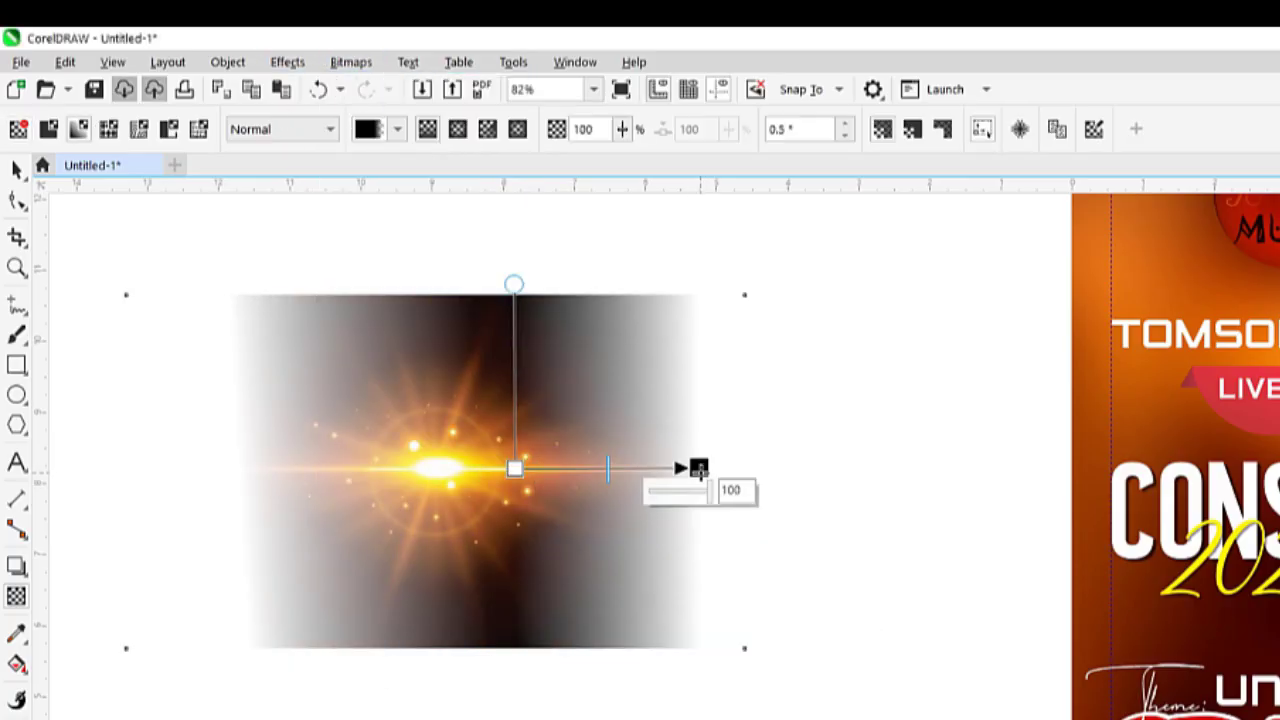
click(351, 62)
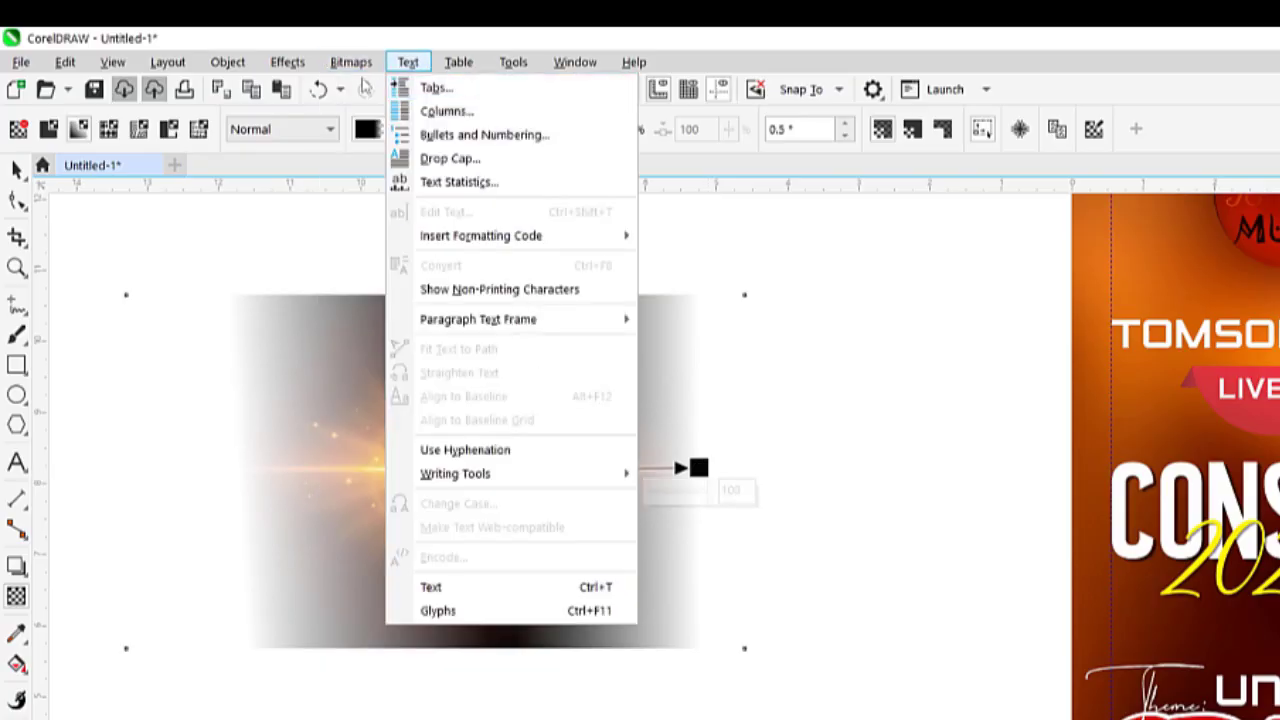
click(388, 90)
click(880, 615)
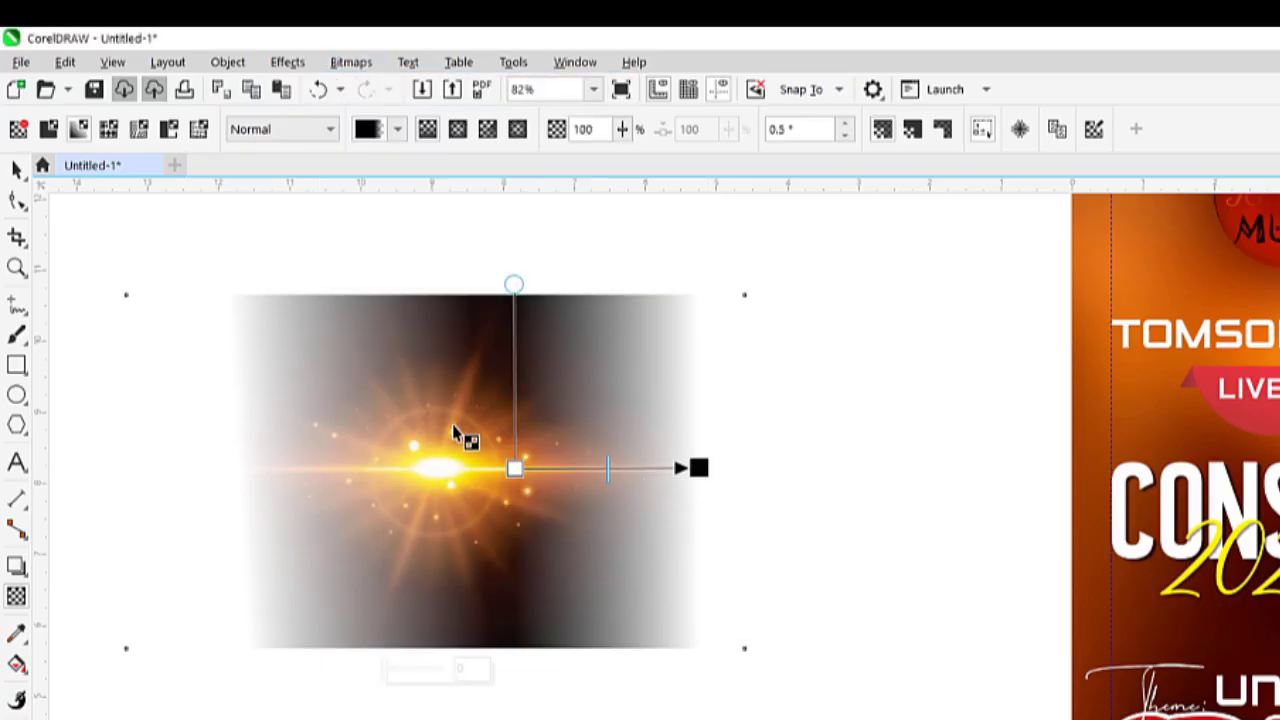
Fade the flare's top and bottom edges, converting it to a bitmap after each fade
drag(459, 410, 455, 450)
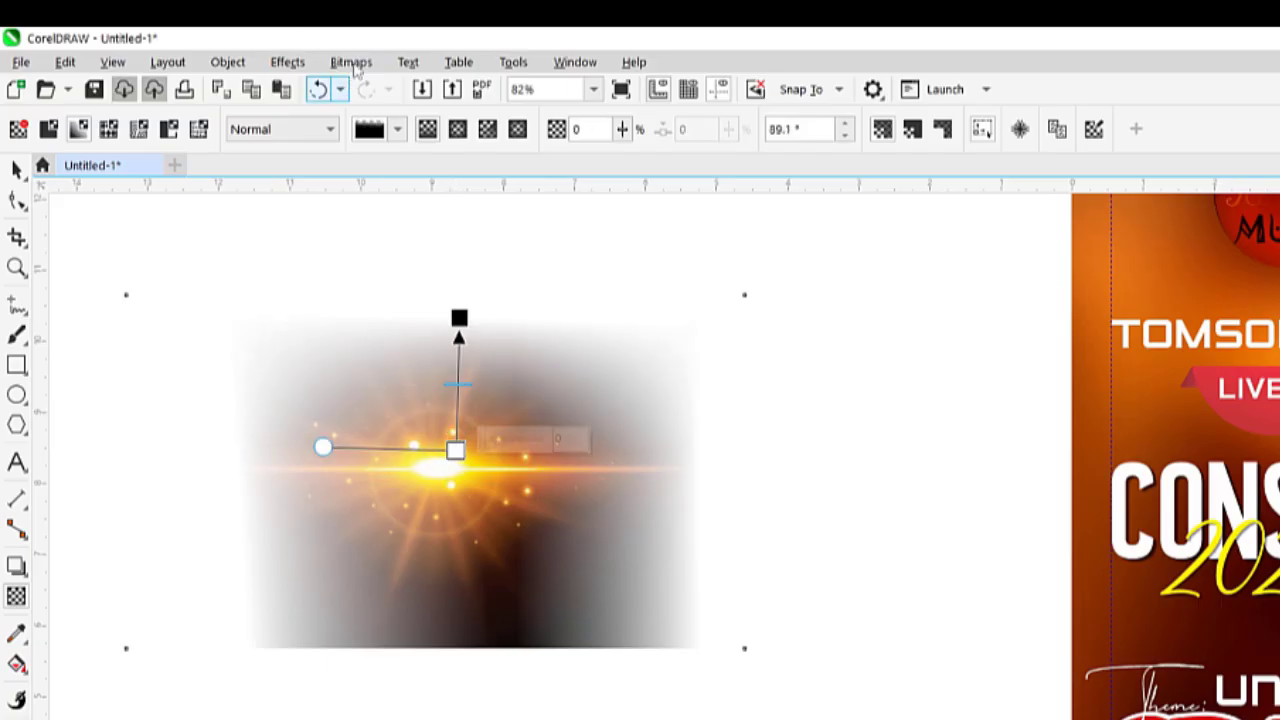
click(351, 62)
click(405, 86)
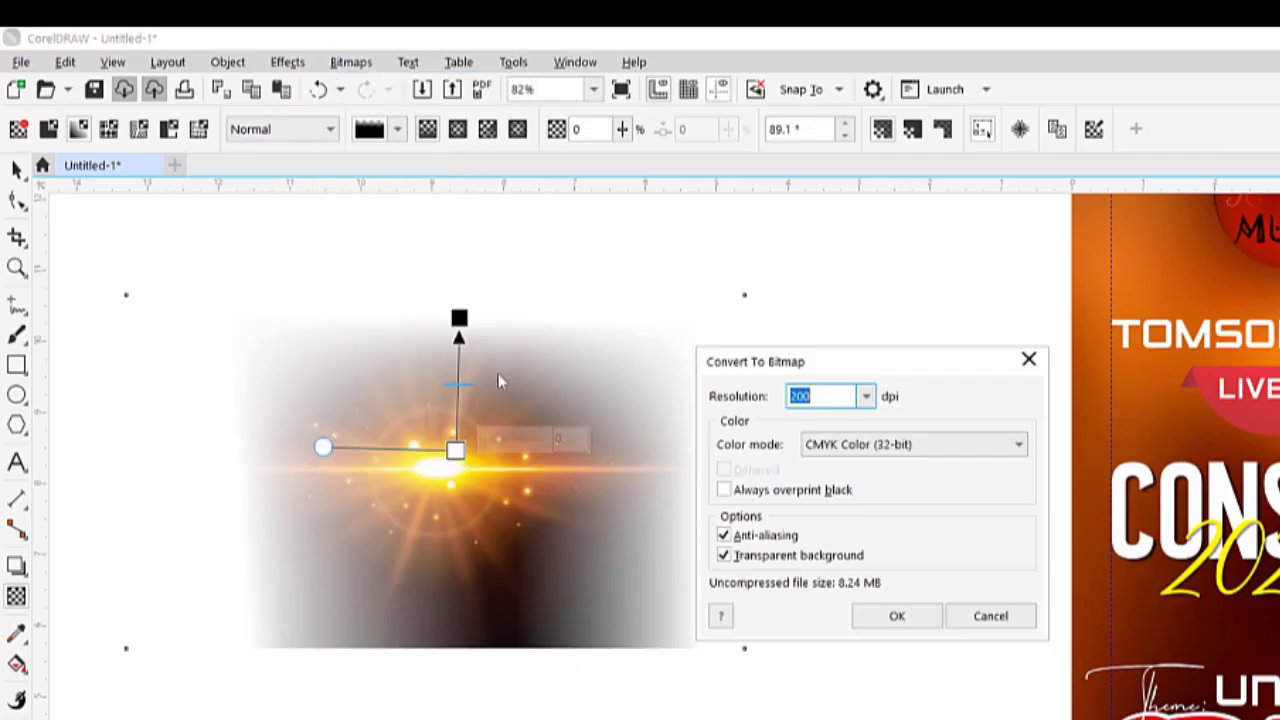
click(890, 616)
drag(471, 509, 472, 605)
click(351, 62)
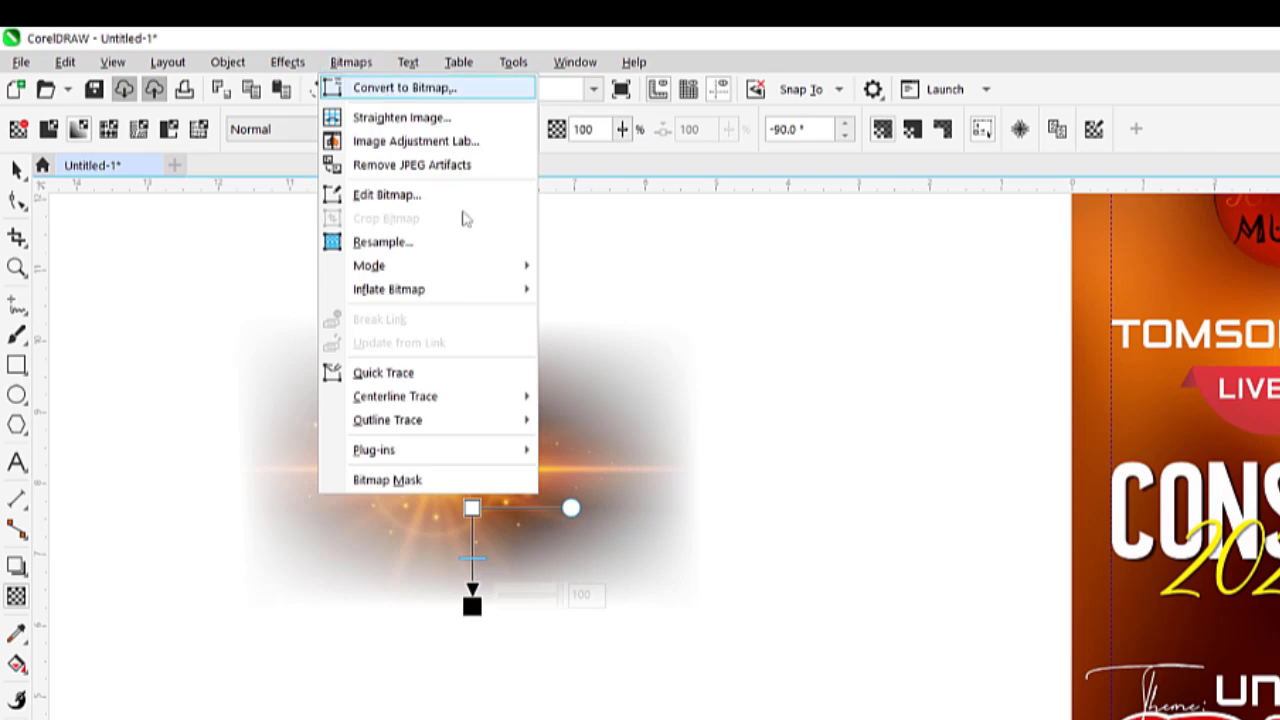
click(405, 87)
click(887, 616)
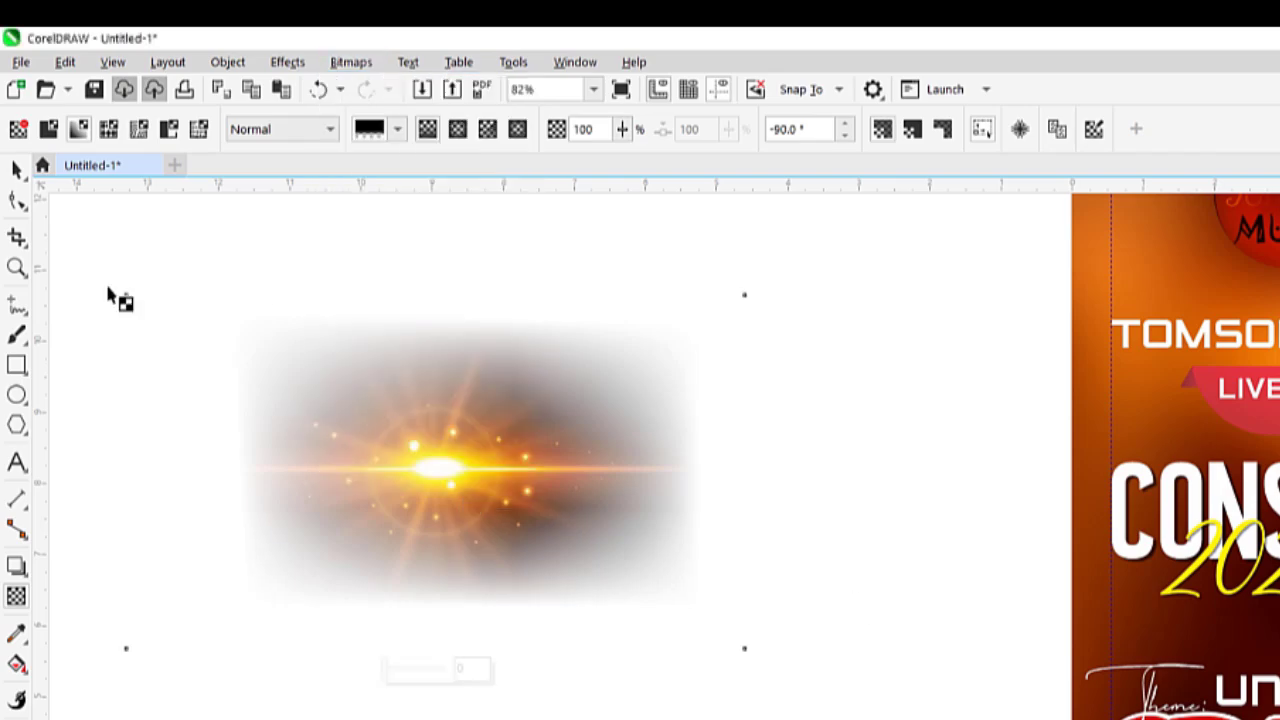
Place the faded flare over CONSERT, set its merge mode to Screen, and scale it to 60.7%
scroll(491, 463, down, 2)
drag(586, 482, 912, 490)
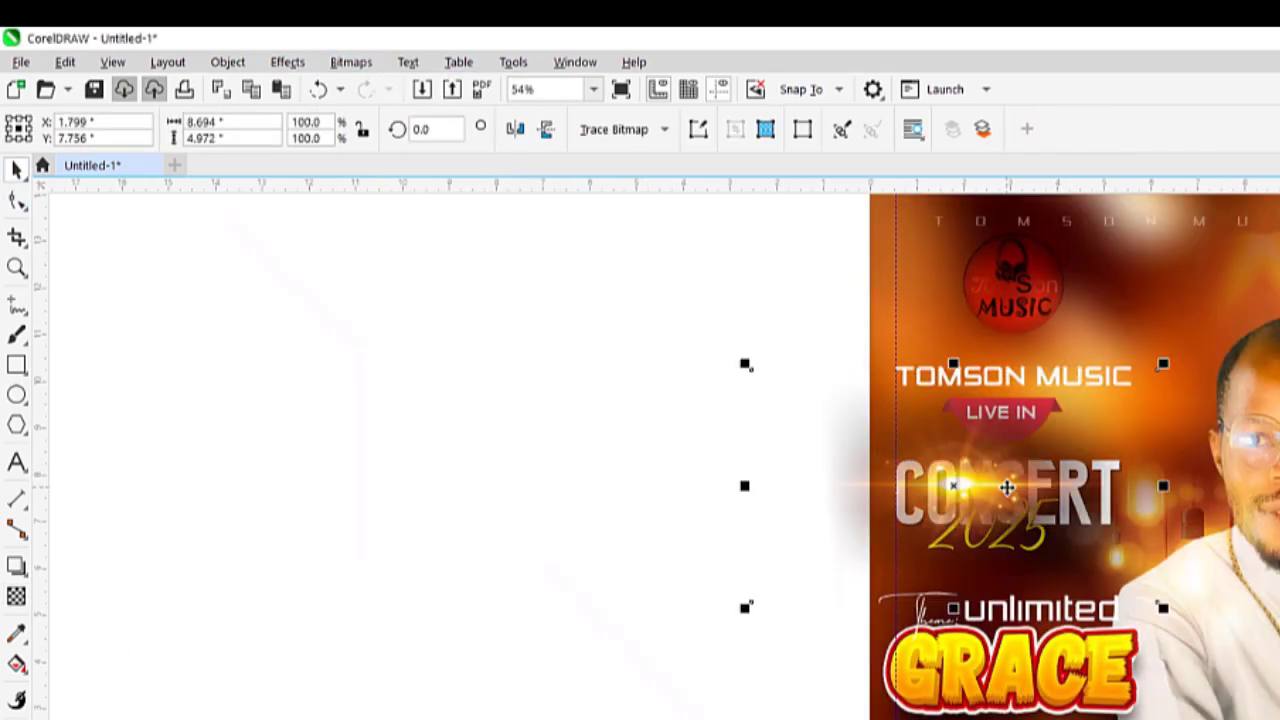
scroll(912, 500, up, 2)
scroll(911, 507, down, 1)
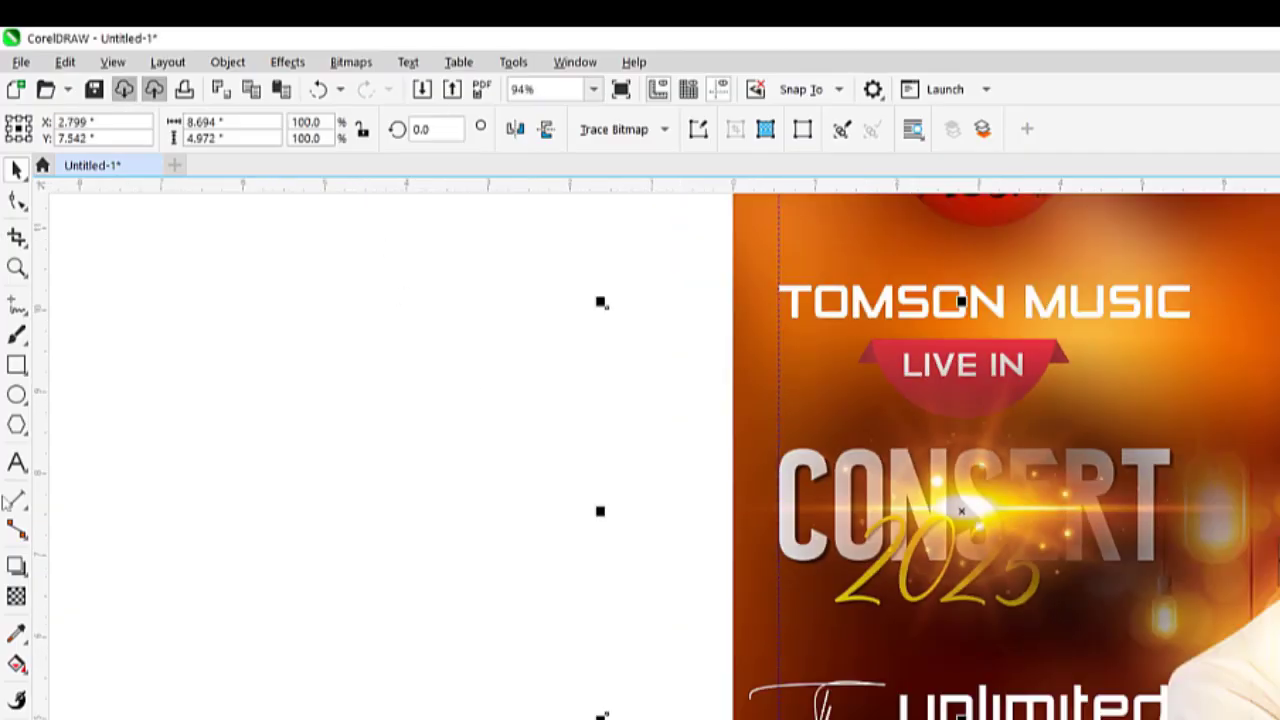
click(16, 598)
click(263, 131)
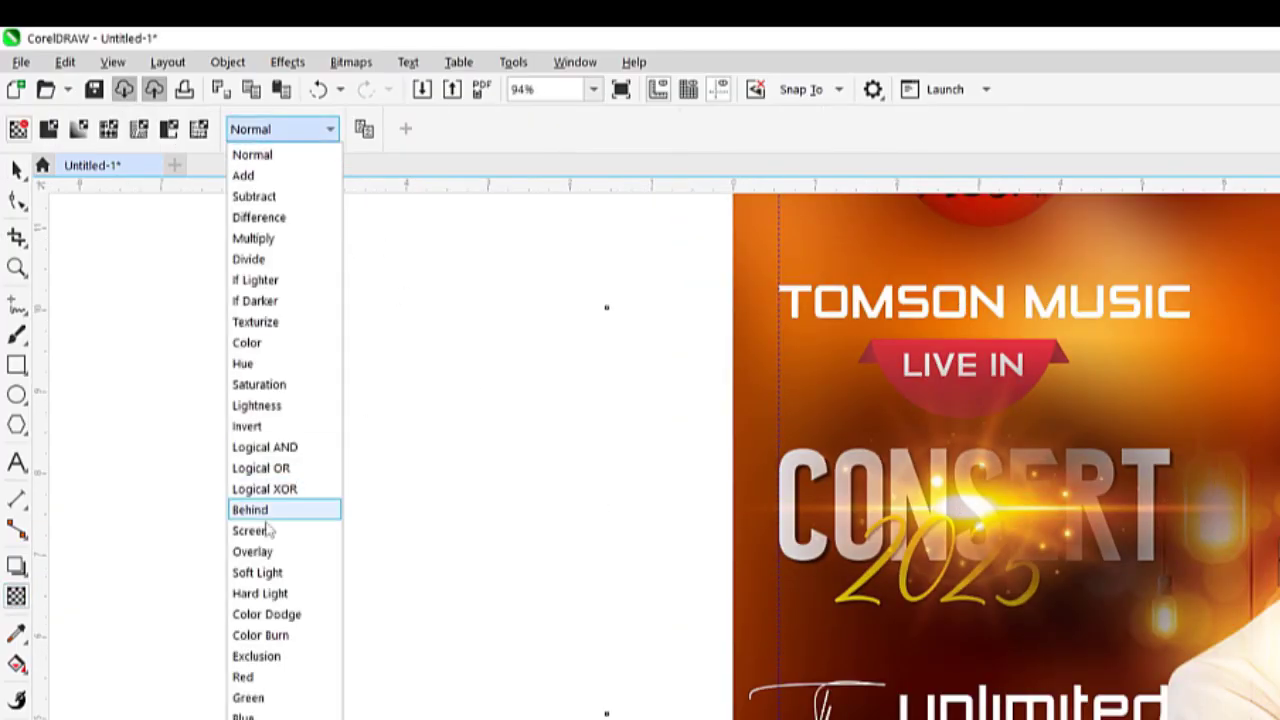
key(Return)
click(18, 171)
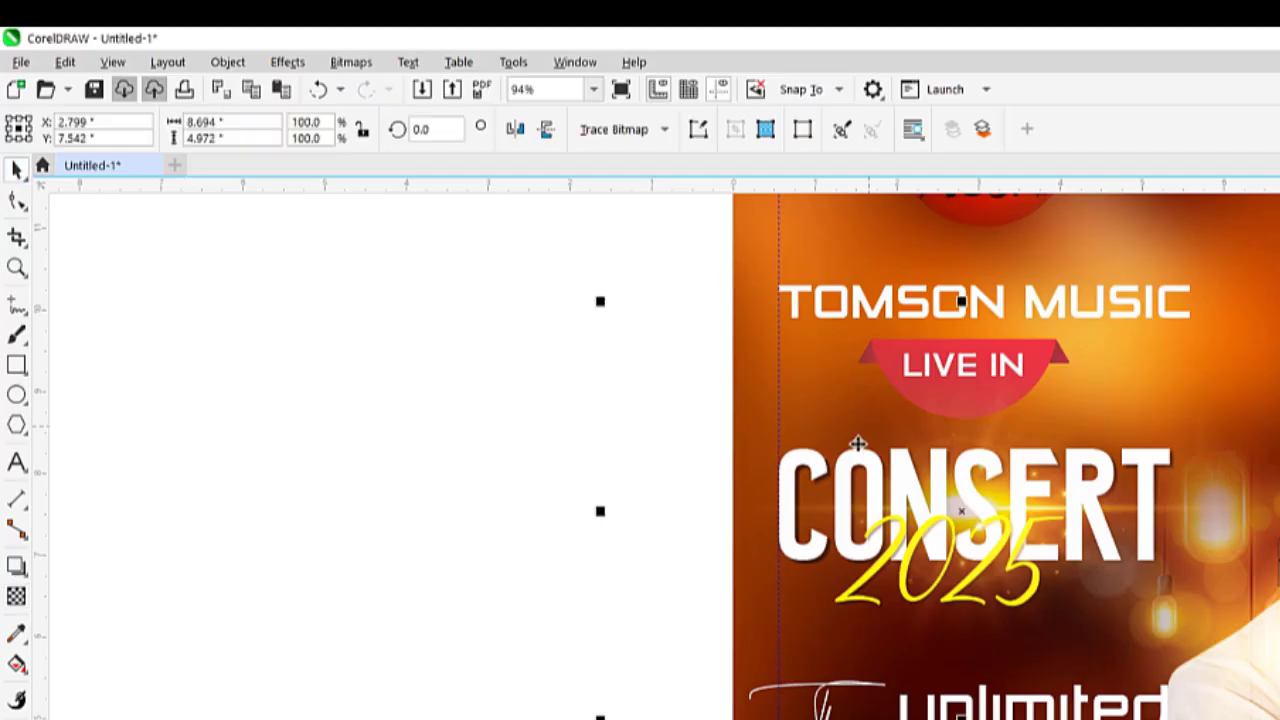
scroll(860, 446, down, 1)
drag(951, 270, 811, 248)
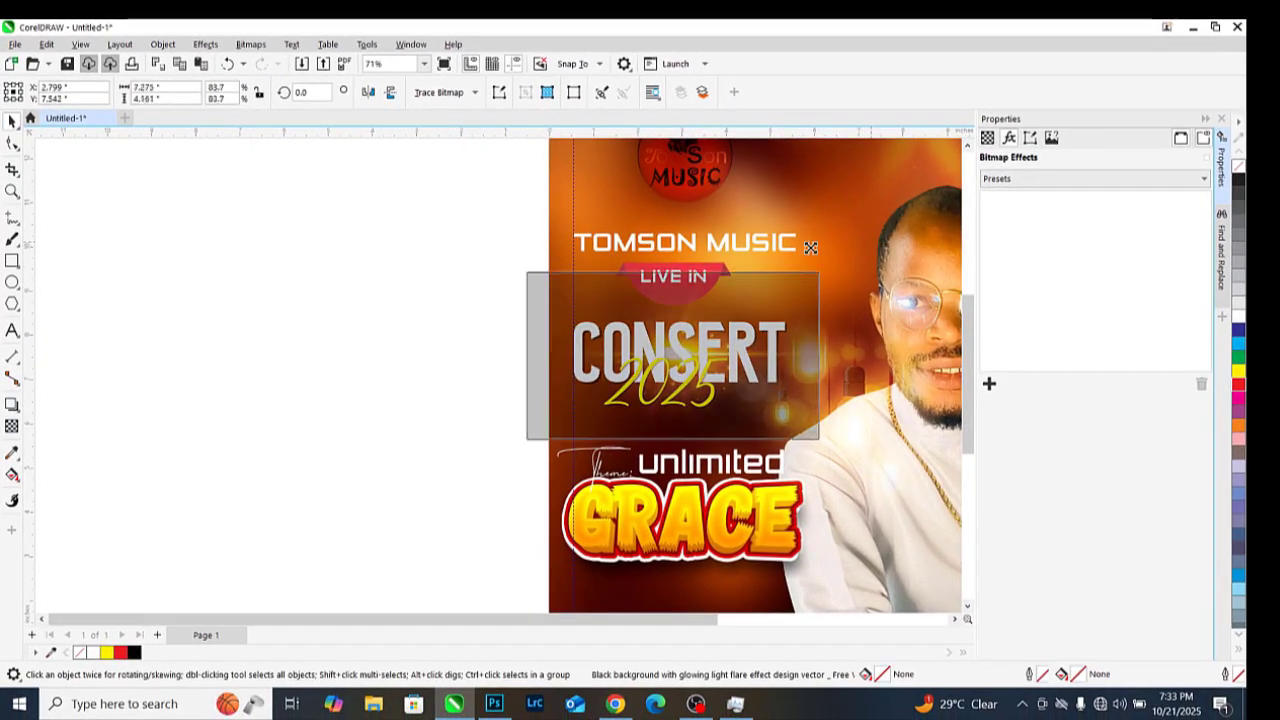
Rotate the flare 90° upright and move it beside LIVE IN above CONSERT
scroll(725, 335, up, 3)
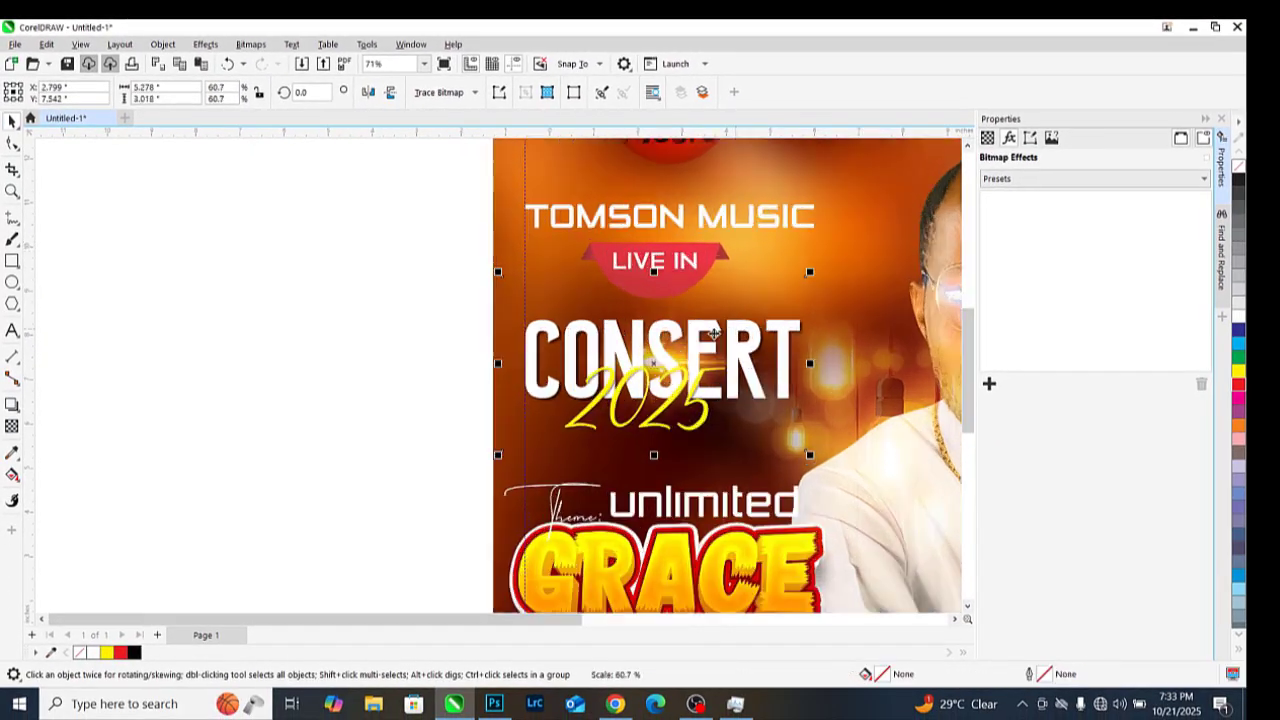
click(677, 375)
drag(824, 471, 748, 190)
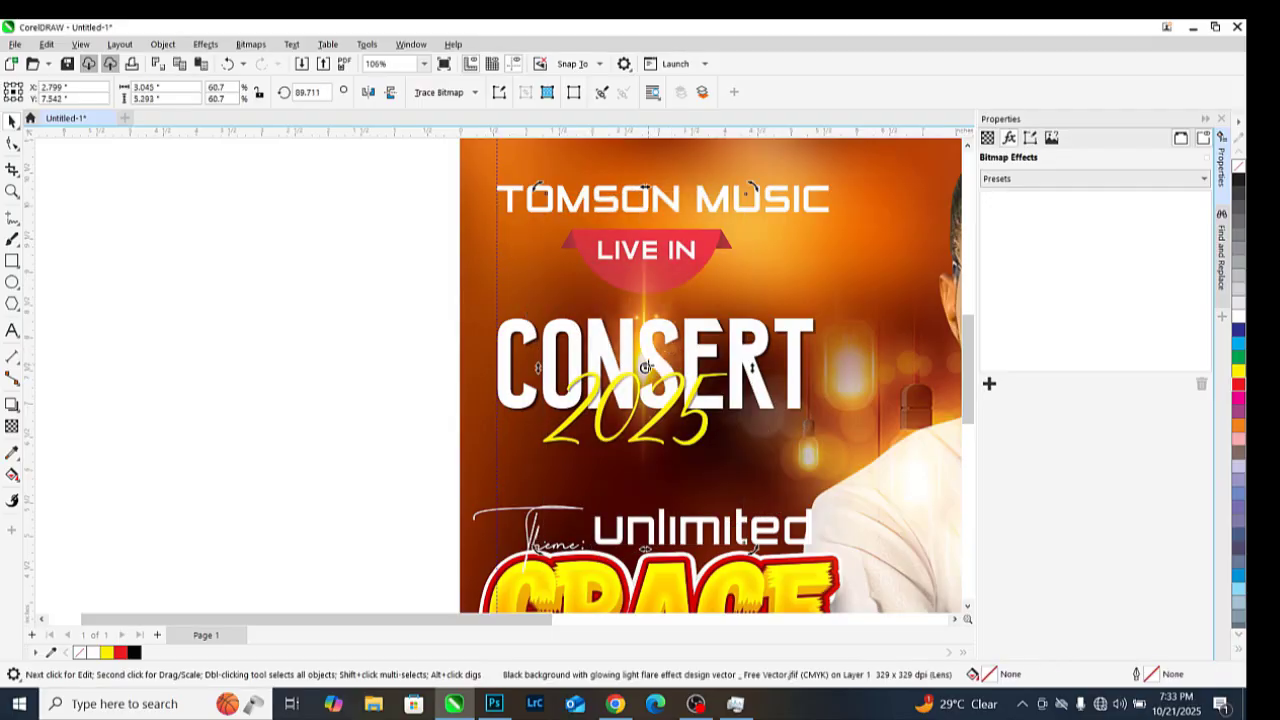
click(291, 237)
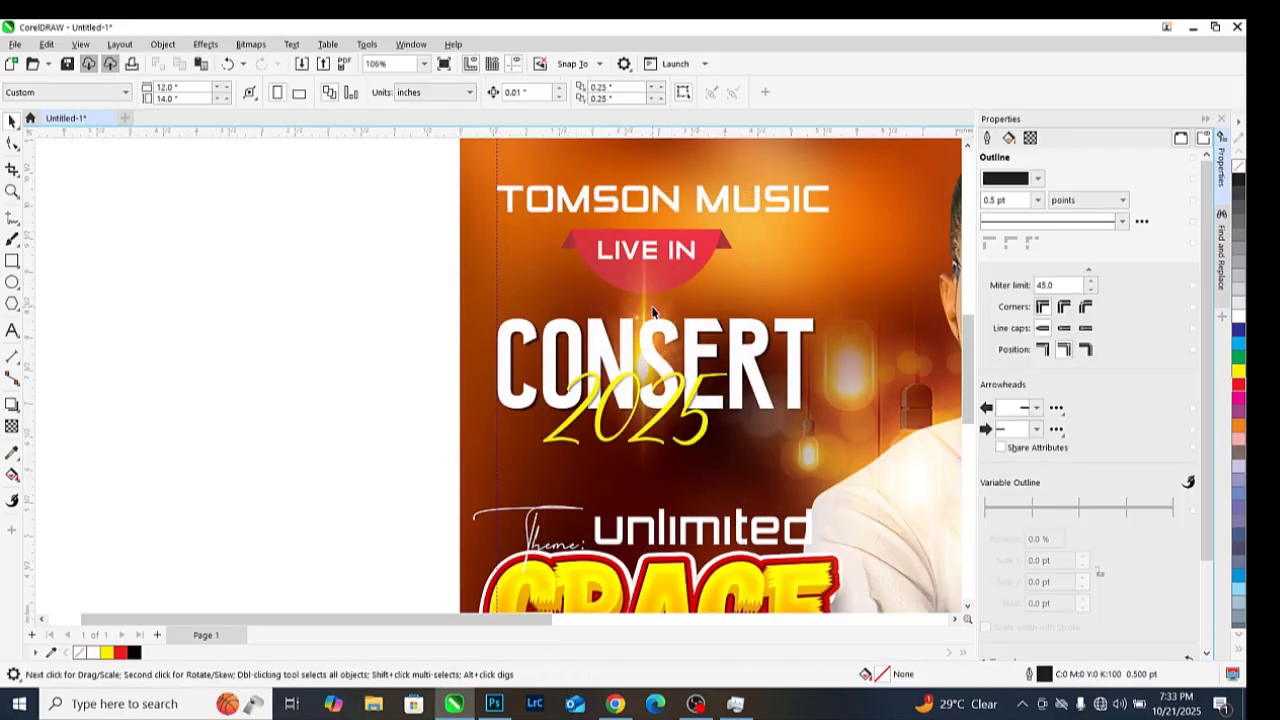
drag(655, 310, 552, 243)
scroll(574, 273, up, 1)
scroll(575, 284, up, 2)
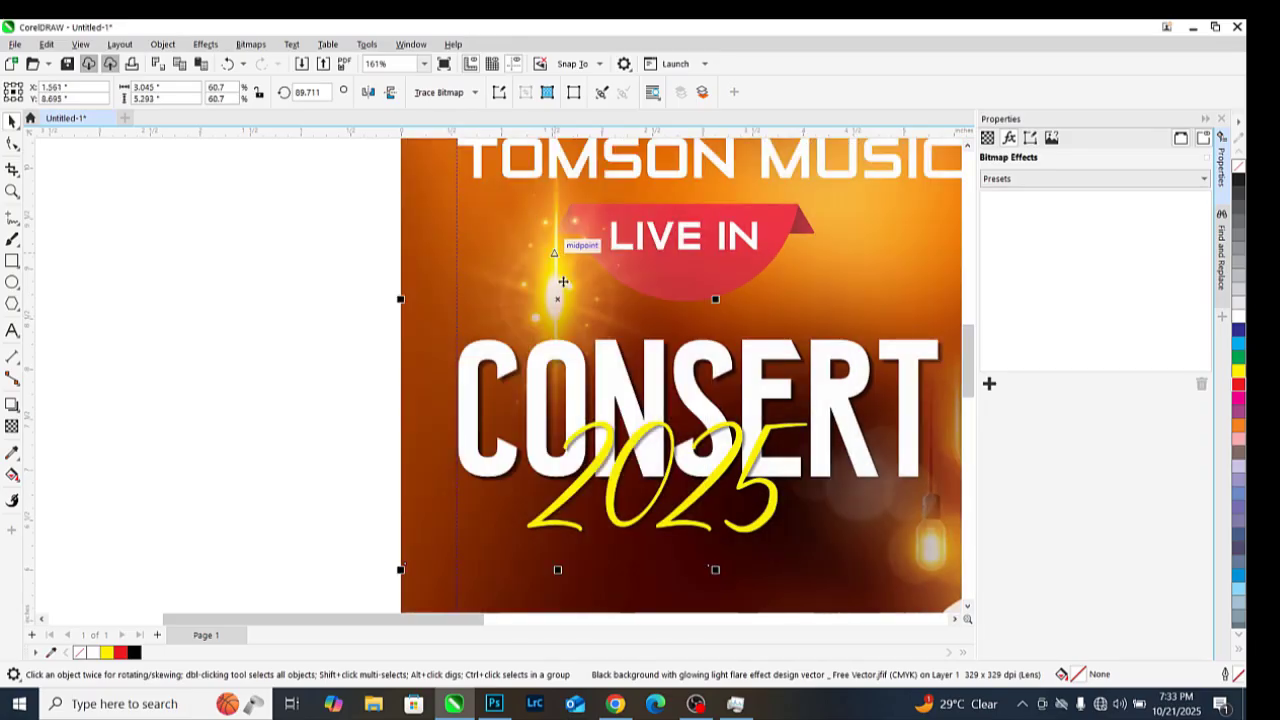
scroll(559, 297, down, 2)
scroll(551, 289, down, 5)
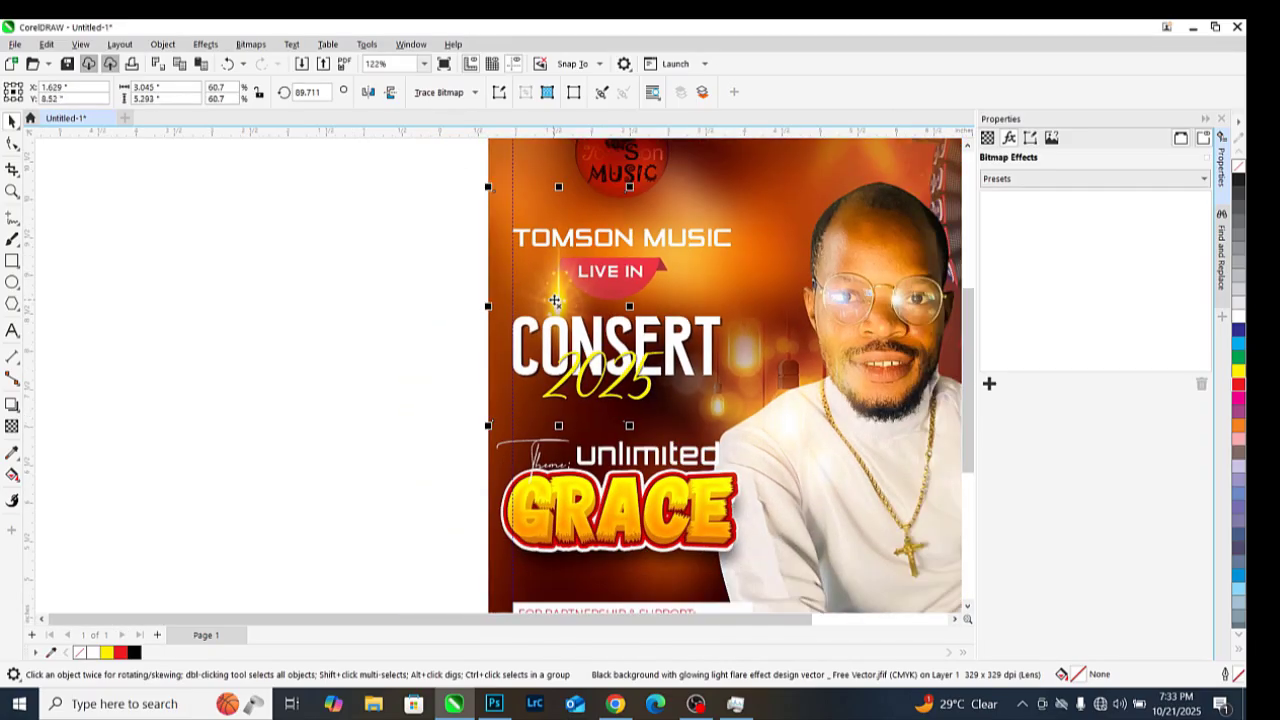
click(388, 285)
scroll(388, 285, down, 1)
scroll(471, 286, up, 1)
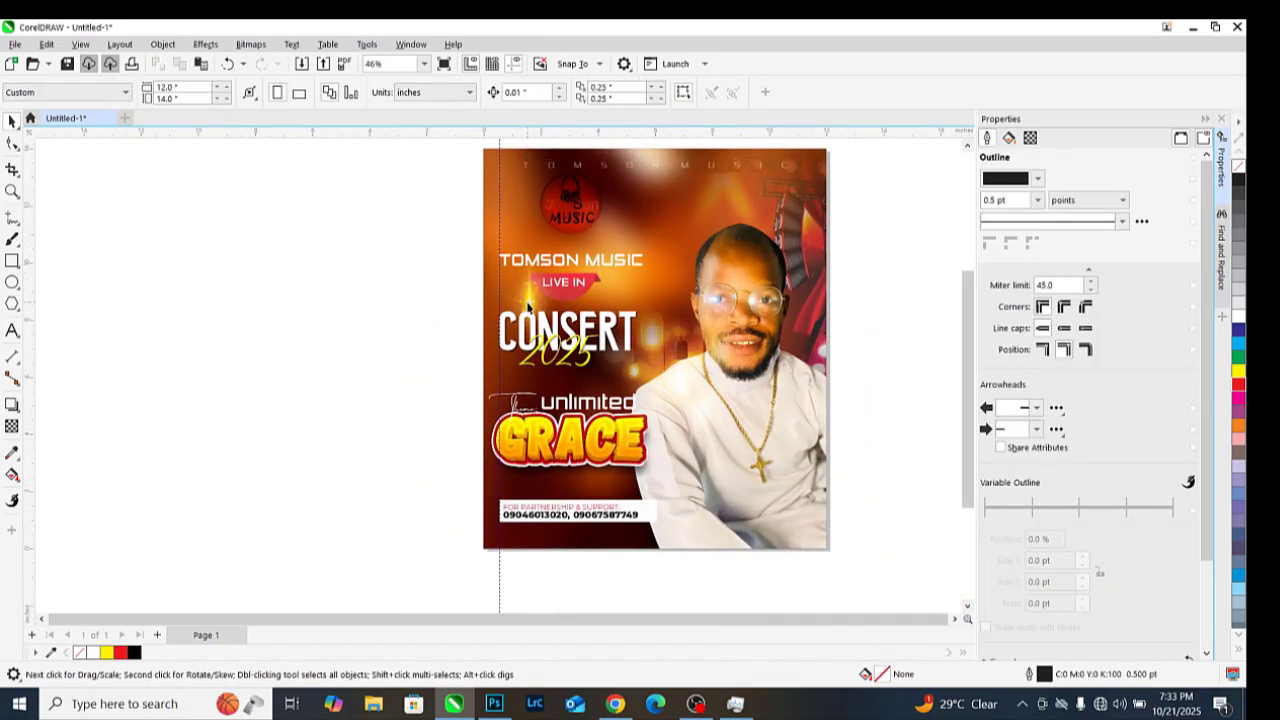
Move a flare over the GRACE title and rotate it about 180° along its lower edge
drag(533, 302, 564, 451)
scroll(564, 449, up, 2)
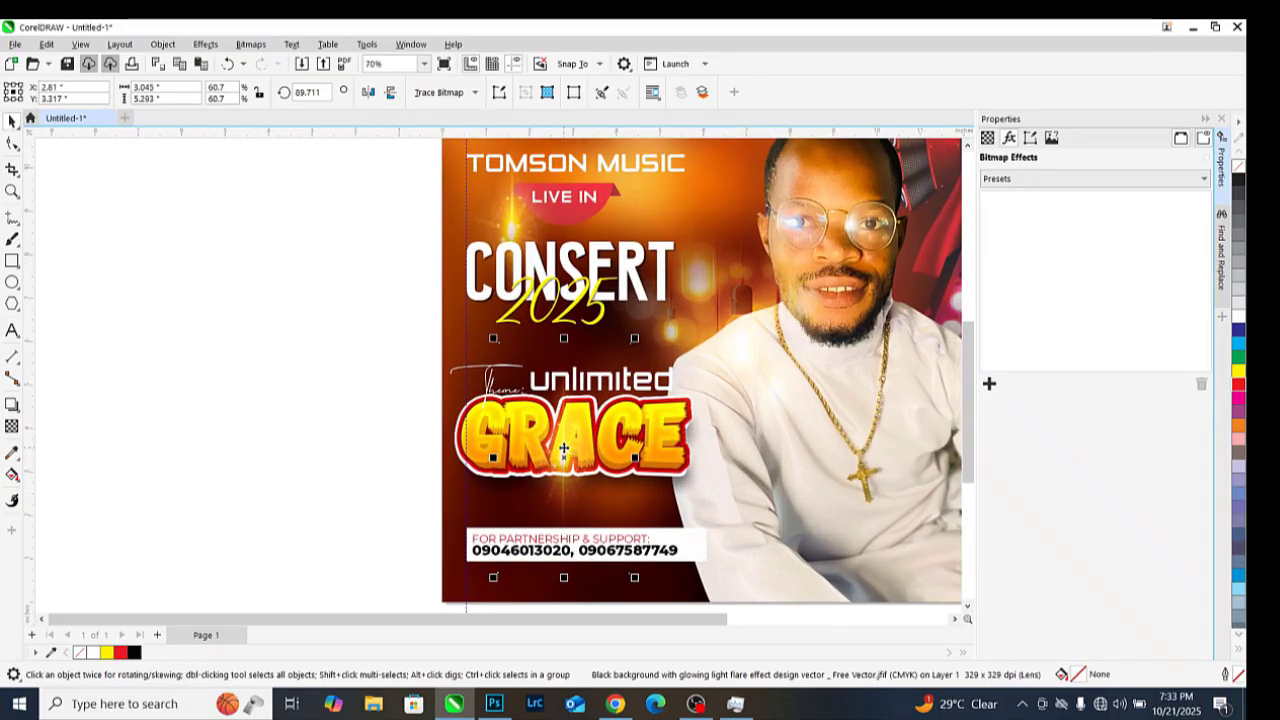
click(567, 422)
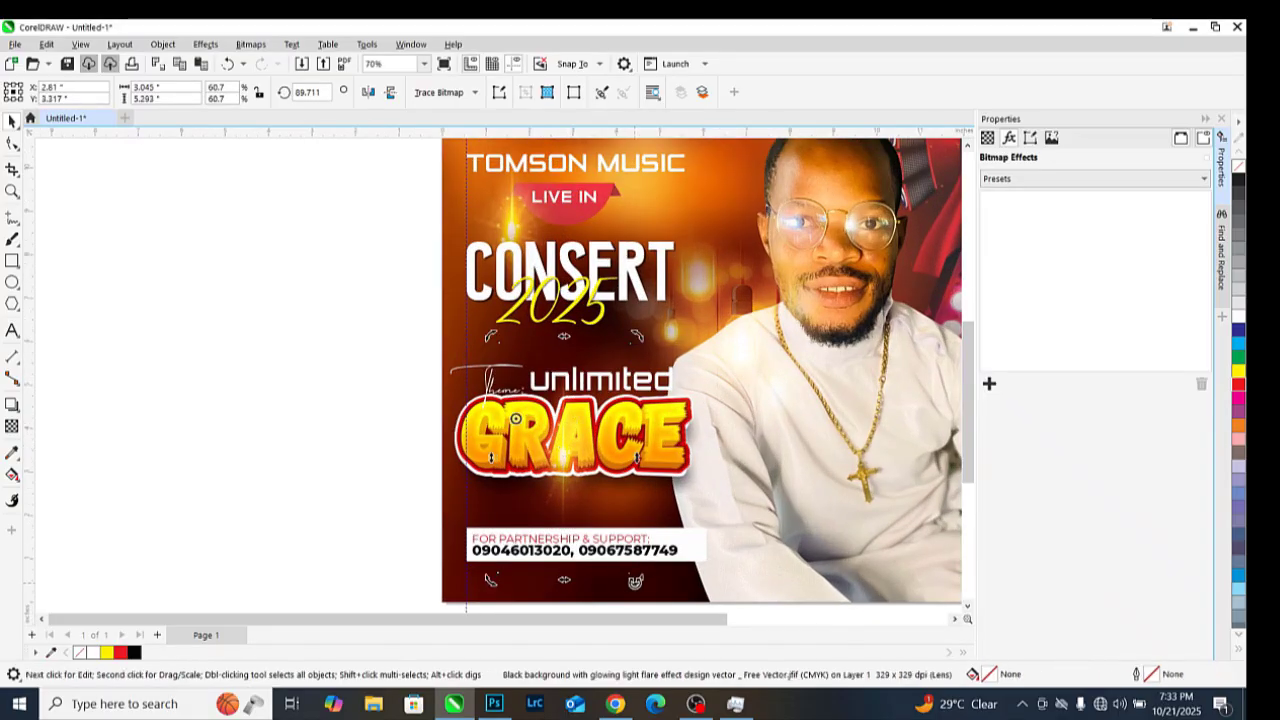
drag(636, 578, 675, 298)
scroll(571, 436, up, 4)
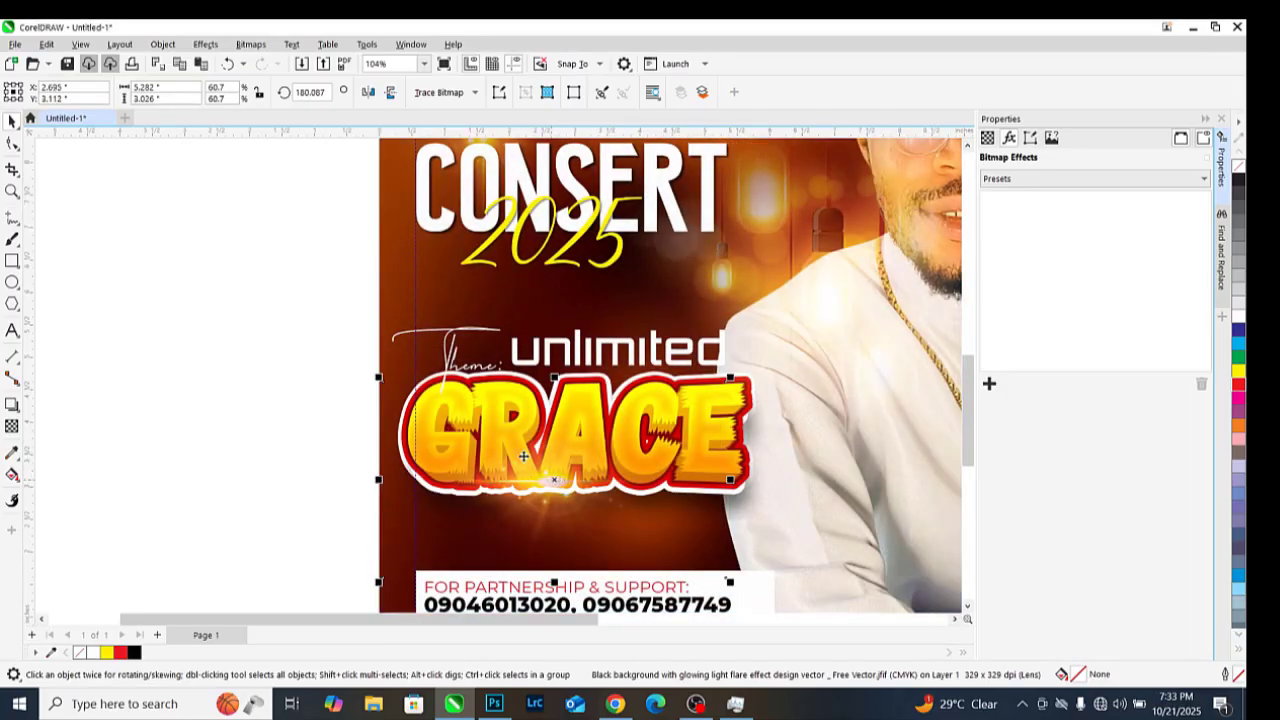
scroll(655, 450, down, 3)
click(451, 324)
scroll(522, 358, down, 1)
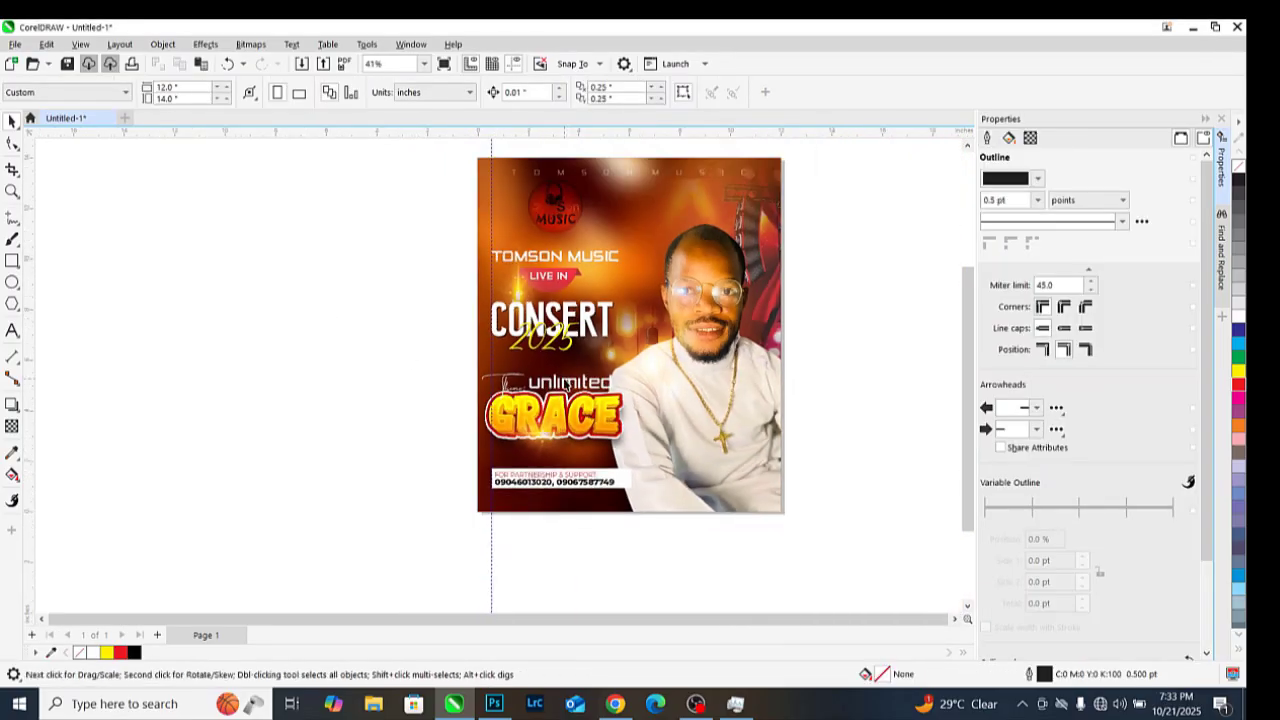
scroll(571, 373, up, 2)
scroll(571, 373, down, 1)
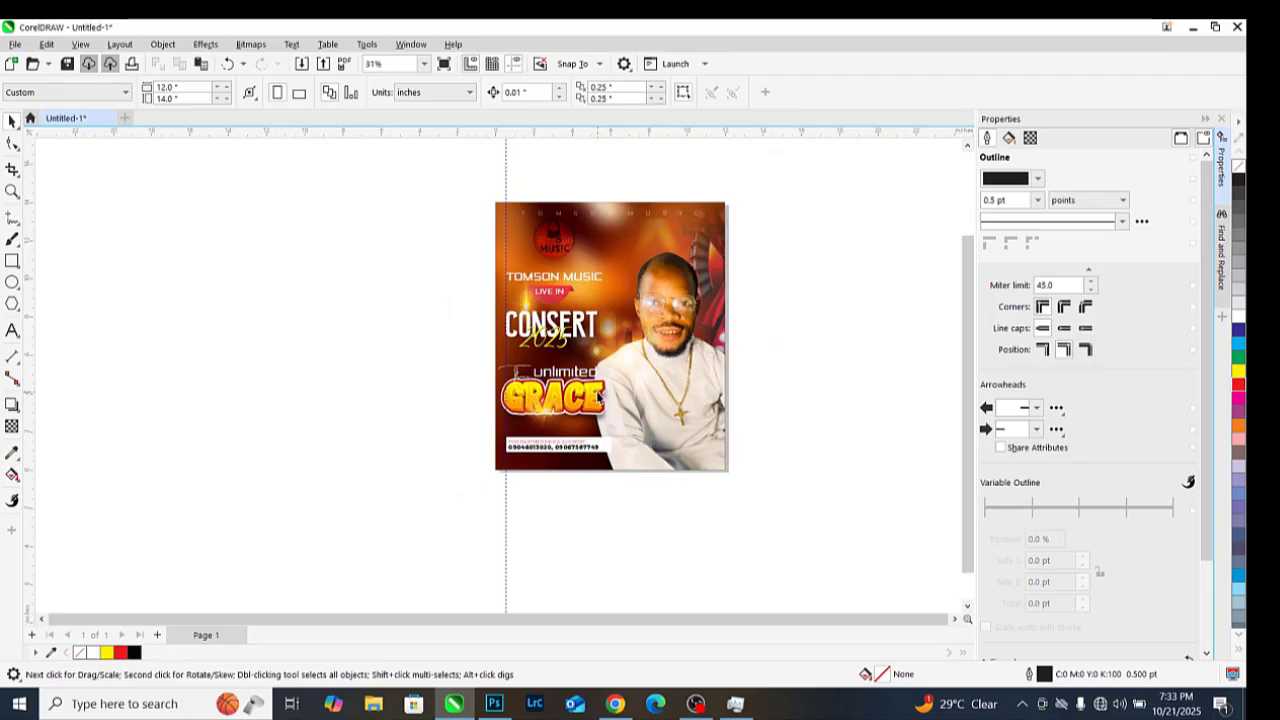
Zoom out to the whole poster and start an Arial 24 pt 'Host' text beside the page
scroll(723, 427, up, 1)
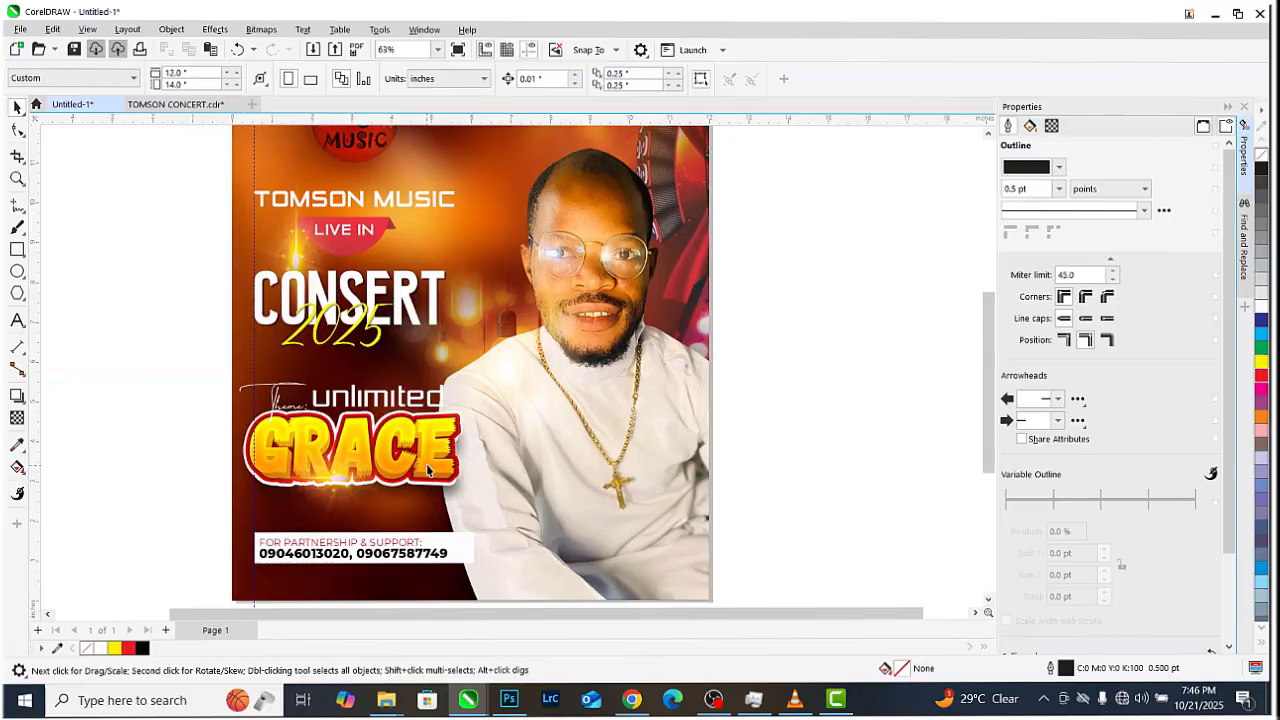
scroll(549, 415, down, 1)
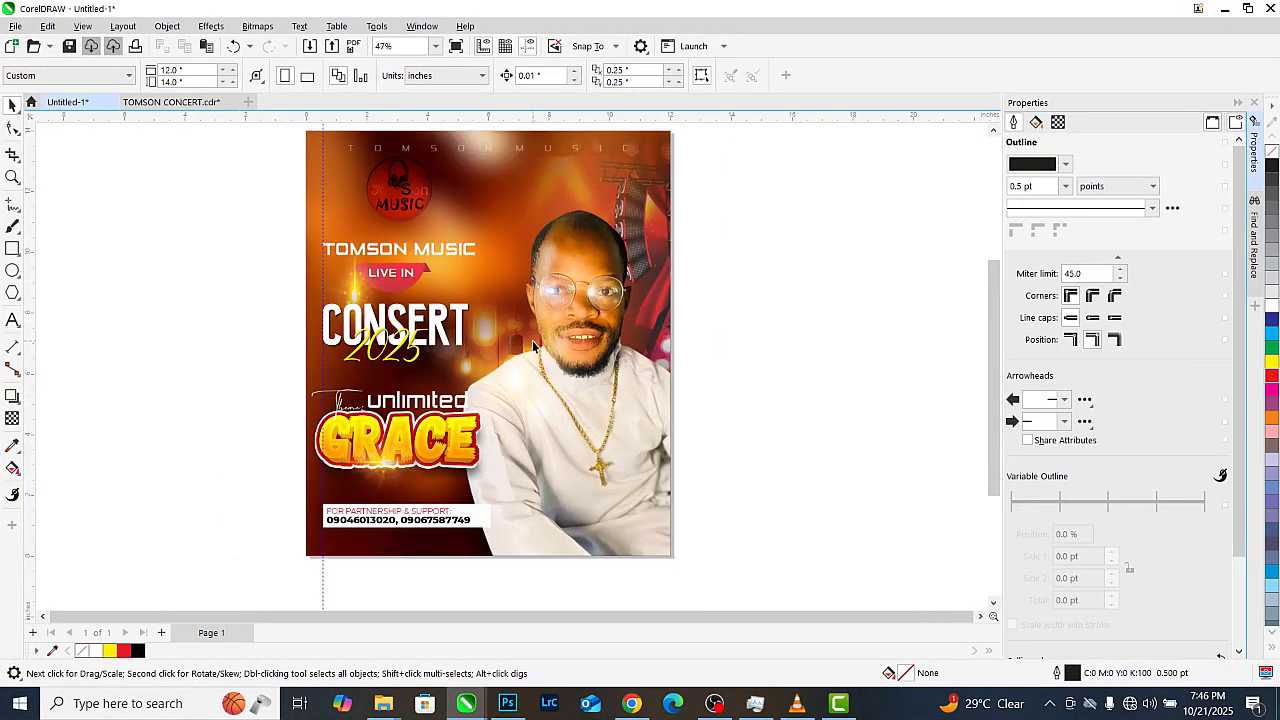
scroll(558, 362, down, 1)
scroll(602, 258, up, 1)
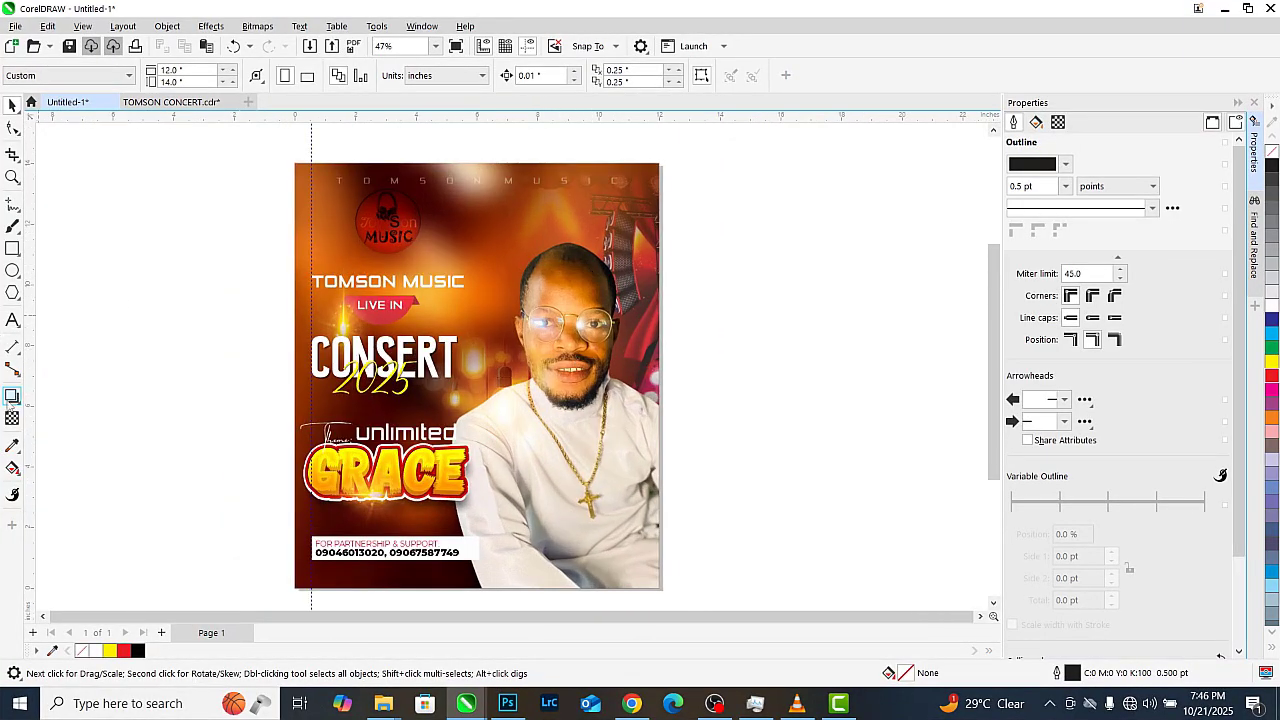
click(13, 319)
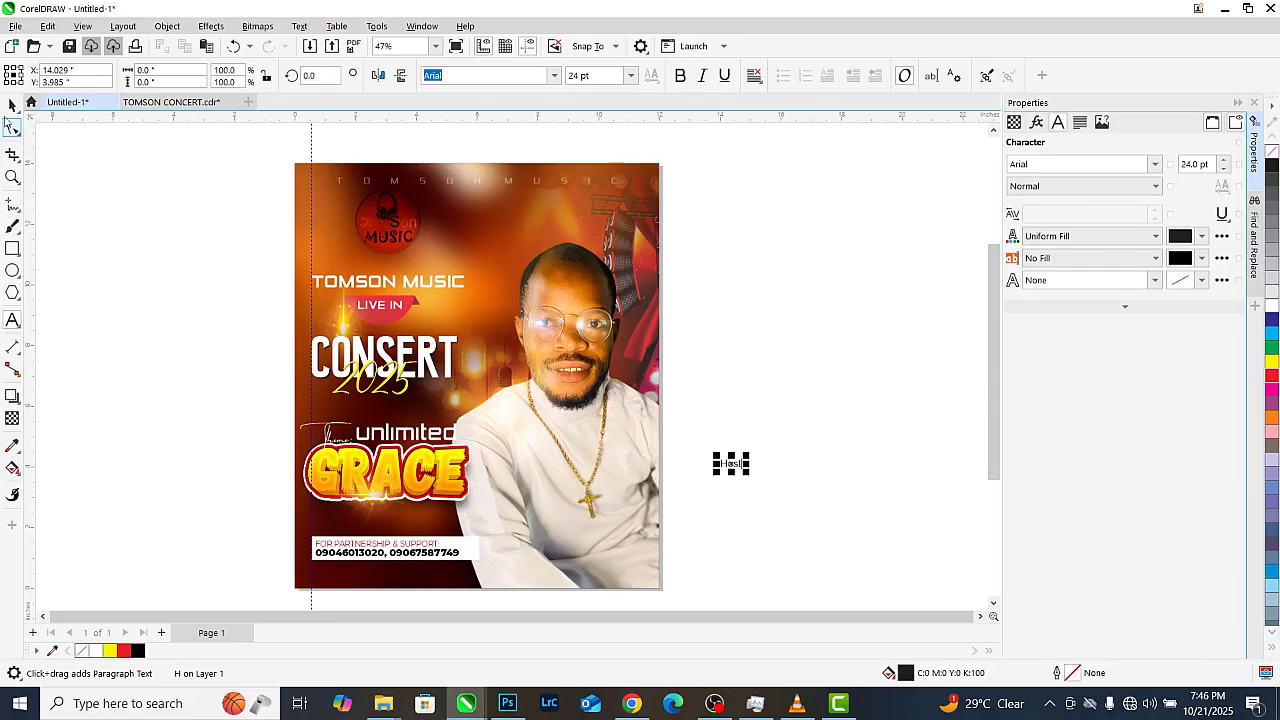
Set the host text to the Taken by Vultures script font and enlarge it
key(space)
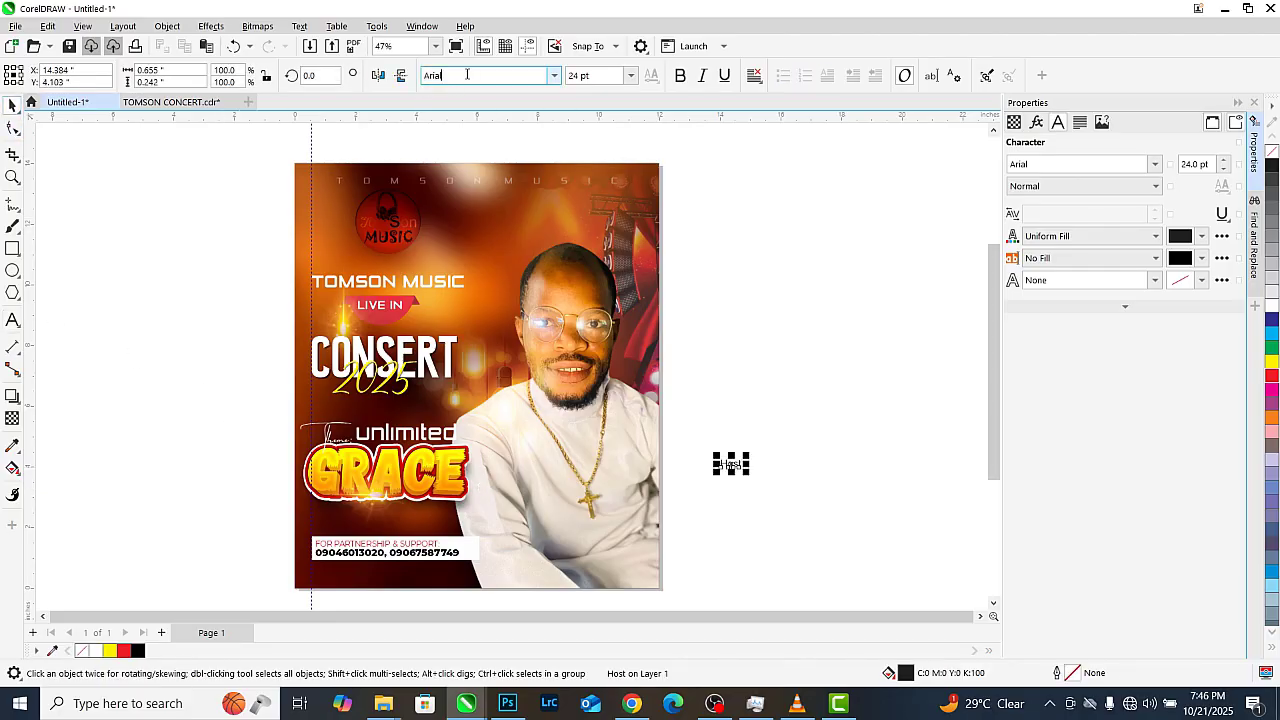
text(taken by Vultures Alternates De)
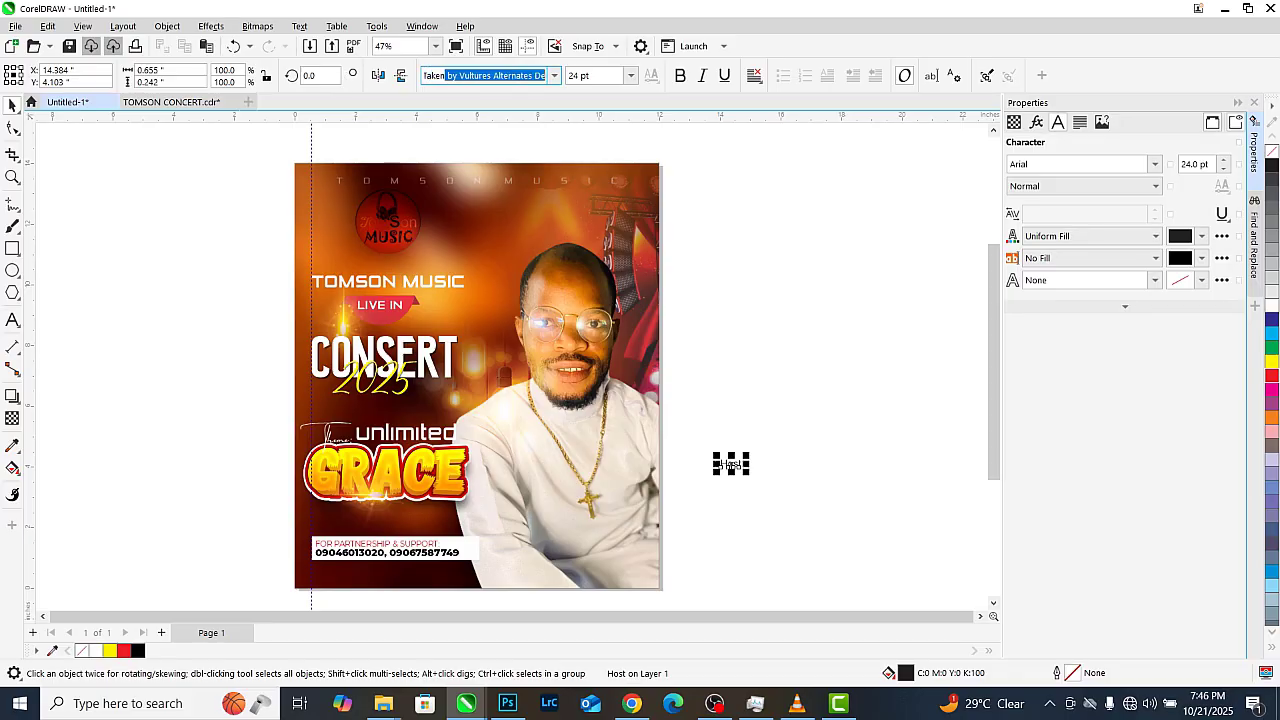
key(Return)
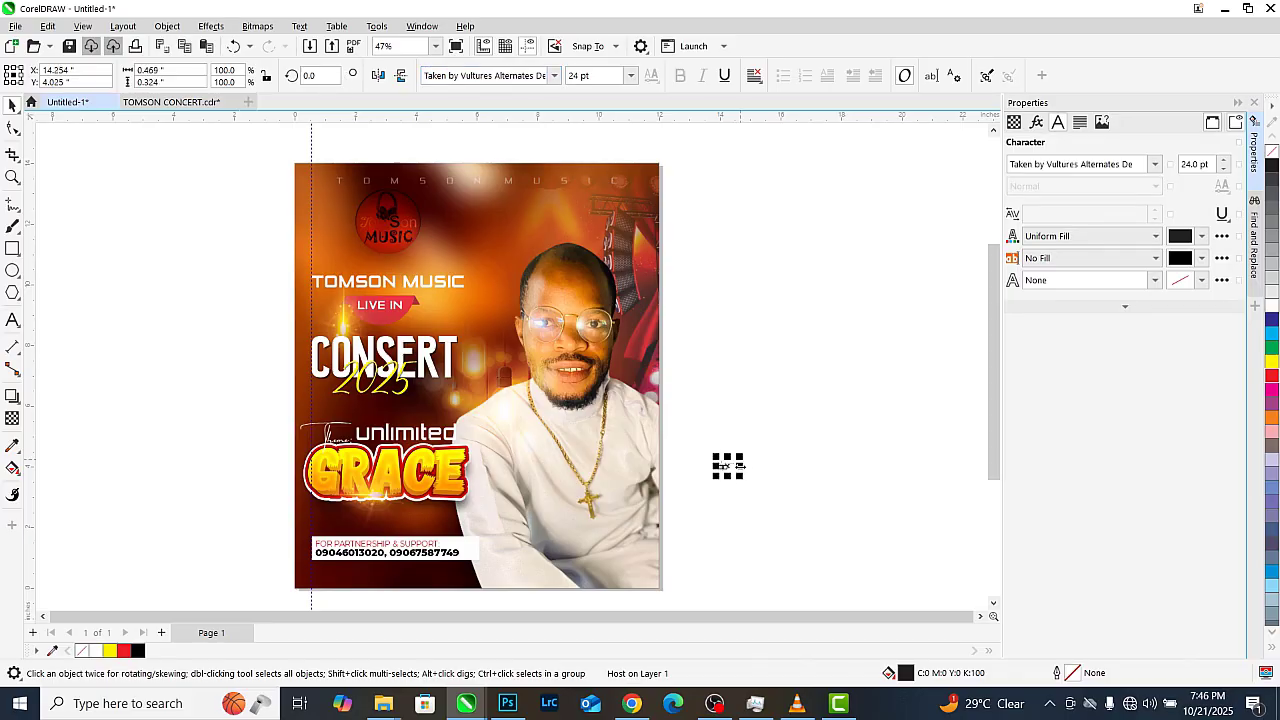
drag(714, 479, 346, 544)
Position the host label on the shirt beside the gold cross pendant
scroll(695, 470, up, 3)
scroll(436, 523, up, 1)
drag(426, 513, 522, 446)
drag(380, 509, 437, 507)
scroll(398, 476, down, 1)
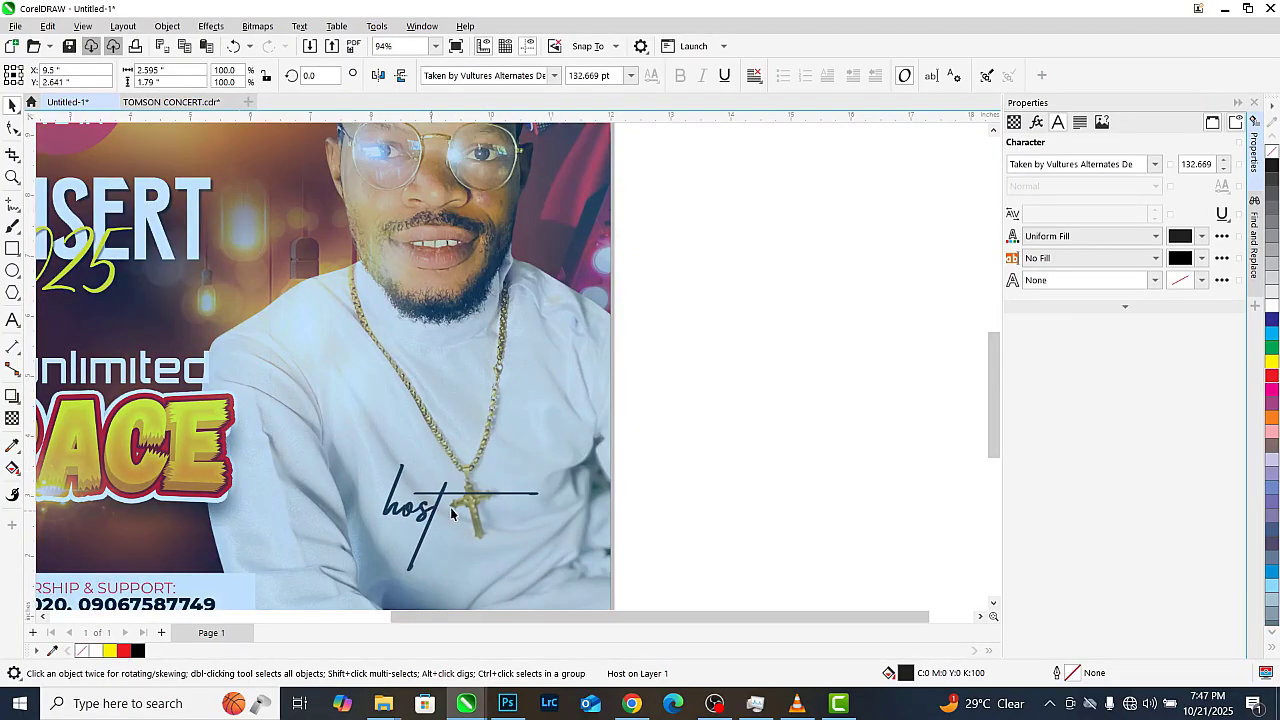
drag(541, 461, 517, 459)
scroll(500, 480, down, 2)
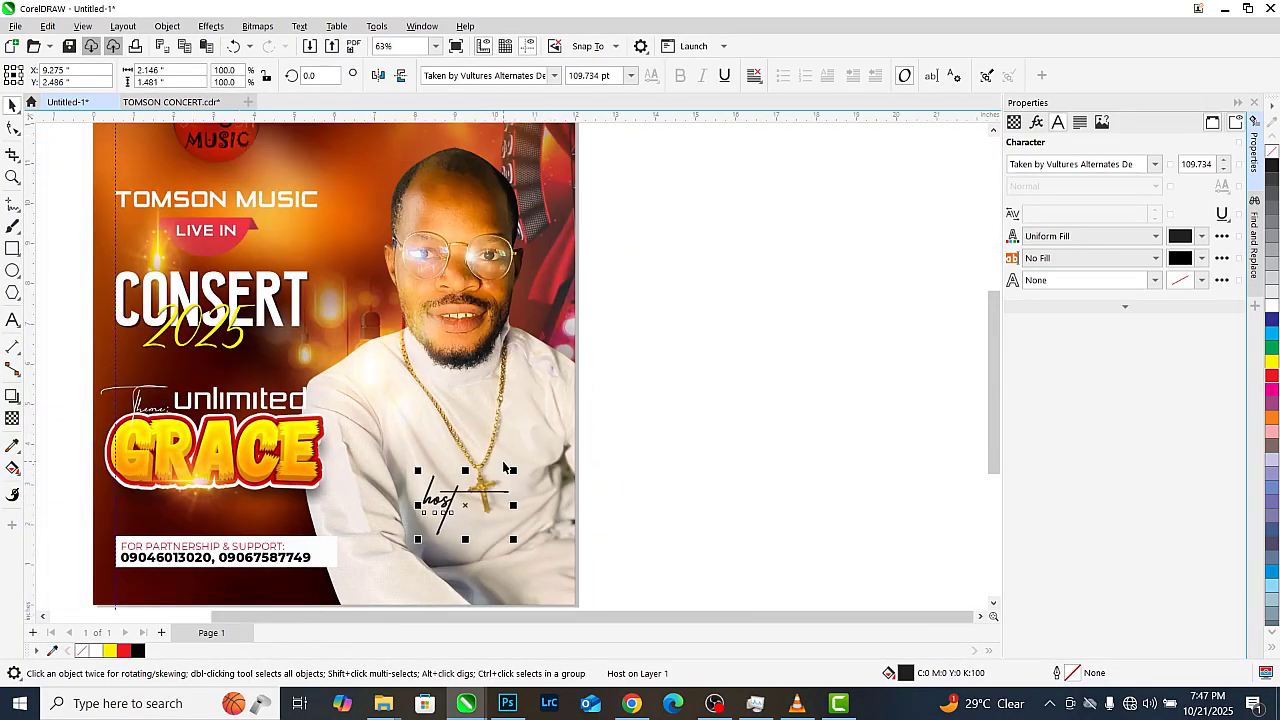
click(586, 437)
Select the TOMSON MUSIC heading, clicking past the photo and flare image
scroll(409, 517, up, 1)
scroll(260, 435, down, 1)
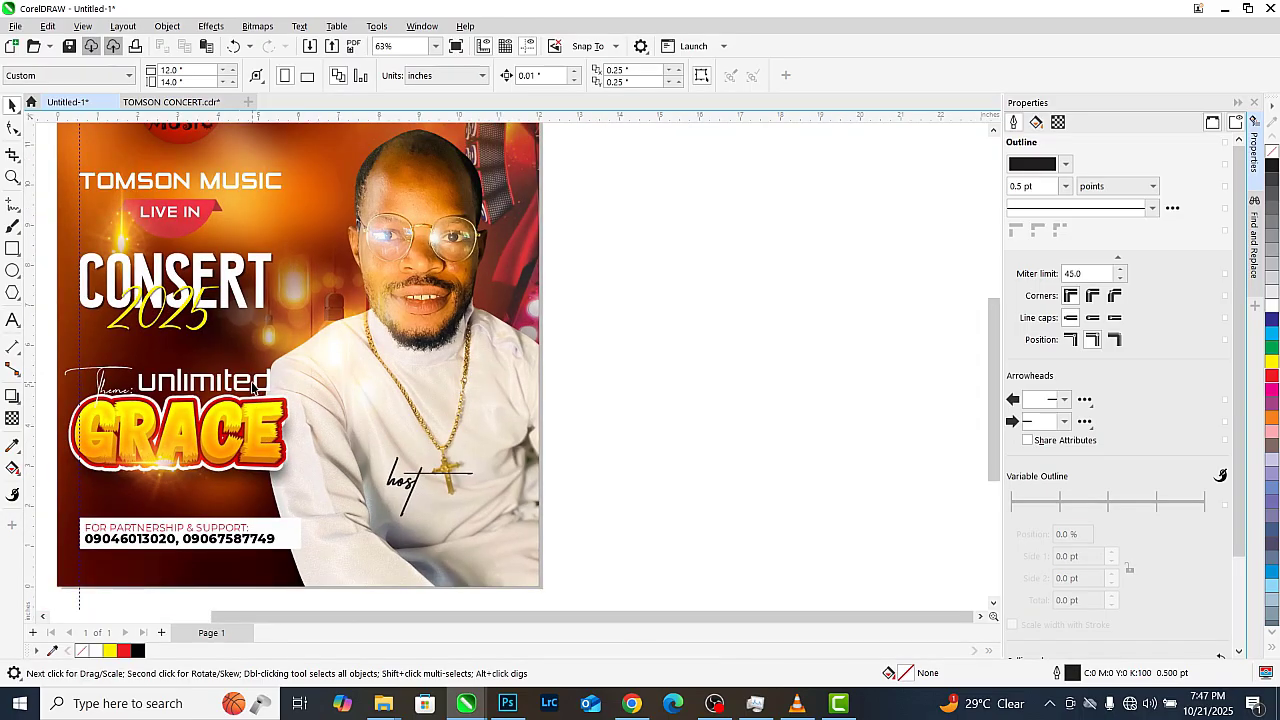
click(245, 385)
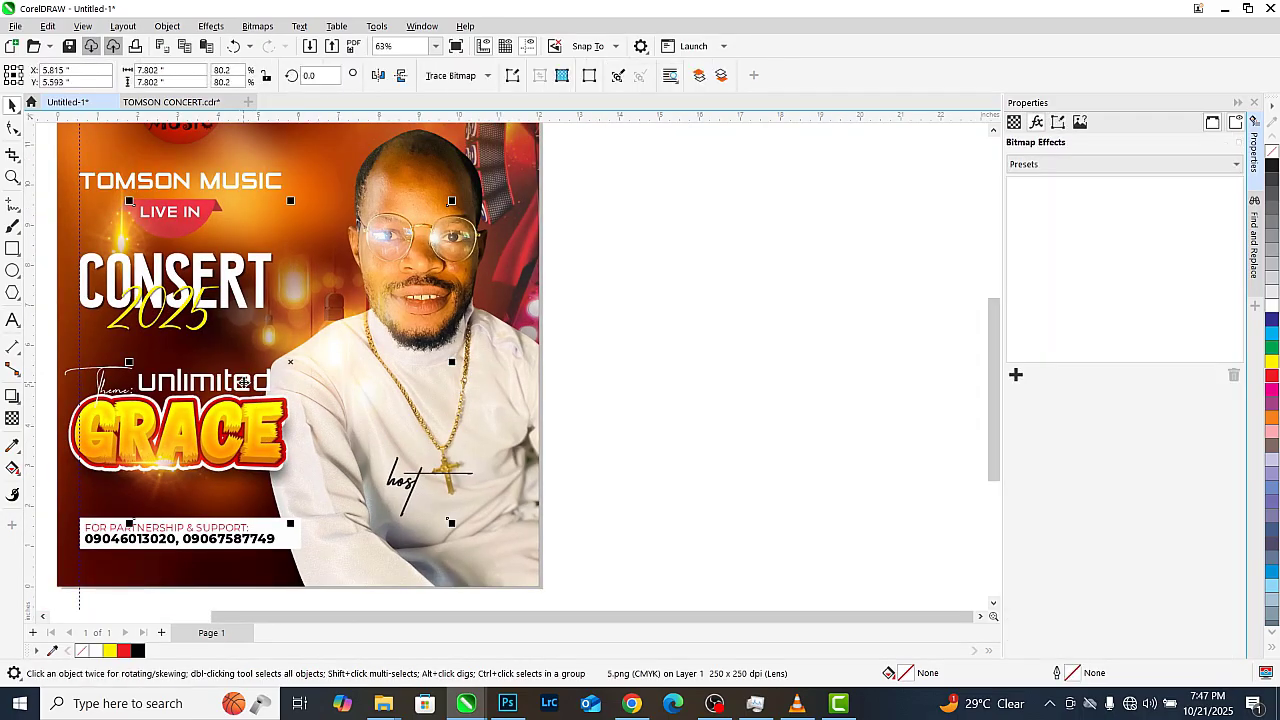
click(180, 186)
scroll(281, 197, down, 1)
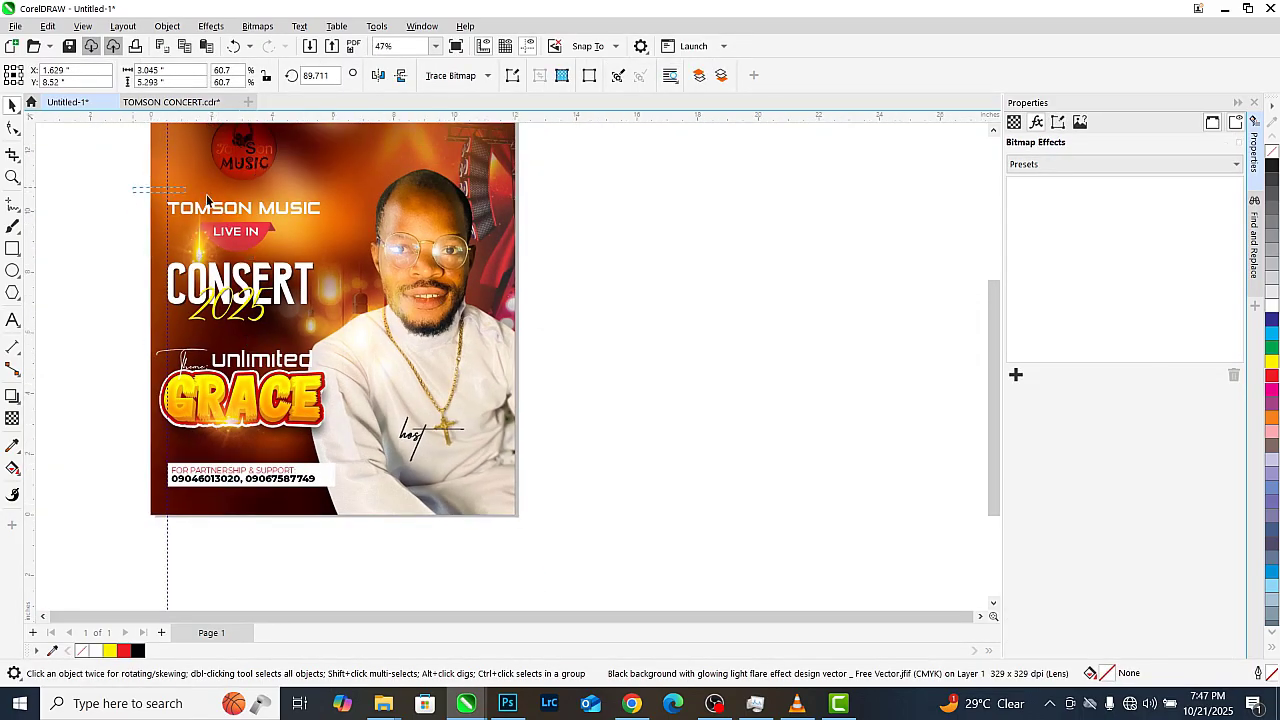
drag(368, 233, 368, 233)
Copy TOMSON MUSIC to the poster bottom, delete MUSIC, and fill the remaining TOMSON red
drag(248, 217, 432, 492)
scroll(428, 485, up, 1)
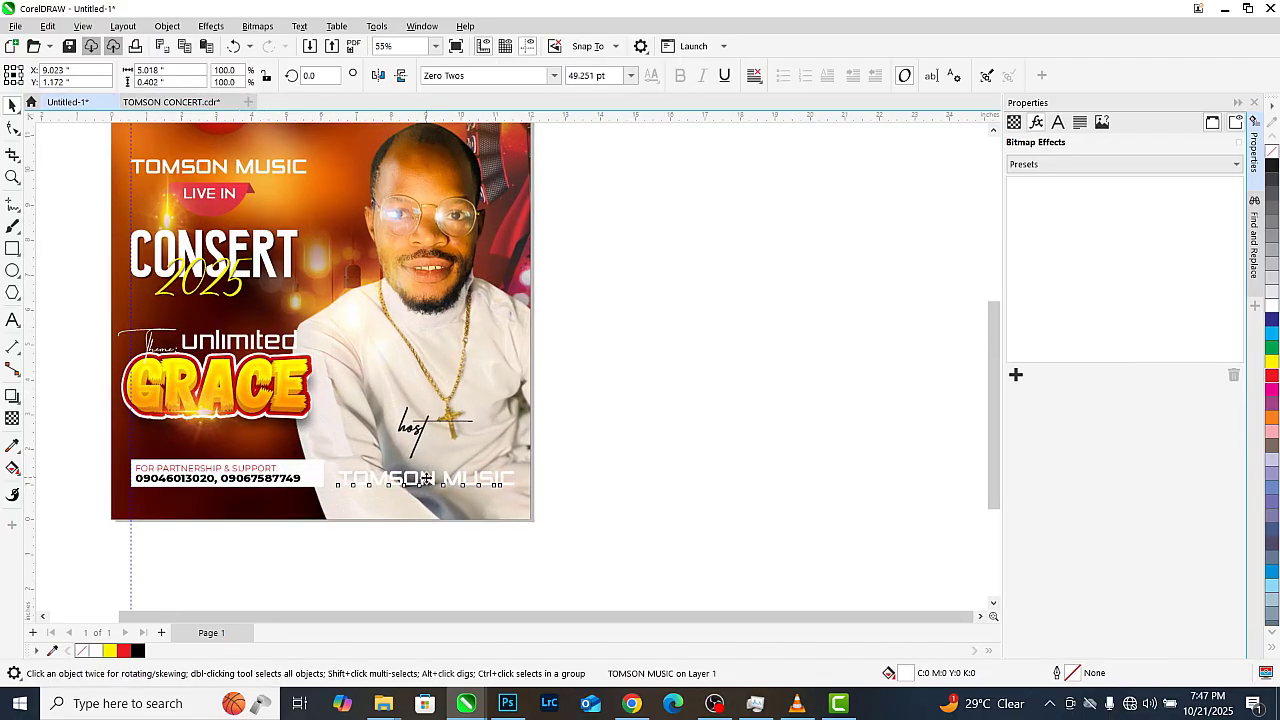
click(426, 479)
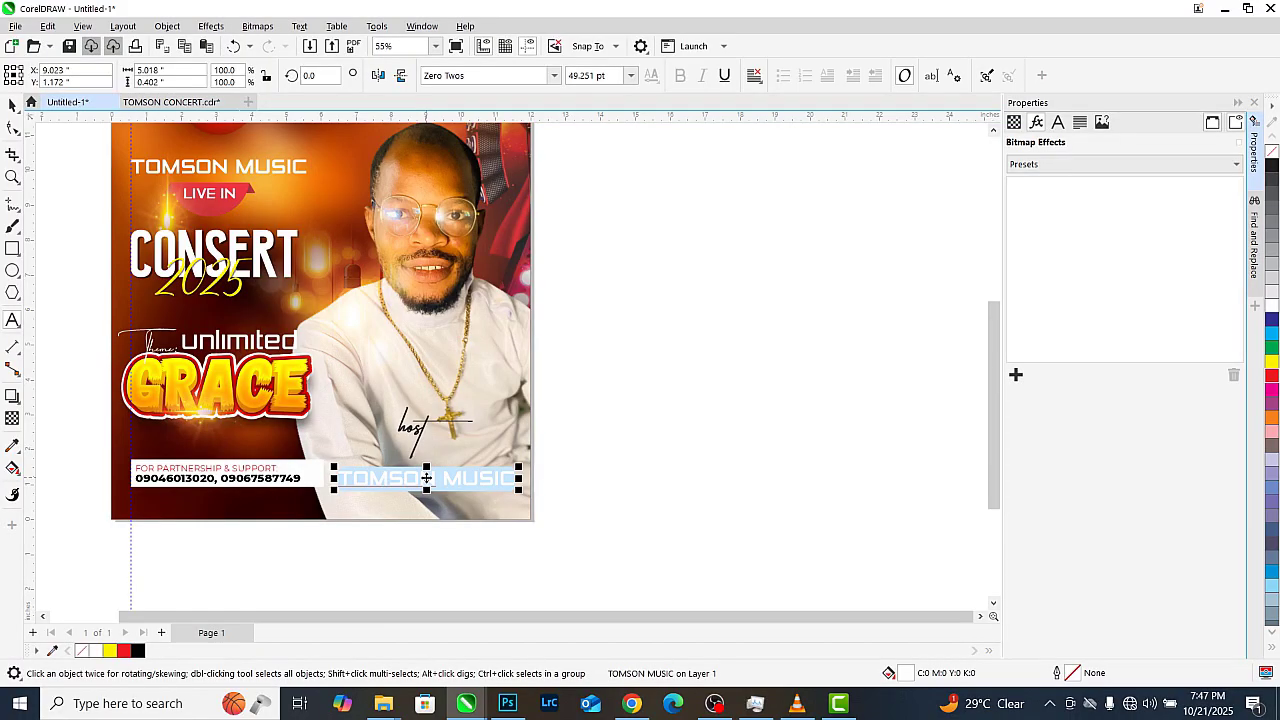
key(BackSpace)
key(BackSpace)
key(BackSpace)
key(BackSpace)
key(BackSpace)
key(BackSpace)
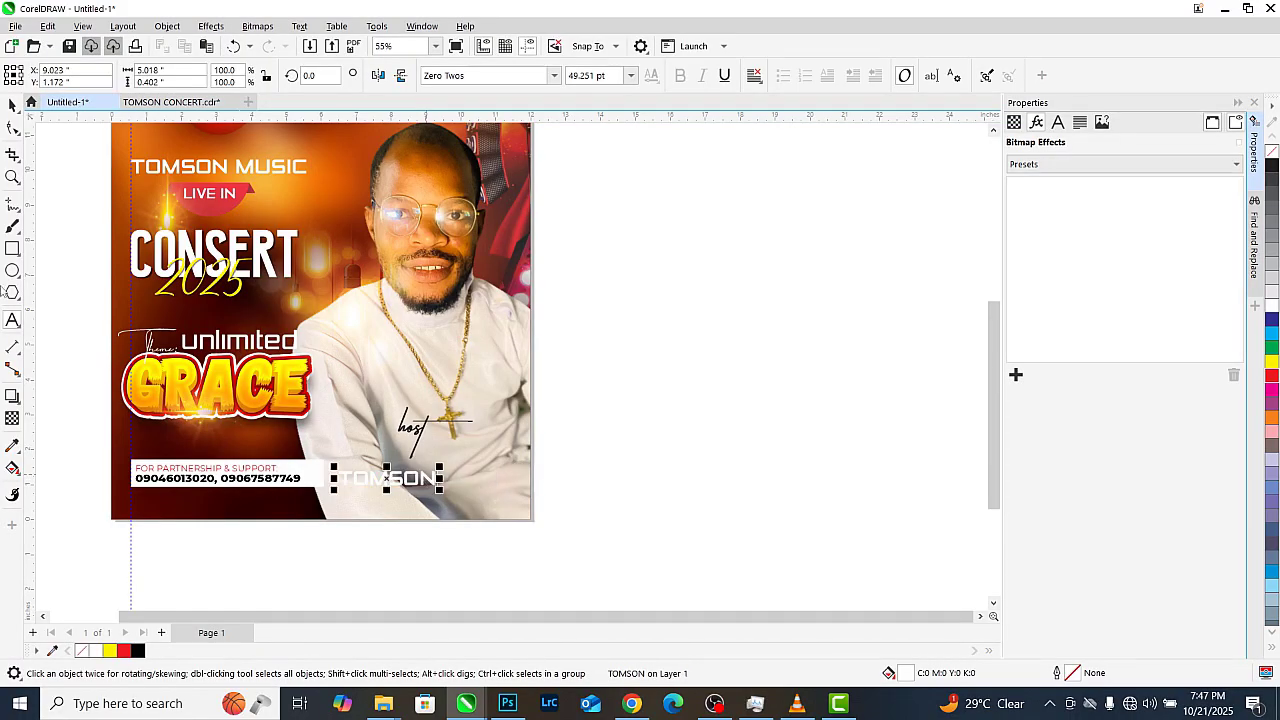
click(123, 650)
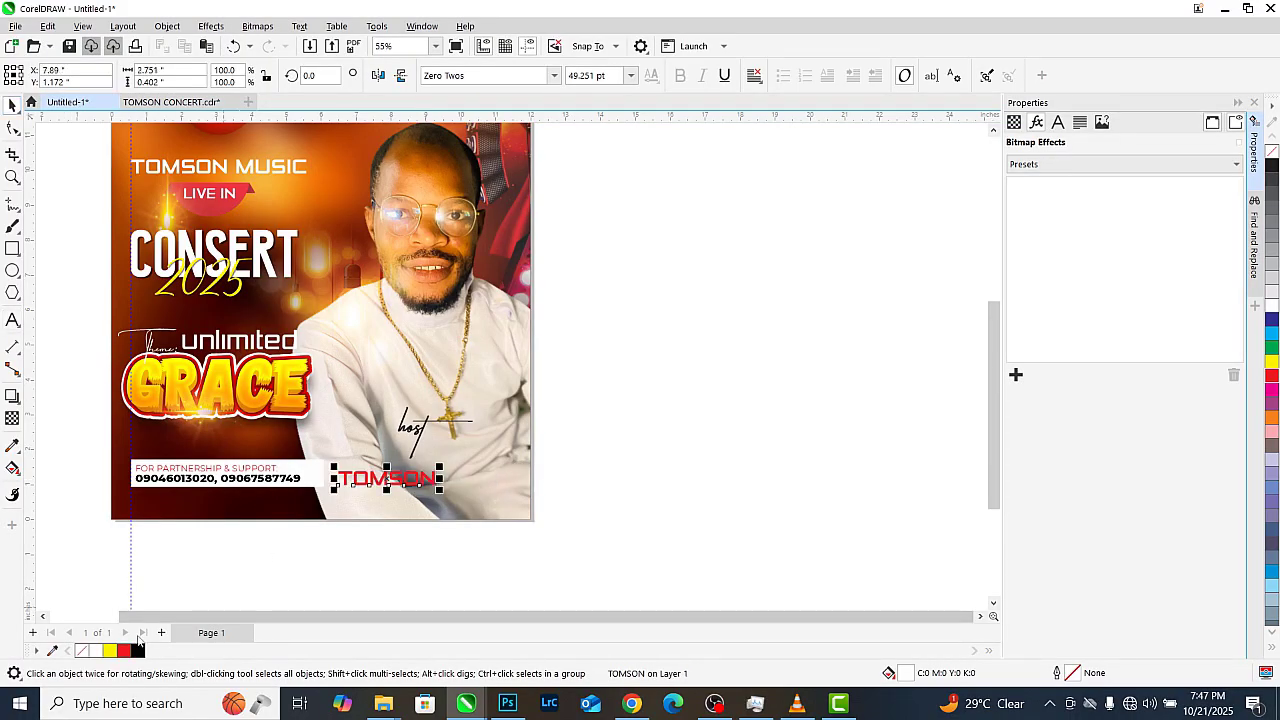
scroll(345, 490, up, 2)
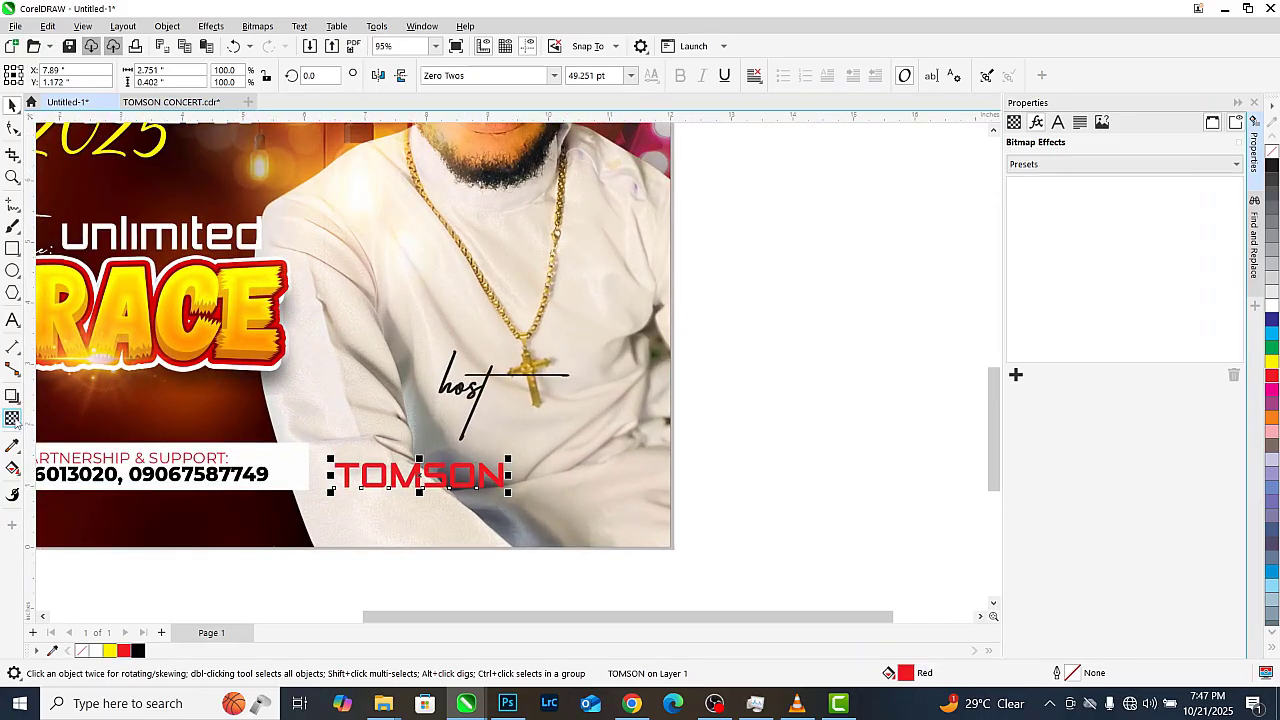
Give TOMSON a red-to-black fountain fill with the Interactive Fill tool, then undo the stray photo move
click(12, 419)
click(12, 468)
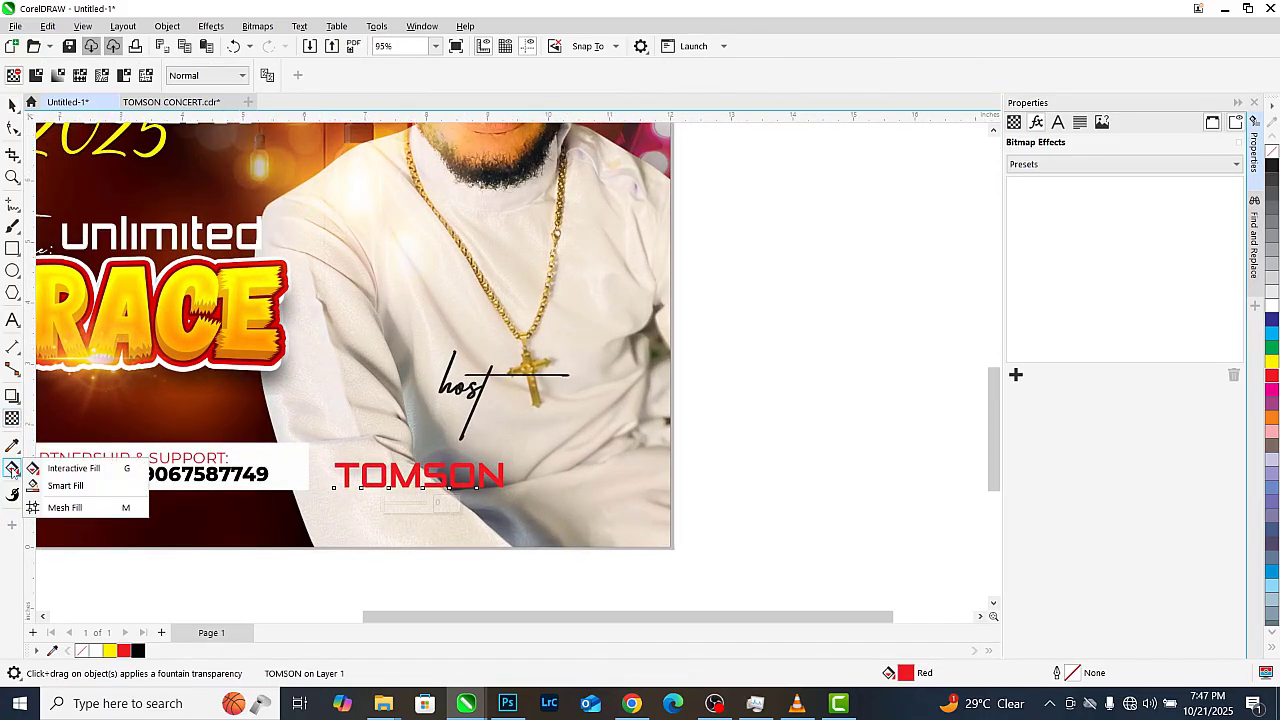
click(60, 463)
drag(360, 478, 508, 468)
key(space)
key(ctrl+z)
scroll(505, 412, up, 1)
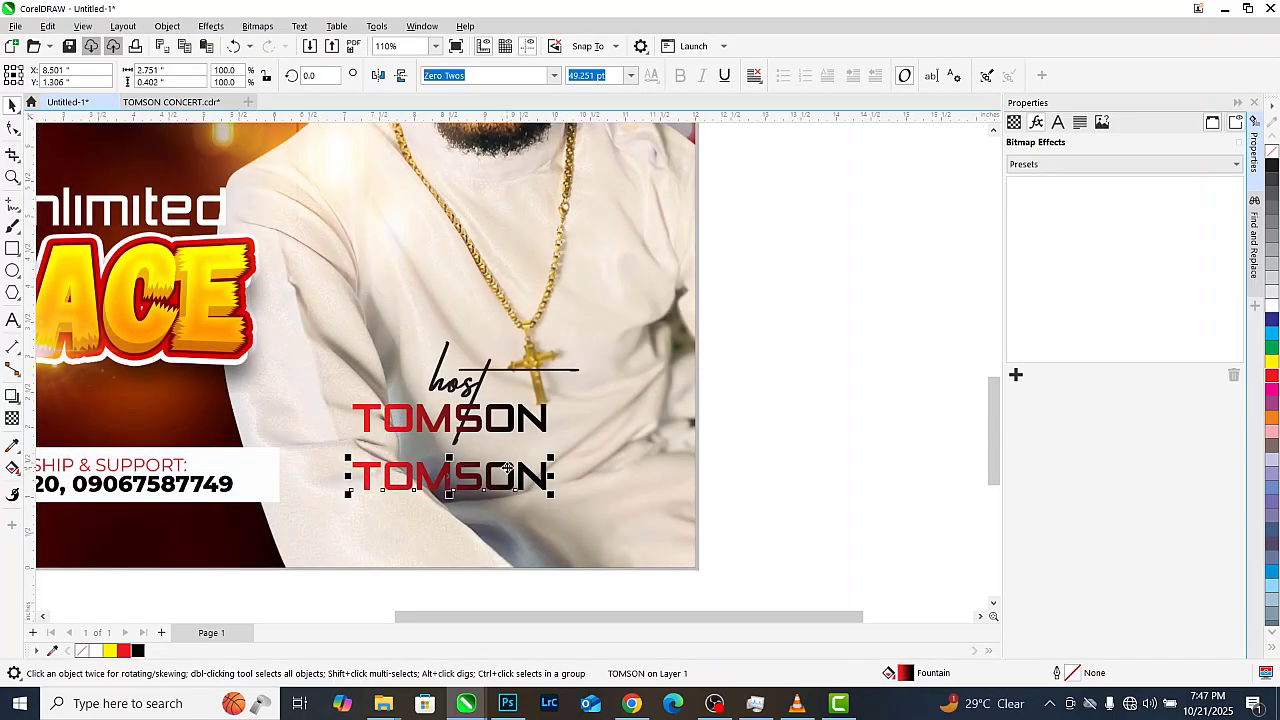
Replace the lower TOMSON copy with the host's full name, shrink it to 16.78 pt, and place it under TOMSON
double_click(508, 468)
key(ctrl+a)
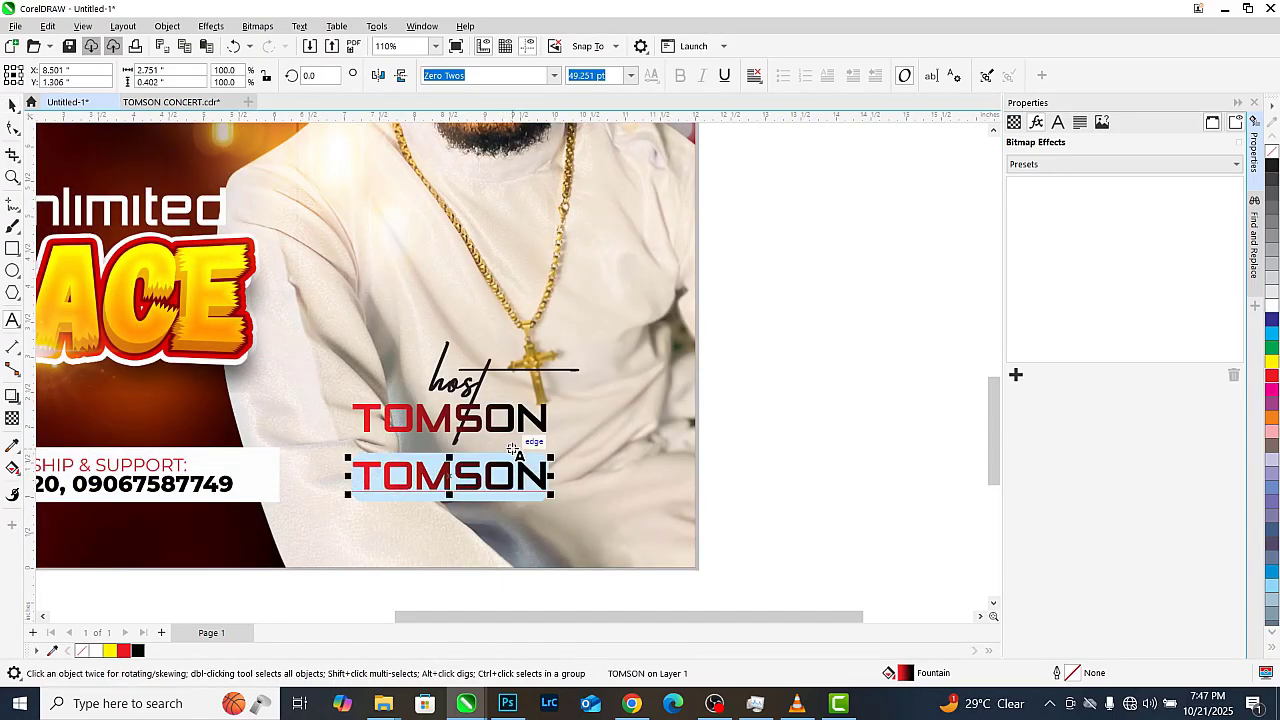
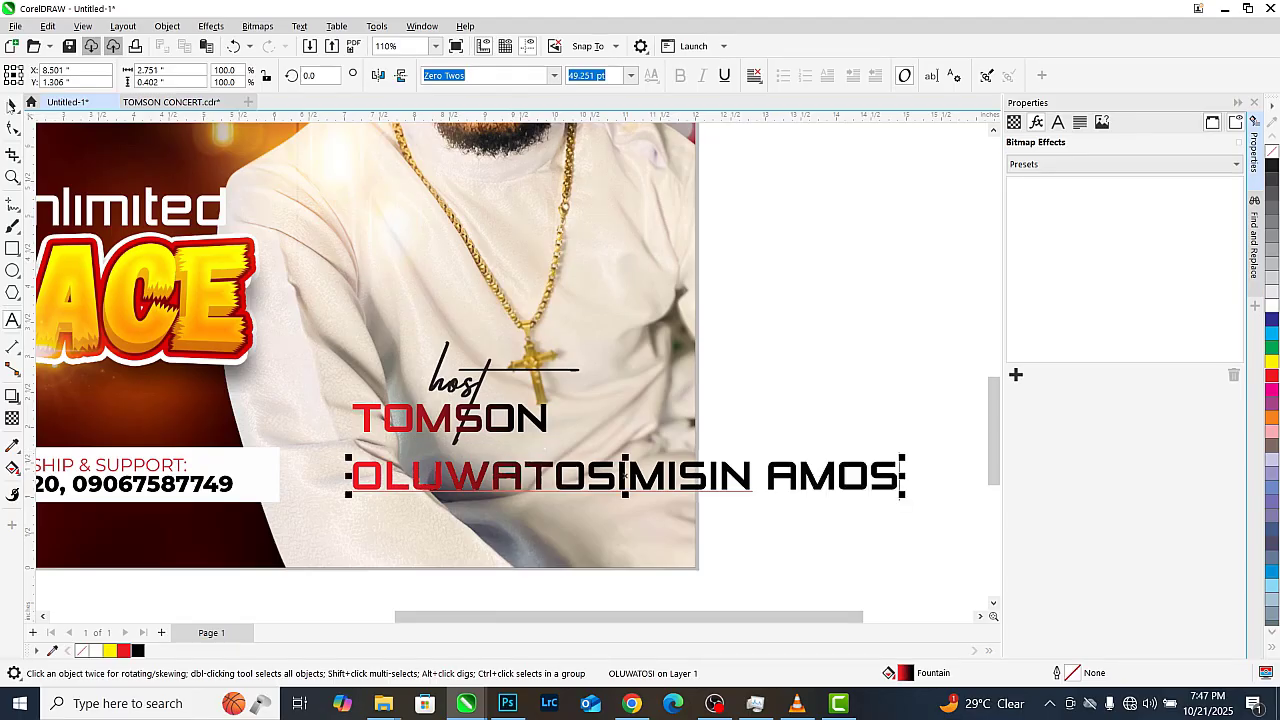
drag(902, 457, 544, 420)
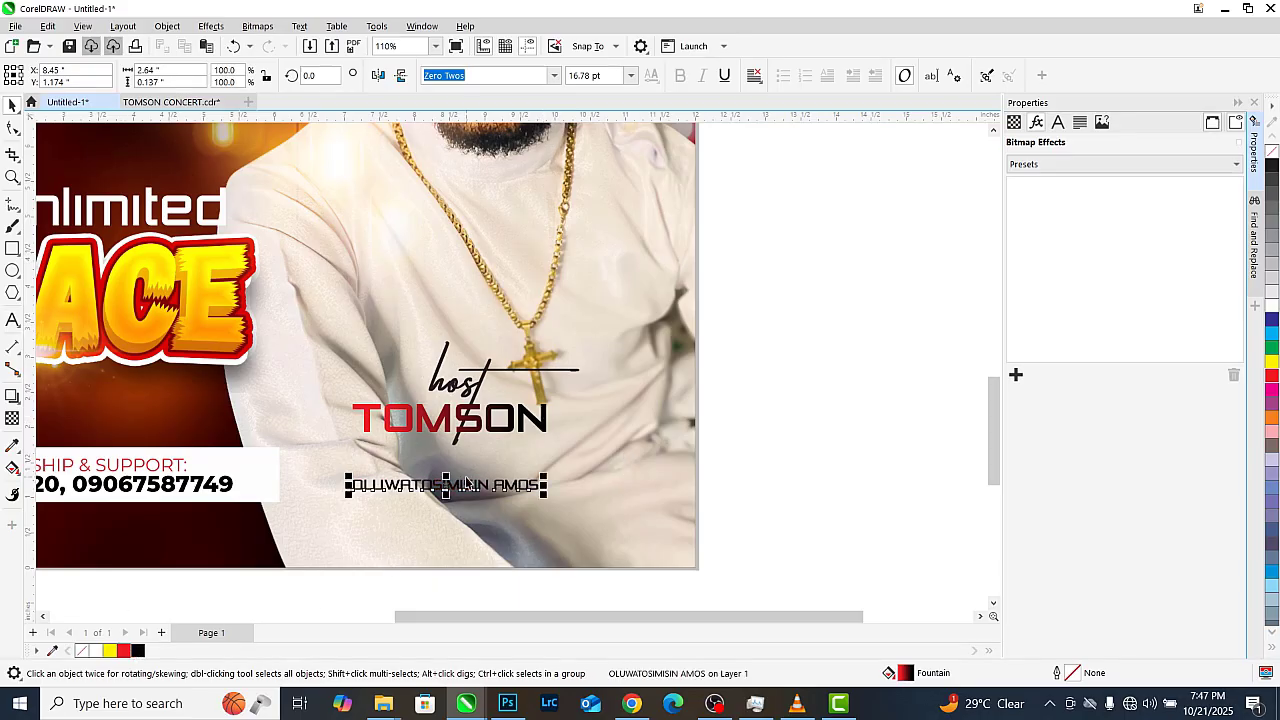
scroll(466, 483, up, 4)
drag(472, 488, 488, 418)
shift+click(566, 368)
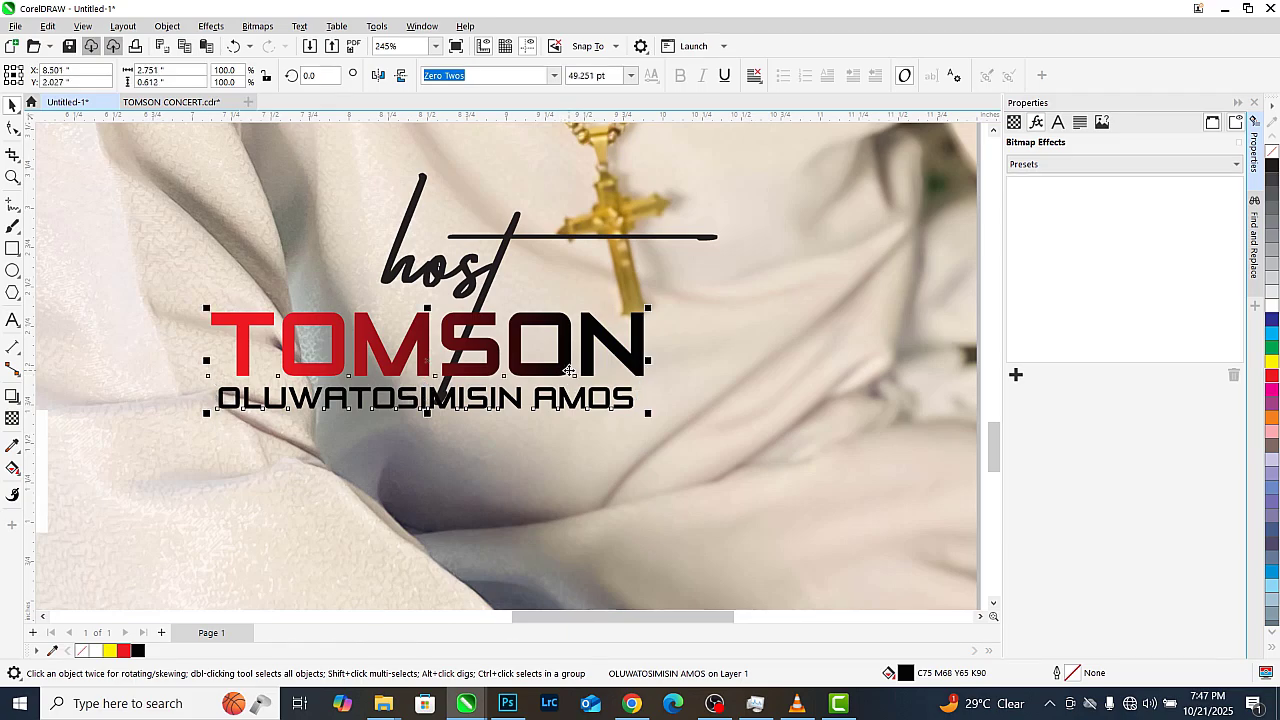
scroll(545, 400, down, 5)
click(856, 372)
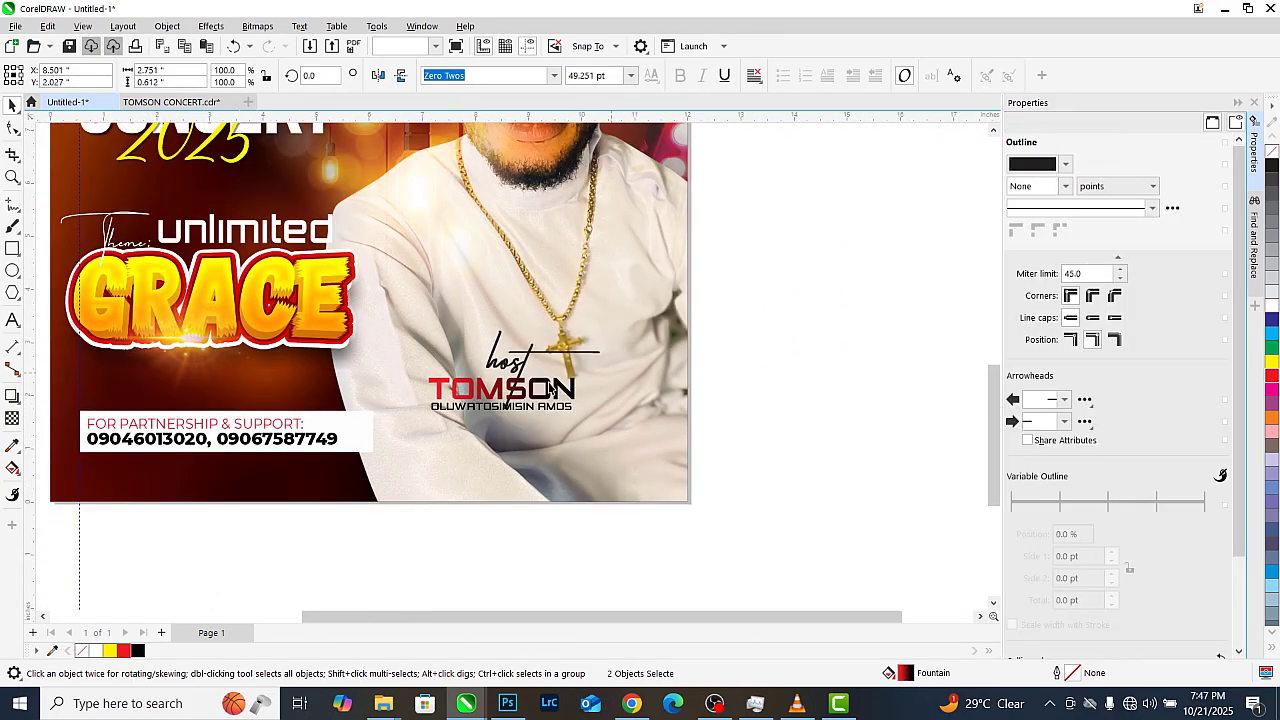
scroll(519, 400, up, 5)
click(520, 382)
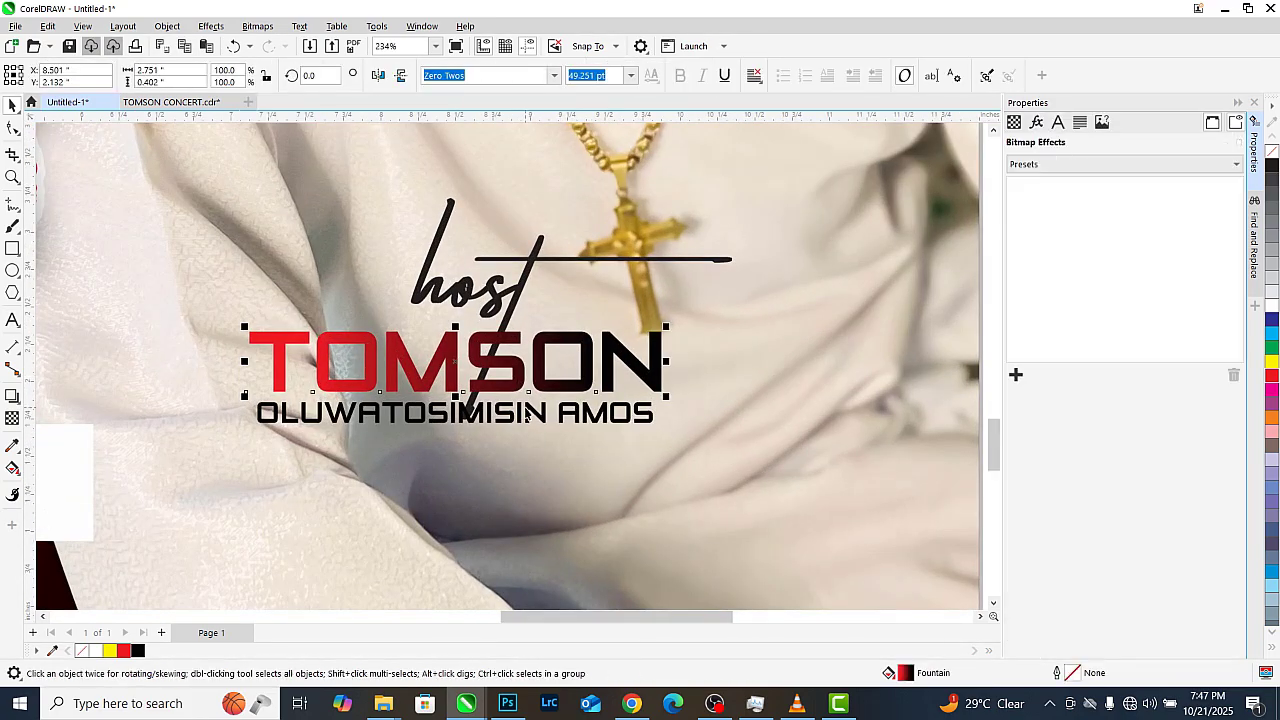
shift+click(508, 412)
scroll(505, 366, up, 1)
drag(504, 363, 505, 386)
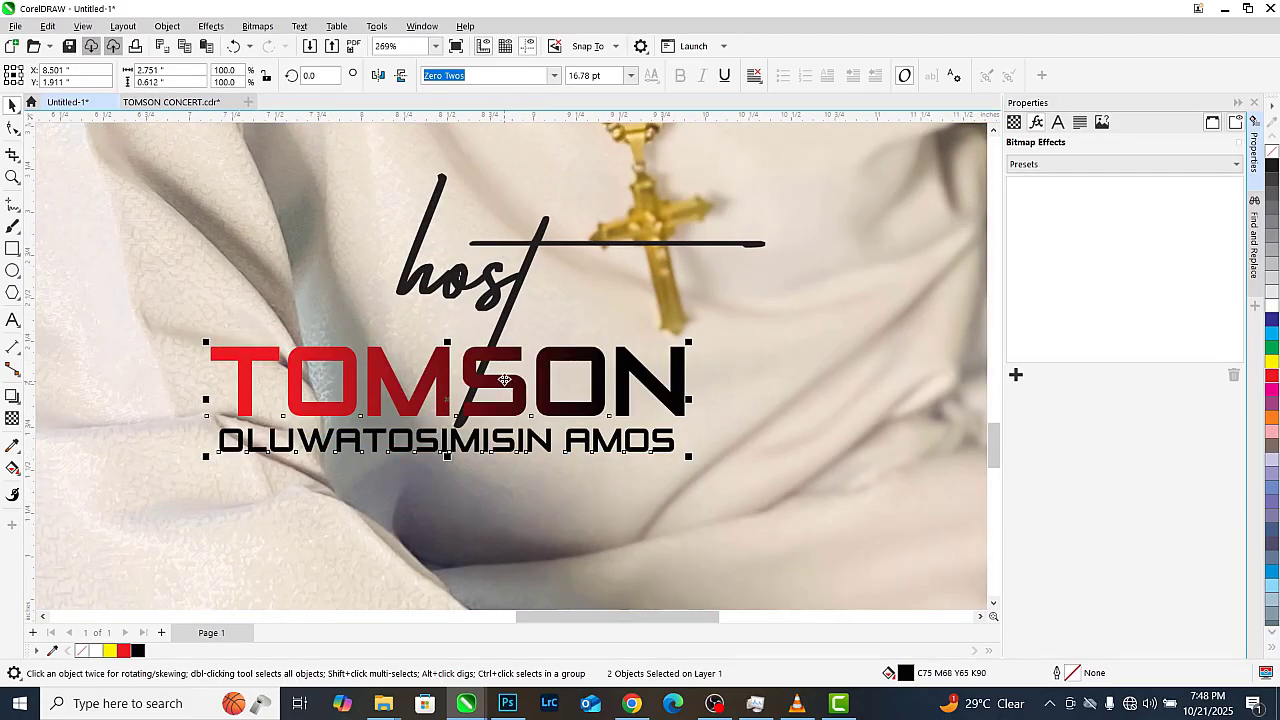
scroll(505, 386, down, 6)
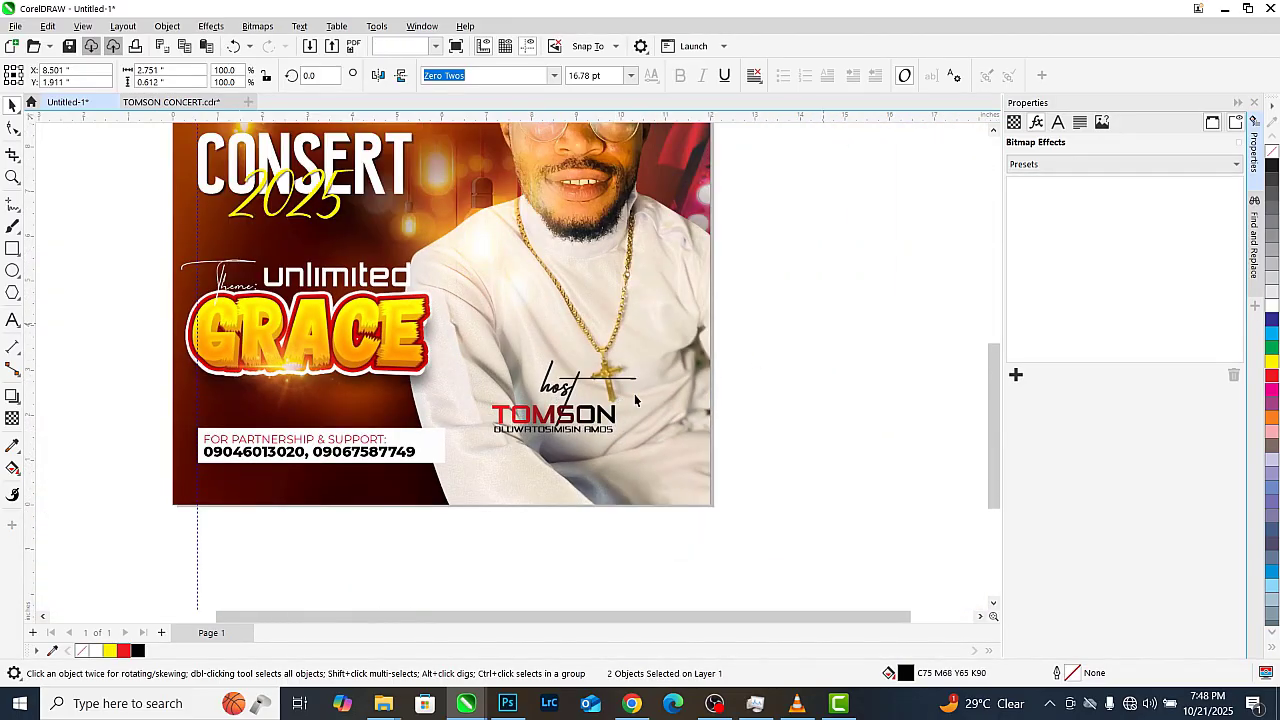
shift+click(562, 385)
scroll(563, 398, up, 1)
click(545, 417)
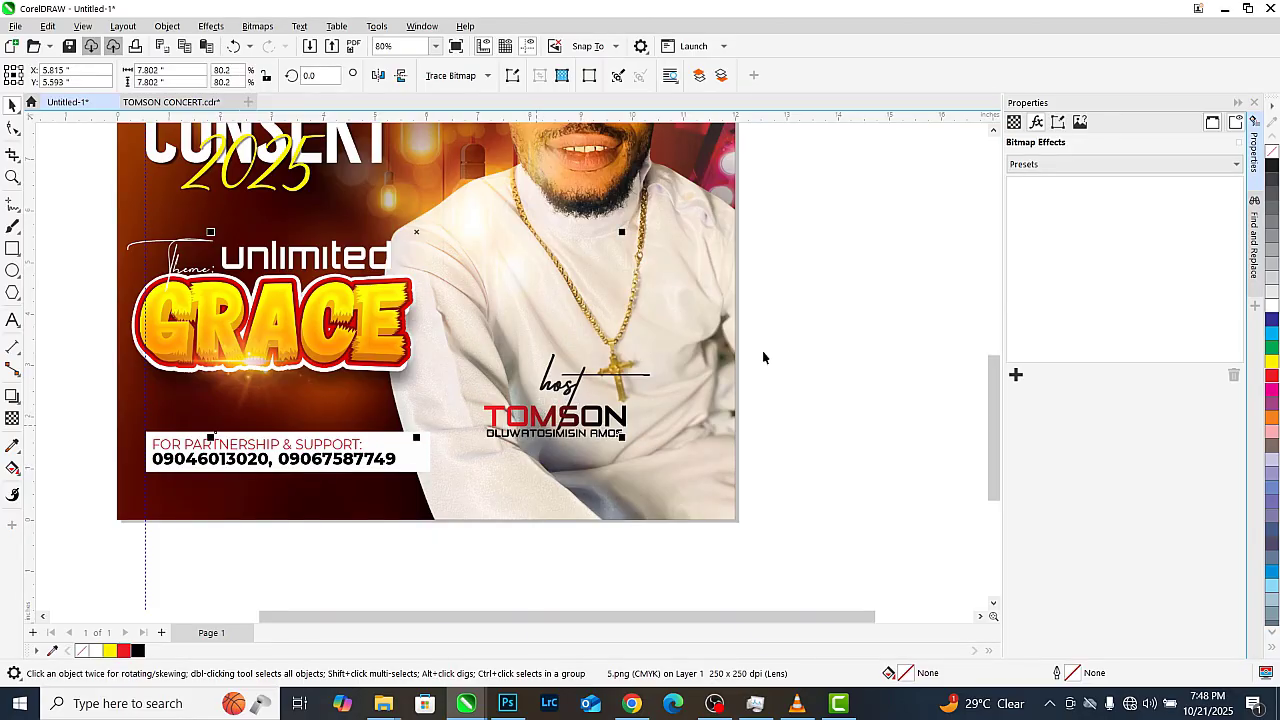
drag(409, 492, 410, 491)
drag(566, 393, 566, 425)
scroll(602, 448, down, 2)
click(703, 426)
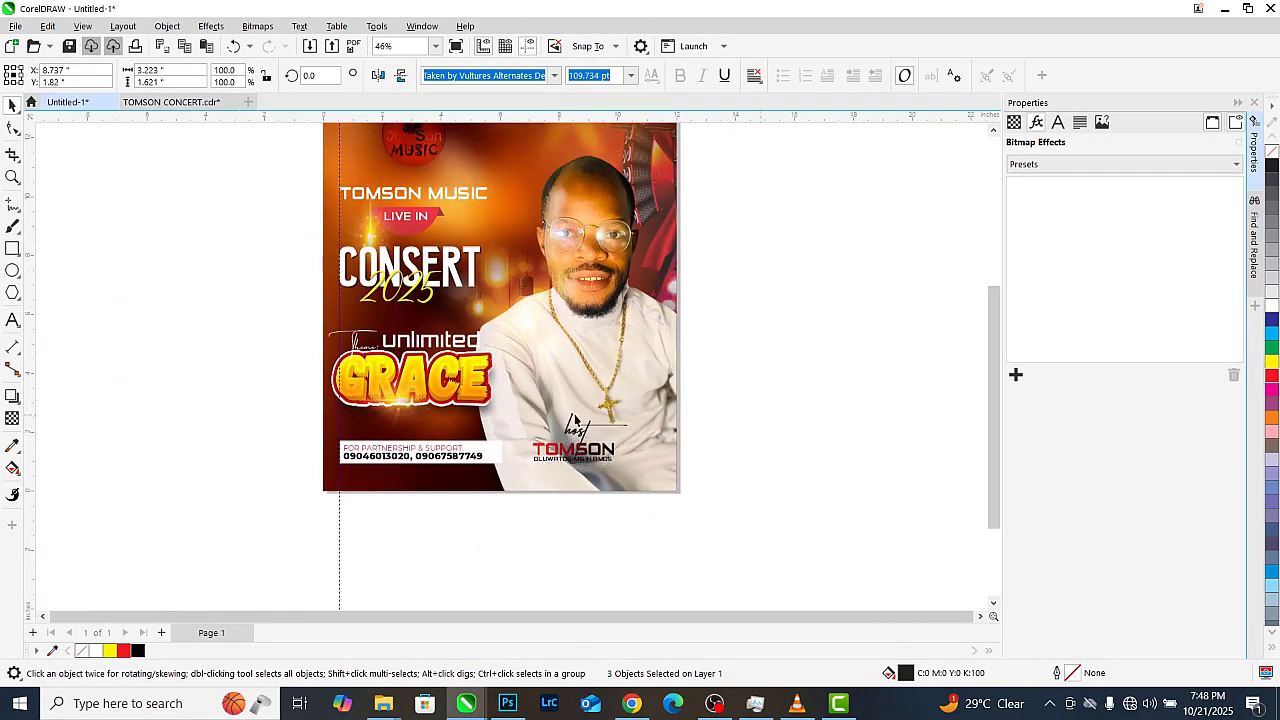
scroll(462, 422, down, 1)
scroll(488, 311, up, 1)
scroll(463, 400, down, 1)
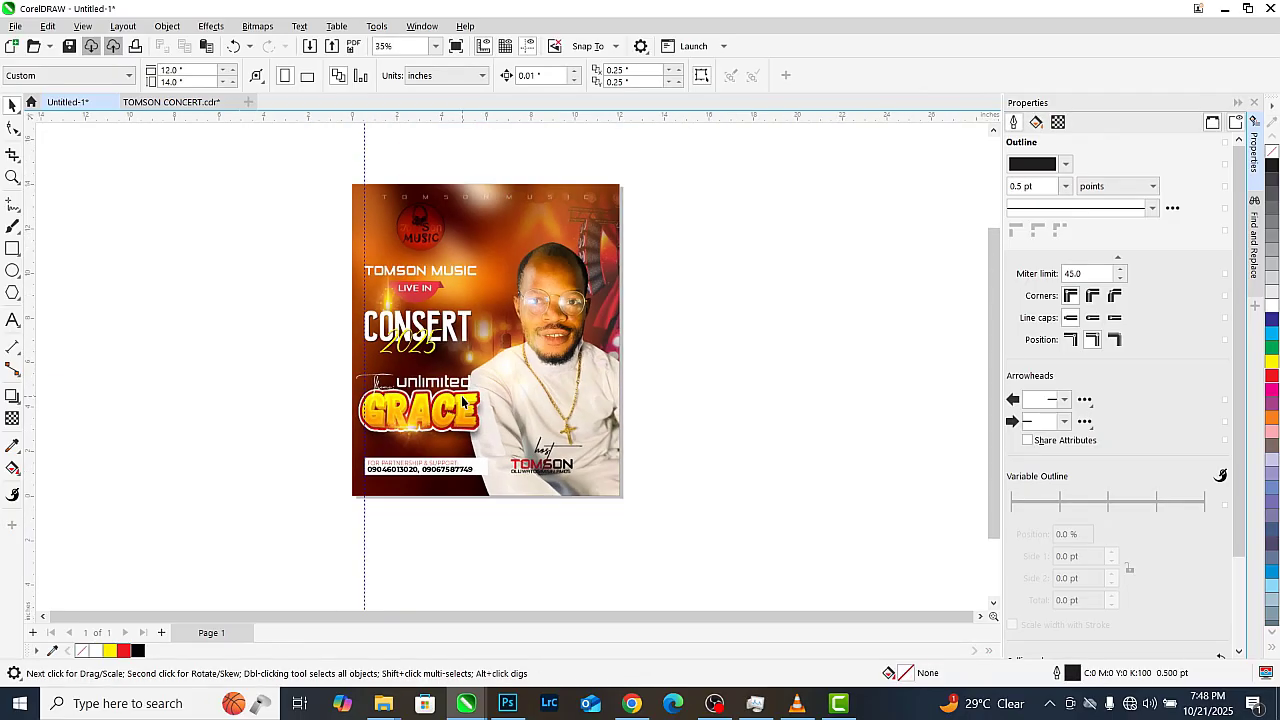
Edit the poster PowerClip to move the blurred background photo about 0.73 inch up
click(461, 368)
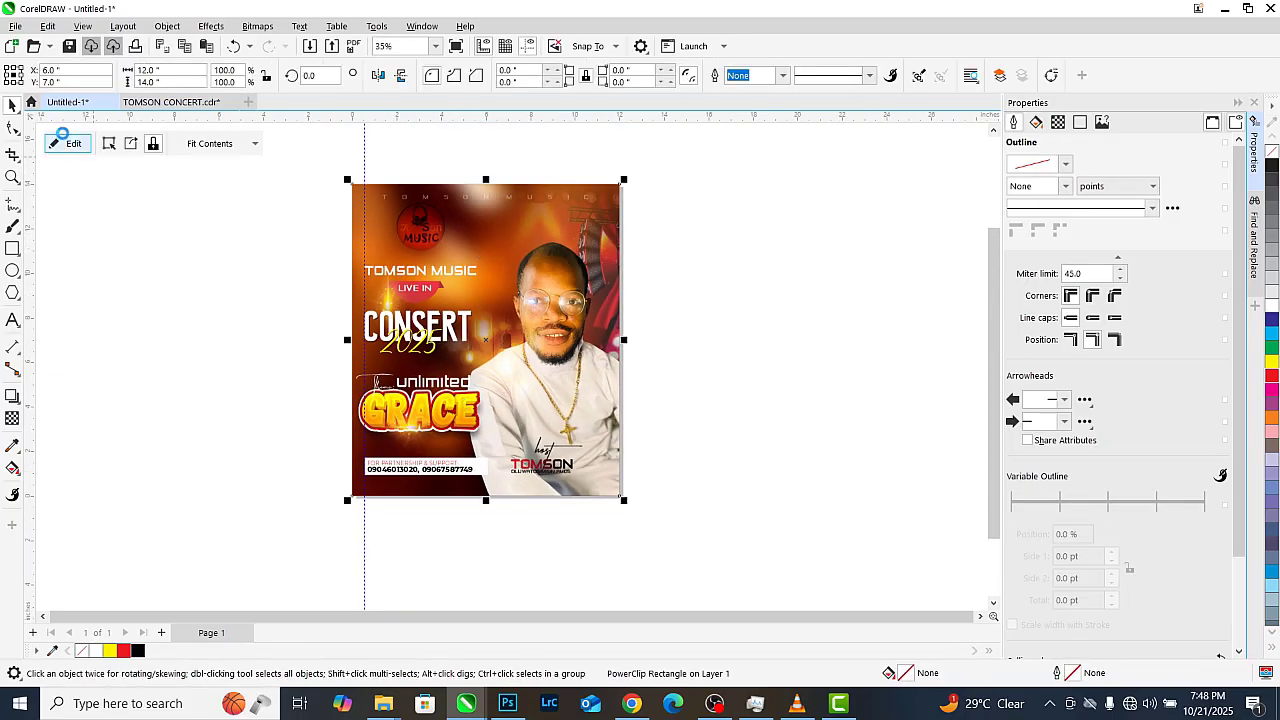
click(66, 143)
click(485, 228)
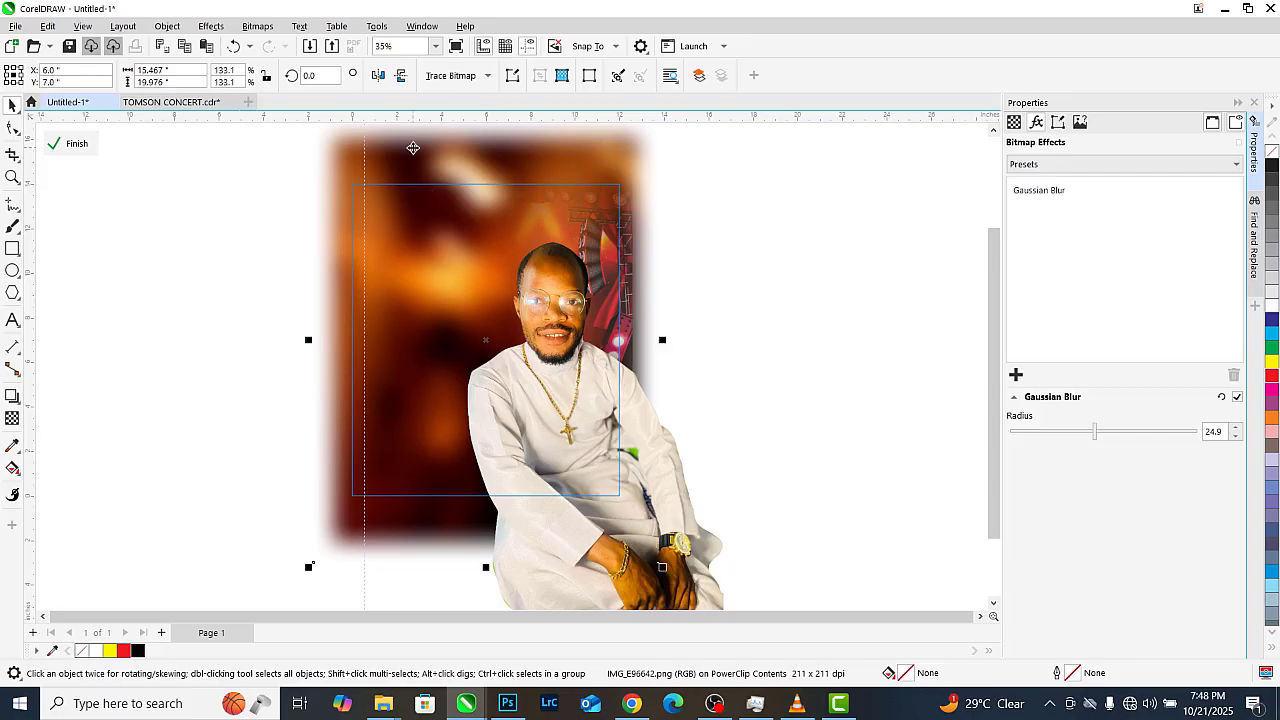
scroll(515, 480, down, 1)
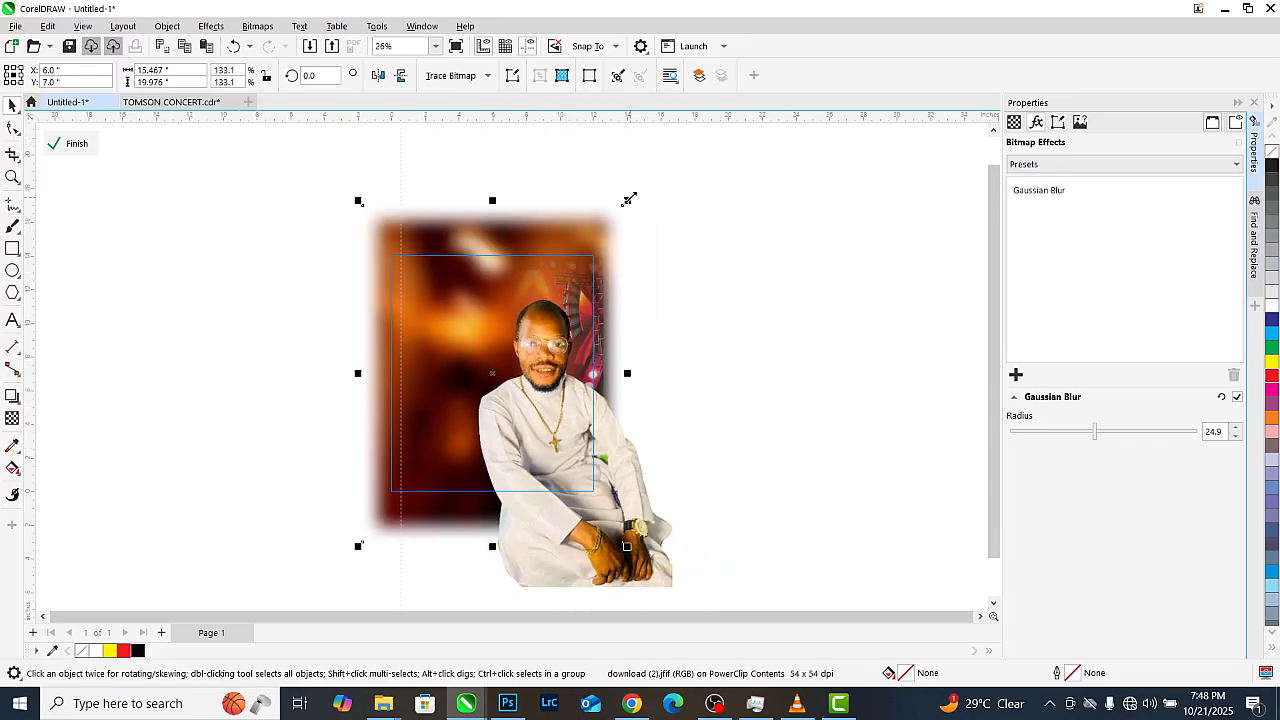
drag(513, 226, 517, 215)
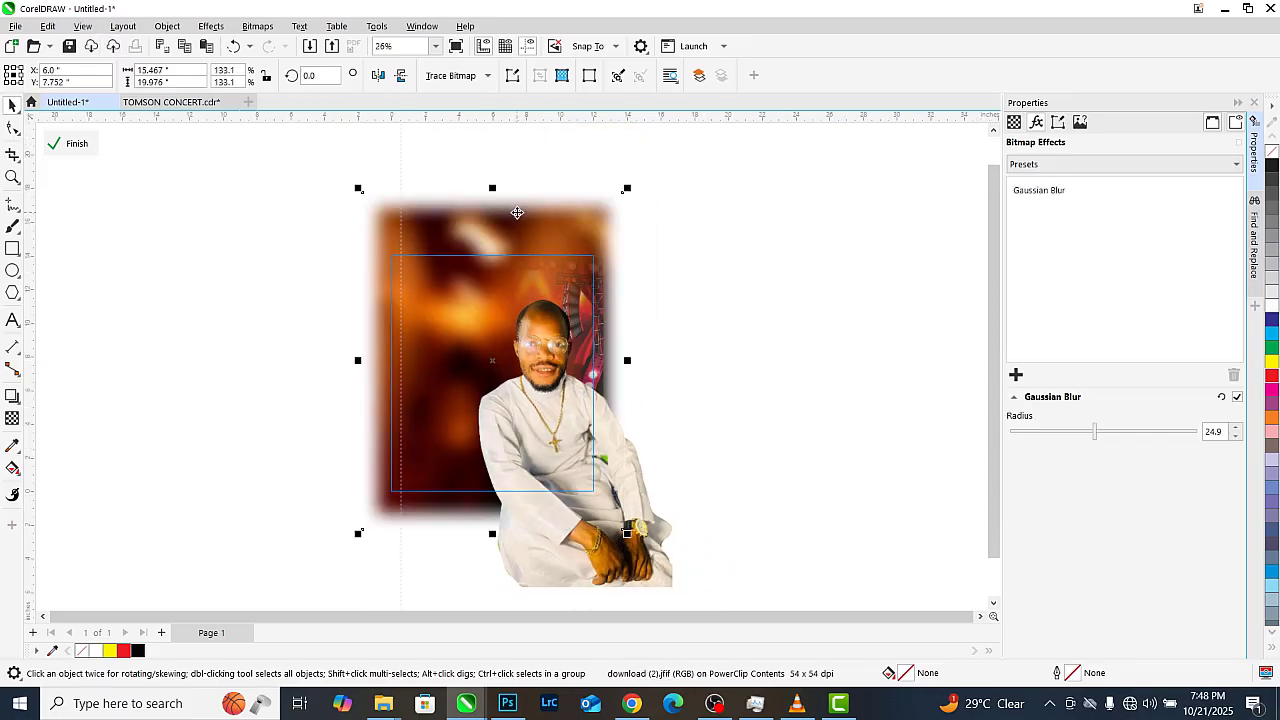
click(92, 151)
click(282, 257)
scroll(402, 250, up, 7)
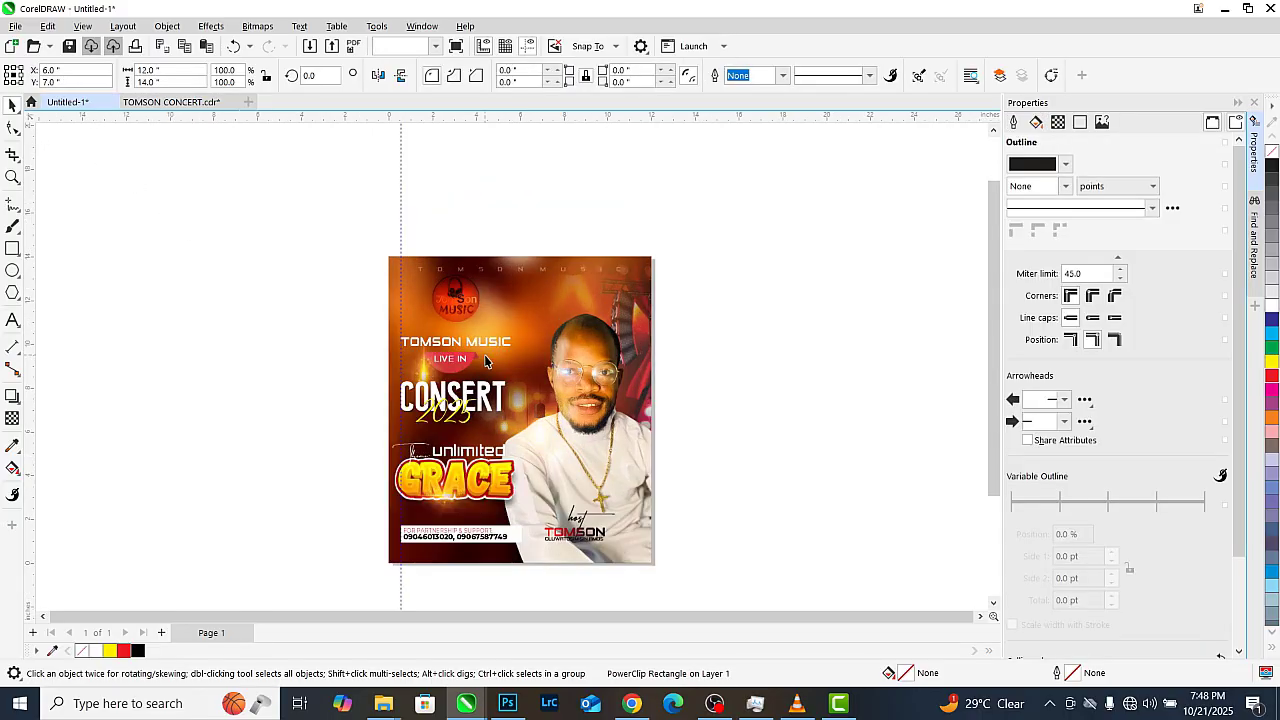
scroll(478, 412, up, 2)
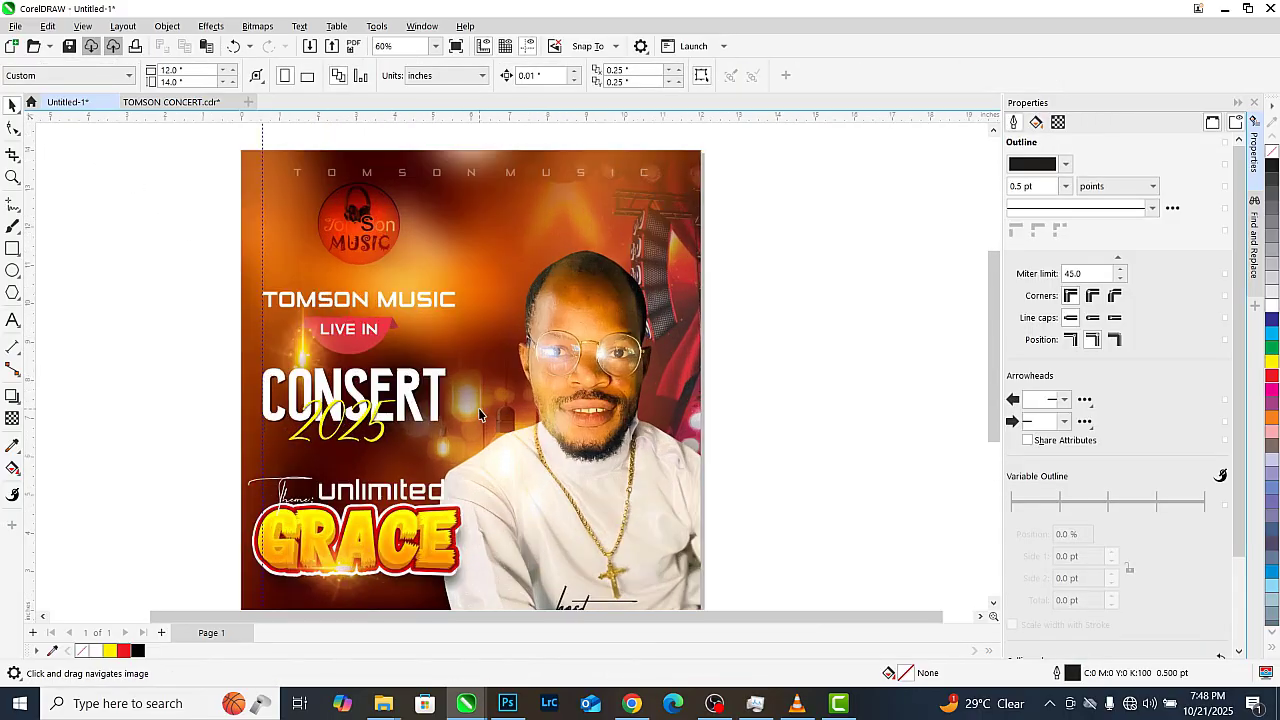
Import the grid-textured image 1.png and position it over the poster
key(ctrl+i)
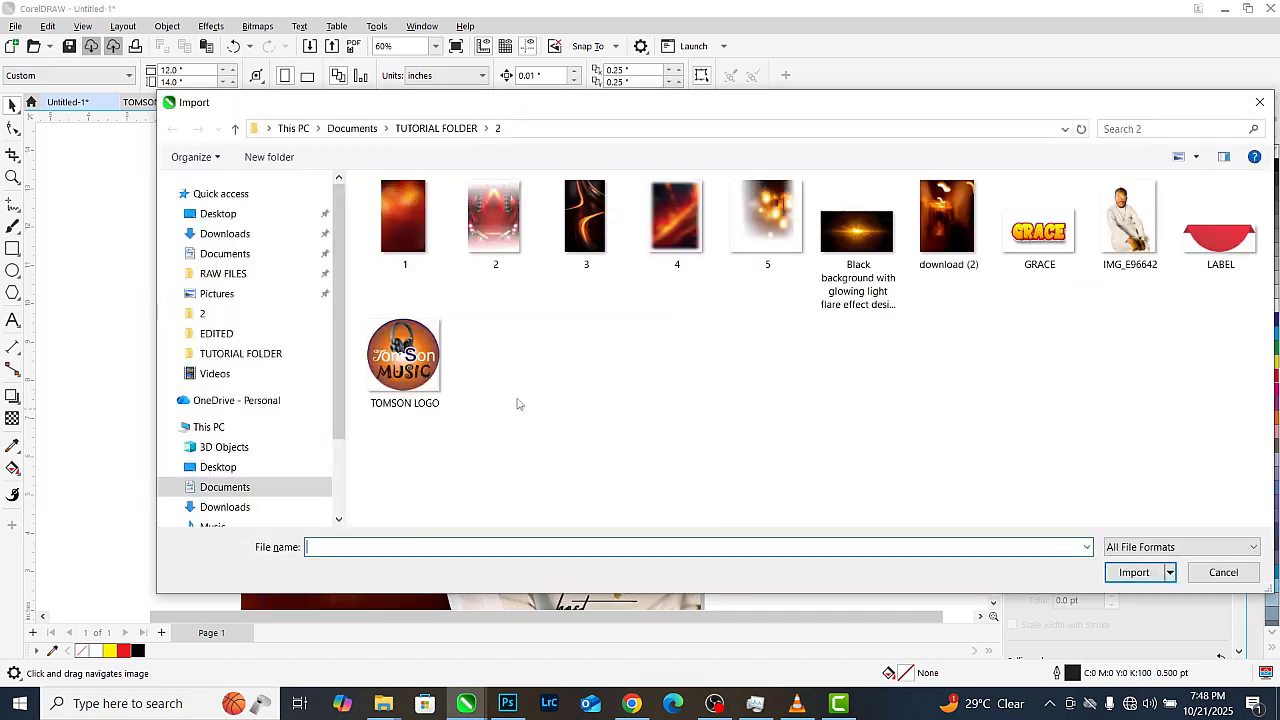
double_click(406, 226)
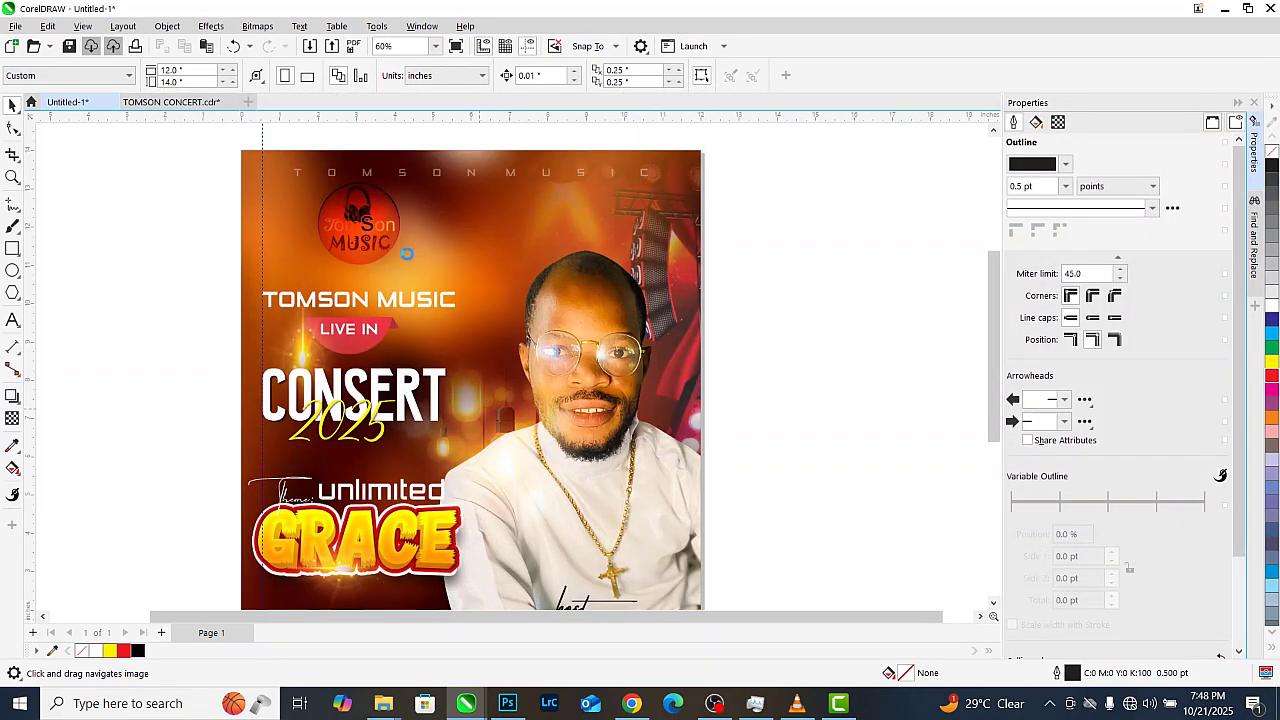
scroll(505, 290, down, 1)
click(511, 311)
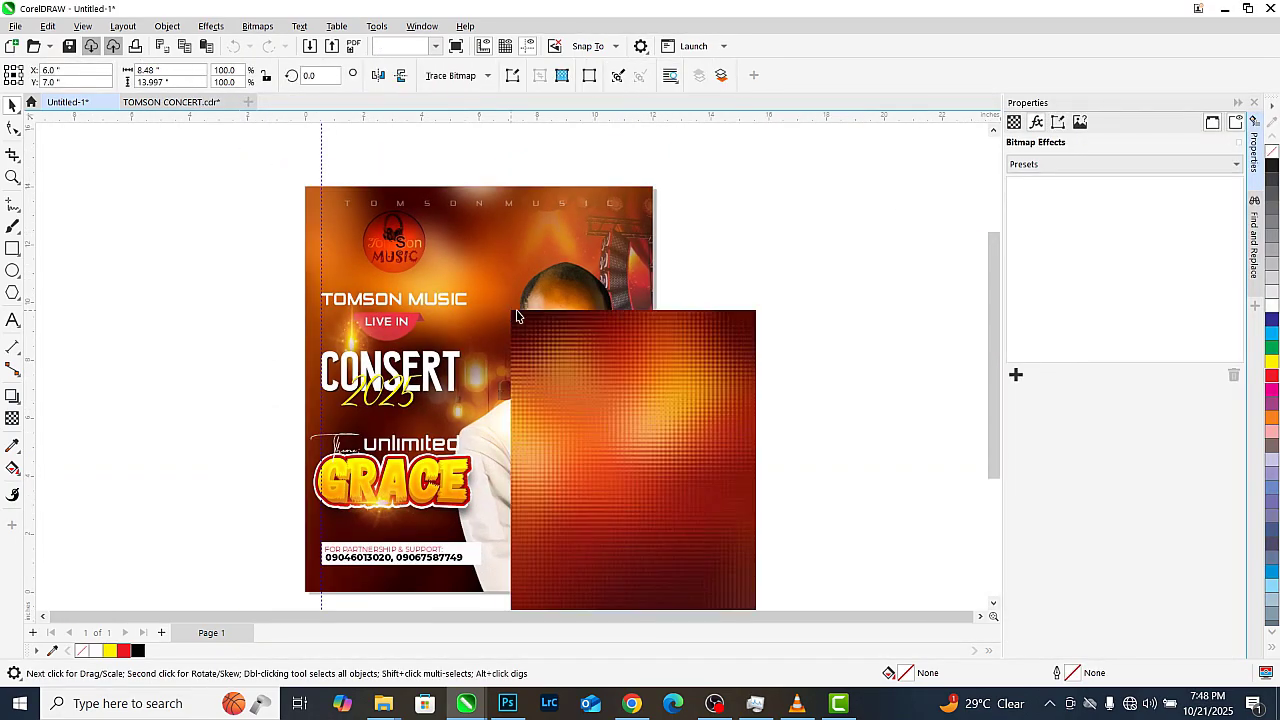
scroll(580, 321, down, 1)
drag(600, 367, 465, 284)
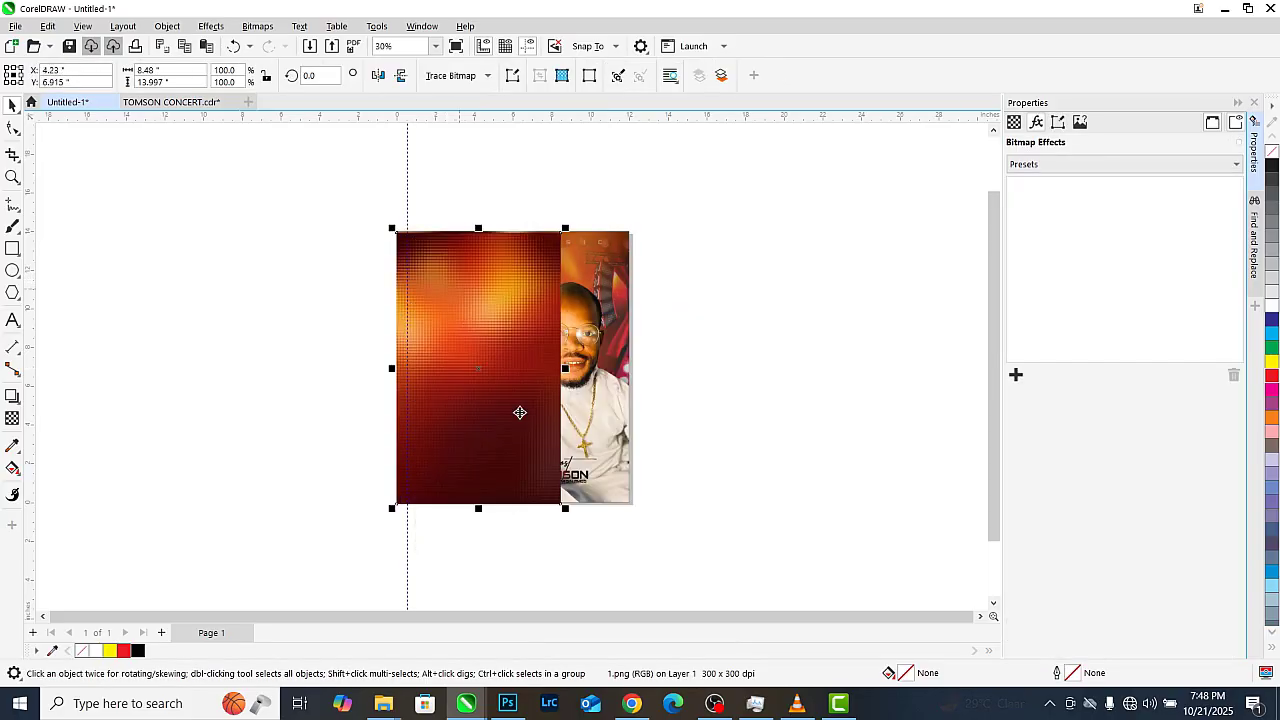
Give the texture a leftward fountain transparency fade and set its merge mode to Screen
scroll(565, 485, up, 1)
drag(453, 365, 537, 366)
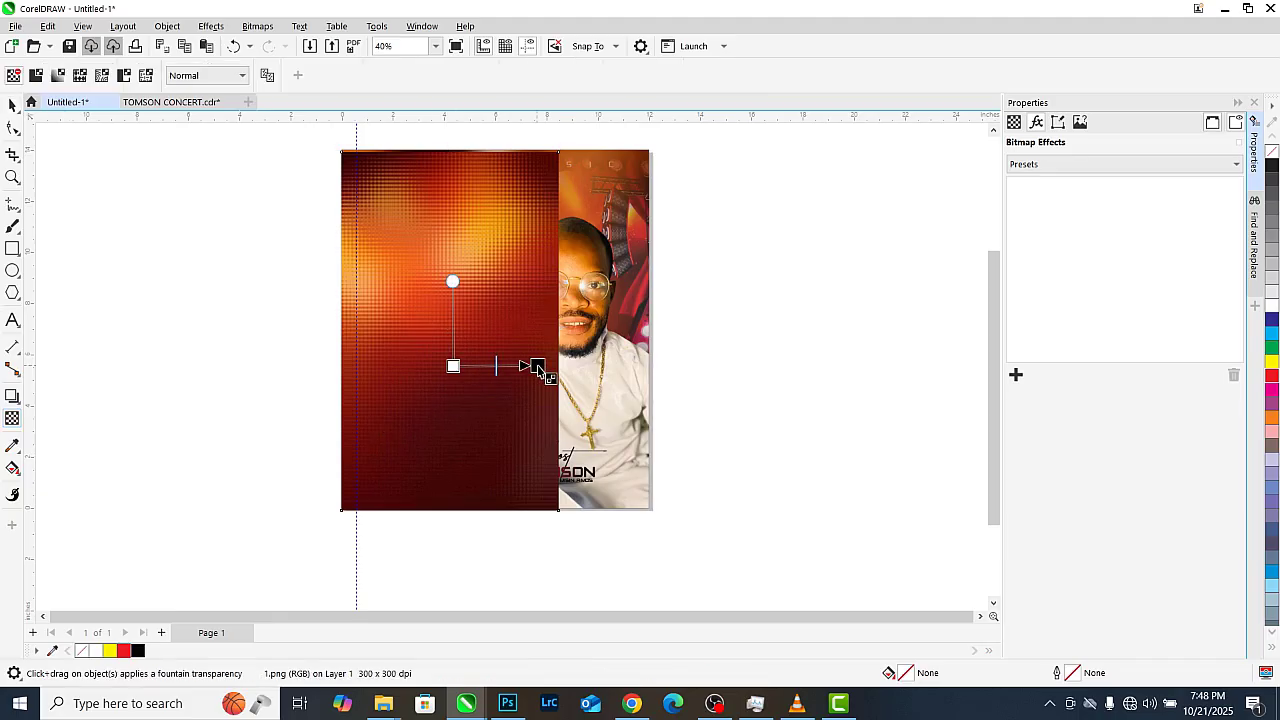
drag(453, 365, 429, 366)
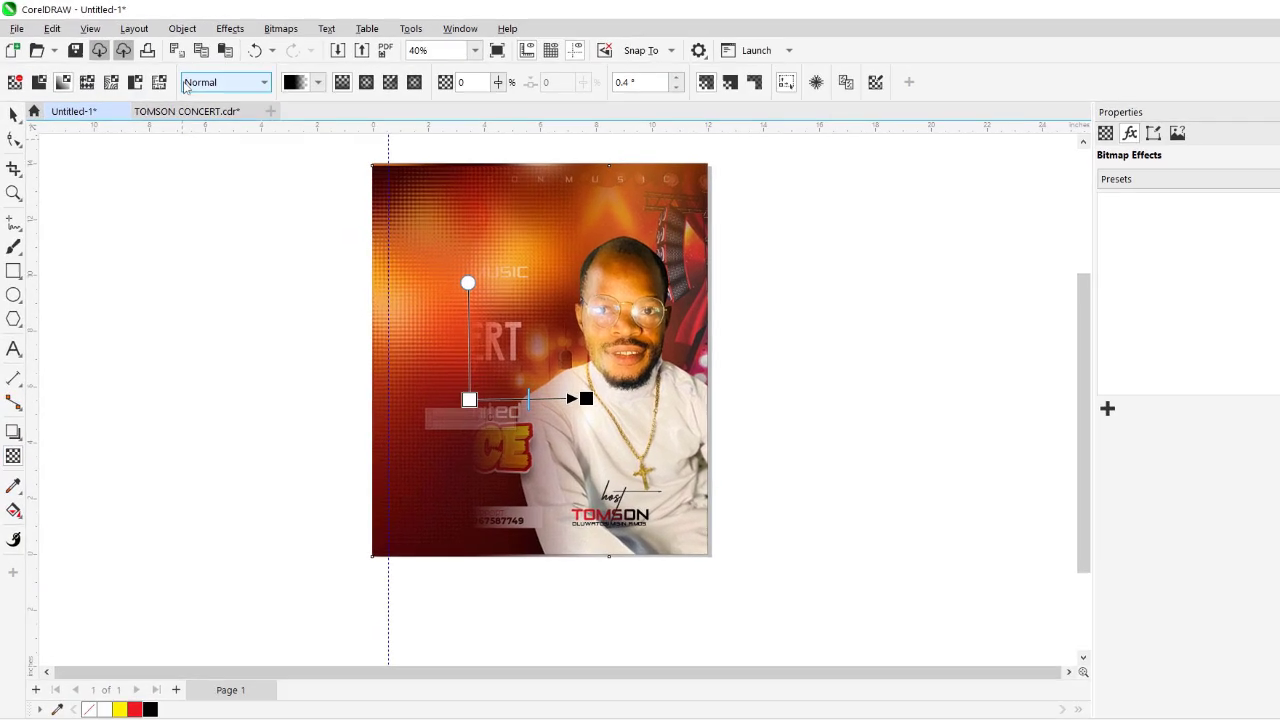
click(203, 78)
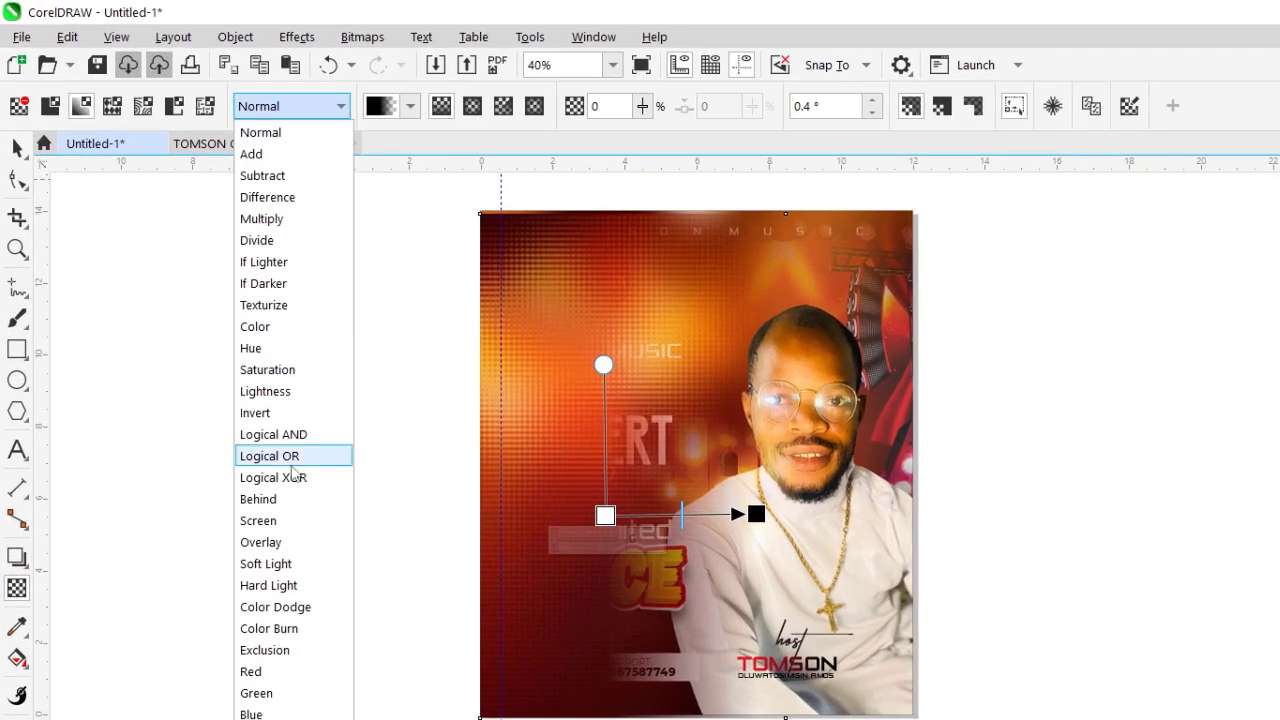
click(312, 510)
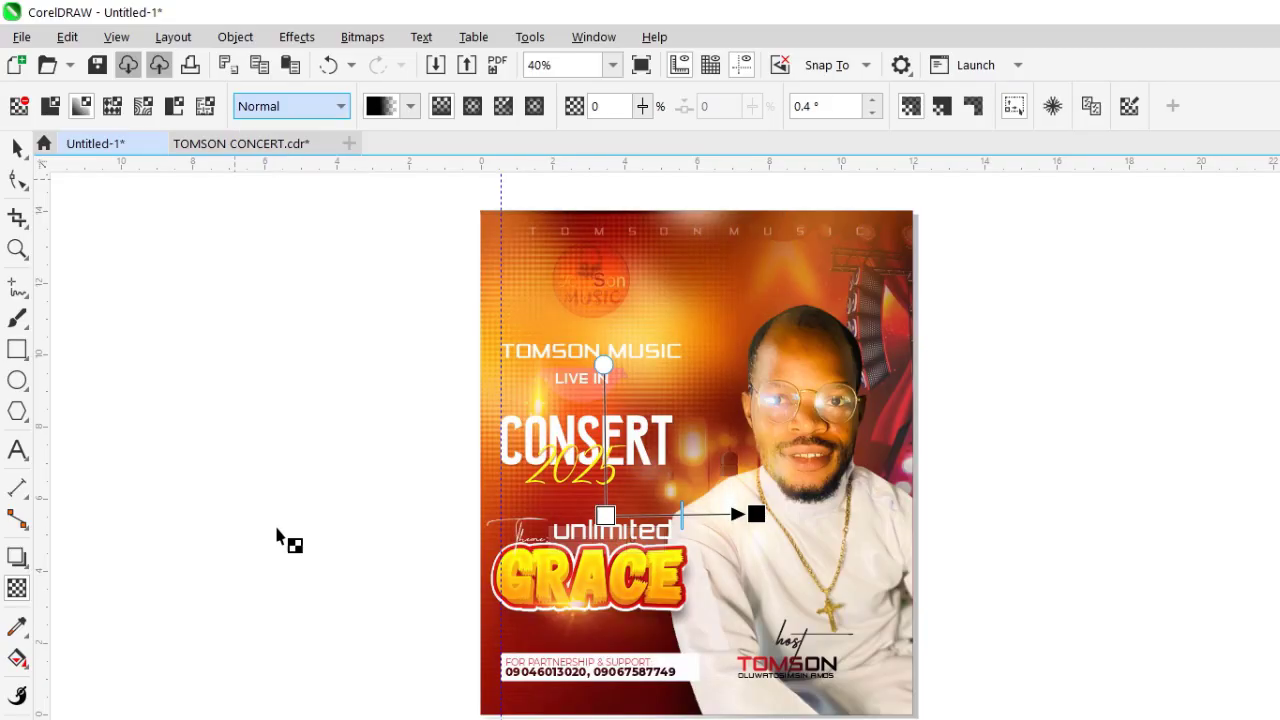
click(17, 147)
scroll(795, 472, up, 1)
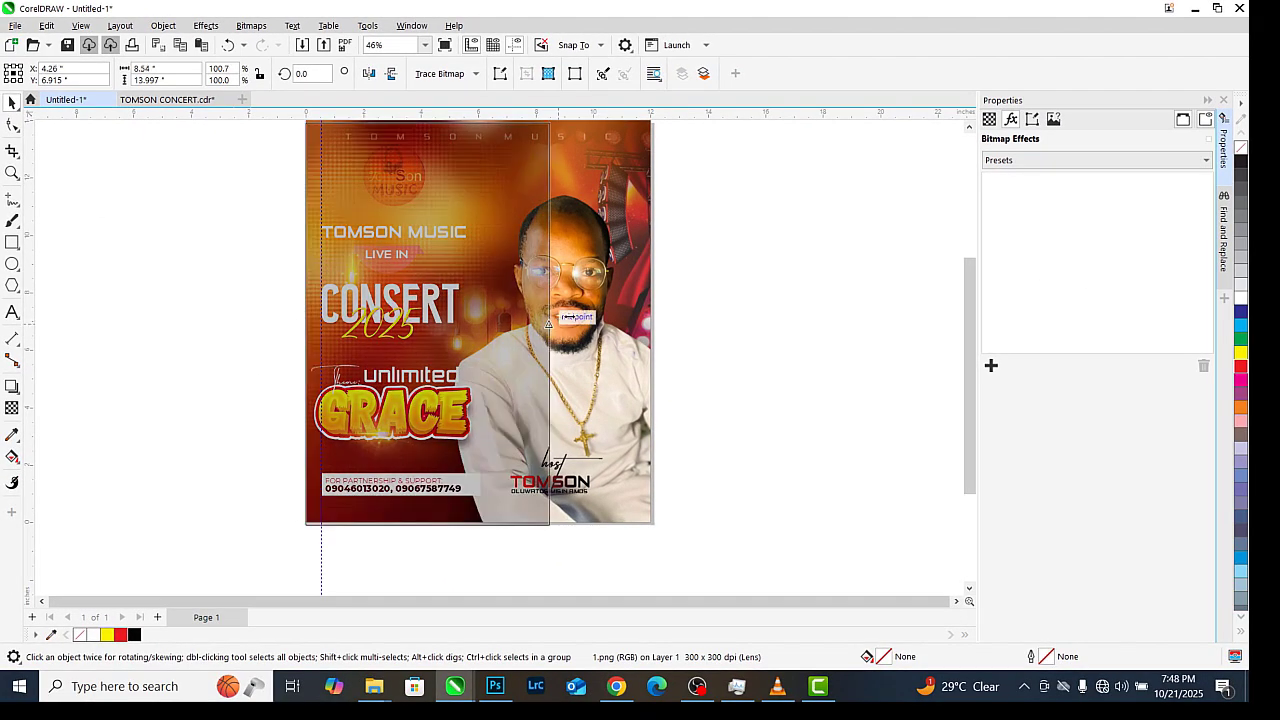
Deselect the texture, then marquee-select the whole flyer so all 23 objects are selected
scroll(500, 335, up, 3)
scroll(430, 350, down, 5)
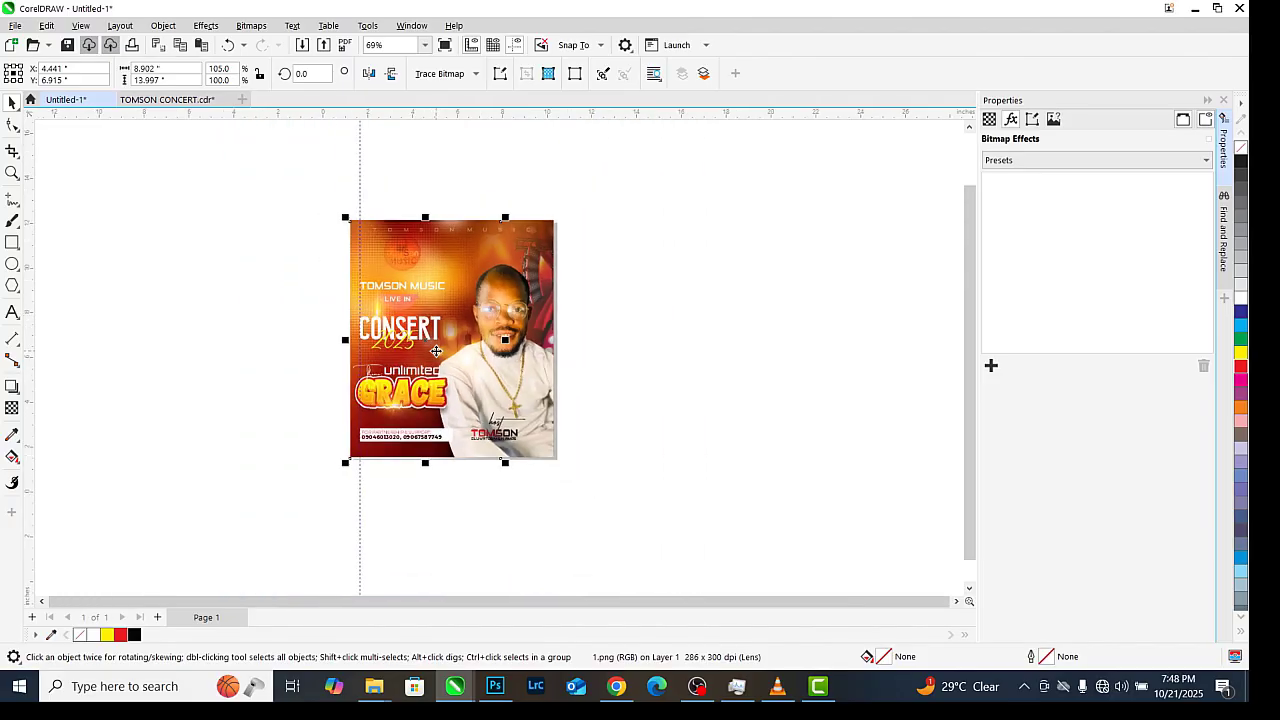
click(710, 284)
scroll(420, 327, up, 2)
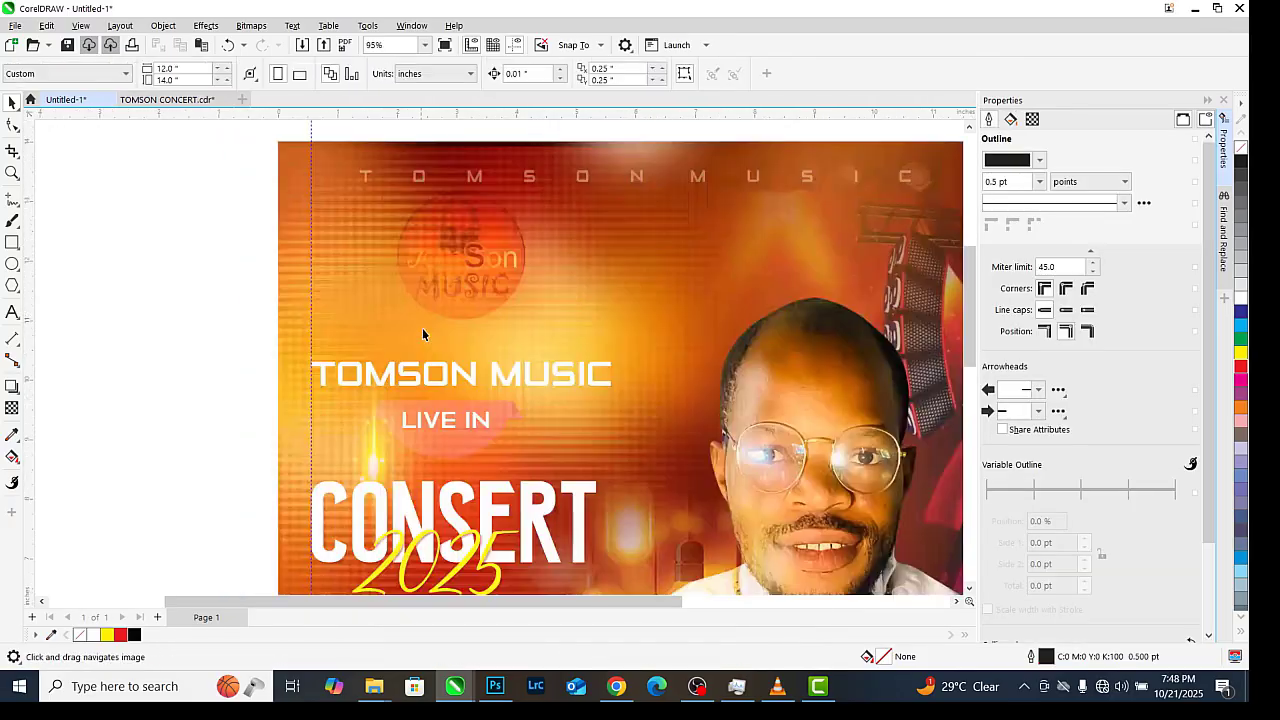
scroll(380, 340, down, 7)
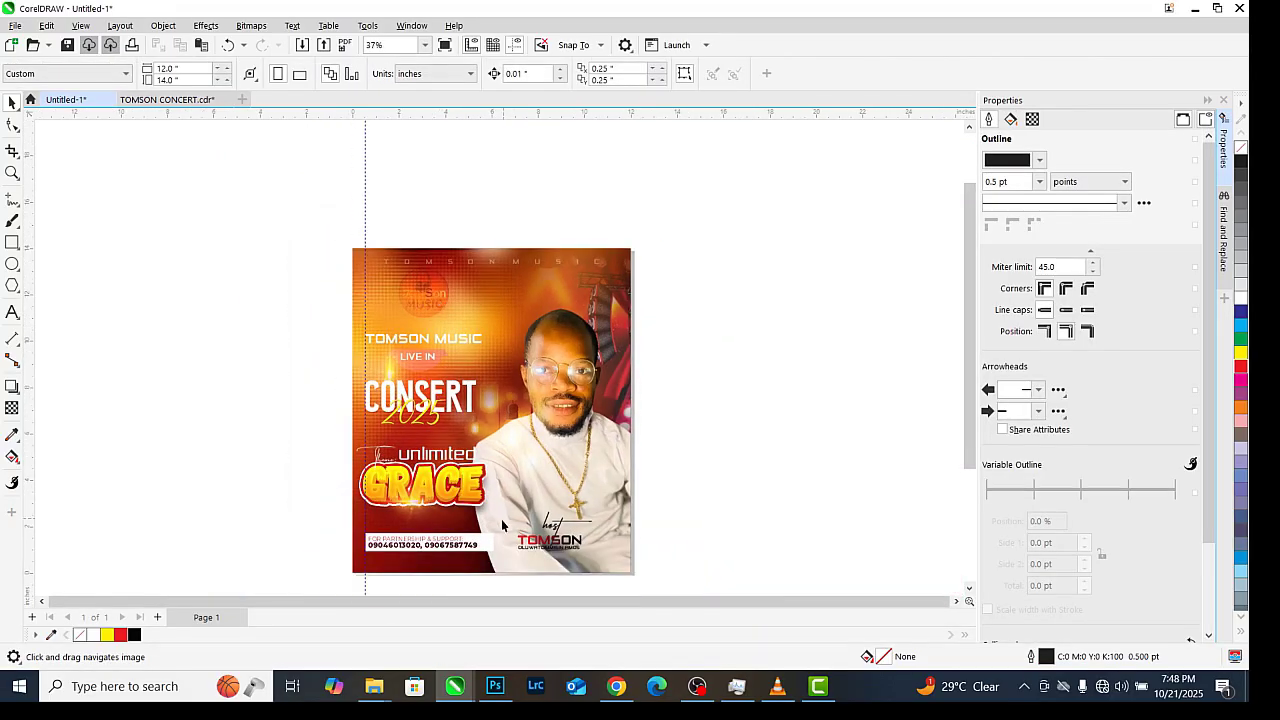
scroll(474, 407, up, 2)
scroll(474, 407, down, 1)
scroll(488, 447, up, 2)
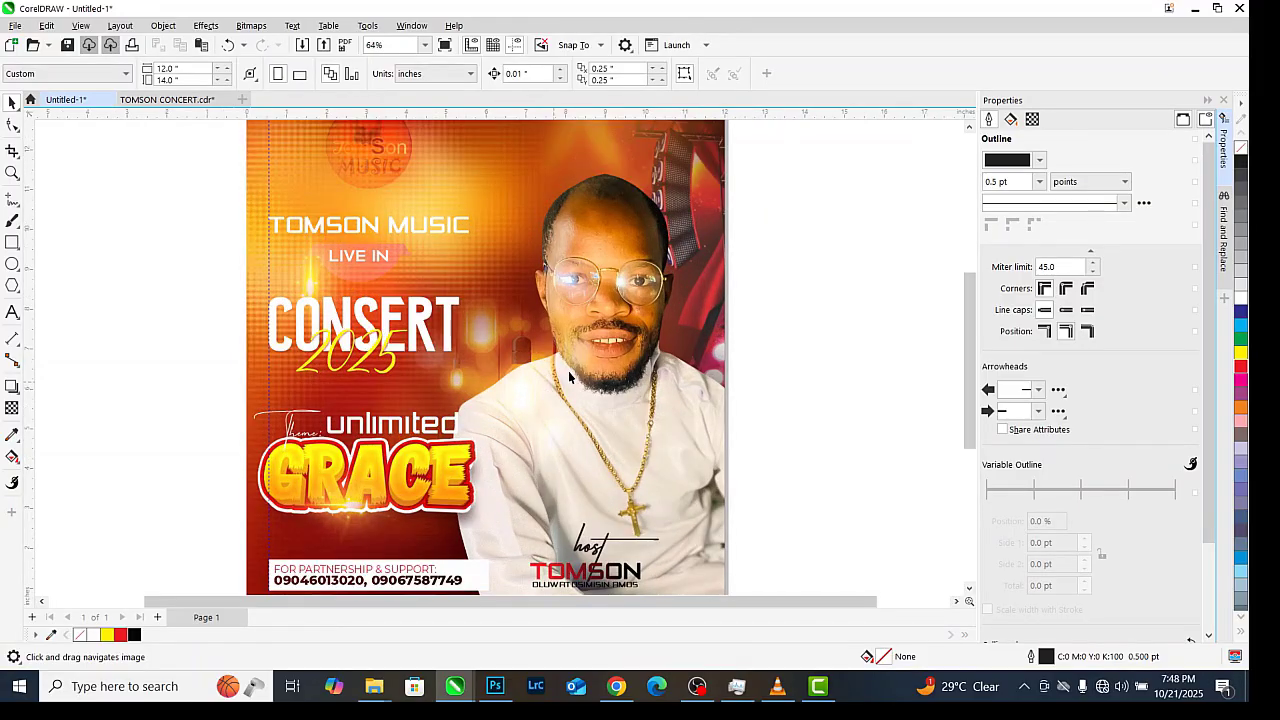
scroll(573, 370, down, 1)
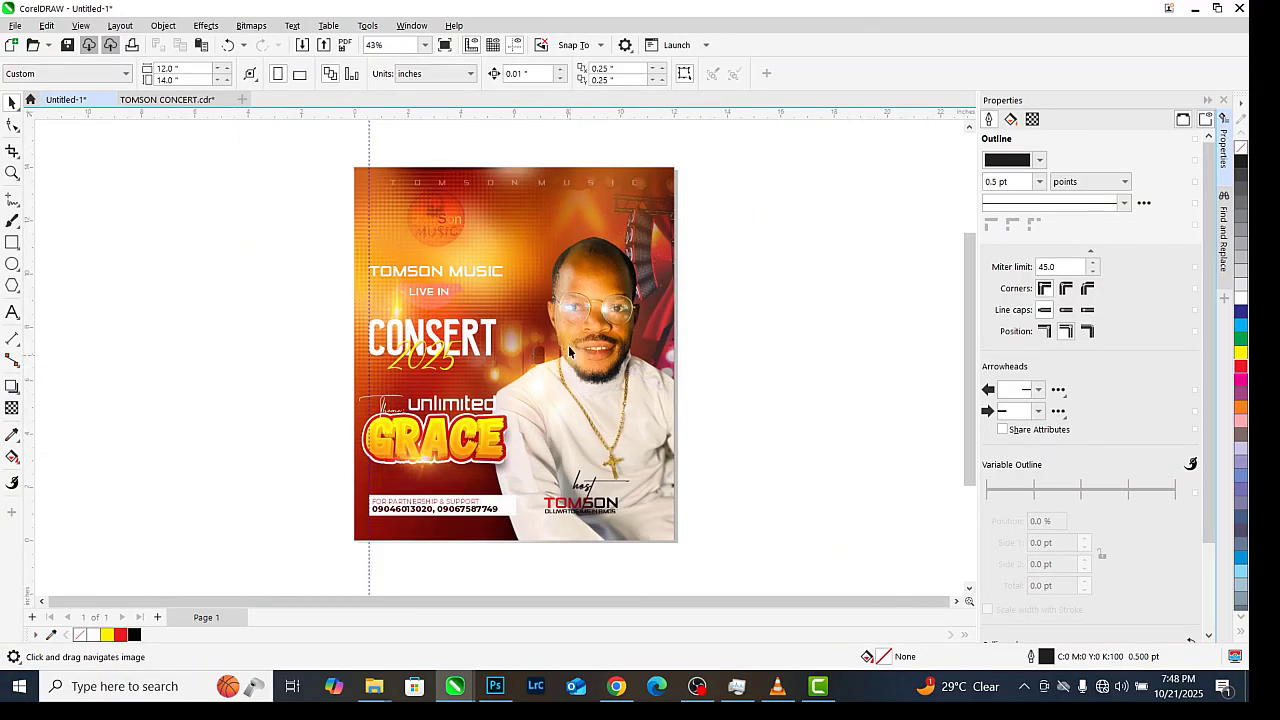
drag(306, 150, 752, 582)
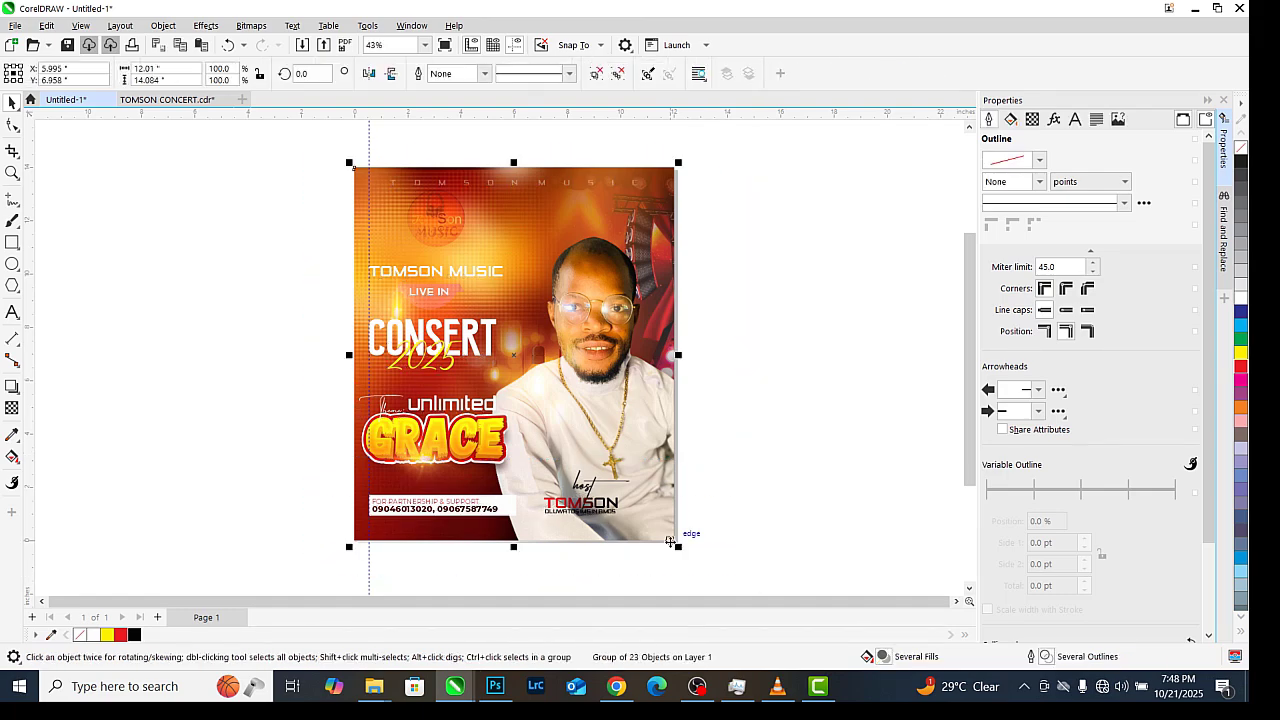
Try exporting to TUTORIAL FOLDER\2 as 'TOMSON MUSIC FLYER', cancelling the PDF settings that appear
key(ctrl+e)
scroll(223, 296, up, 1)
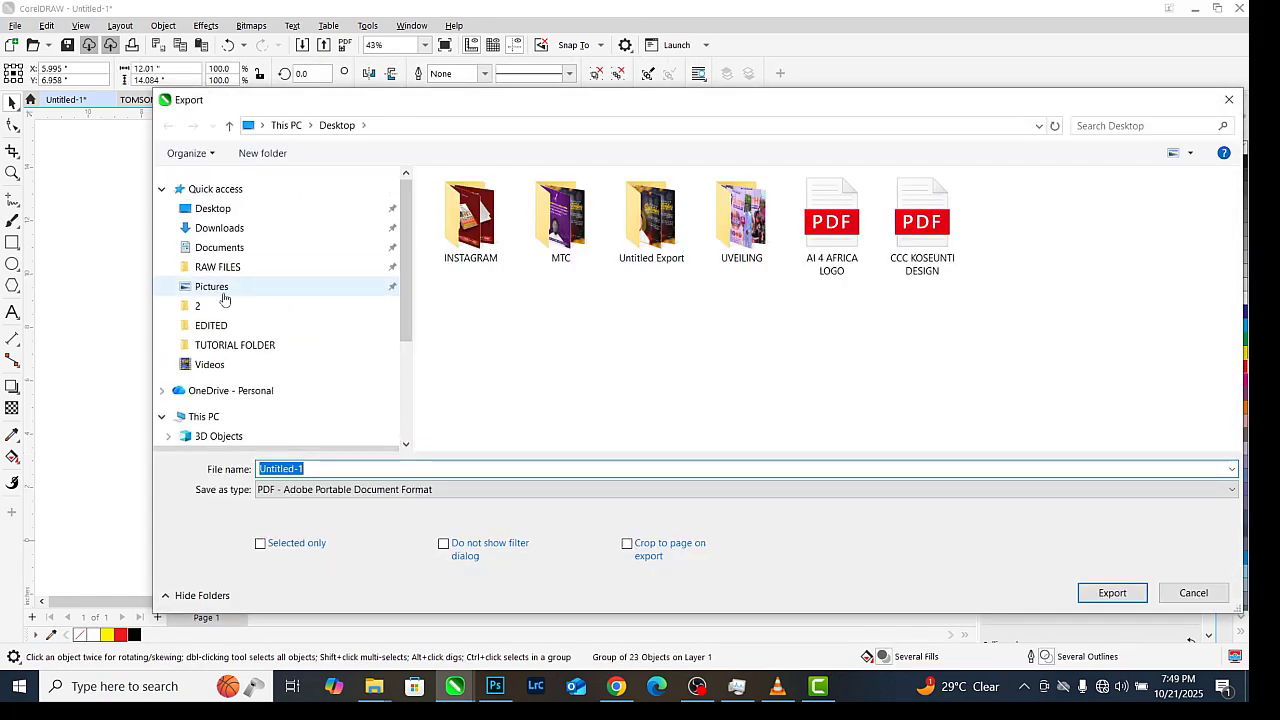
click(215, 306)
triple_click(371, 469)
text(TOMSON MUSIC FLYER)
key(Return)
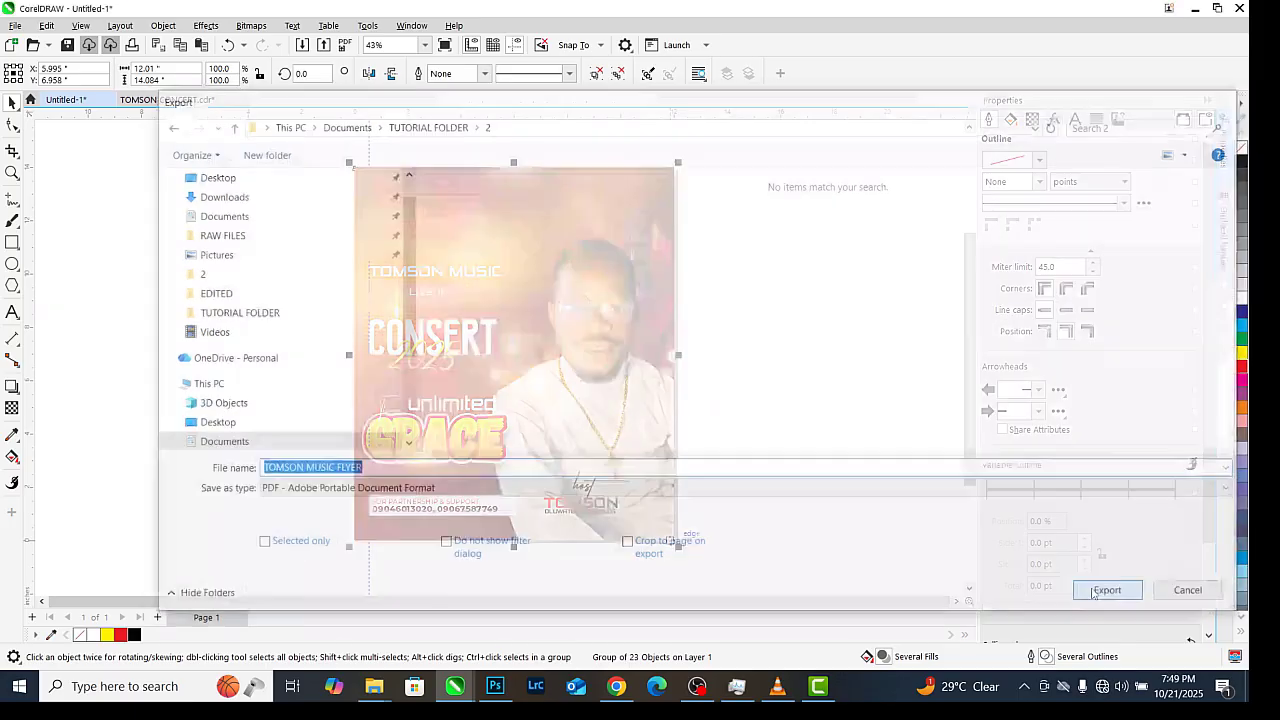
click(787, 505)
Export the flyer as a JPEG named 'TOMSON CONCERT DESIGN', accepting the High quality settings
key(ctrl+e)
text(TOMSON CPO)
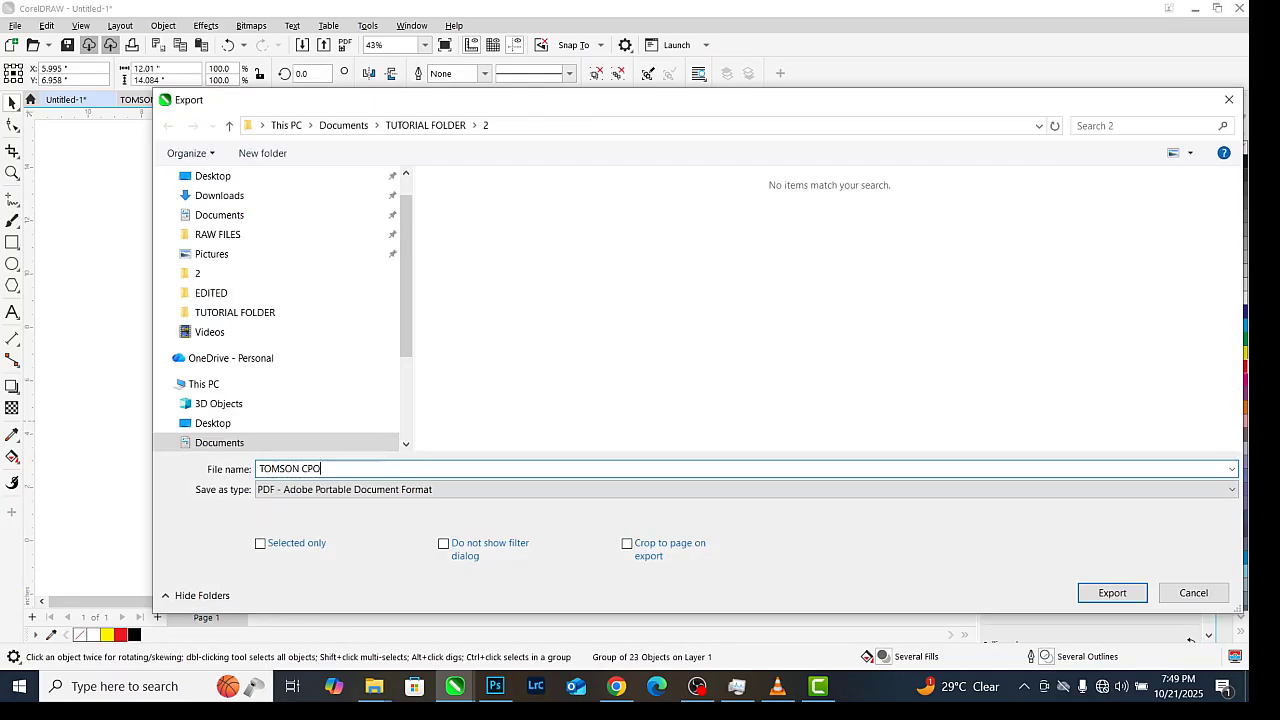
key(BackSpace)
key(BackSpace)
text(ONCERT F)
key(BackSpace)
text(DESIGN)
click(415, 490)
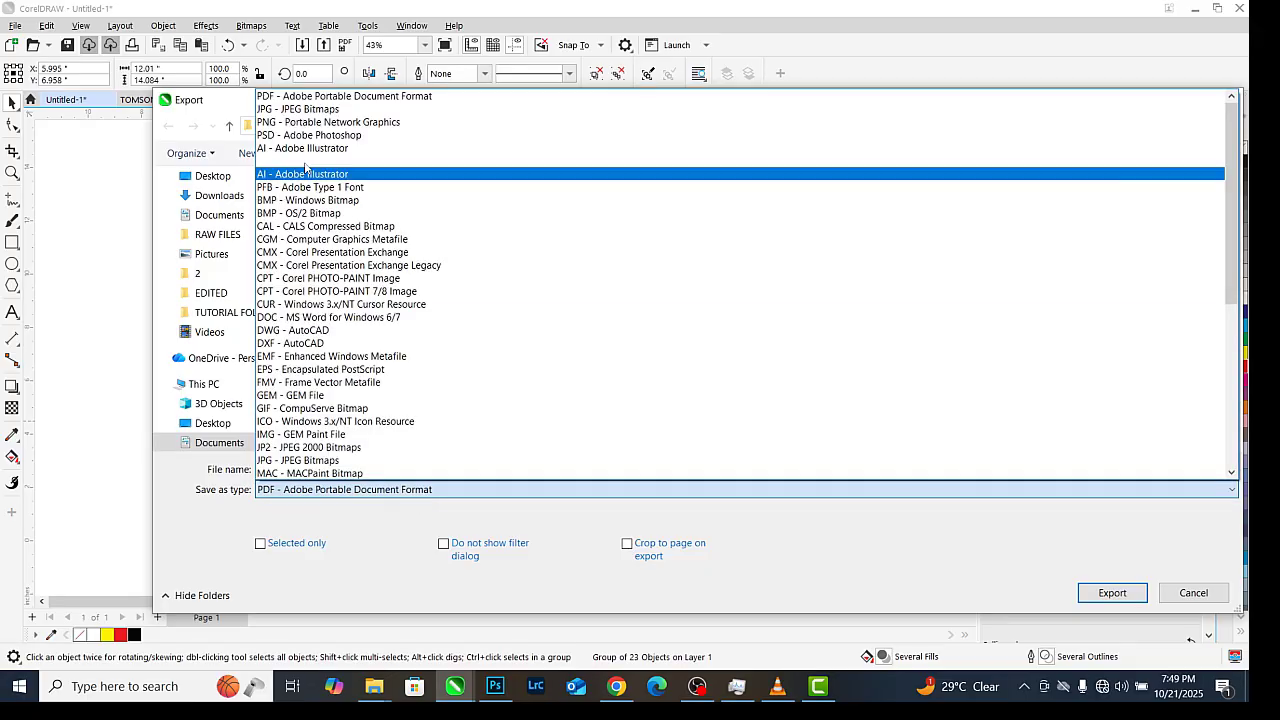
click(308, 109)
key(Return)
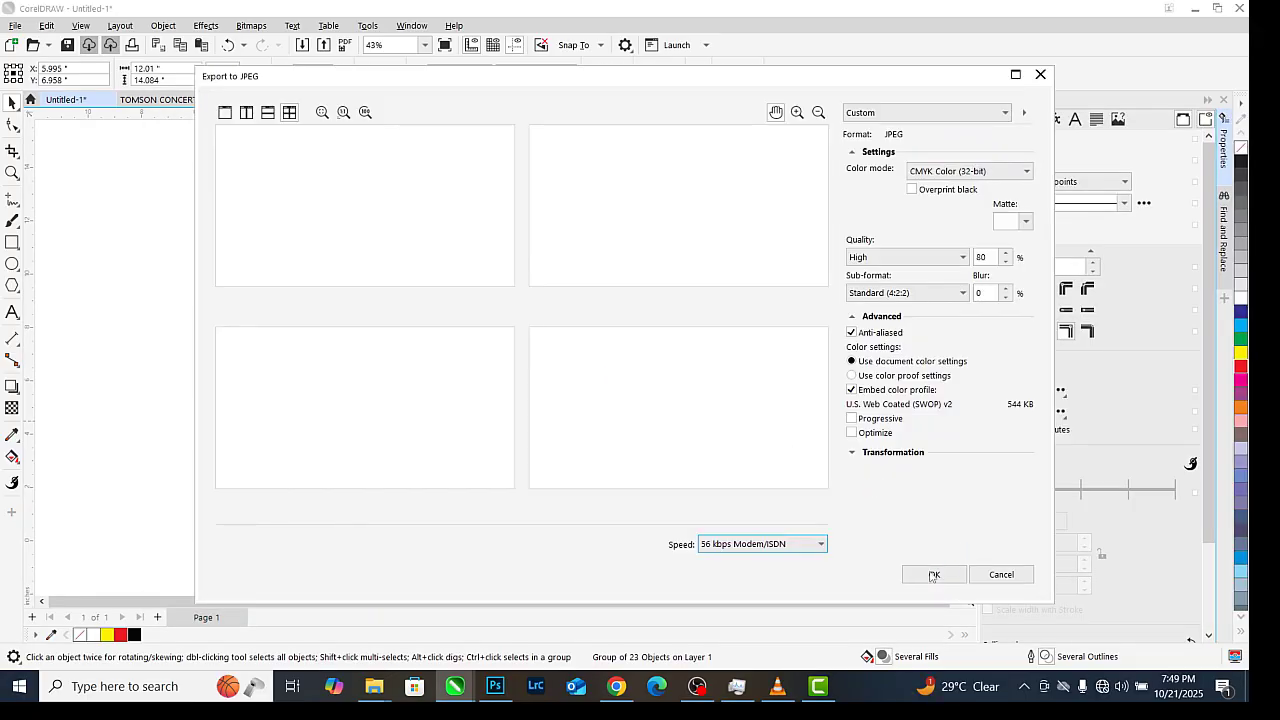
click(933, 576)
Reselect all the flyer's objects and dismiss the File menu without choosing anything
drag(311, 137, 735, 570)
click(15, 26)
click(62, 295)
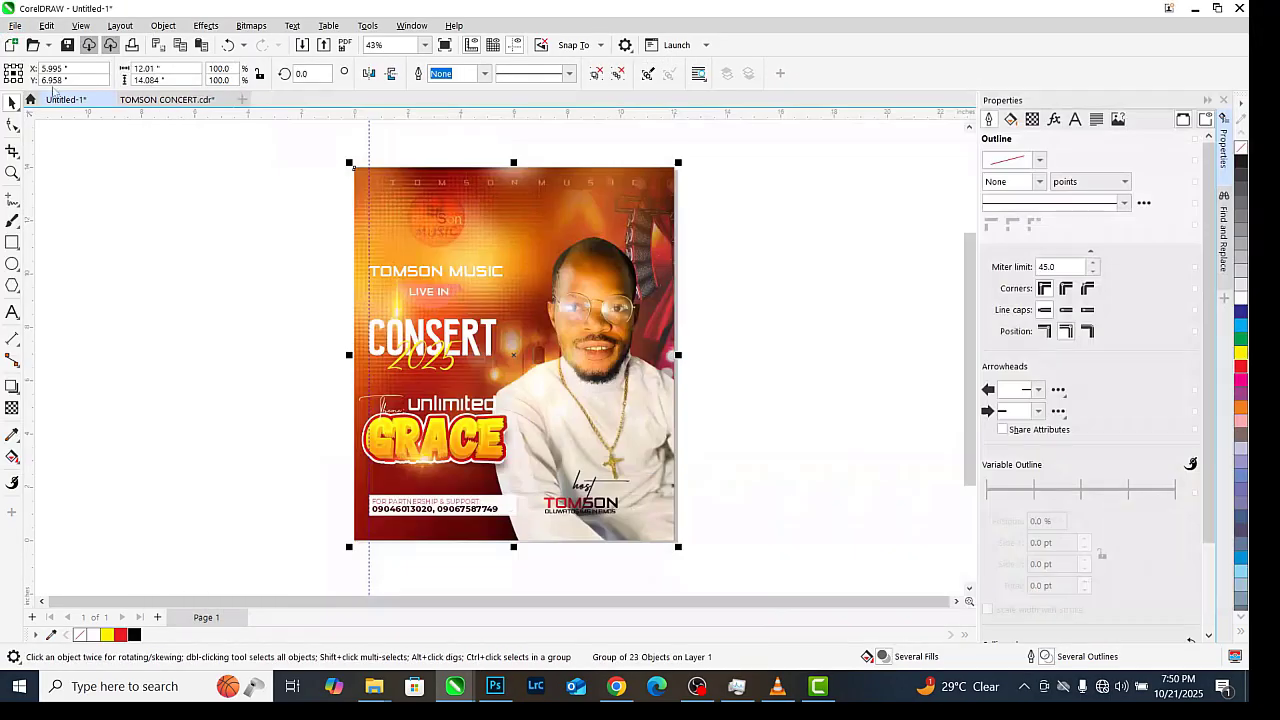
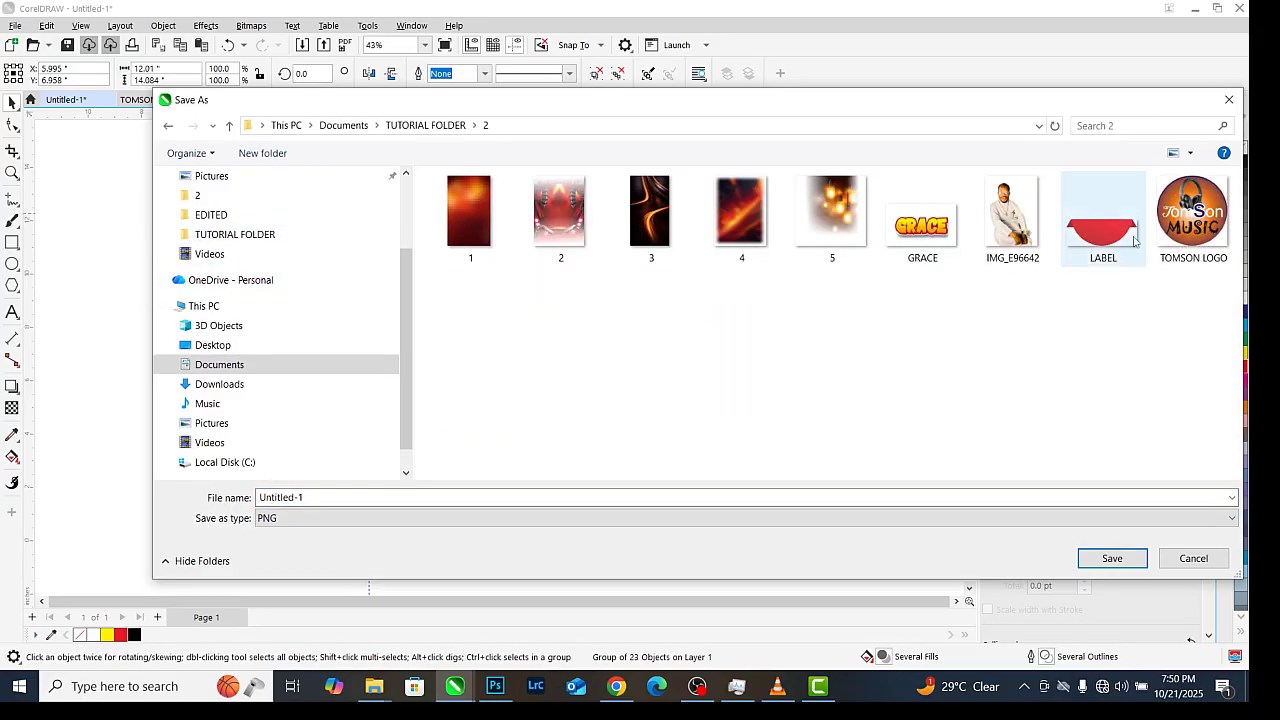
Export the flyer as PNG 'TOMSON CONCERT DESIGNN' into TUTORIAL FOLDER\2, then return to Photoshop
text(TOMSON CONCERT DESIGNN)
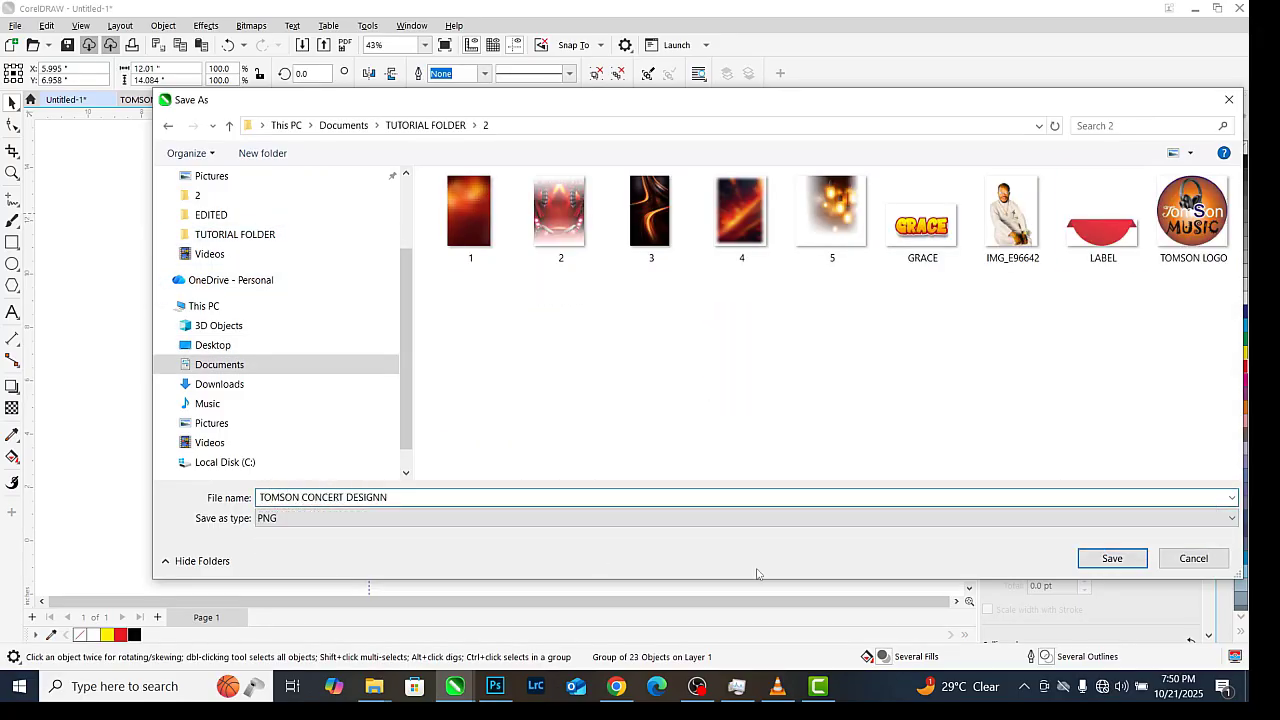
key(Return)
click(493, 686)
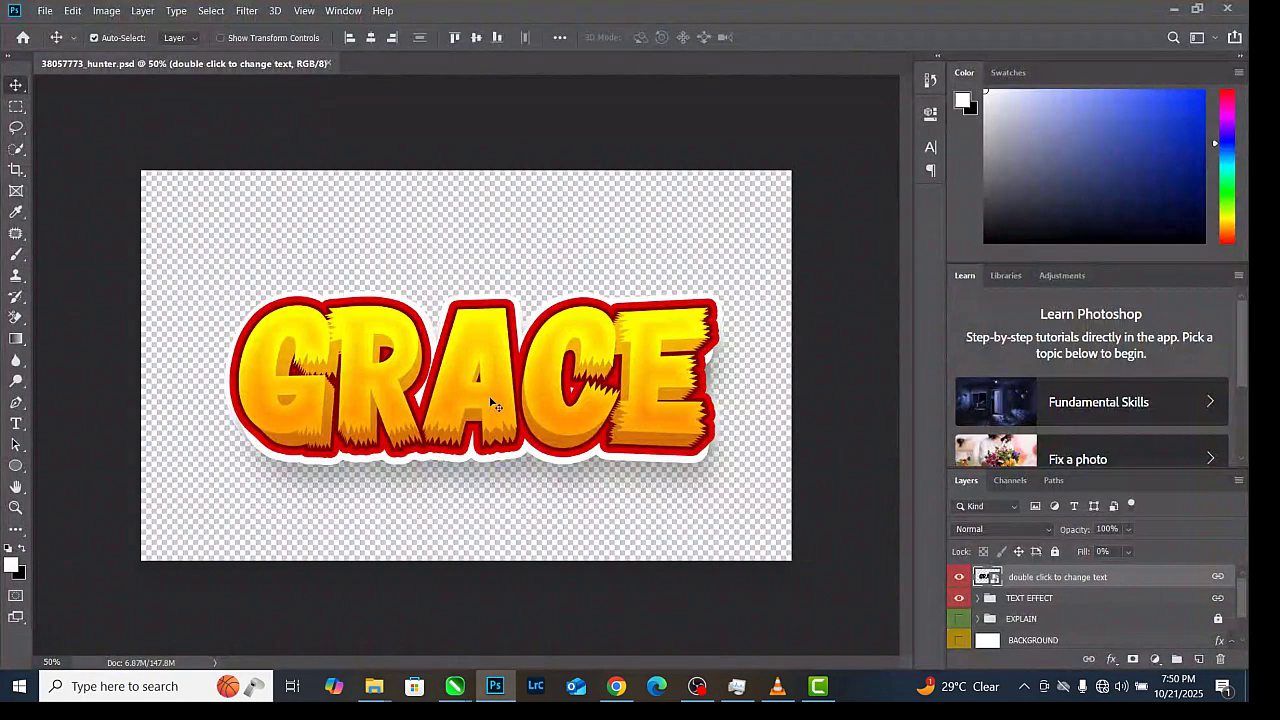
Close the GRACE document, open TOMSON CONCERT DESIGNN.png from folder 2, and unlock its Background layer
key(ctrl+w)
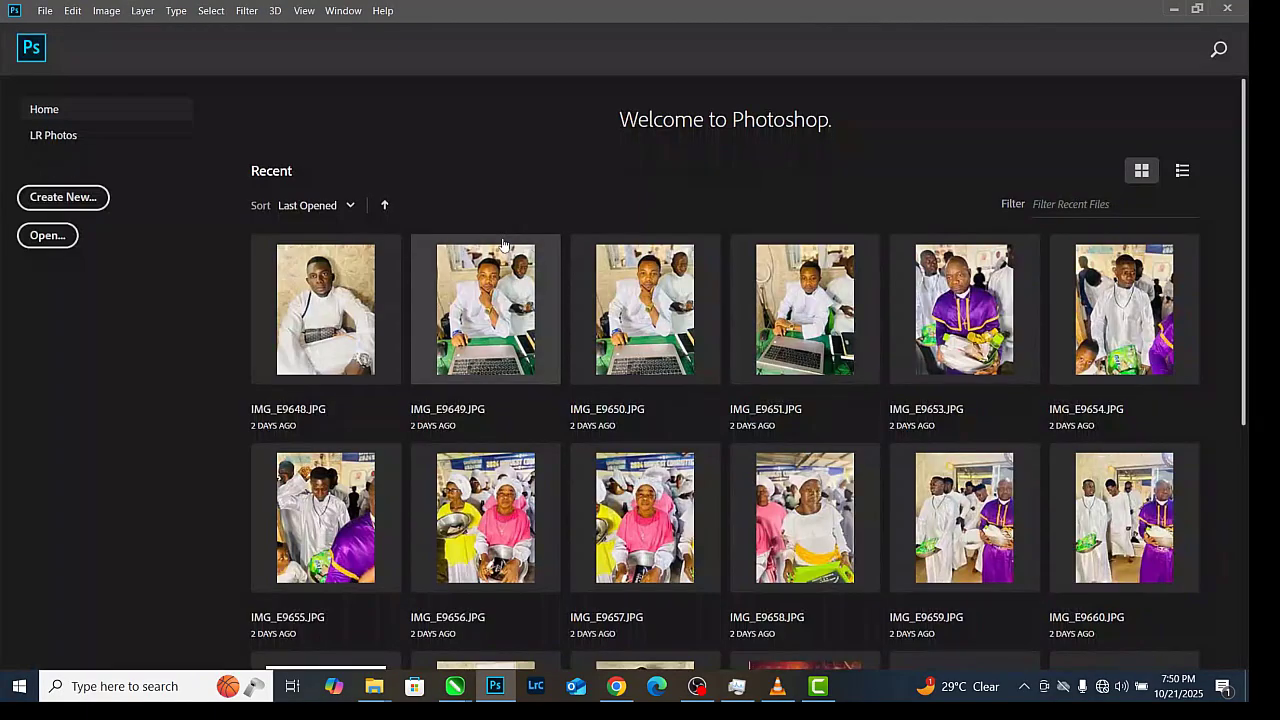
key(ctrl+o)
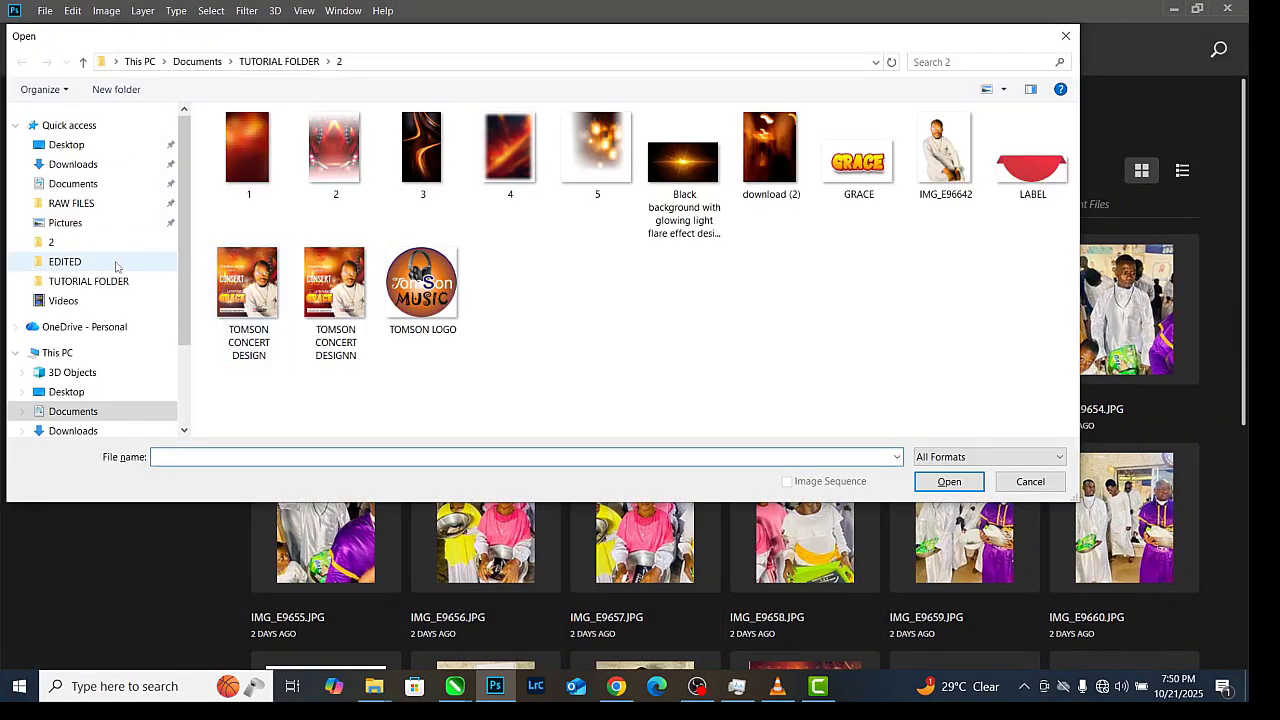
click(58, 246)
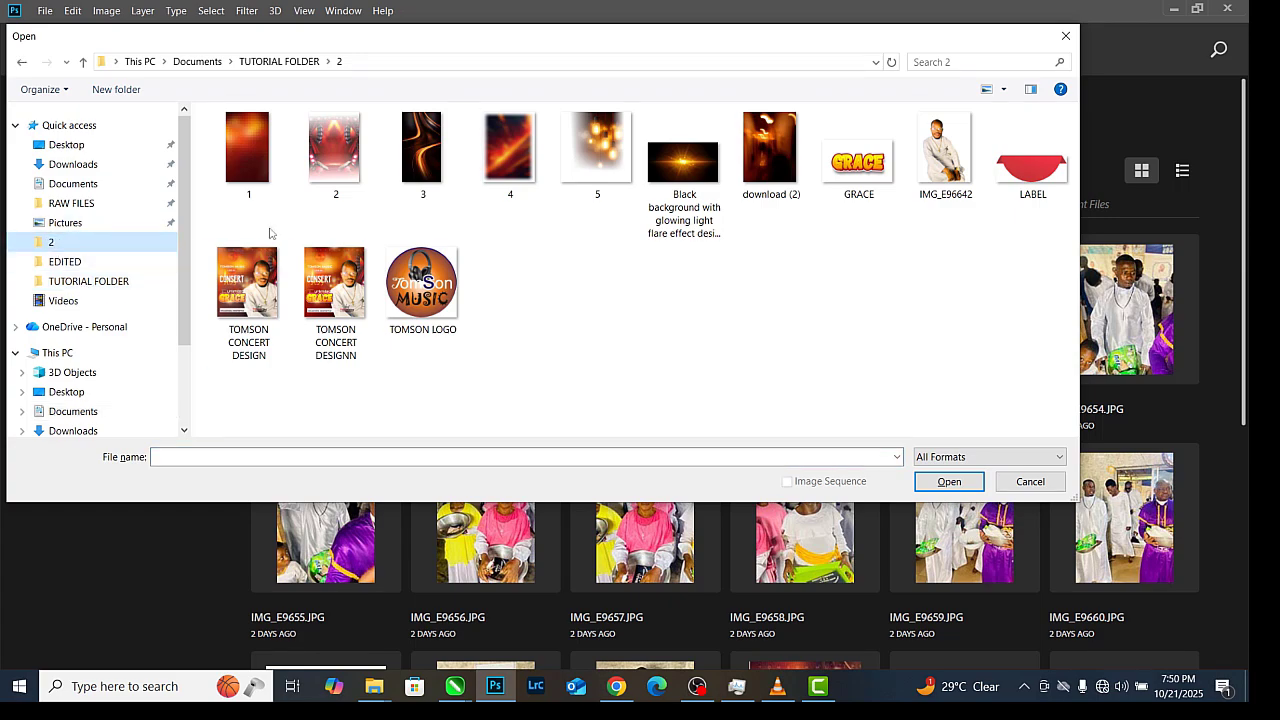
double_click(312, 295)
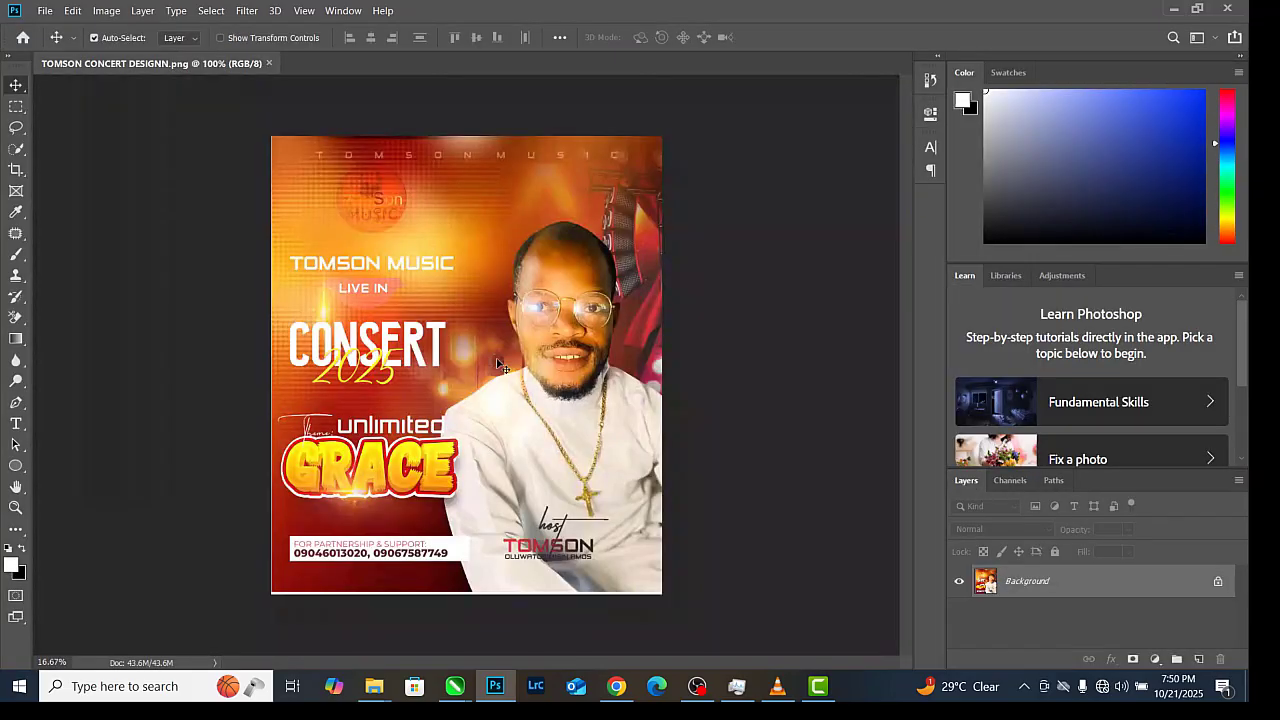
click(1217, 581)
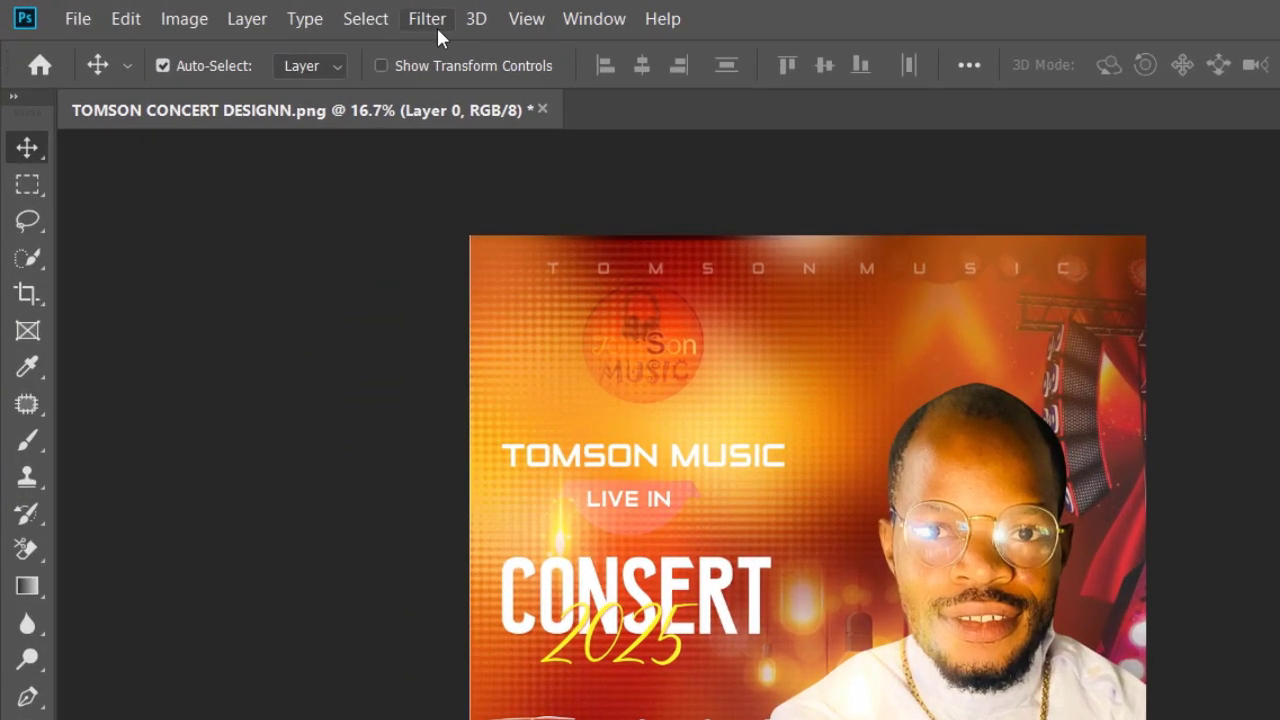
Apply a Camera Raw Filter with Exposure +0.30 and Clarity +46 in the Basic panel
click(246, 10)
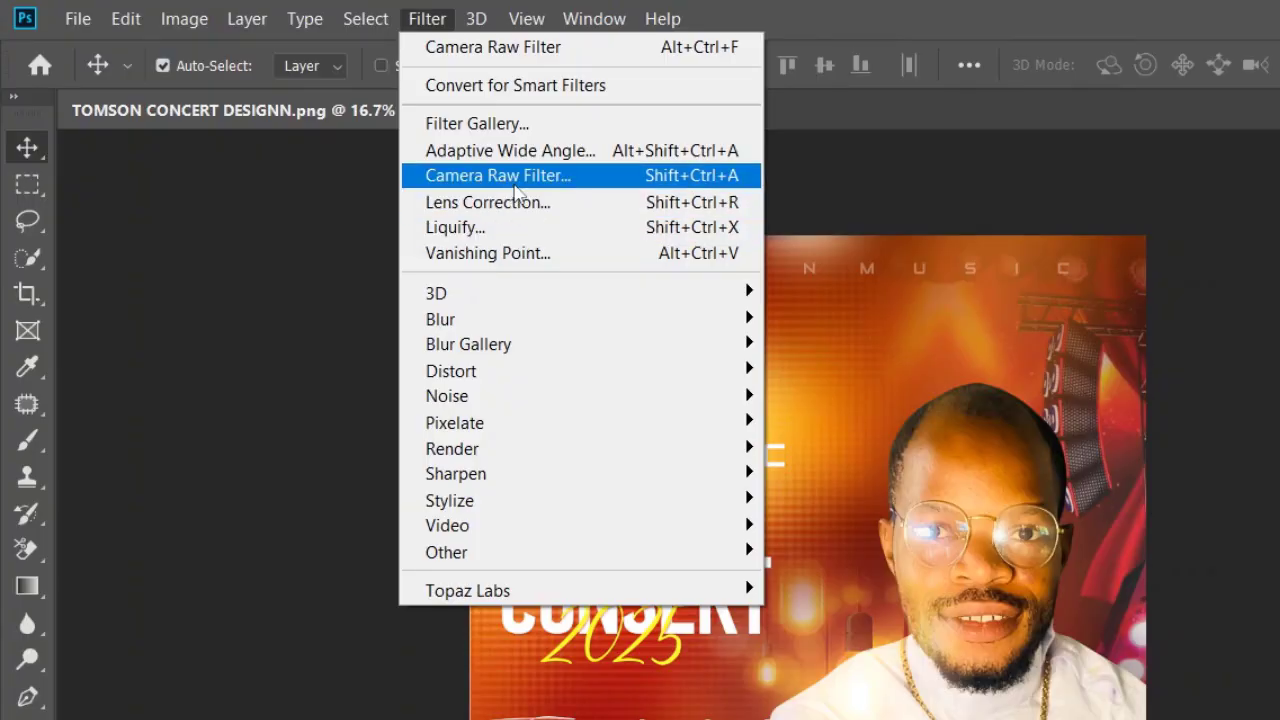
click(510, 175)
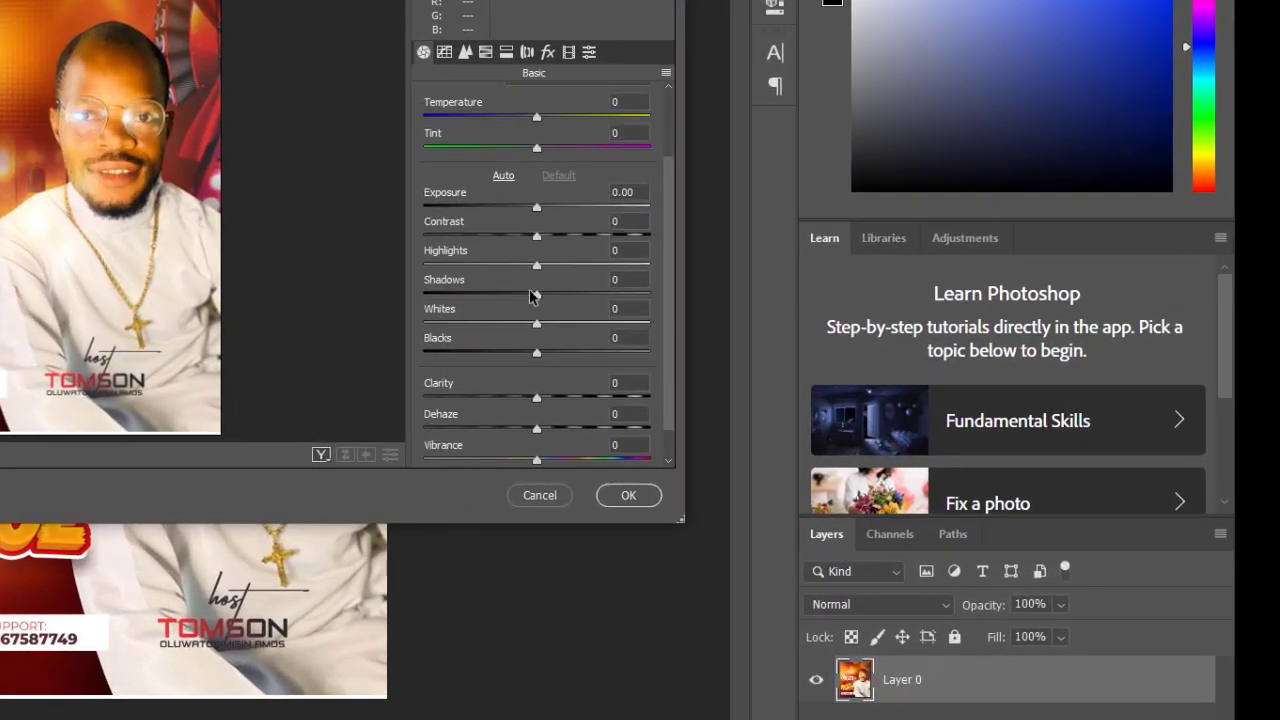
click(573, 207)
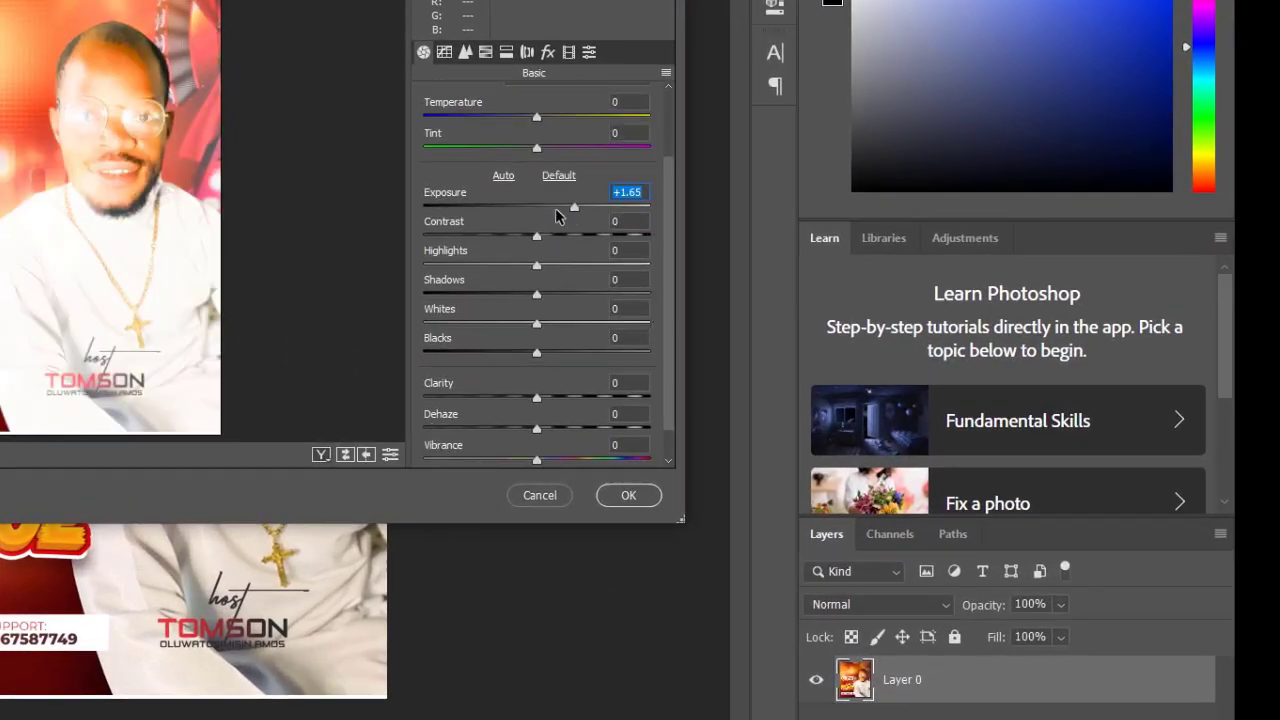
click(556, 207)
click(543, 208)
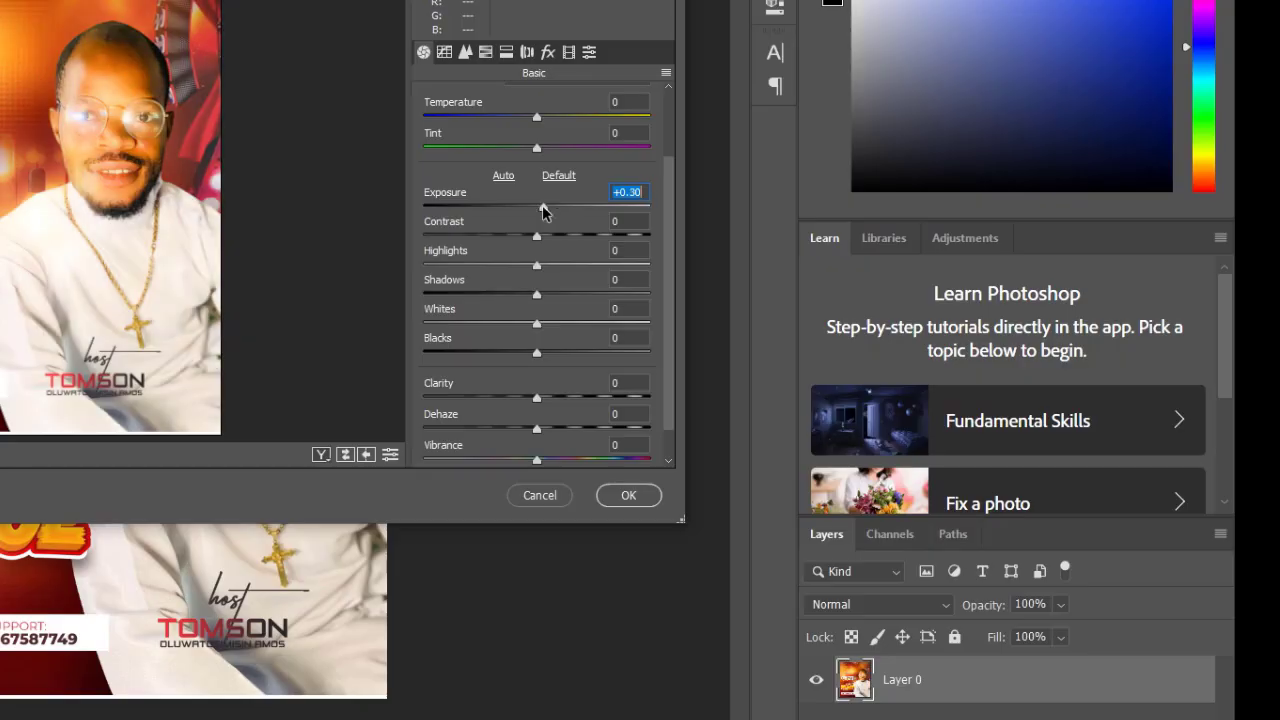
click(588, 397)
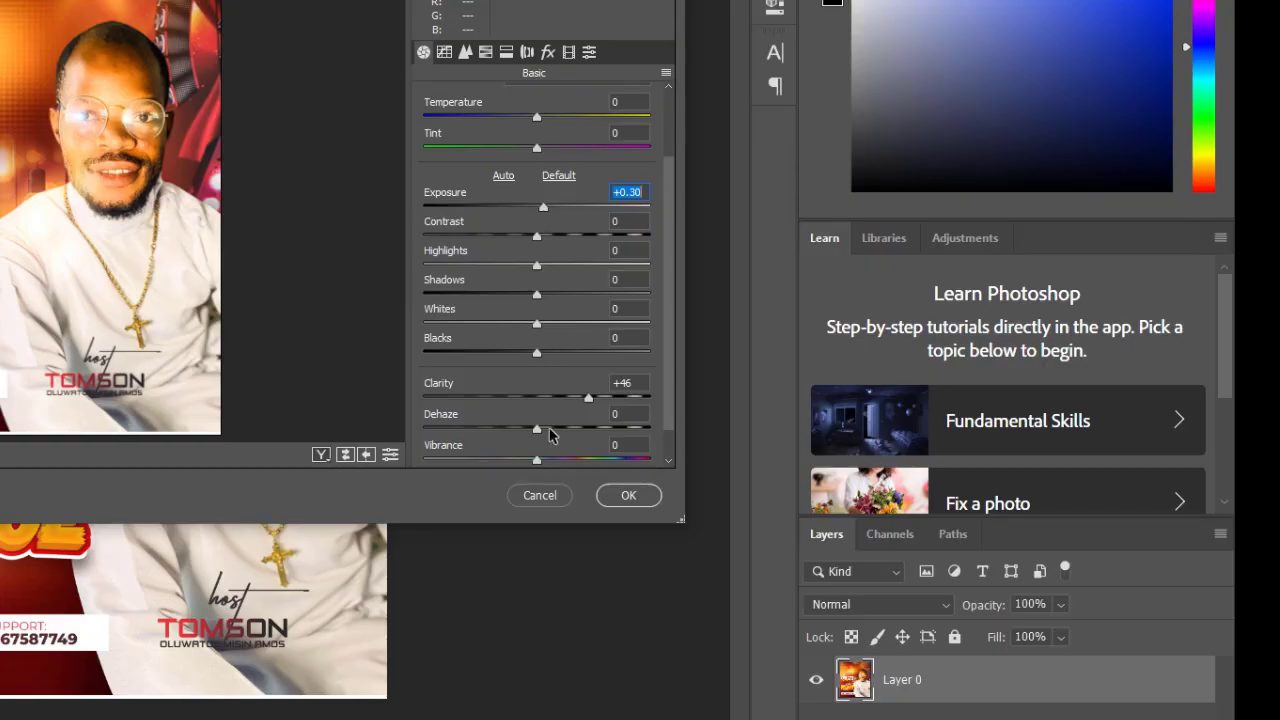
scroll(540, 440, down, 1)
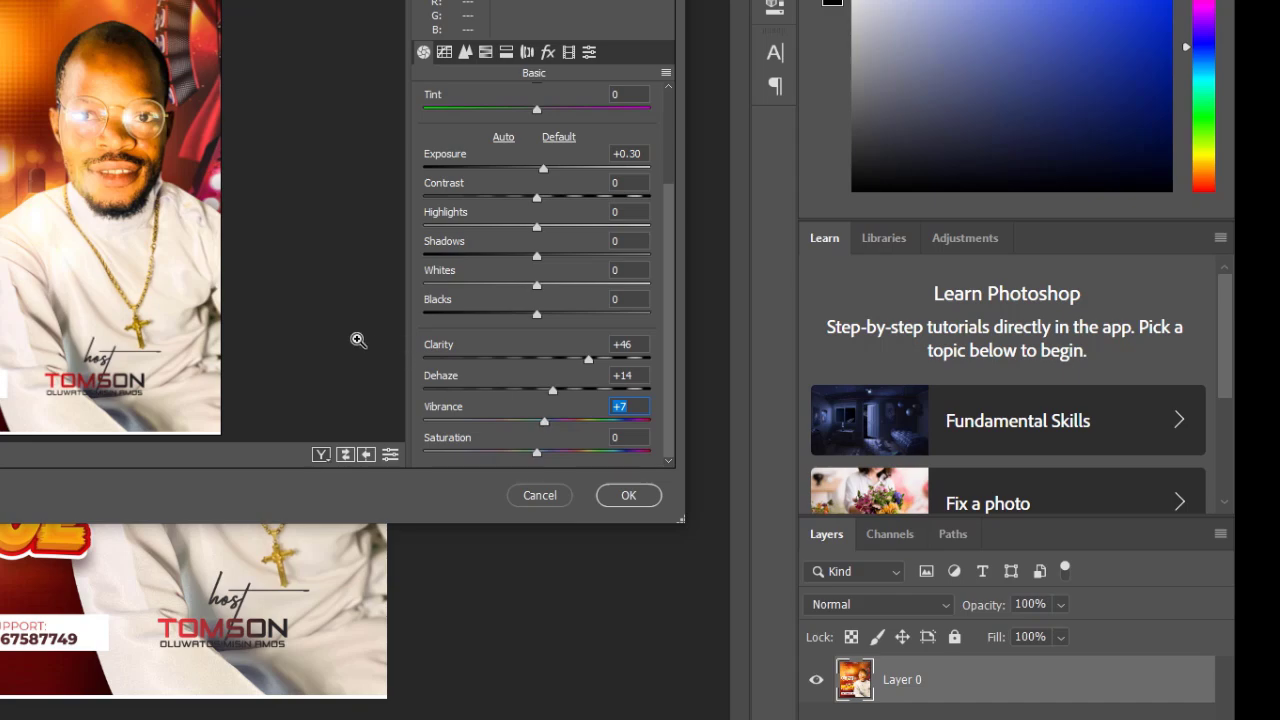
Set Sharpening Amount 52 and Luminance noise reduction 21, then apply the Camera Raw adjustments
click(465, 53)
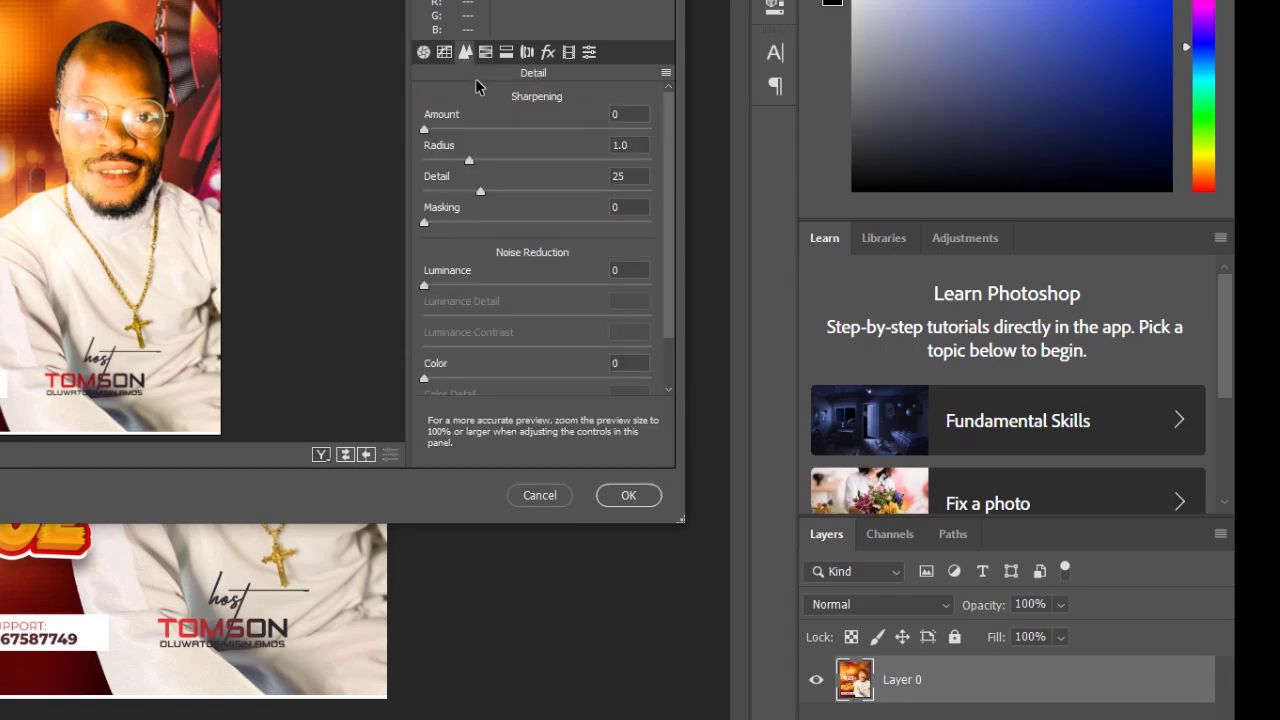
click(502, 130)
click(471, 286)
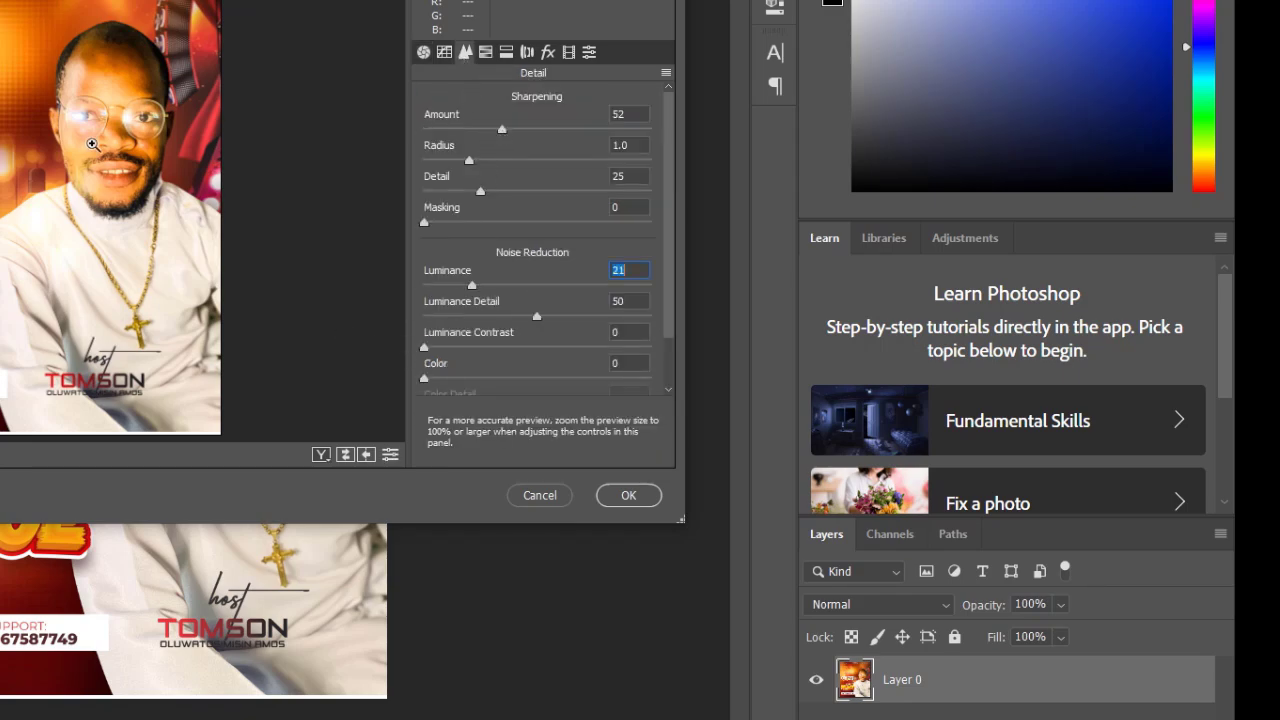
click(92, 145)
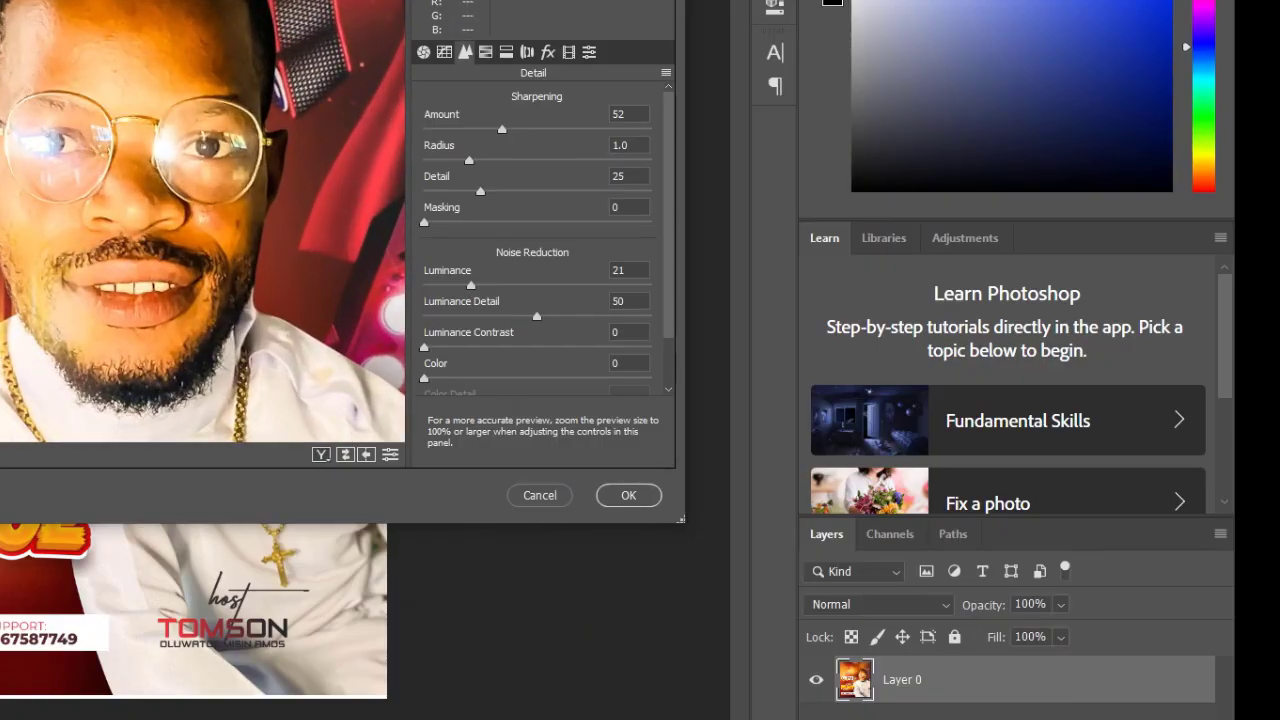
key(ctrl+minus)
key(ctrl+minus)
key(ctrl+minus)
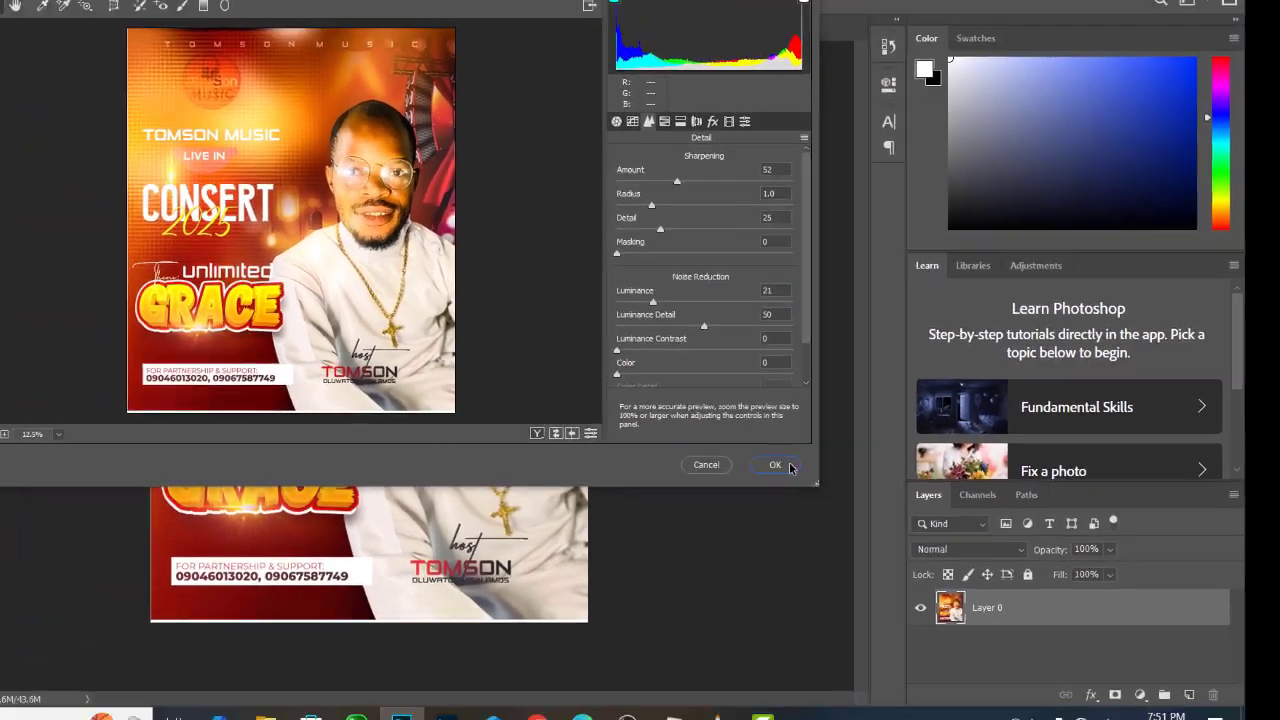
click(657, 492)
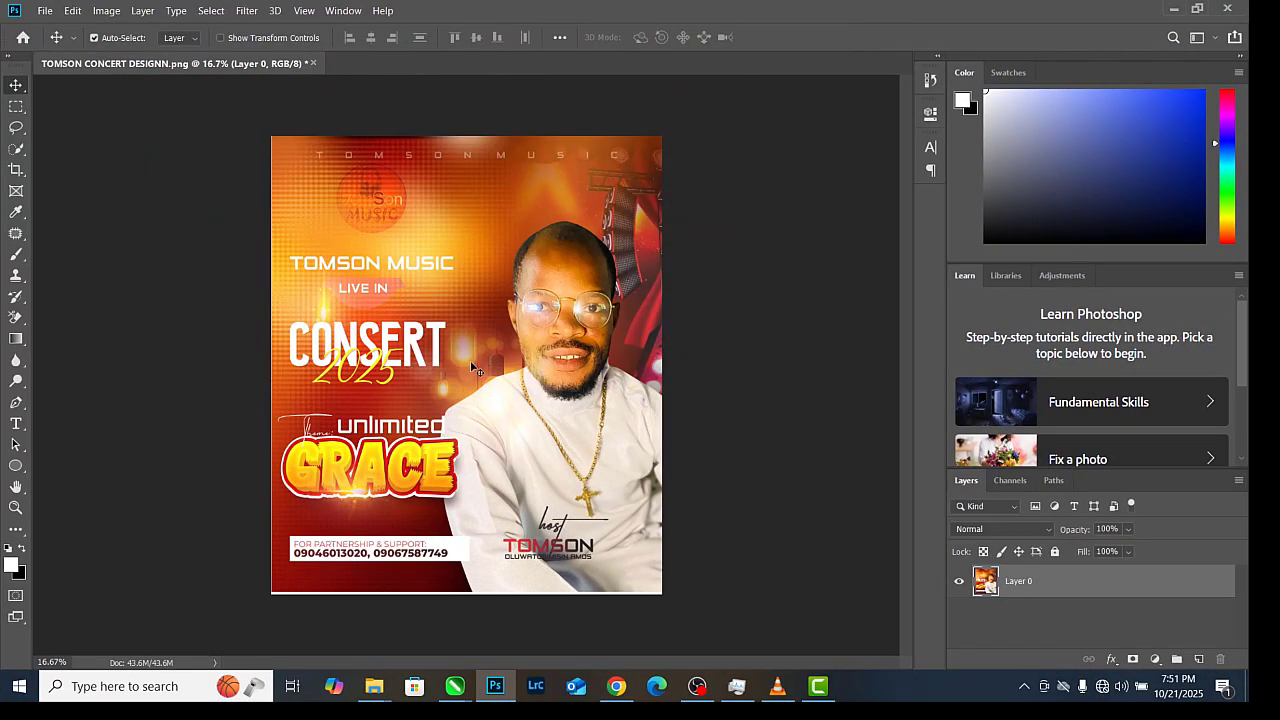
Save the enhanced flyer for web as 'TOMSON CONCERT DESIGNN EDITED.png' in TUTORIAL FOLDER\2
key(ctrl+alt+shift+s)
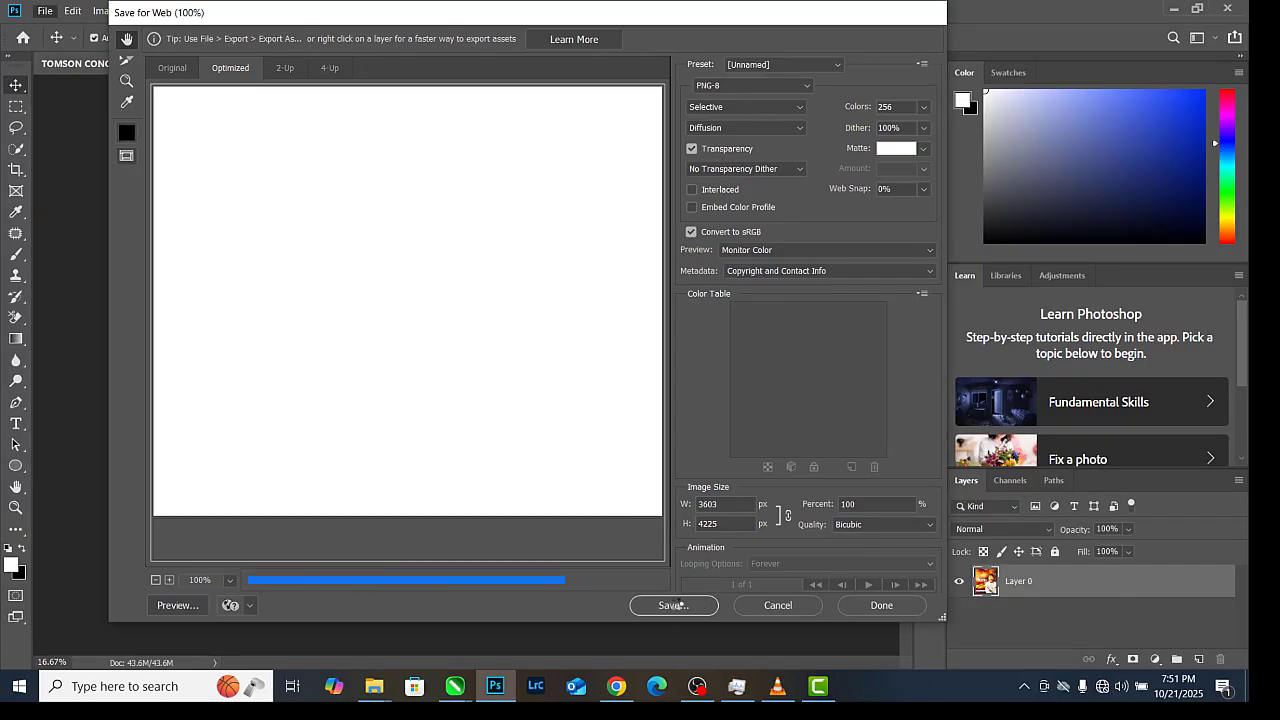
click(677, 603)
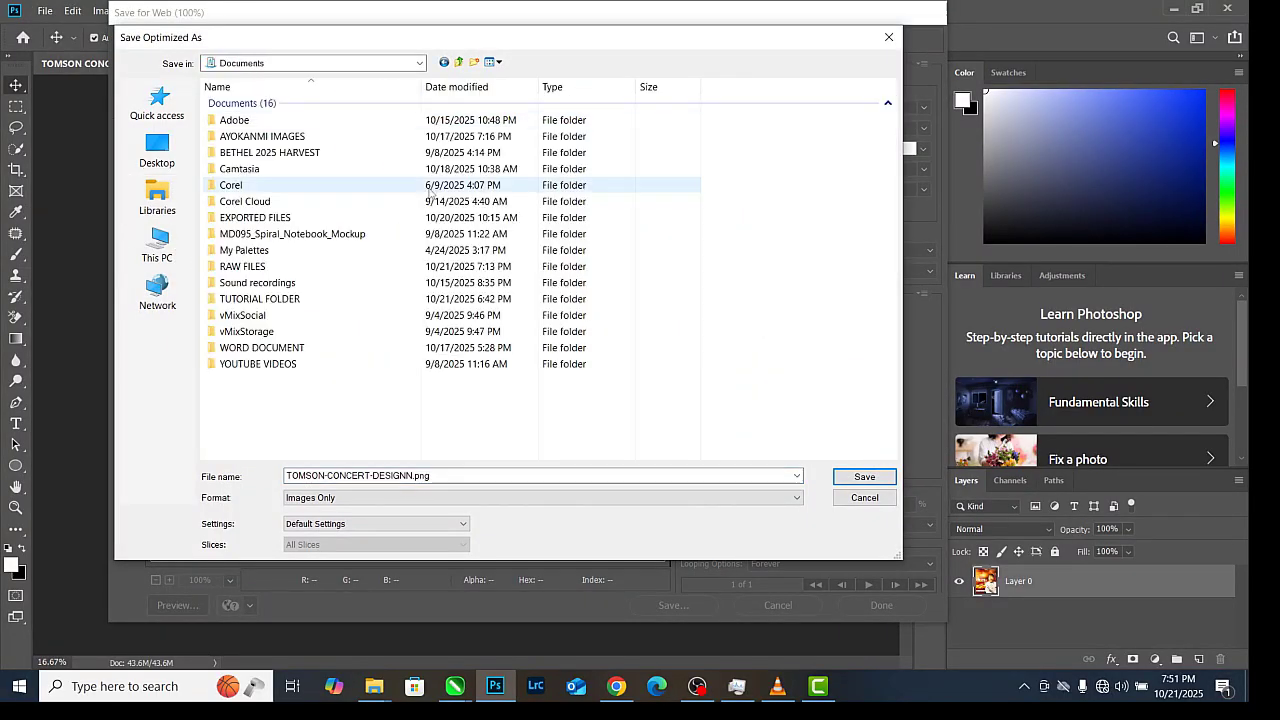
double_click(277, 298)
double_click(222, 103)
click(283, 228)
click(409, 476)
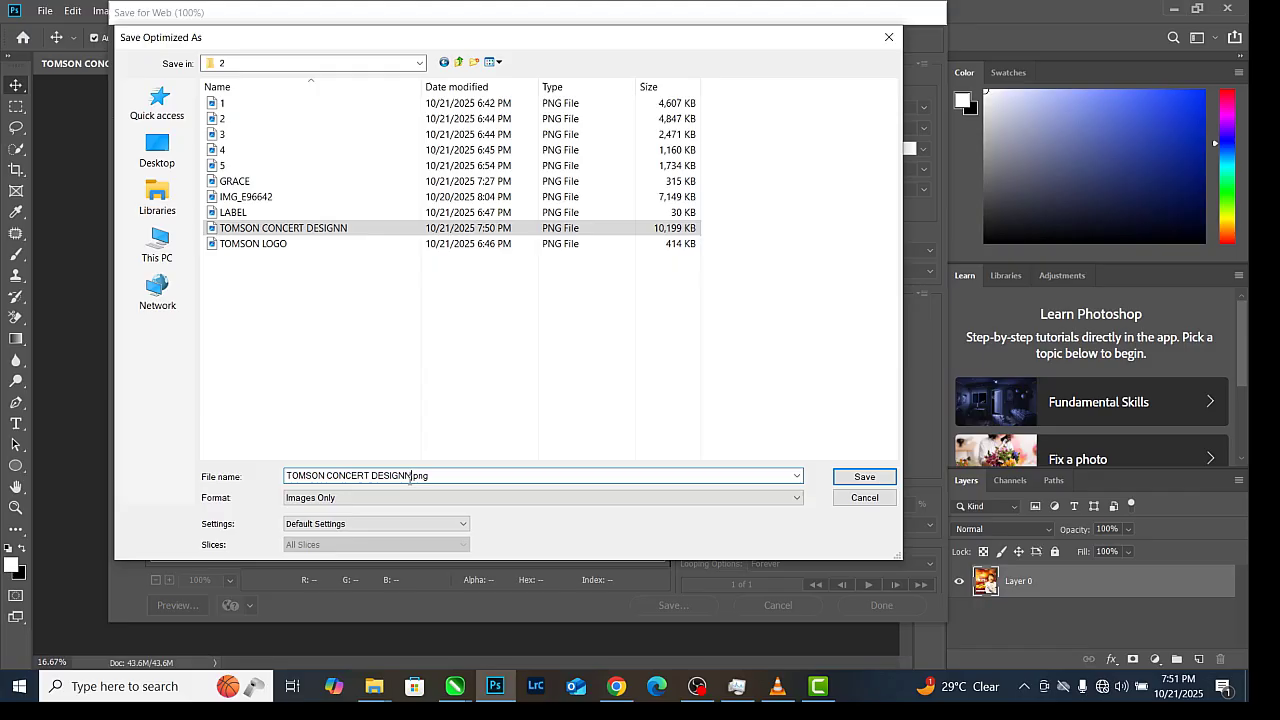
click(838, 479)
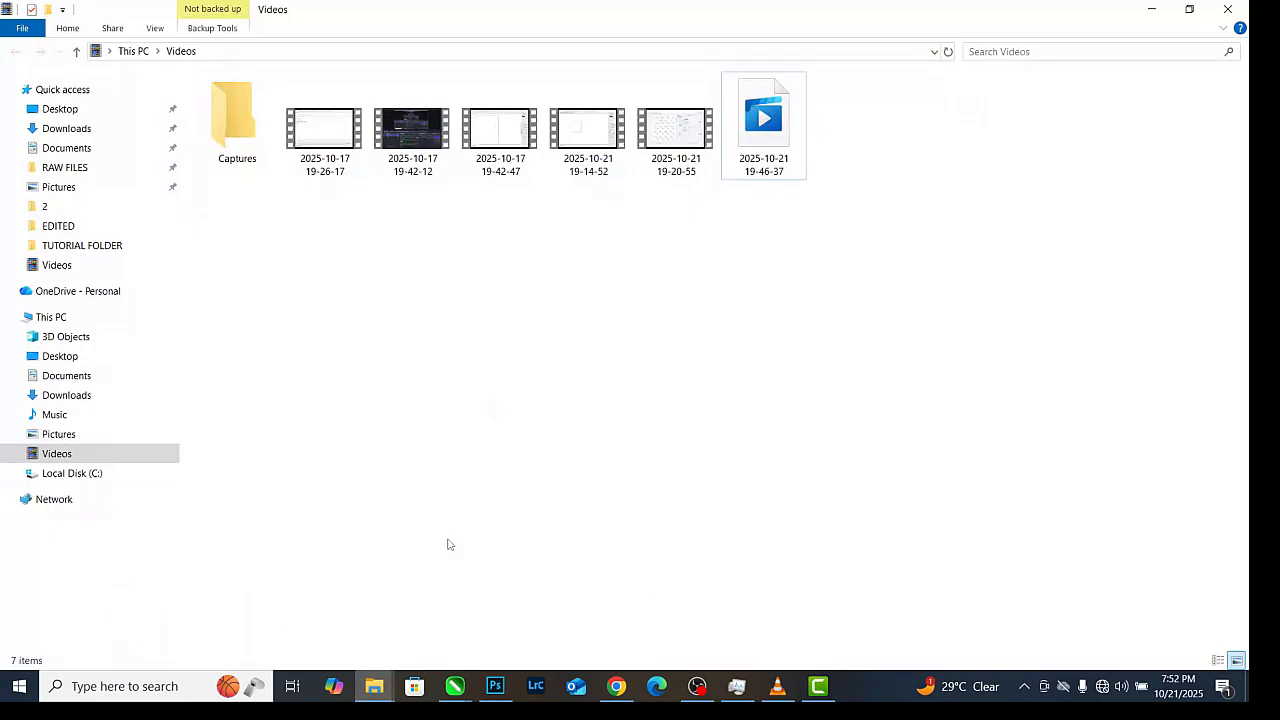
Open TOMSON-CONCERT-DESIGNN-EDITED.png from folder 2 in Photos and maximize the window
click(46, 207)
double_click(351, 249)
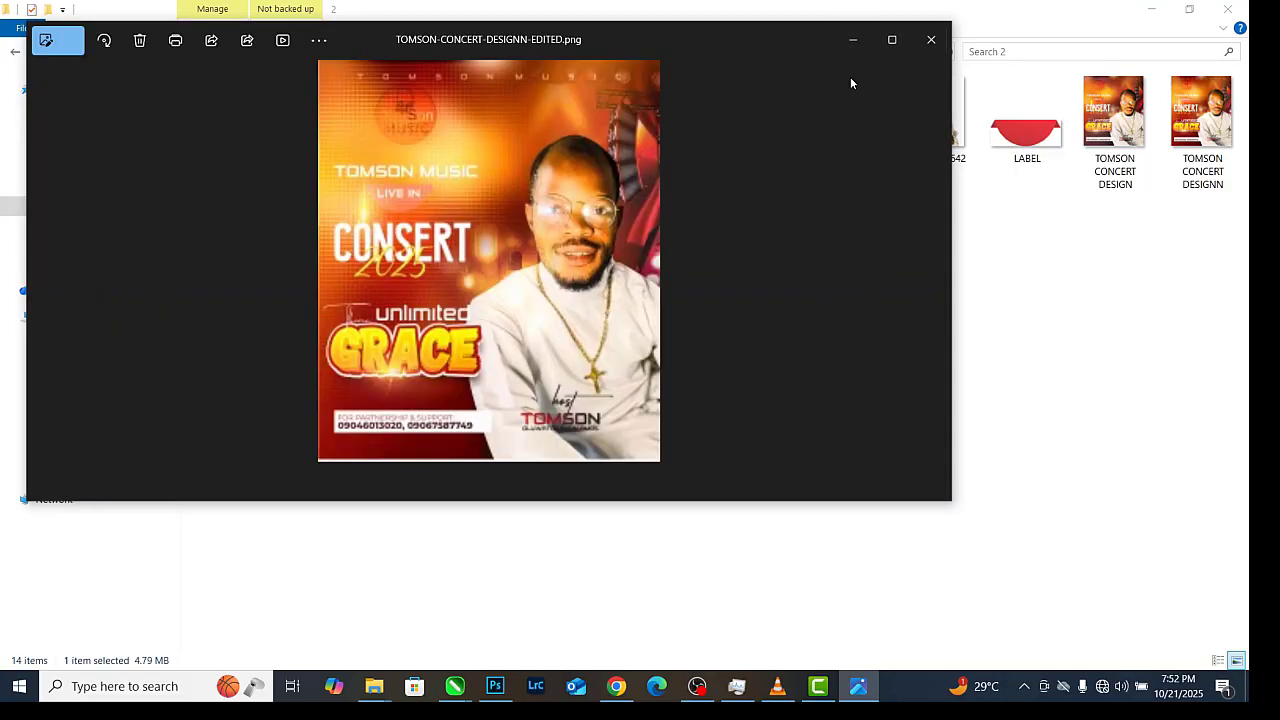
click(892, 42)
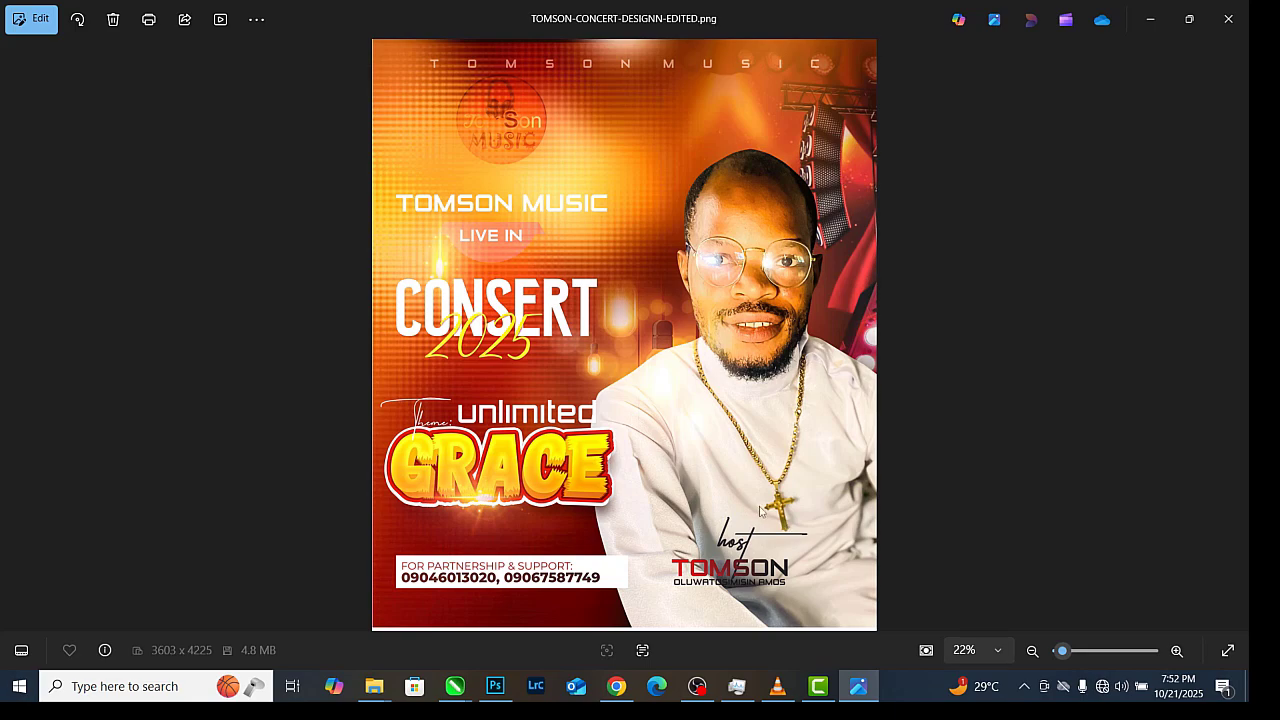
Bring the screen-recording app back to the front
mouse_move(701, 684)
mouse_move(817, 686)
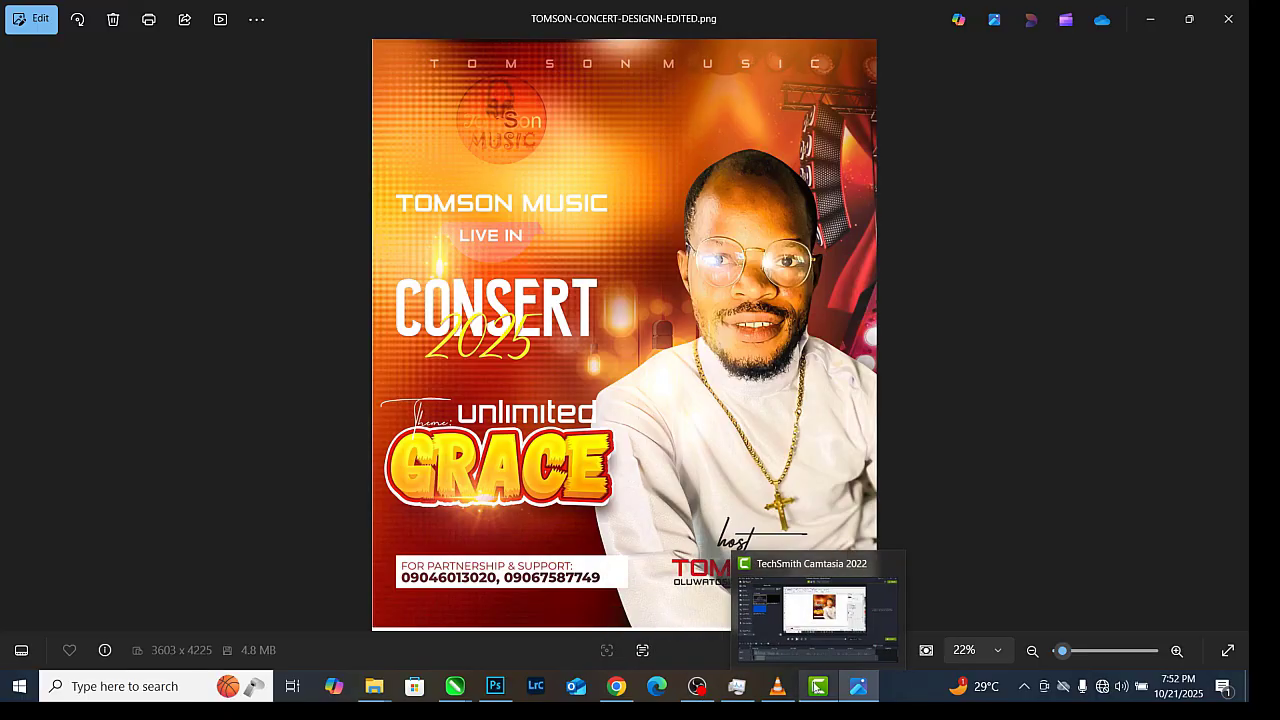
click(697, 686)
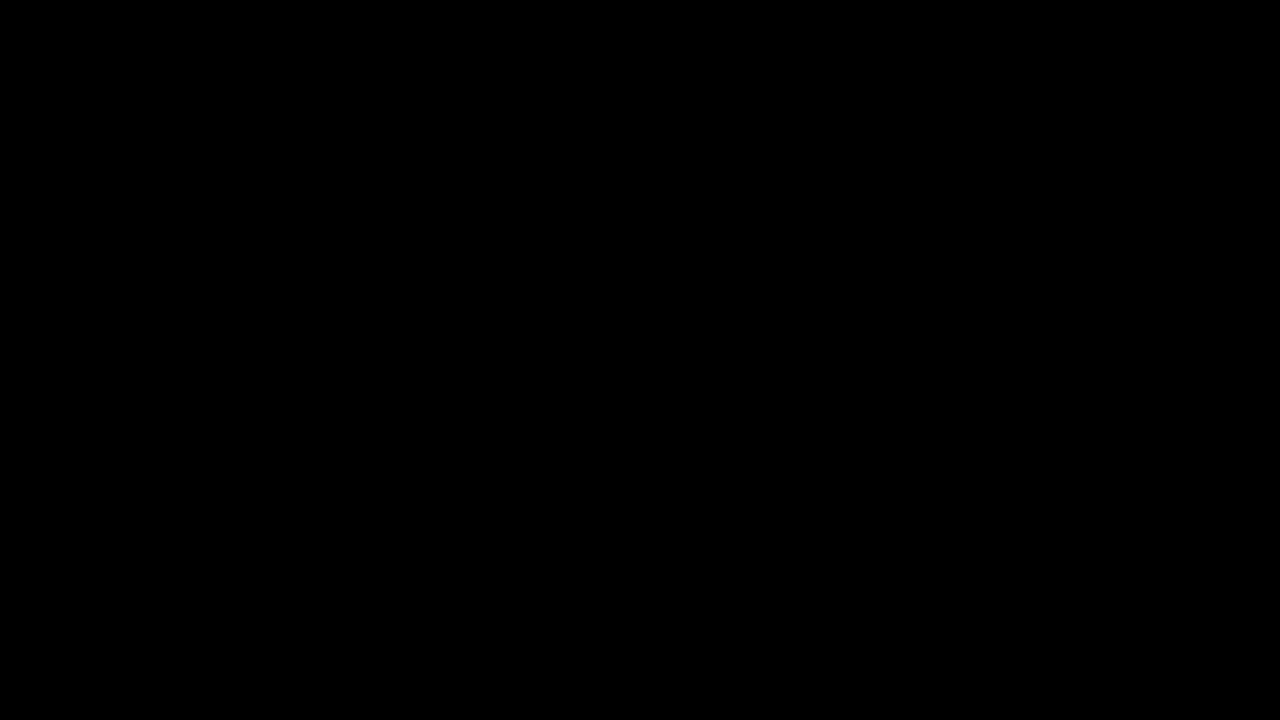